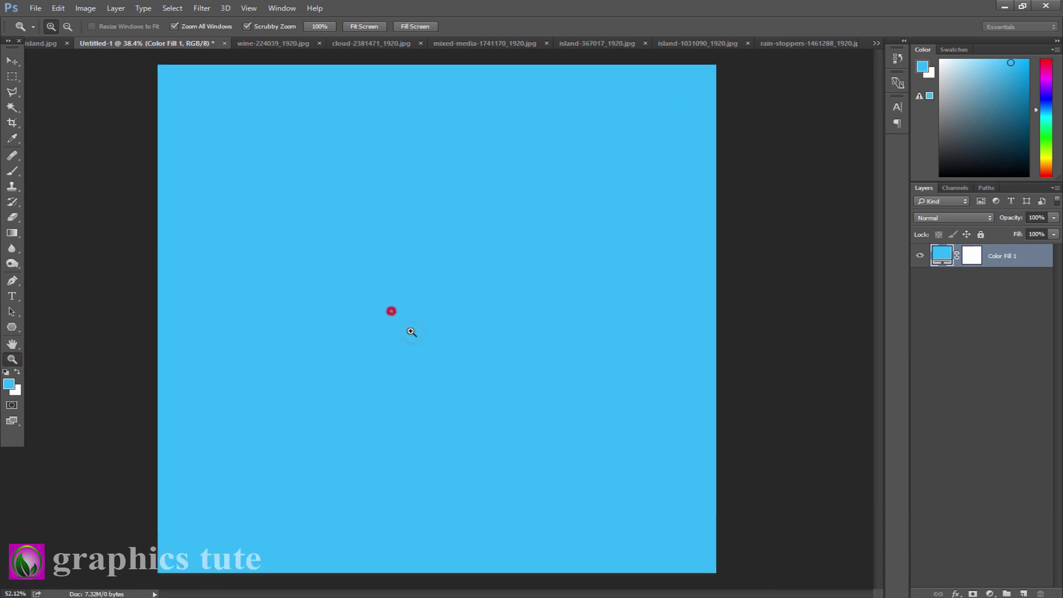
- Check the blue canvas's width, height and resolution in the Image Size settings without changing them
left_click(85, 8)
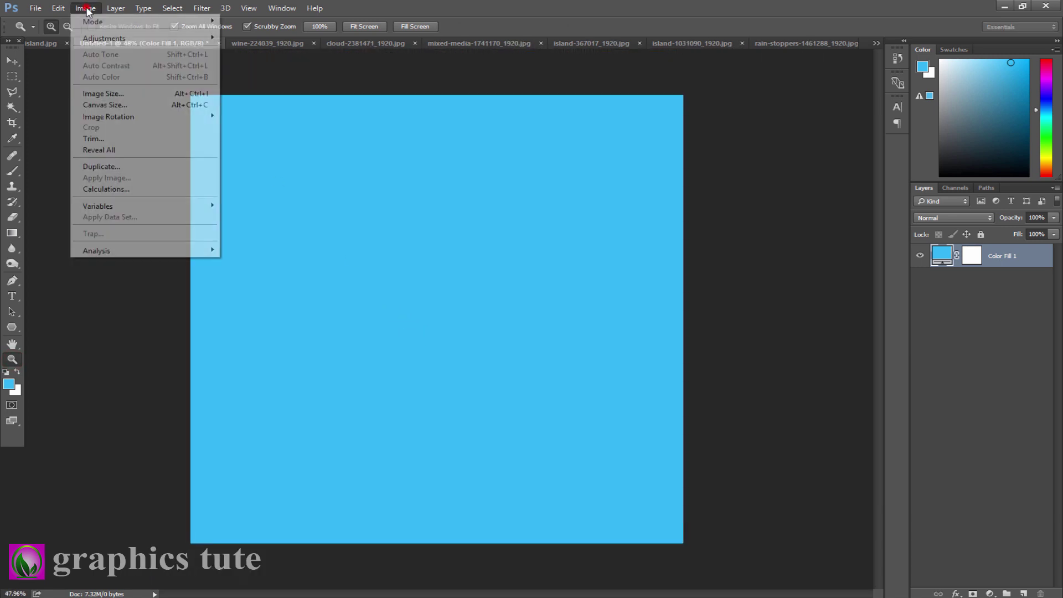
left_click(114, 92)
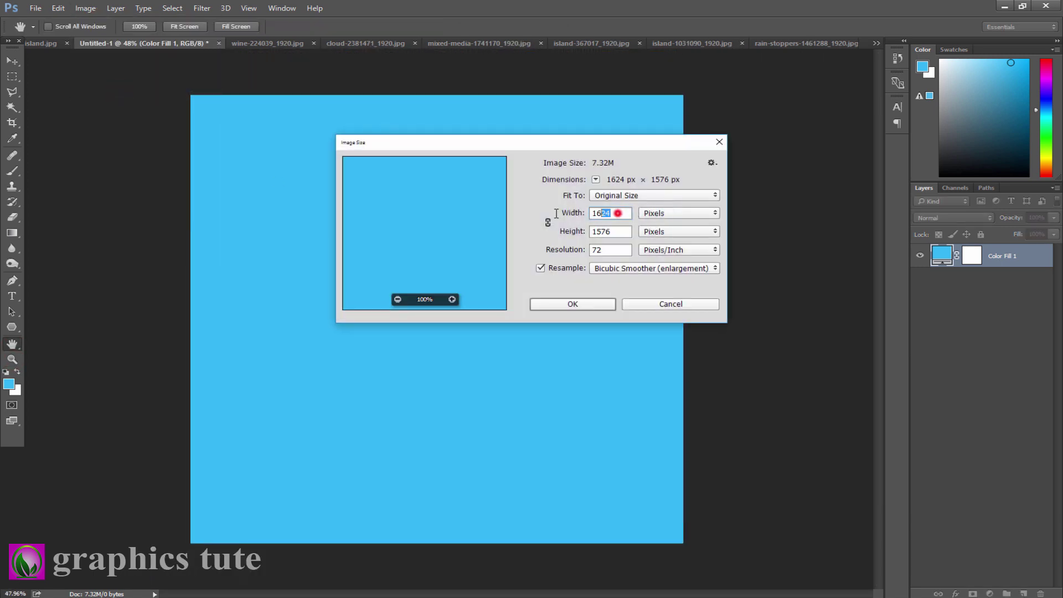
left_click(620, 229)
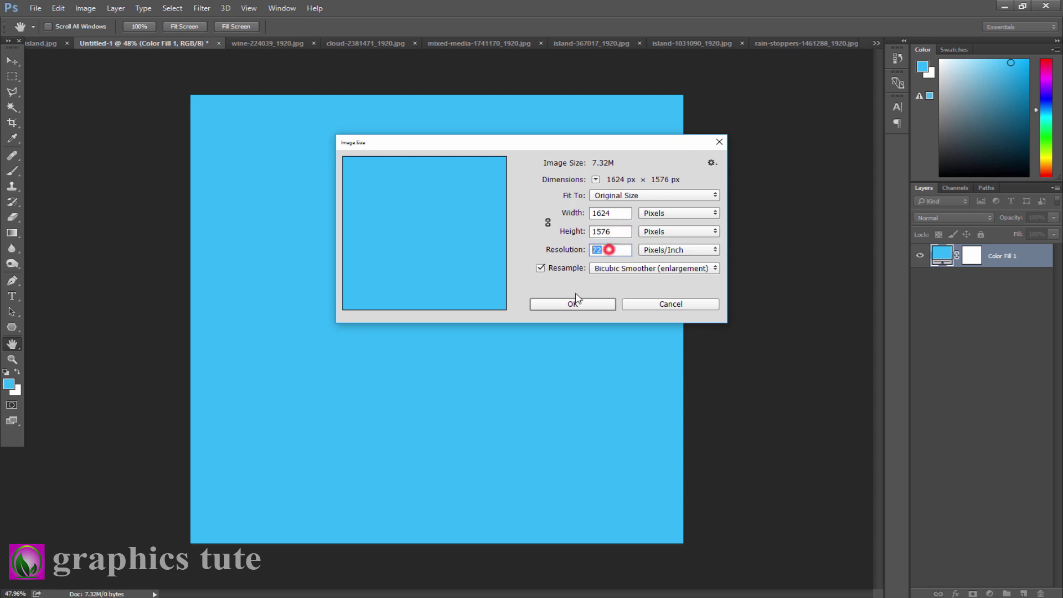
left_click(574, 303)
- Add a gradient fill layer above the colour fill, using the dark teal to pale blue gradient preset
left_click(987, 593)
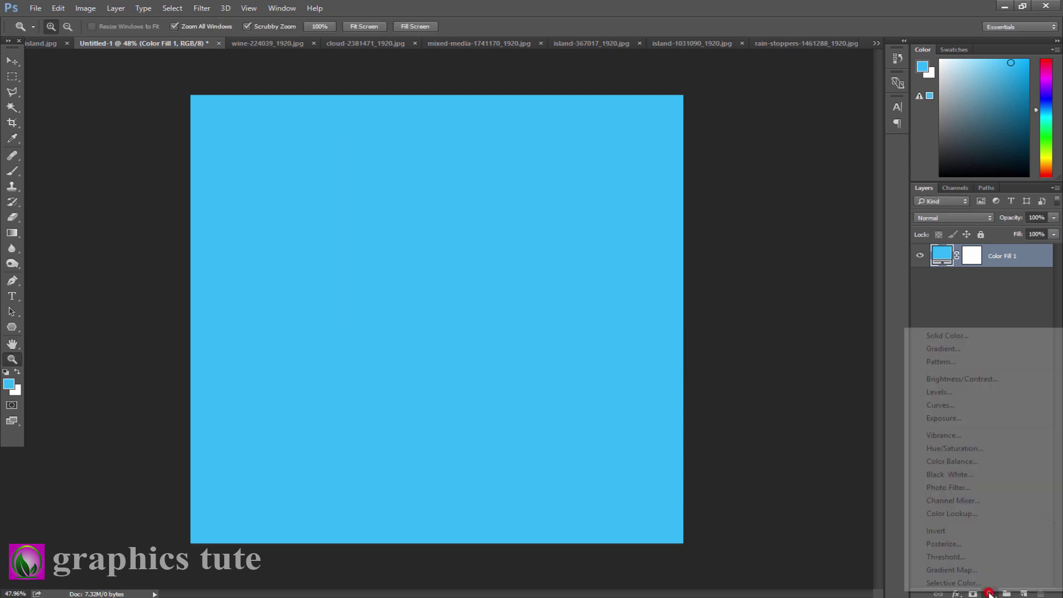
left_click(975, 350)
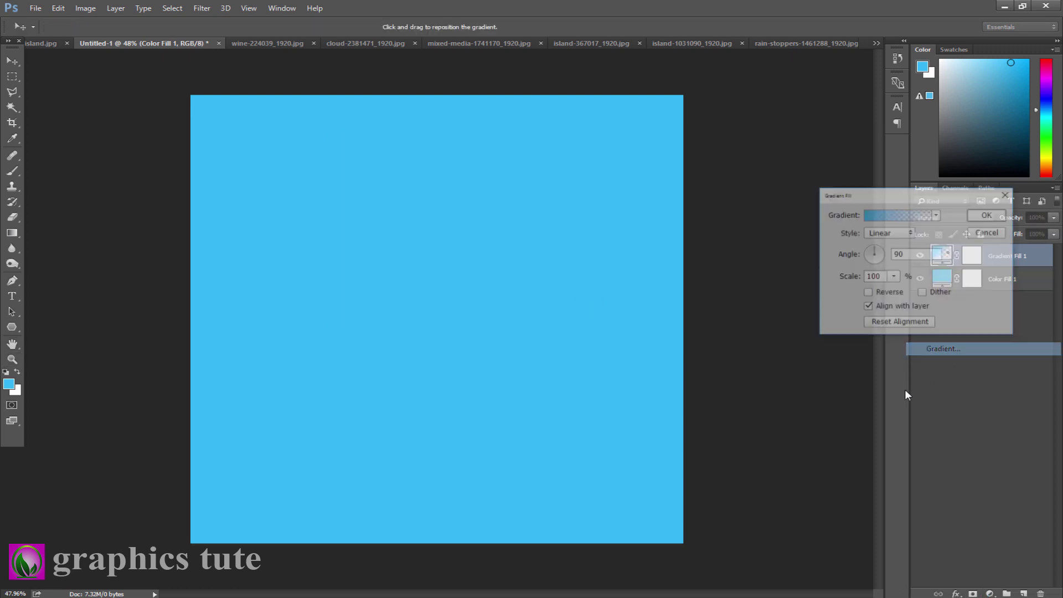
left_click(936, 214)
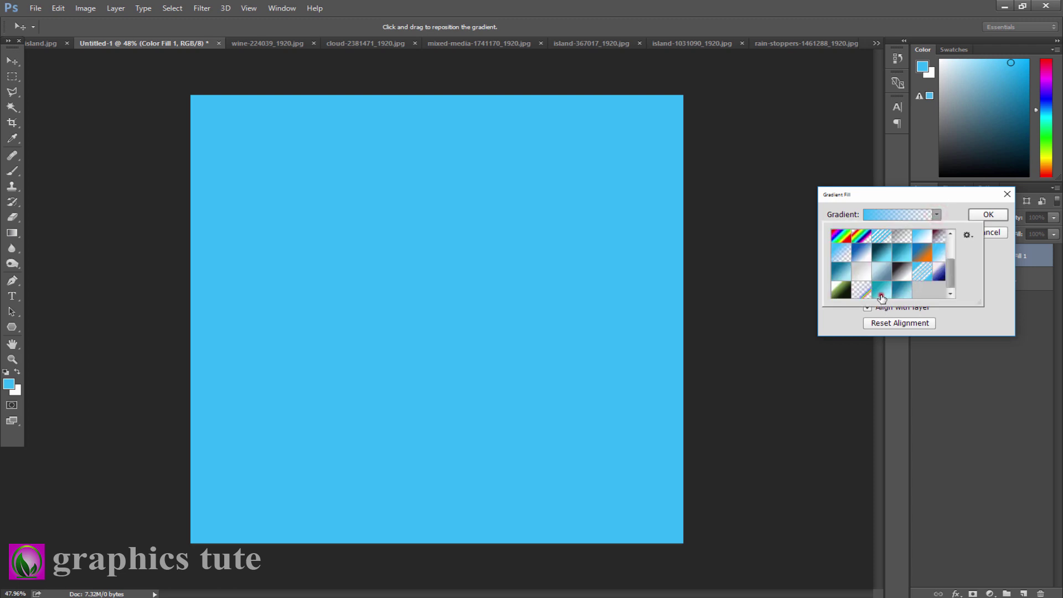
left_click(882, 295)
left_click(911, 295)
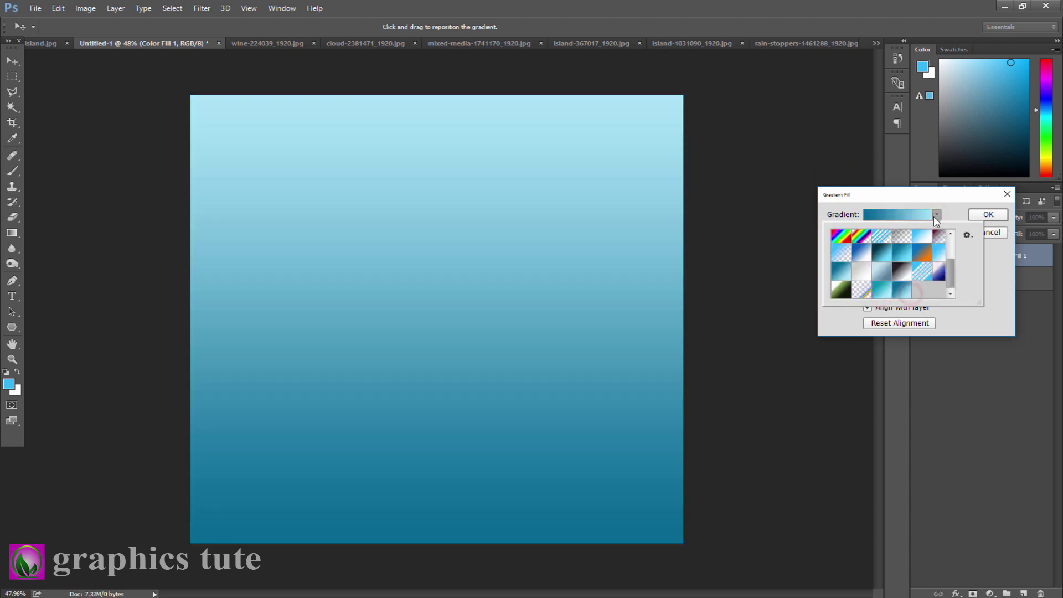
left_click(920, 214)
left_click(933, 172)
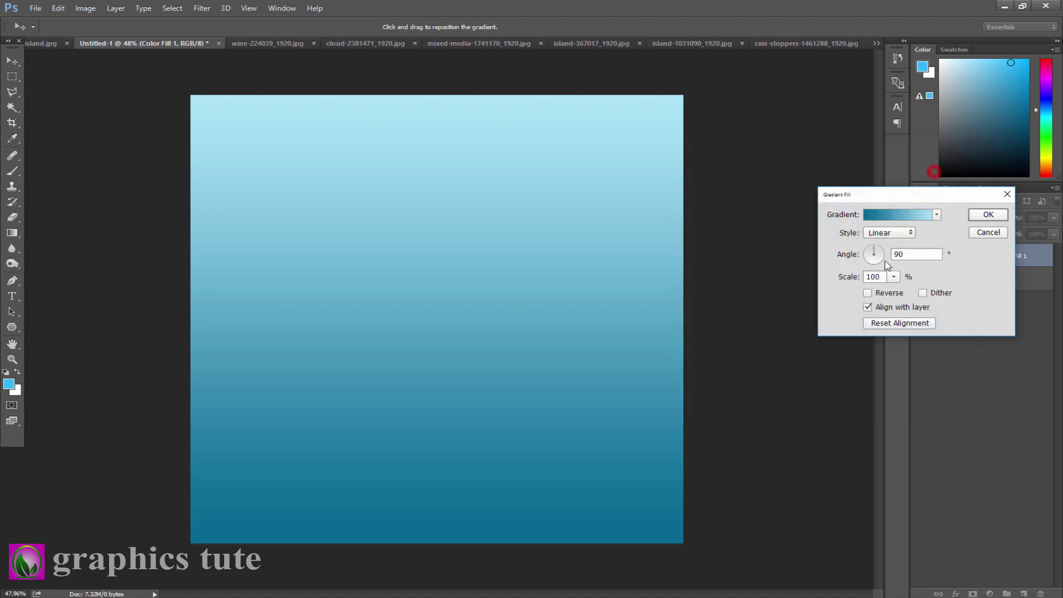
- Make the gradient fill Radial and reversed at 149% scale, and apply it
left_click(887, 233)
left_click(887, 252)
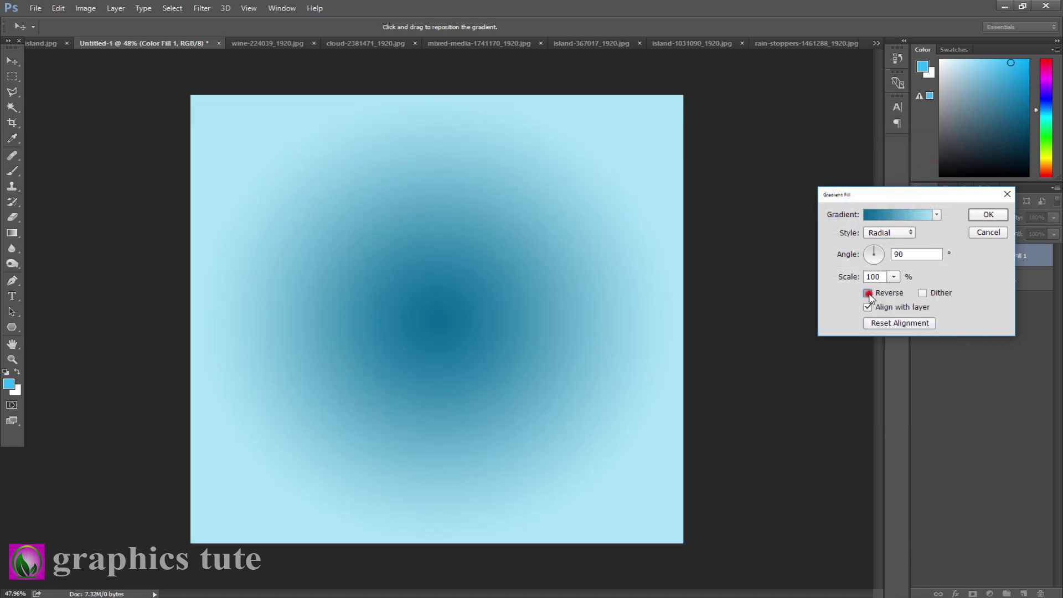
left_click(869, 294)
left_click(895, 277)
left_click_drag(894, 290, 898, 290)
left_click(897, 290)
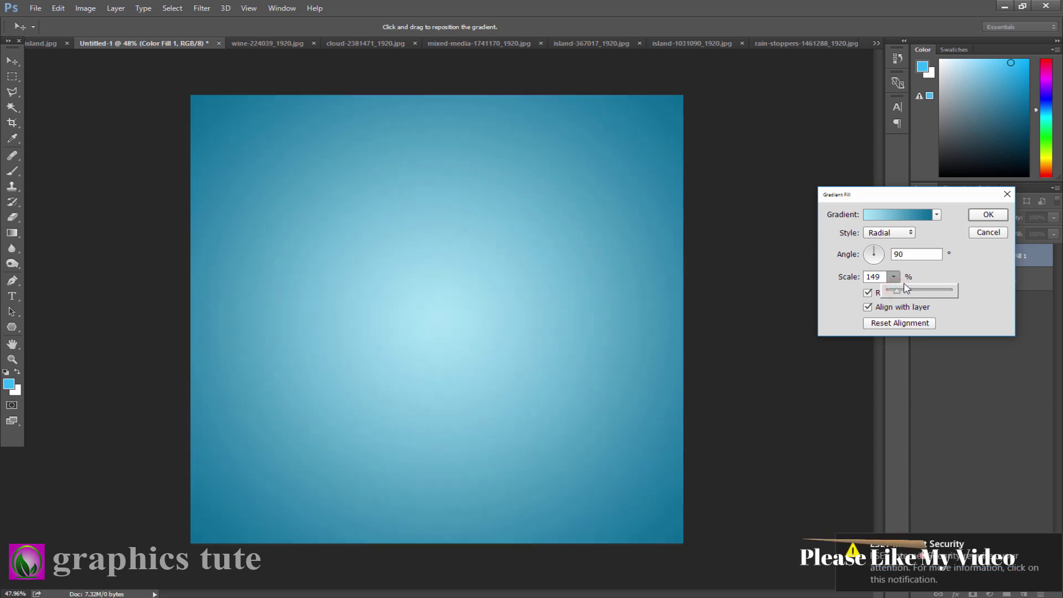
left_click(976, 217)
- Switch to the wine-224039_1920.jpg document and unlock its background as a regular layer
key("z")
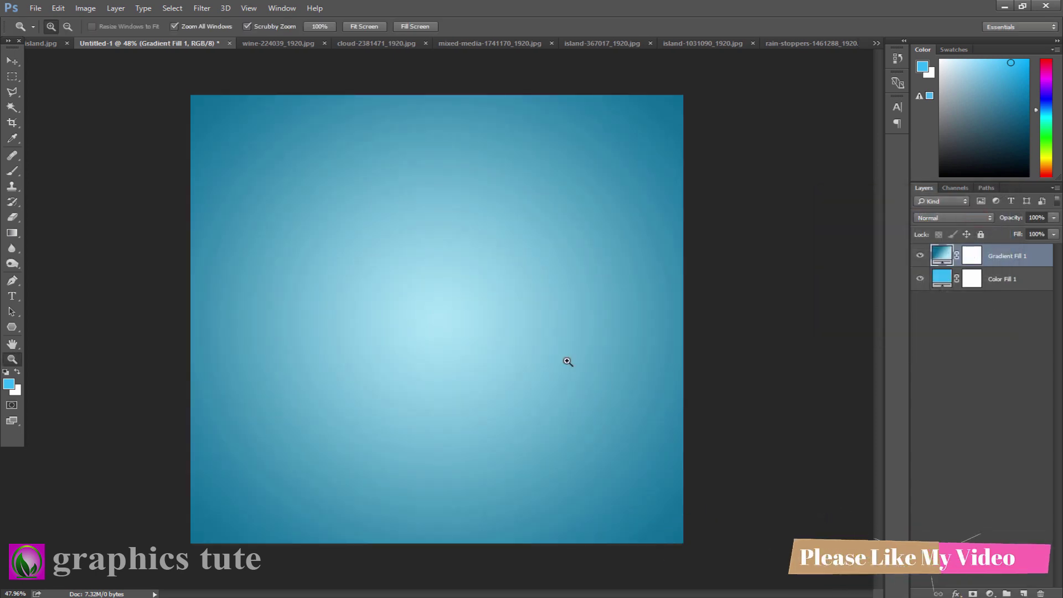
left_click(468, 370)
left_click(13, 61)
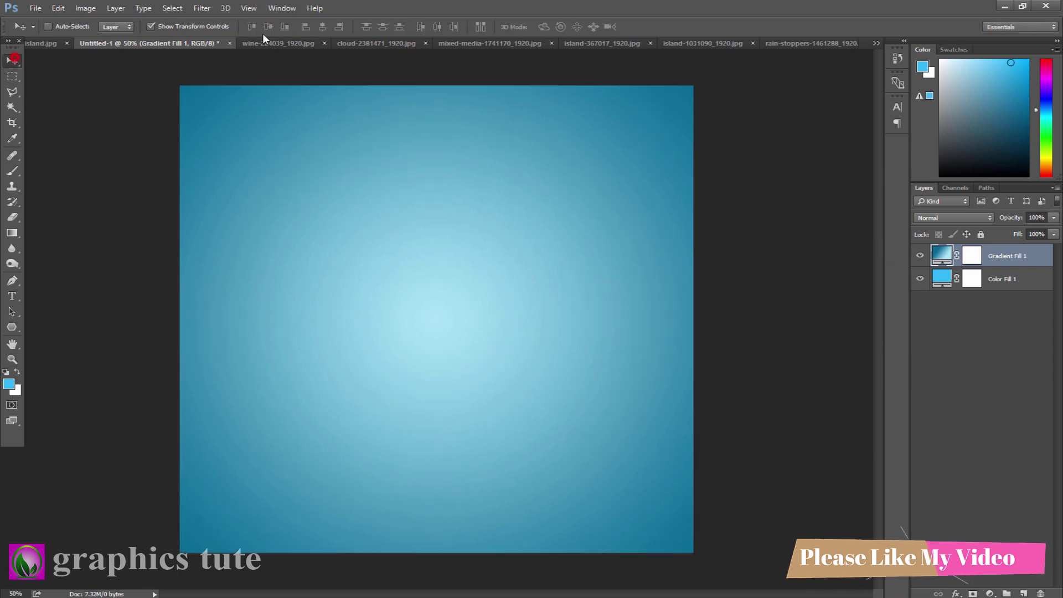
left_click(288, 43)
left_click(1040, 256)
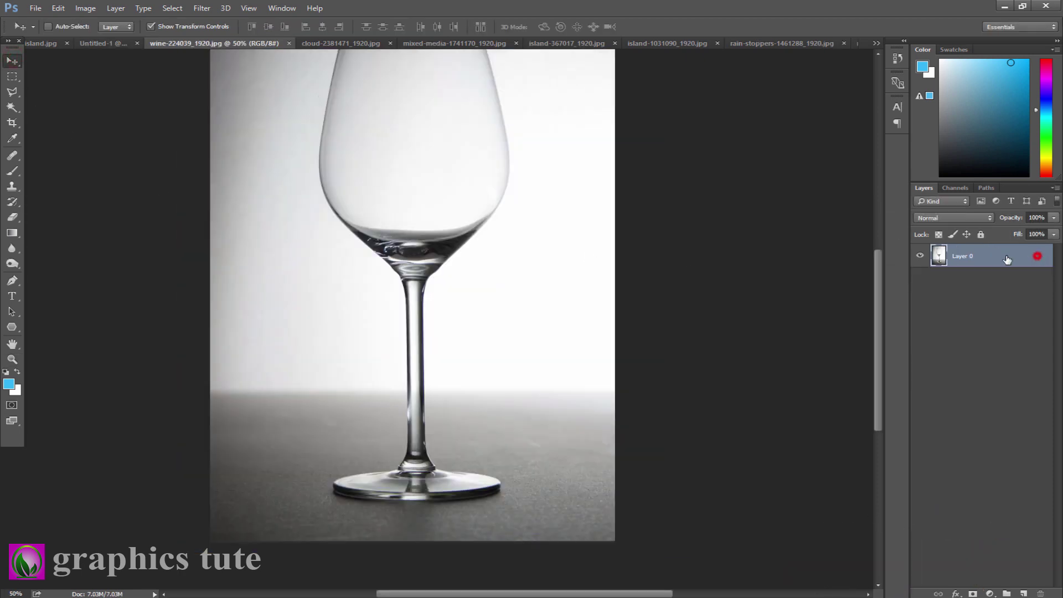
- Start a Pen path beneath the glass's foot and trace around its left edge and up the left side of the stem
left_click(12, 359)
left_click_drag(432, 336, 472, 383)
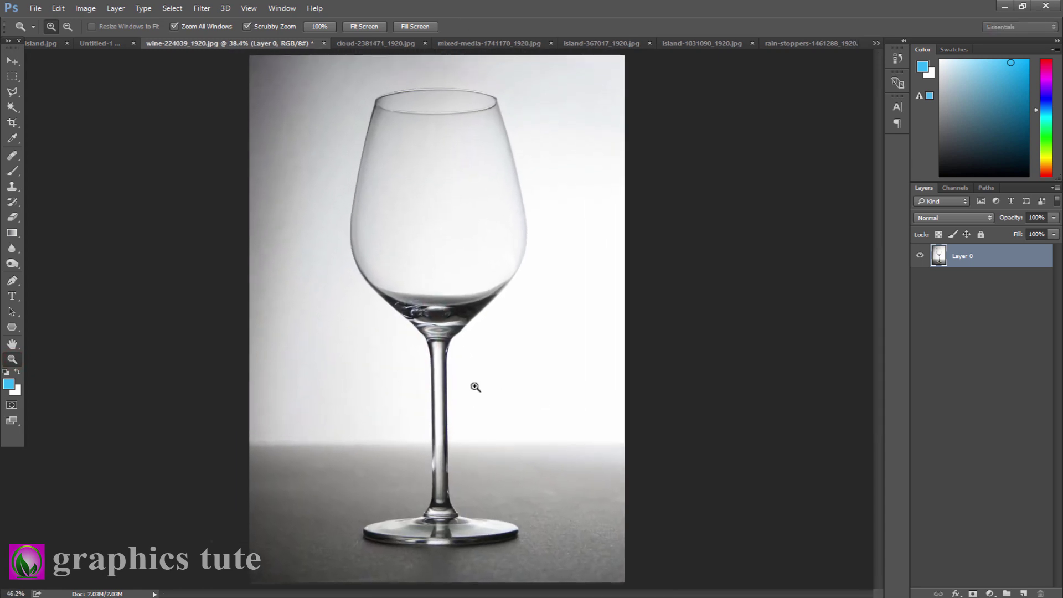
left_click_drag(458, 347, 457, 349)
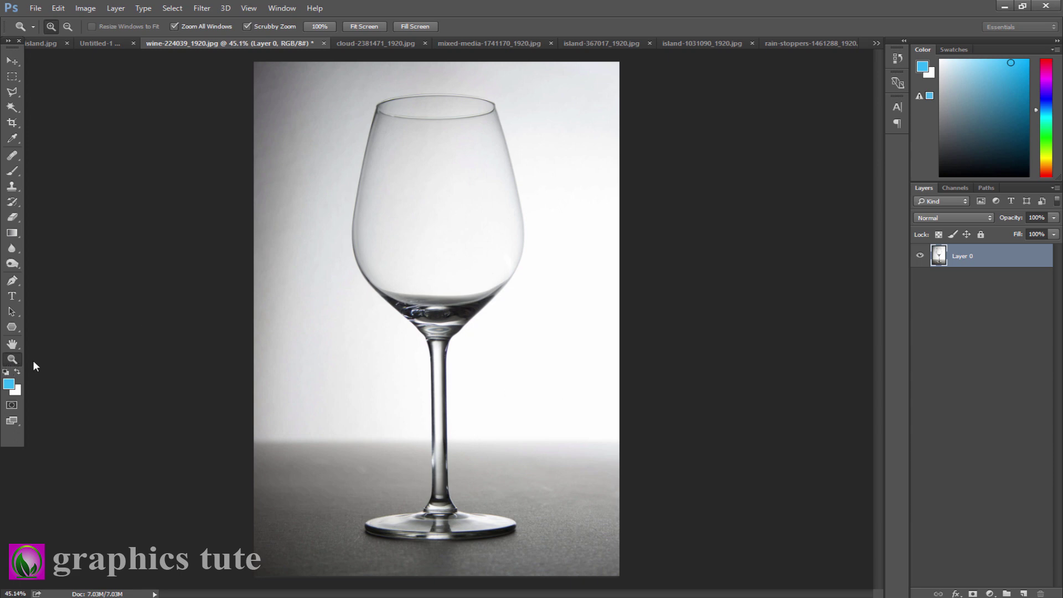
left_click_drag(449, 368, 477, 400)
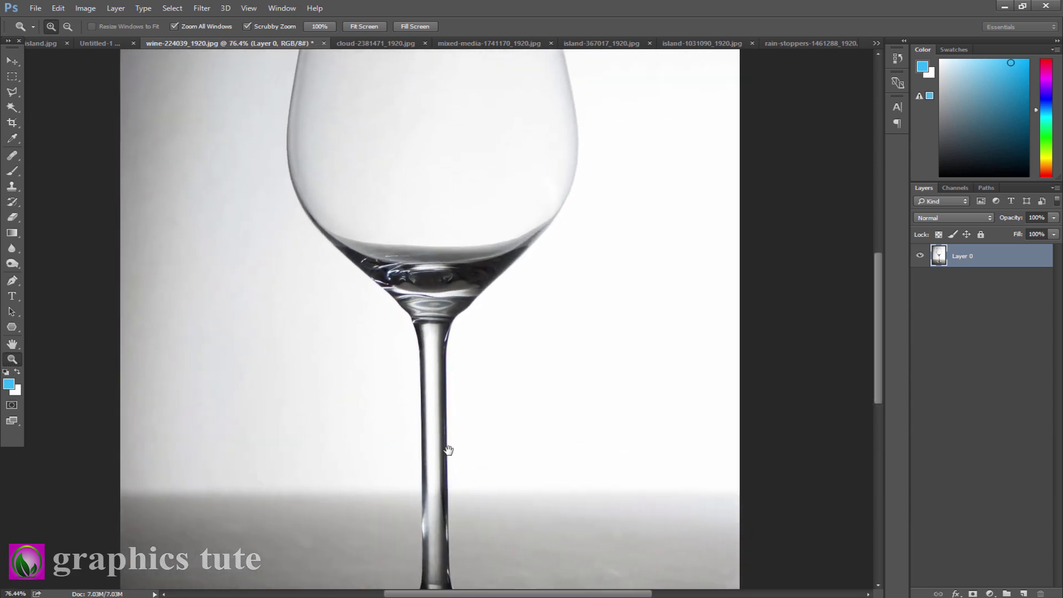
left_click_drag(448, 440, 435, 249)
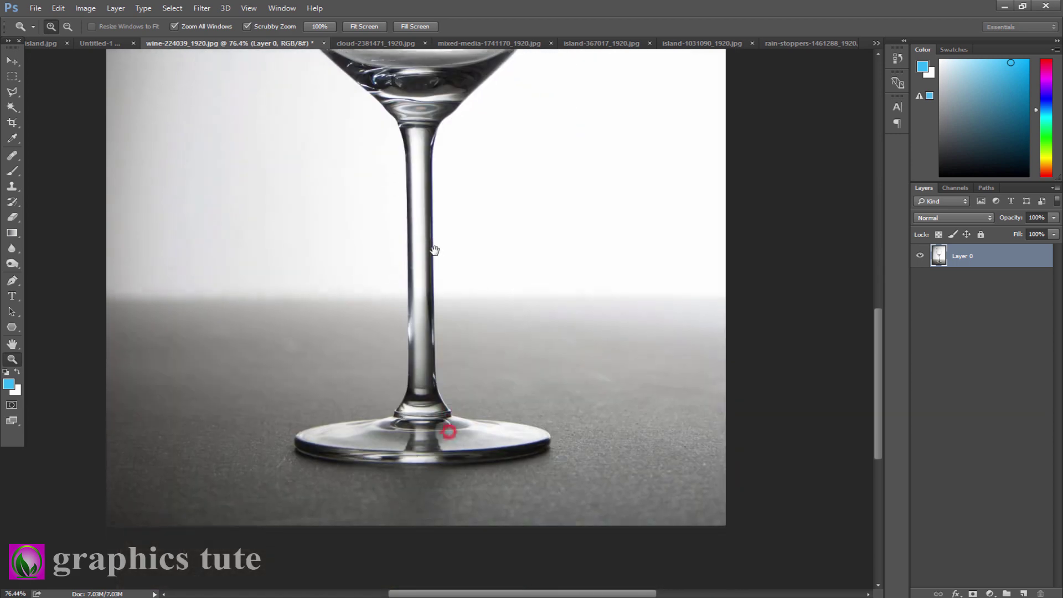
left_click(12, 286)
left_click(368, 461)
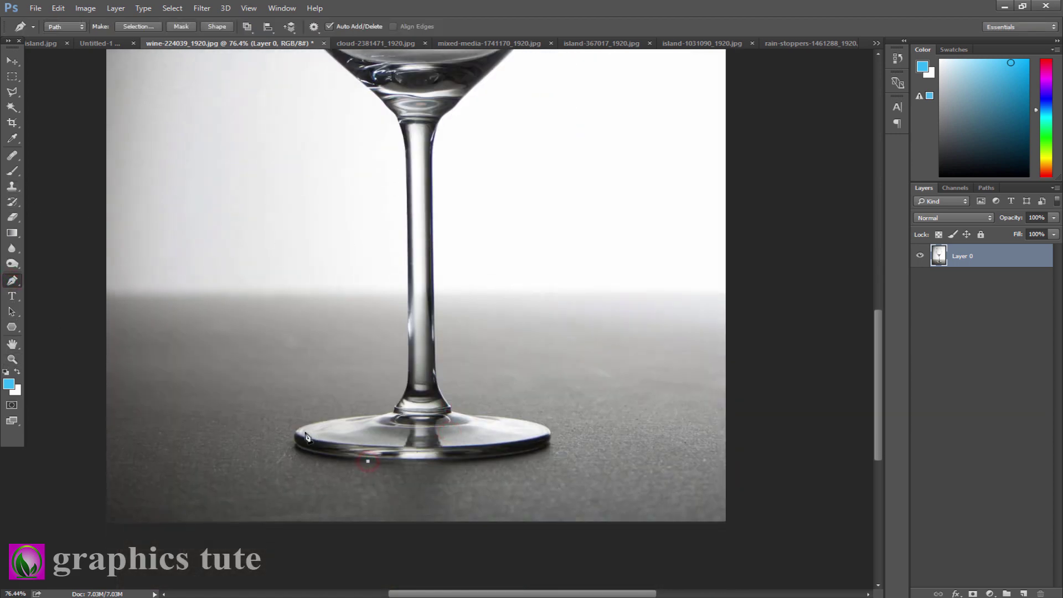
left_click_drag(324, 406, 439, 411)
left_click(300, 428, "alt")
left_click_drag(375, 93, 375, 93)
left_click(389, 108, "alt")
left_click_drag(420, 131, 478, 440)
- Continue the Pen path up the left side of the bowl to the rim, following its curve
left_click(399, 373)
left_click_drag(331, 266, 316, 196)
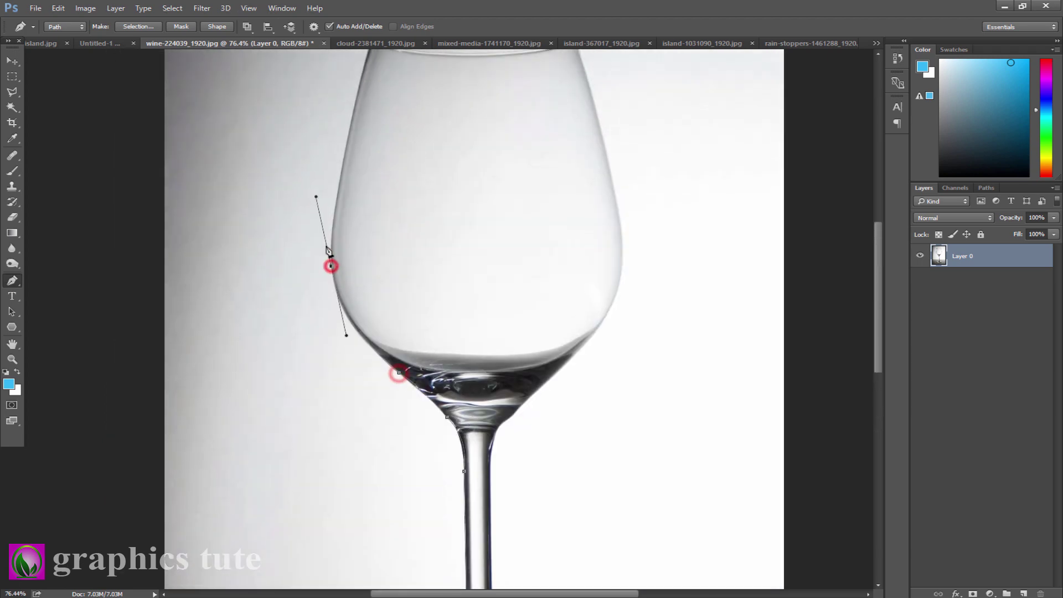
left_click_drag(359, 118, 357, 117)
left_click(348, 134, "alt")
left_click_drag(432, 174, 433, 375)
left_click(372, 267)
- Trace the Pen path over the glass's rim and down the right side of the bowl
left_click_drag(476, 248, 598, 287)
left_click(476, 248, "alt")
left_click_drag(614, 417, 620, 451)
left_click(613, 417, "alt")
left_click_drag(658, 488, 611, 275)
left_click_drag(563, 326, 535, 370)
left_click(564, 327, "alt")
left_click(501, 400, "alt")
- Trace the Pen path down the right side of the stem and around the foot, closing it at the starting point
left_click_drag(496, 438, 491, 252)
left_click_drag(460, 251, 445, 271)
left_click(459, 251, "alt")
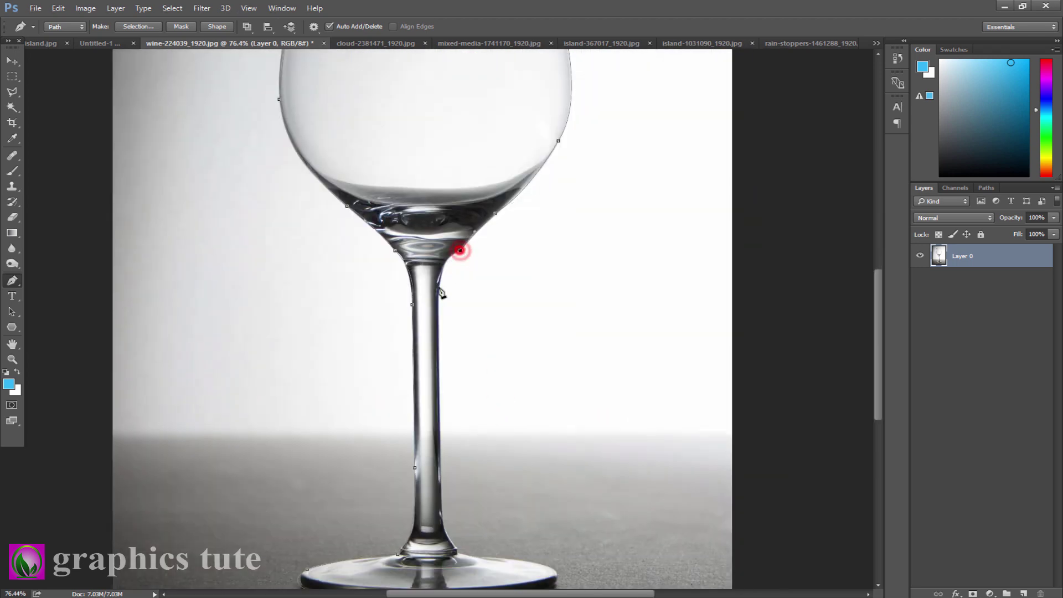
left_click(442, 476)
left_click_drag(490, 494, 491, 279)
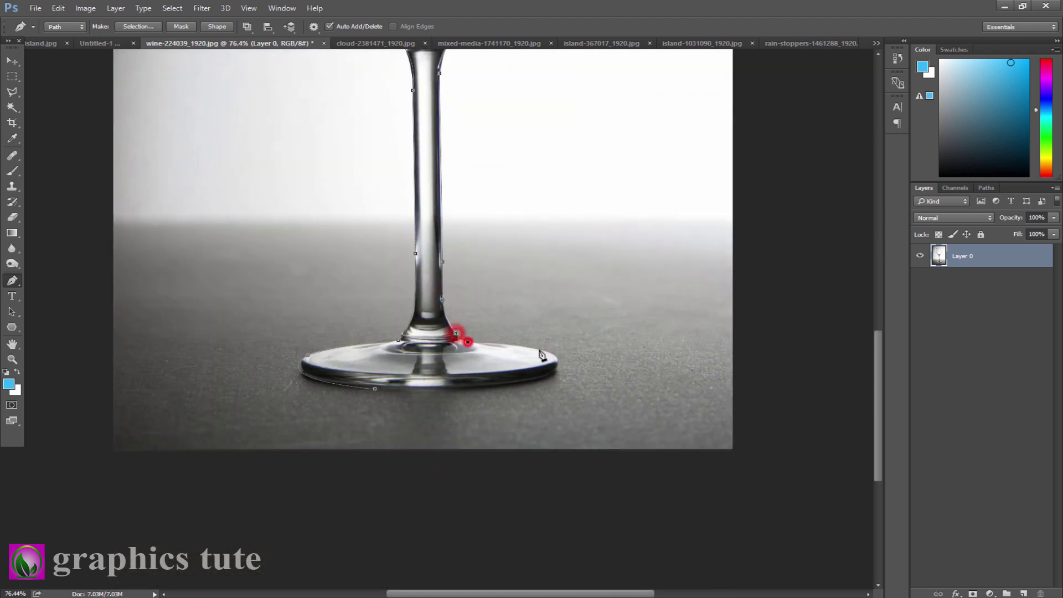
left_click_drag(269, 368, 260, 379)
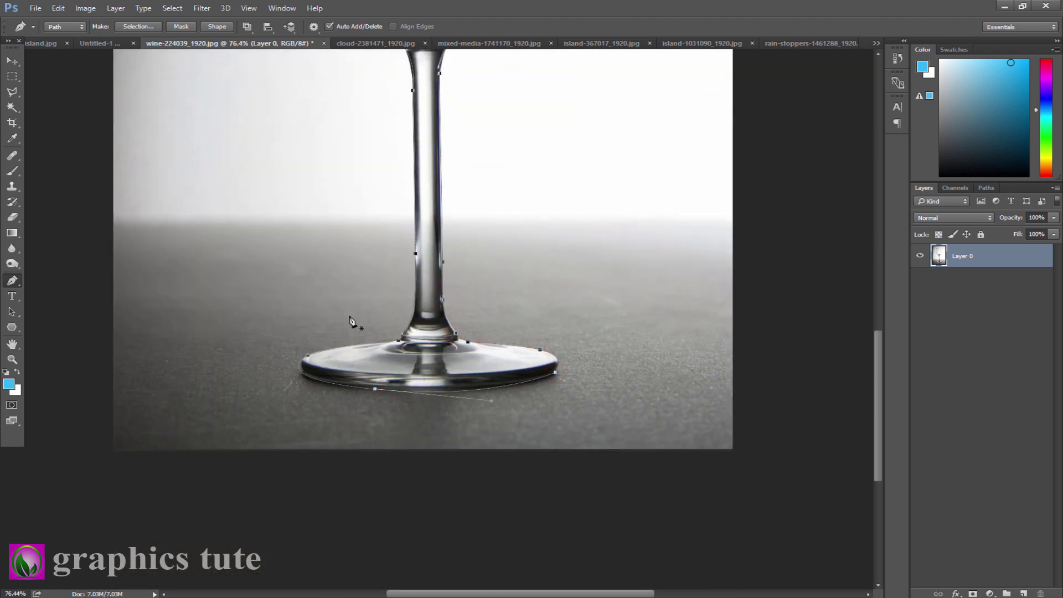
- Convert the glass path into a new selection and add a layer mask from it to isolate the glass
right_click(430, 332)
left_click(479, 83)
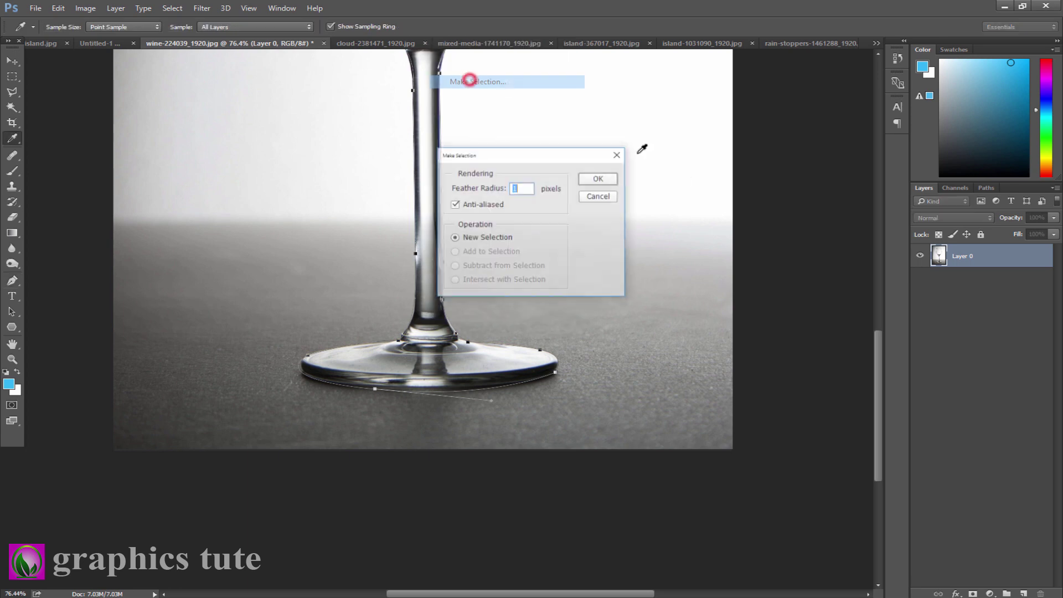
left_click(609, 178)
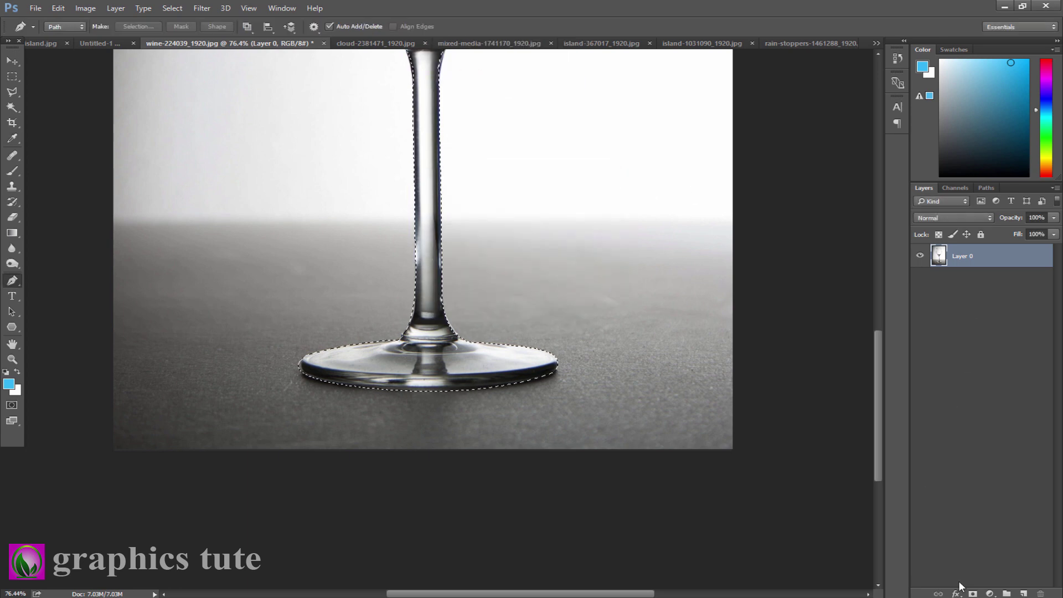
left_click(973, 593)
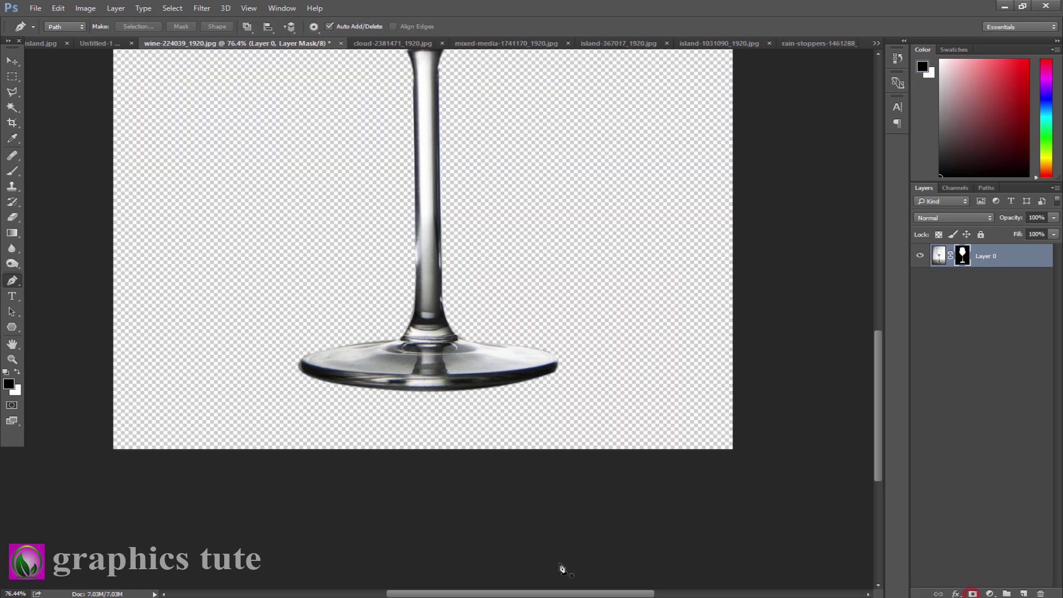
- Duplicate the masked glass layer, apply the layer mask on the copy, and hide the original layer
left_click(9, 362)
mouse_move(461, 362)
left_mouse_down()
mouse_move(425, 317)
mouse_move(446, 325)
mouse_move(431, 304)
mouse_move(470, 370)
left_mouse_up()
key("space")
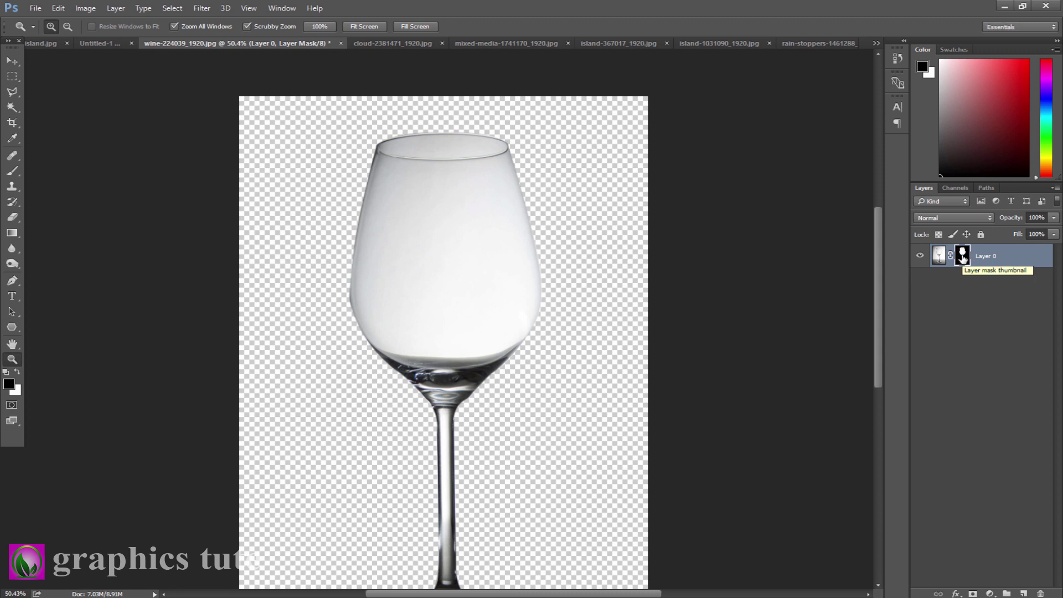
key("ctrl+j")
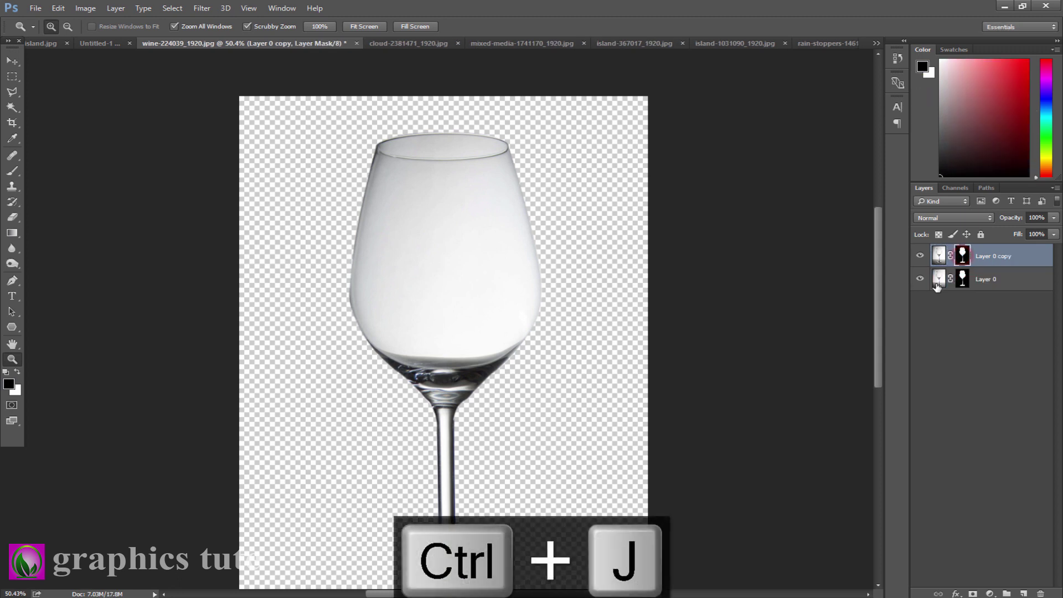
right_click(961, 256)
left_click(939, 277)
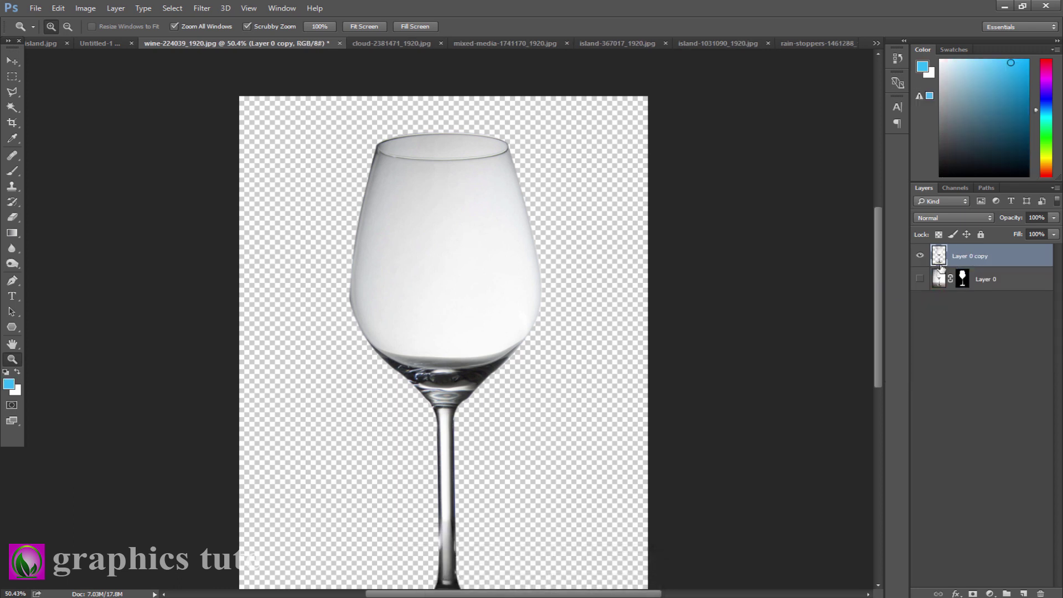
- Select the copied glass layer's outline and start a Color Range selection, sampling the light tones of the bowl
left_click(935, 258, "ctrl")
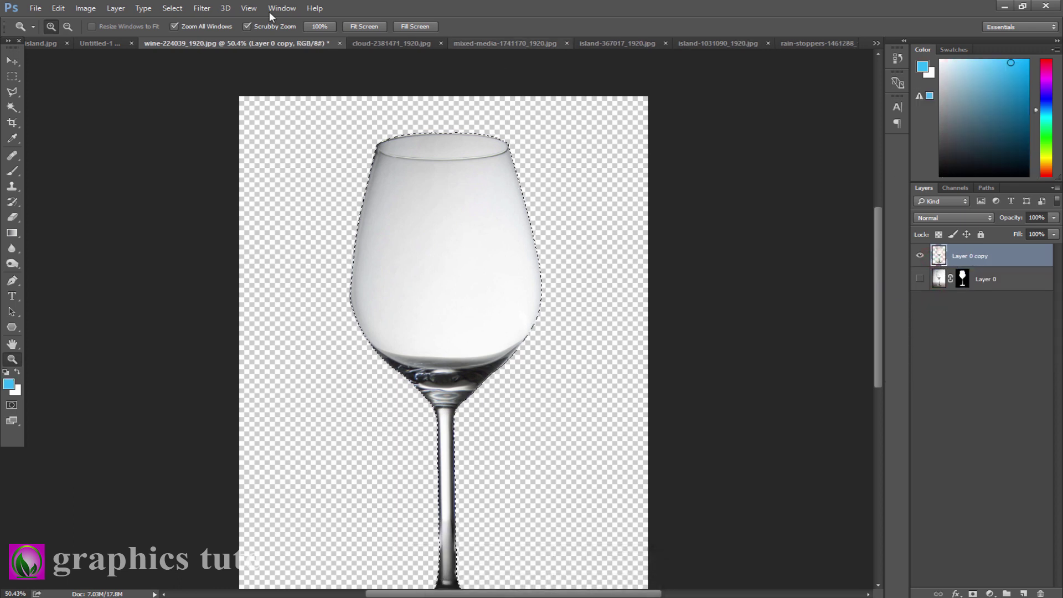
left_click(172, 8)
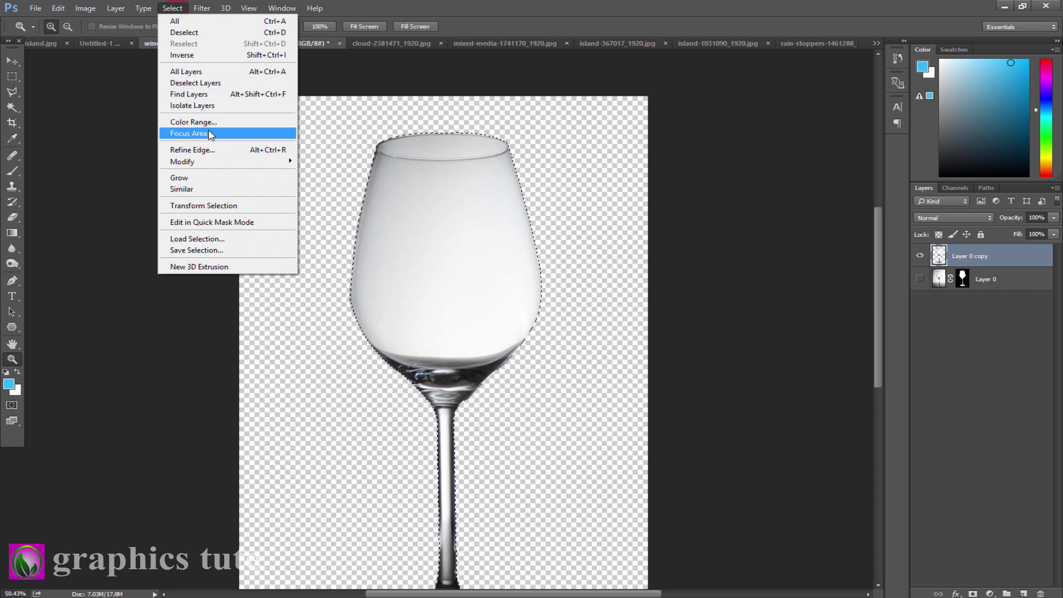
left_click(207, 122)
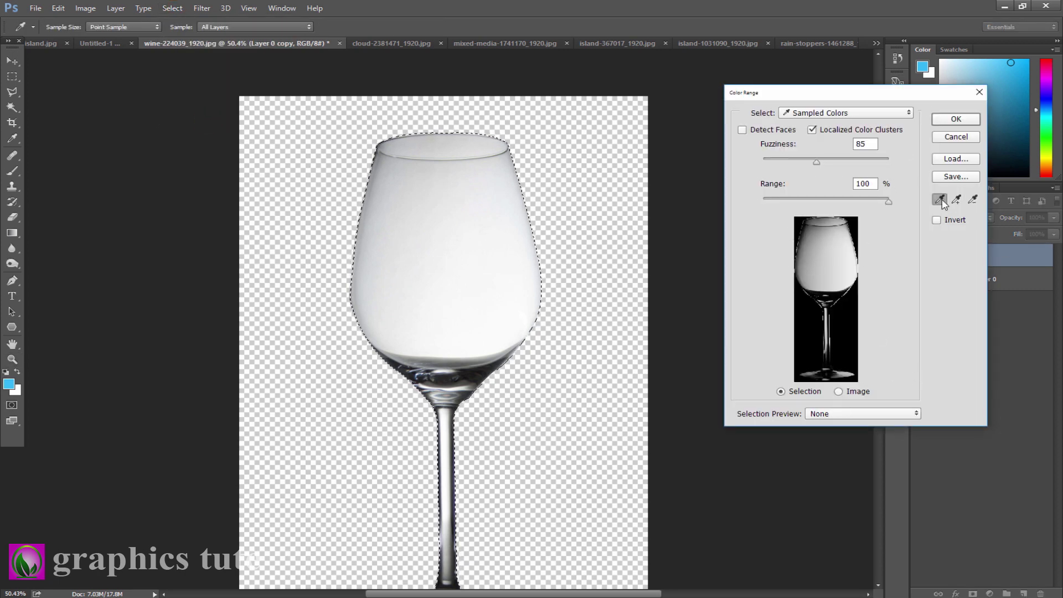
left_click(496, 262)
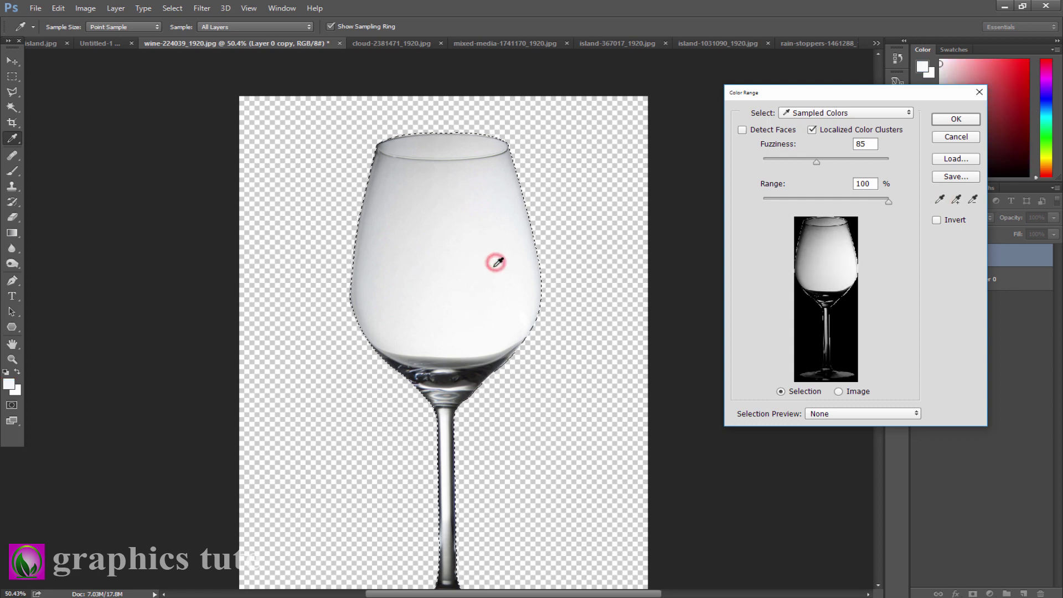
left_click(434, 343, "shift")
left_click(424, 196, "shift")
- Finish the Color Range selection with Grayscale preview and fuzziness 73, and add it to the glass copy as an inverted layer mask
left_click(832, 414)
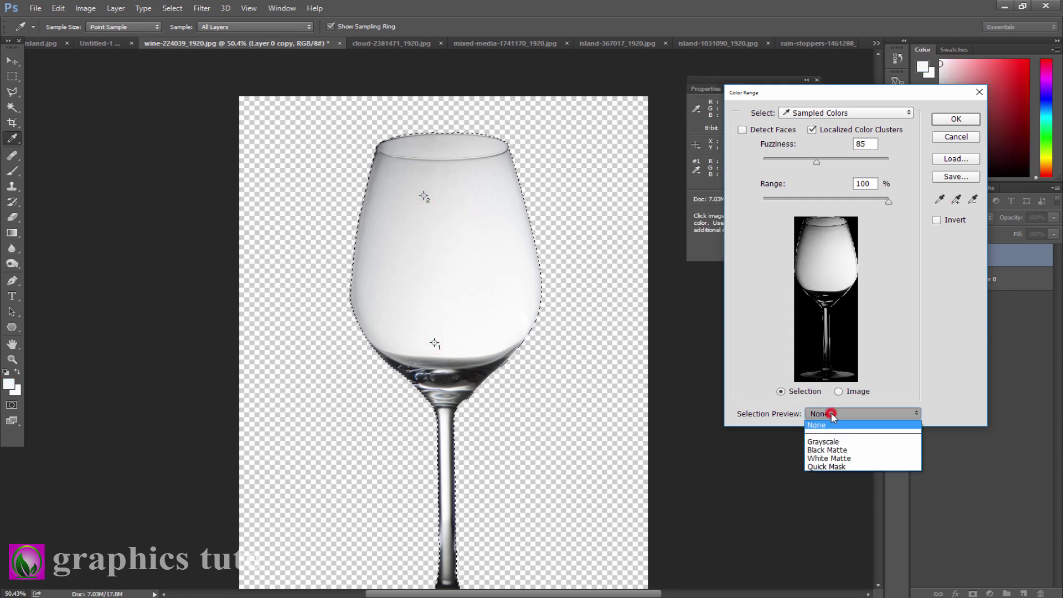
left_click(834, 443)
left_click_drag(638, 465, 639, 405)
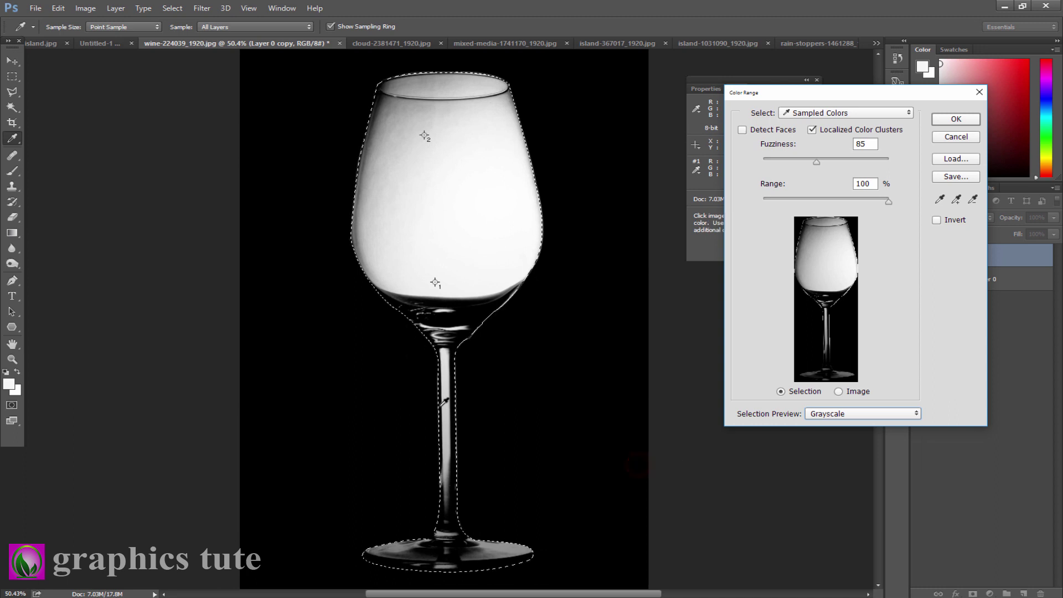
left_click_drag(817, 161, 809, 165)
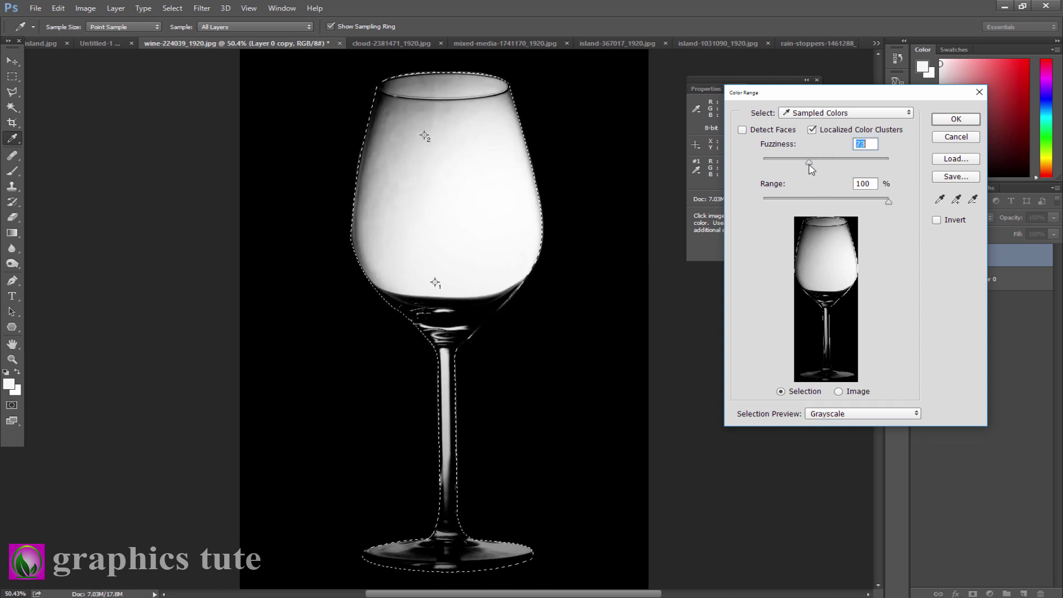
left_click(966, 119)
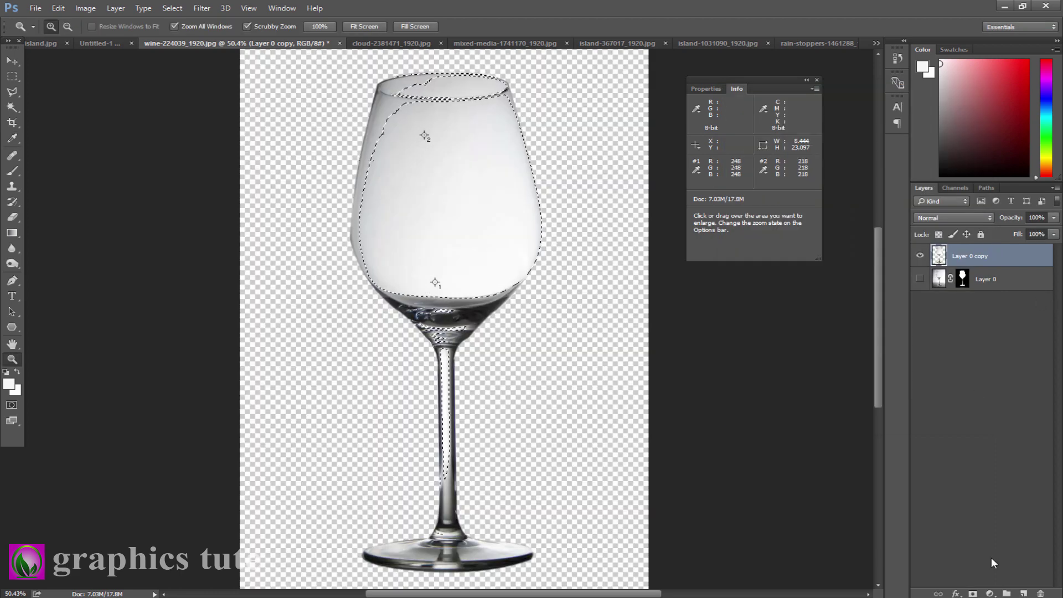
left_click(973, 593)
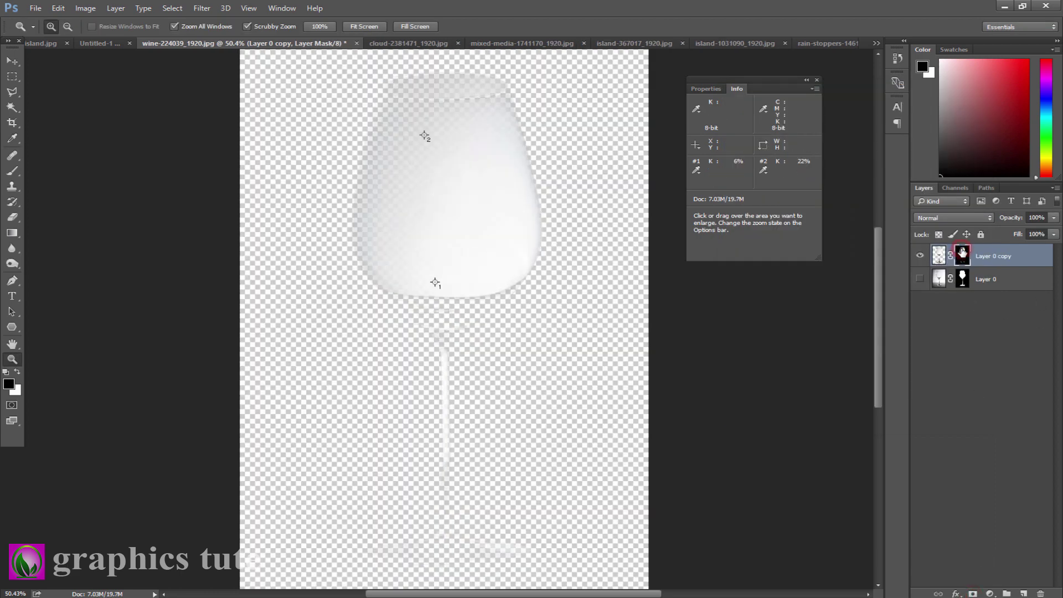
key("ctrl+i")
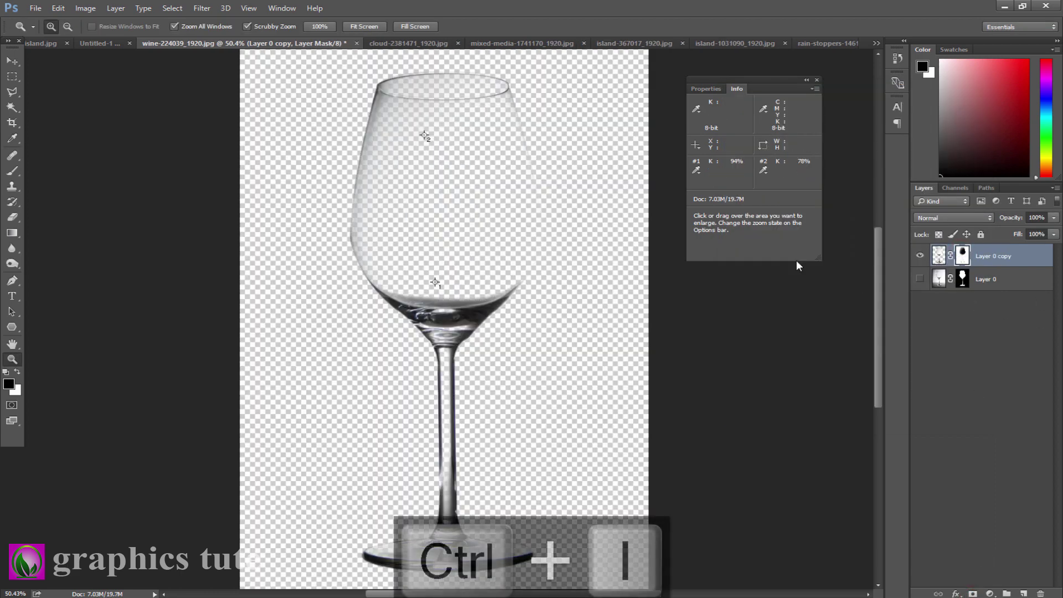
- Move the masked glass into the Untitled-1 document, scale it proportionally to about 68.7%, and centre it on the gradient
left_click(15, 63)
left_click_drag(440, 178, 445, 285)
left_click_drag(504, 130, 428, 211)
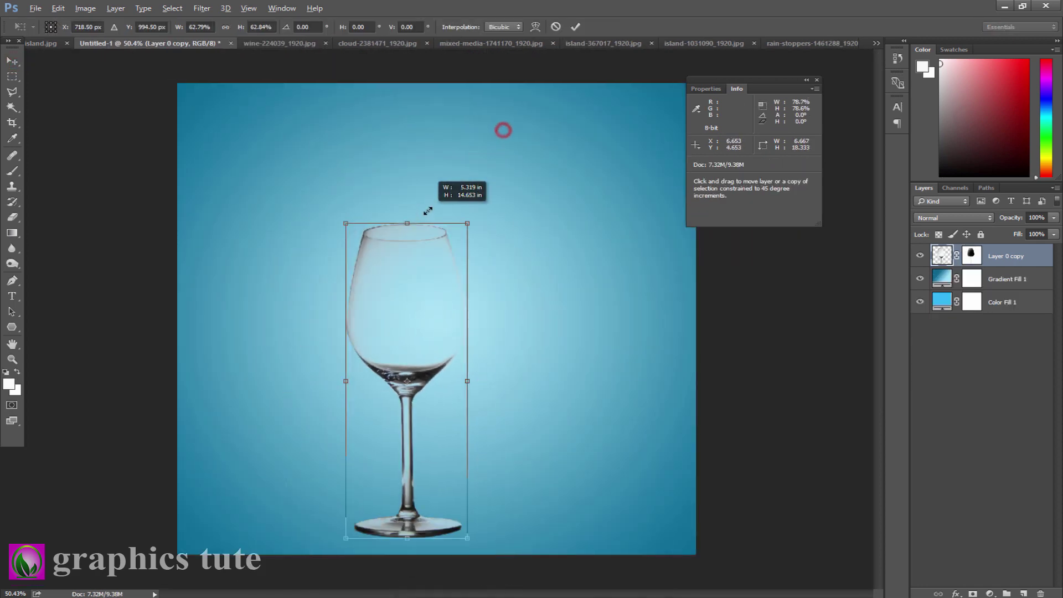
left_click_drag(433, 292, 463, 274)
left_click_drag(498, 205, 531, 177)
left_click_drag(476, 234, 478, 225)
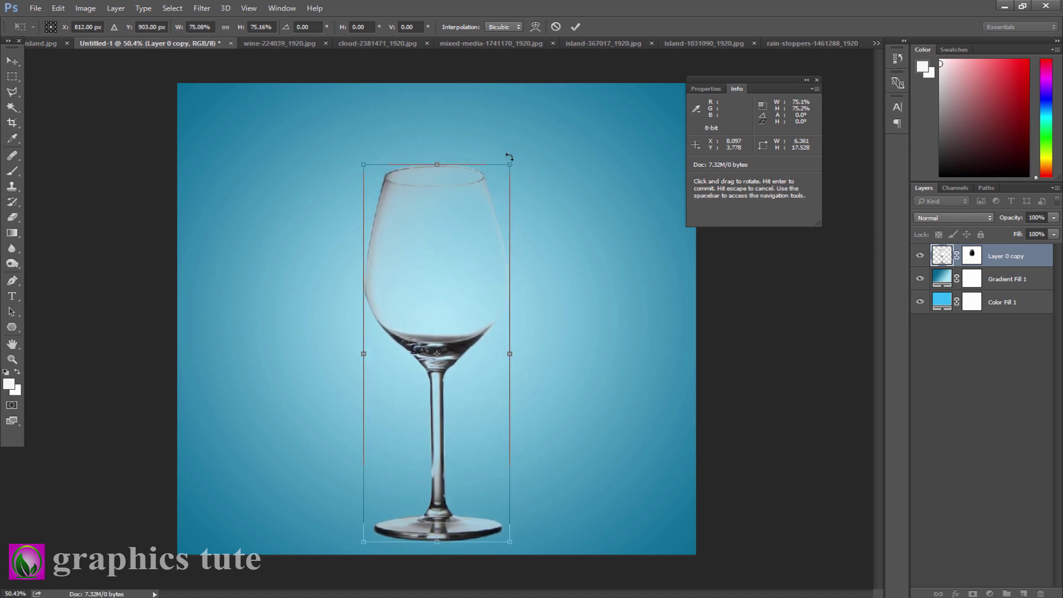
left_click_drag(510, 165, 496, 178)
left_click_drag(471, 242, 467, 256)
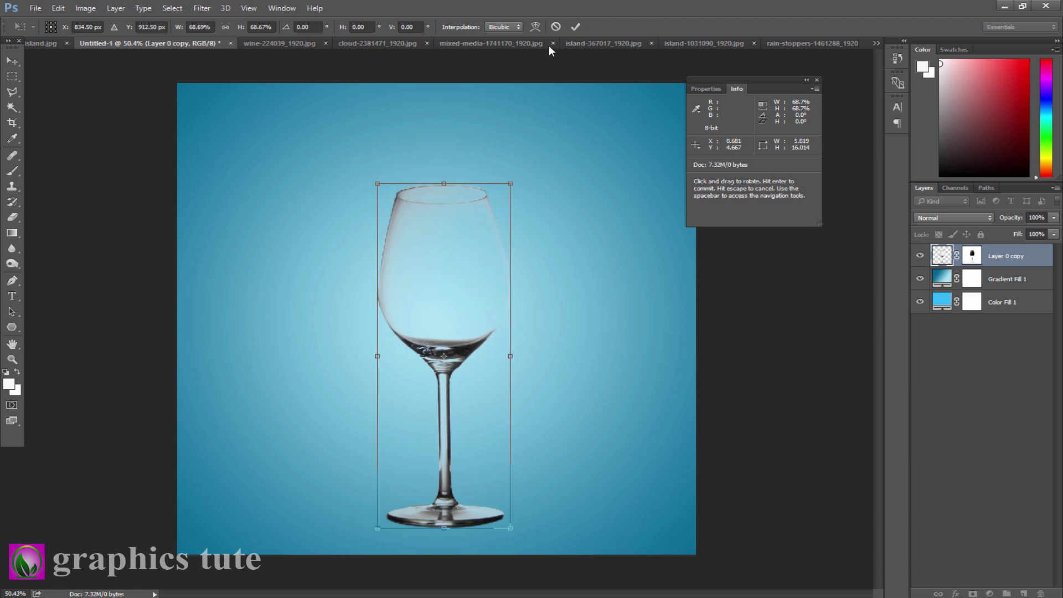
left_click(577, 25)
- Target the glass layer's mask for painting with the Brush tool, clearing the selection loaded from the mask
left_click(972, 255)
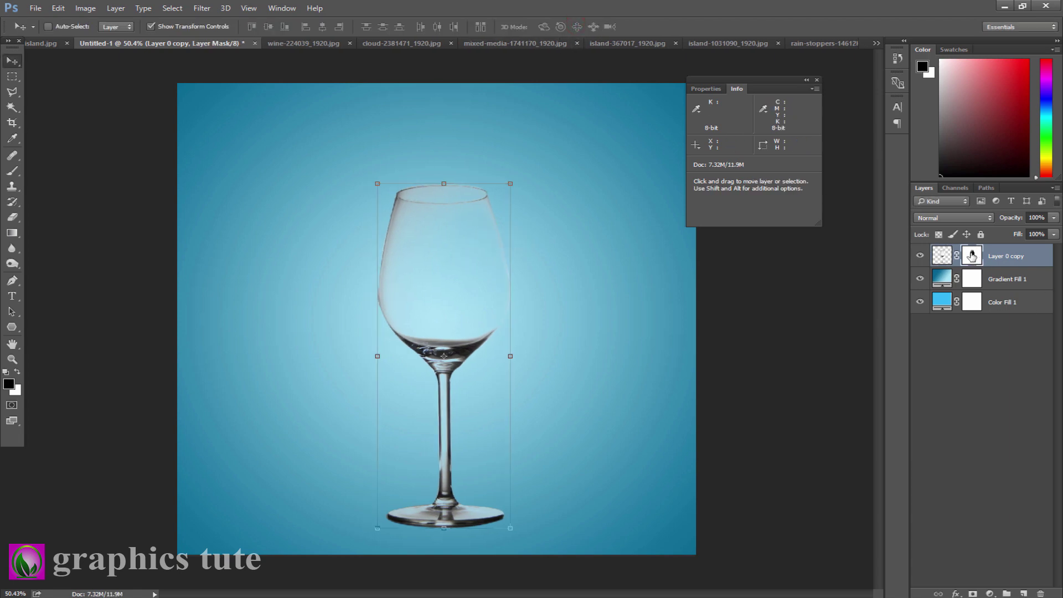
left_click(12, 360)
left_click_drag(491, 382, 498, 400)
left_click(973, 257, "ctrl")
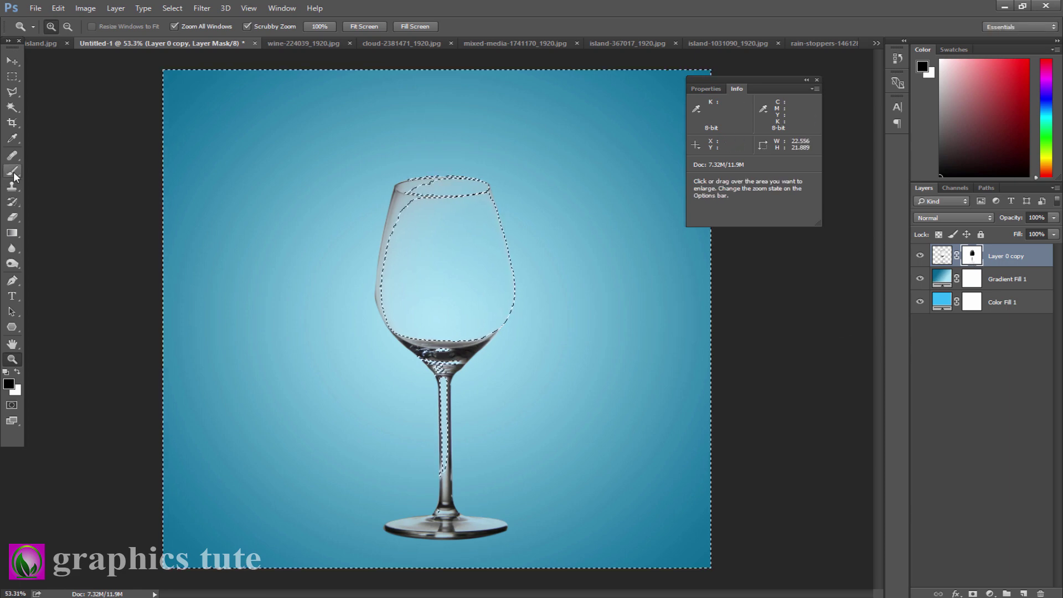
left_click(14, 174)
key("ctrl+d")
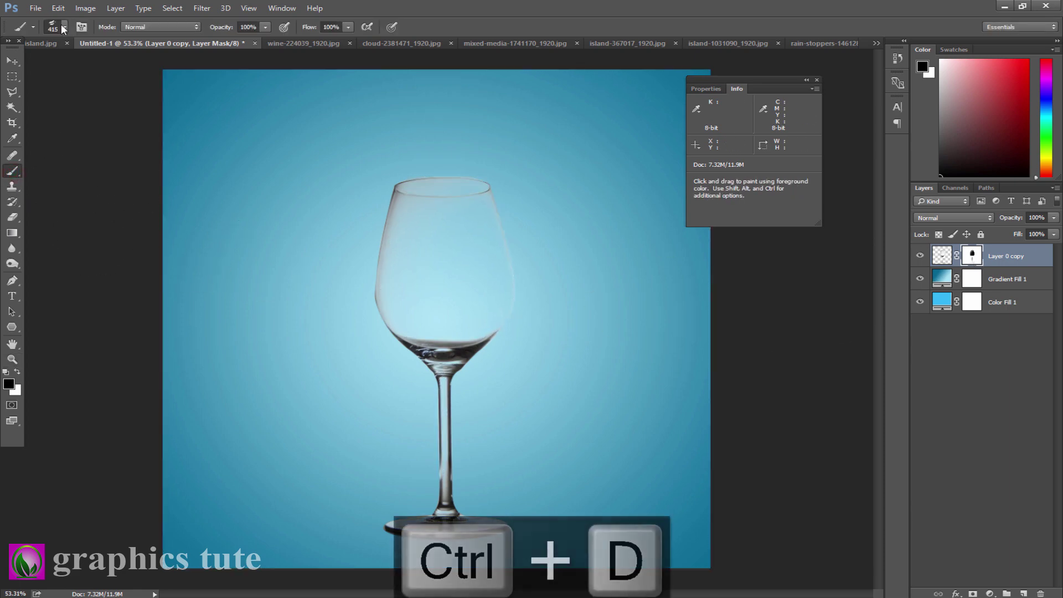
- Set up a soft round brush of size 175 with 7% opacity and 20% flow
left_click(64, 27)
left_click(127, 119)
left_click(458, 20)
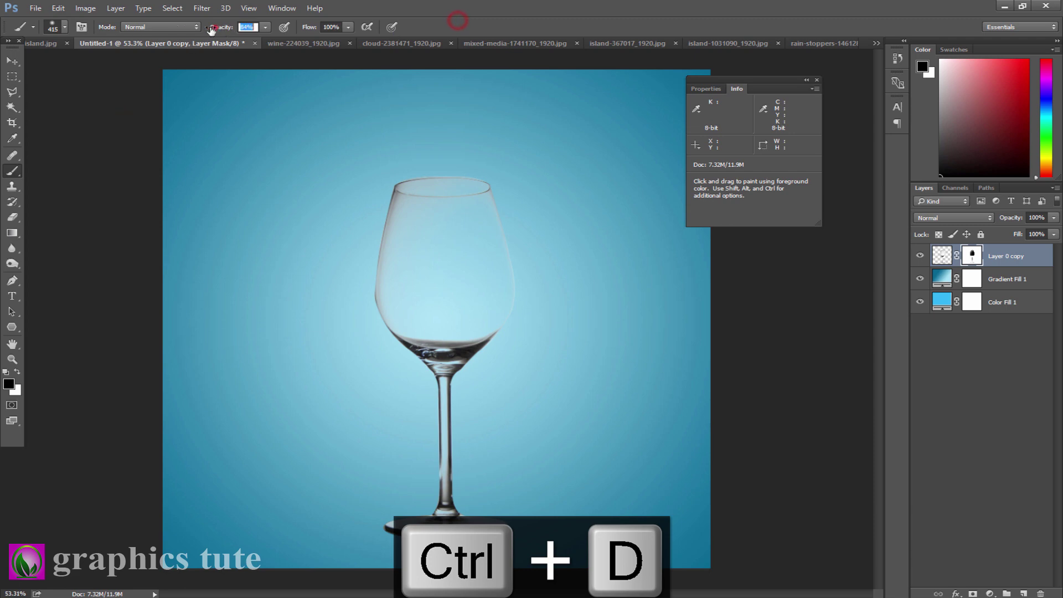
left_click_drag(165, 29, 161, 29)
left_click_drag(307, 27, 263, 28)
key("bracketleft")
key("bracketleft")
key("bracketleft")
key("bracketleft")
key("bracketleft")
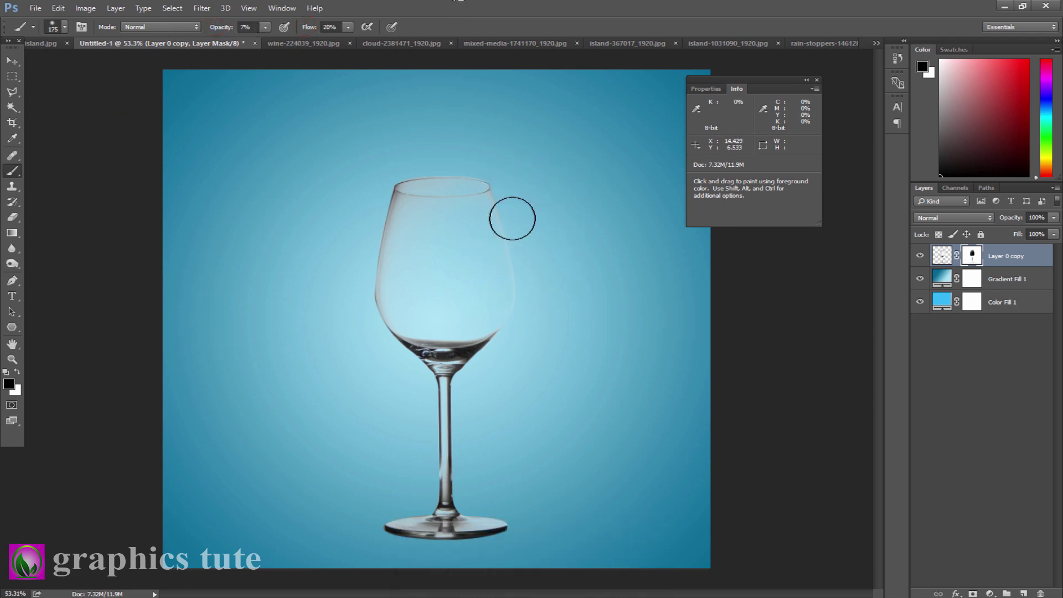
mouse_move(494, 198)
left_mouse_down()
mouse_move(511, 259)
mouse_move(487, 325)
left_mouse_up()
key("ctrl+z")
key("ctrl+alt+z")
key("ctrl+alt+z")
- Paint white on the glass layer's mask along both side edges of the bowl to bring them back faintly
key("x")
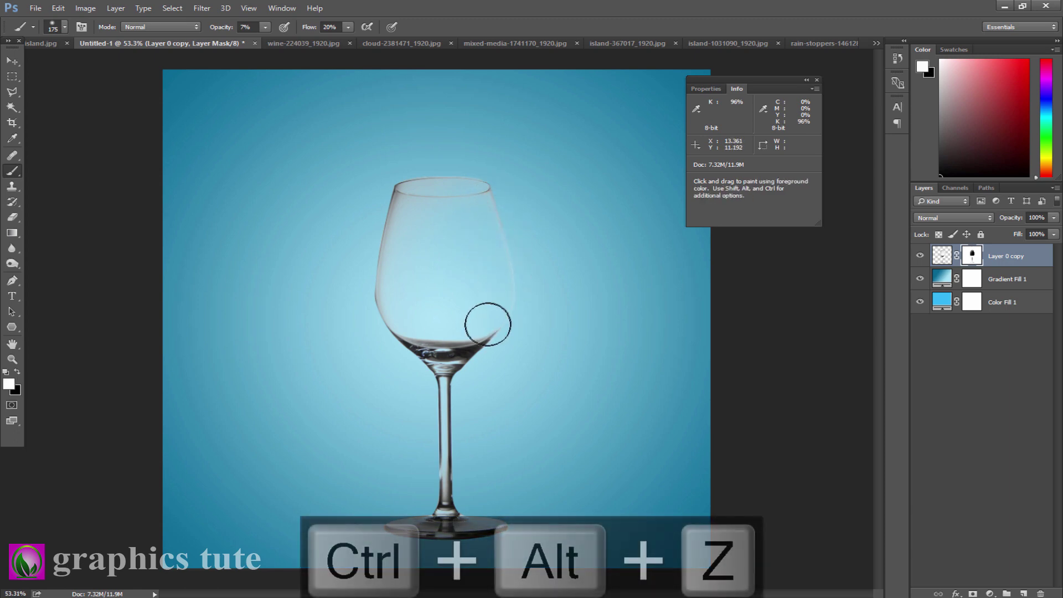
mouse_move(495, 206)
left_mouse_down()
mouse_move(510, 260)
mouse_move(502, 317)
mouse_move(490, 222)
mouse_move(497, 252)
left_mouse_up()
left_click_drag(385, 213, 370, 280)
left_click(385, 277)
mouse_move(482, 206)
left_mouse_down()
mouse_move(510, 252)
mouse_move(501, 302)
left_mouse_up()
left_click_drag(389, 230, 396, 343)
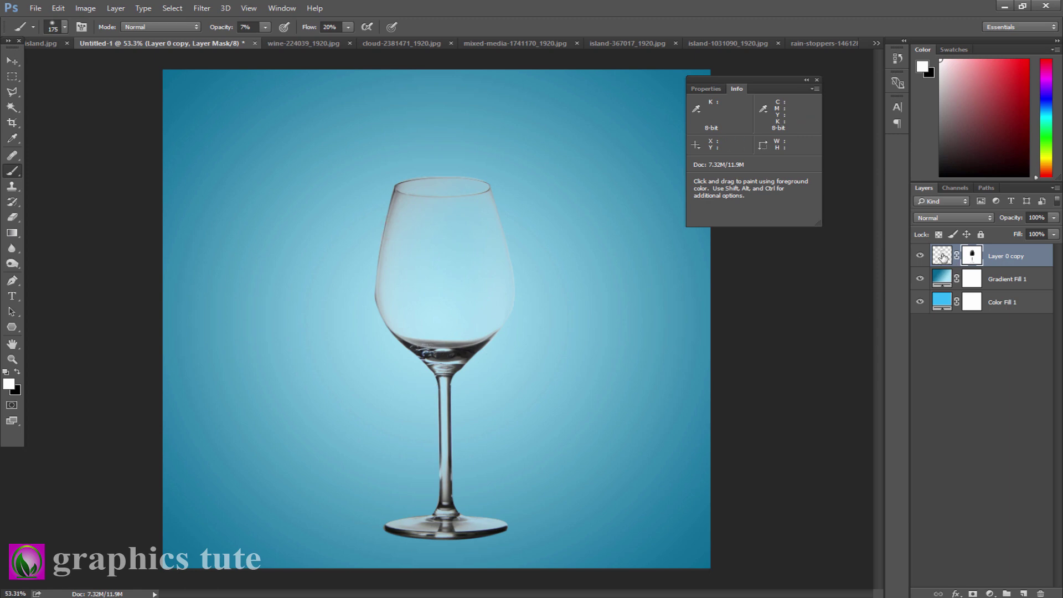
- Reduce the density of the glass layer's mask to 97%
double_click(975, 255)
mouse_move(846, 172)
left_mouse_down()
mouse_move(809, 169)
mouse_move(848, 174)
left_mouse_up()
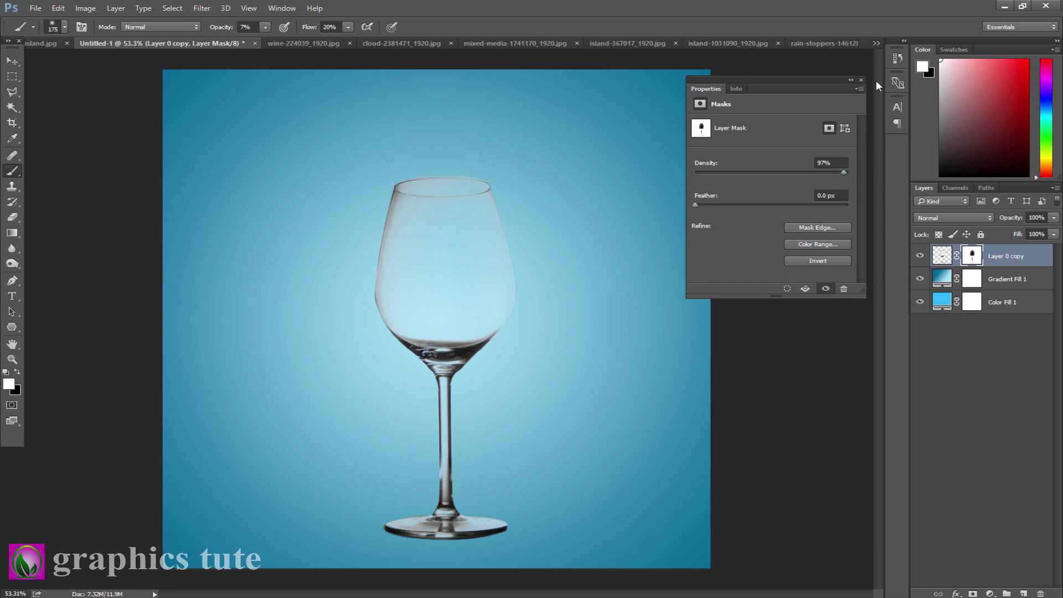
left_click(862, 80)
- Duplicate the glass layer and set the duplicate's blend mode to Multiply
left_click(1010, 256)
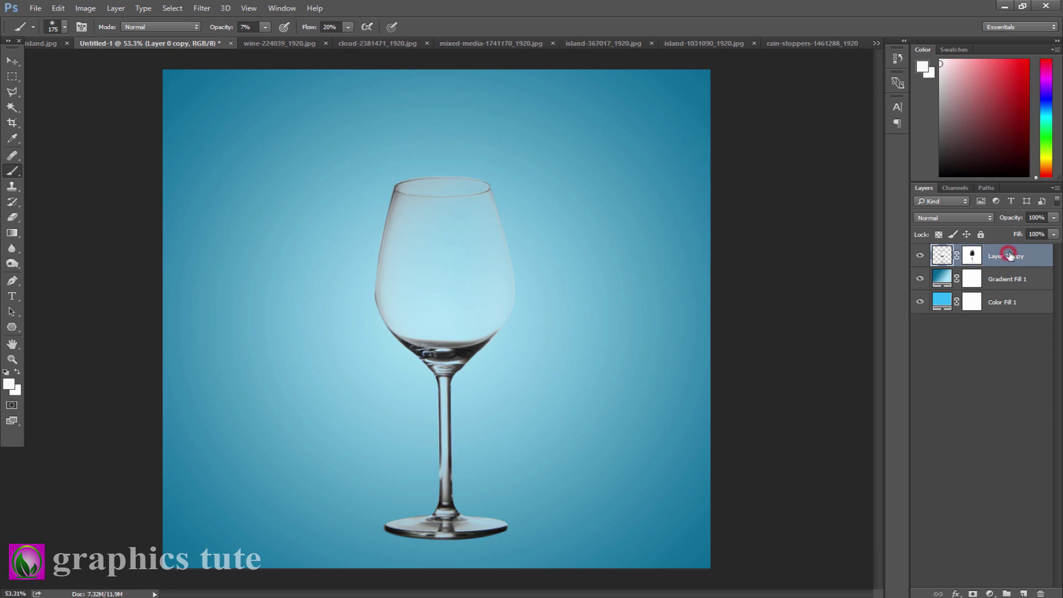
key("ctrl+j")
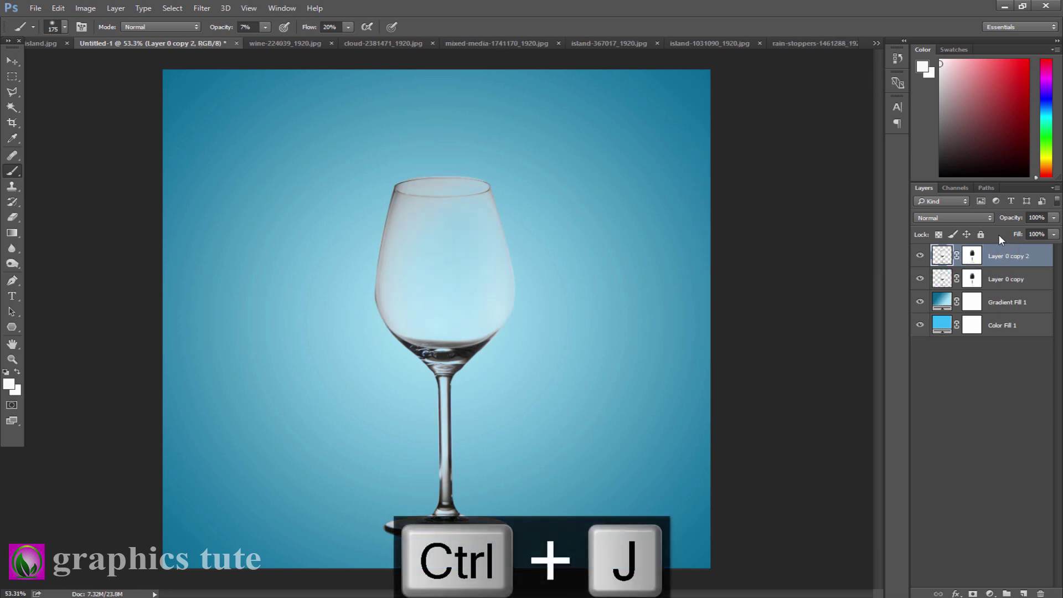
left_click(952, 218)
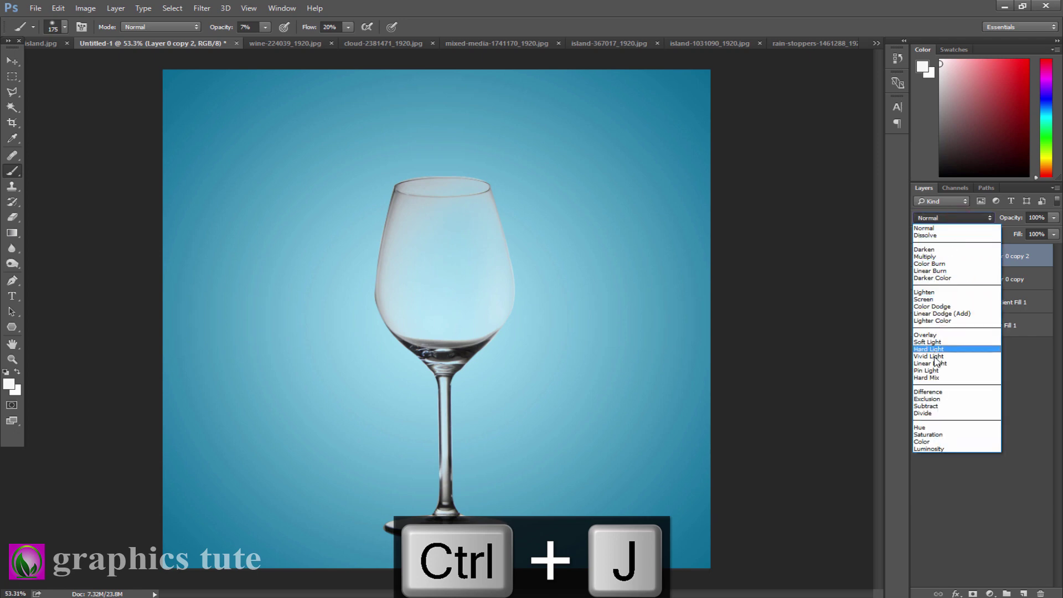
left_click(925, 257)
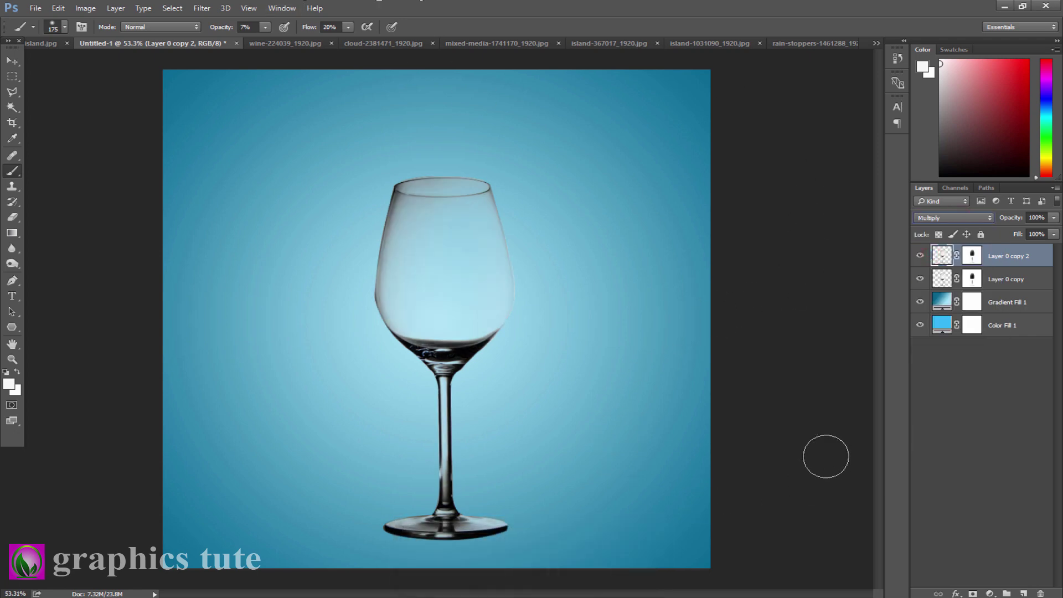
- Touch up the duplicate glass layer's mask along the bowl's upper left edge, painting with white and black, and check the mask properties
left_click(973, 256)
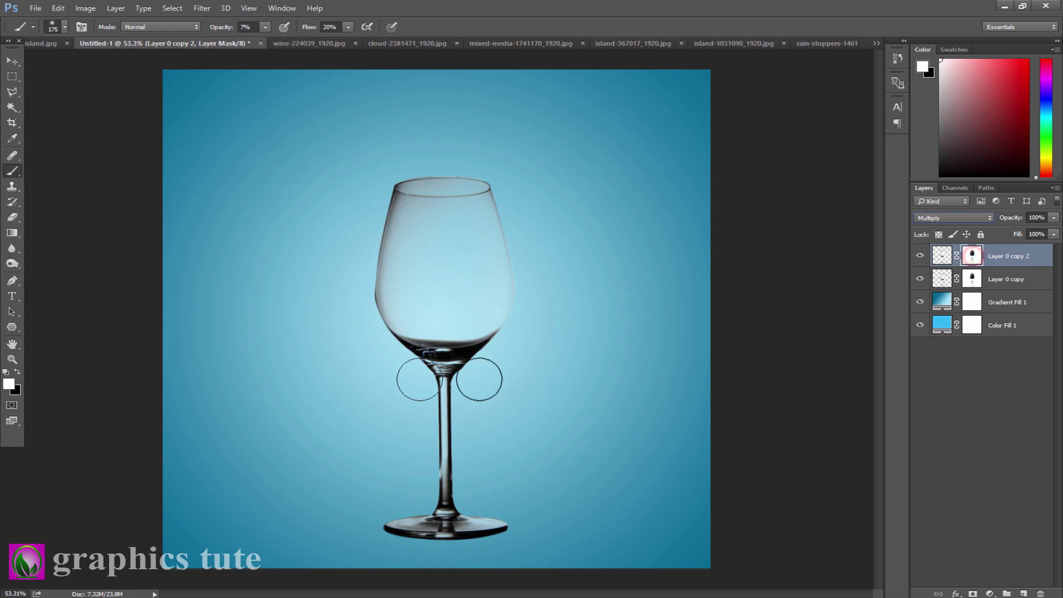
mouse_move(416, 167)
left_mouse_down()
mouse_move(372, 221)
mouse_move(386, 193)
mouse_move(394, 182)
mouse_move(377, 233)
mouse_move(392, 180)
mouse_move(372, 247)
mouse_move(414, 154)
mouse_move(375, 232)
left_mouse_up()
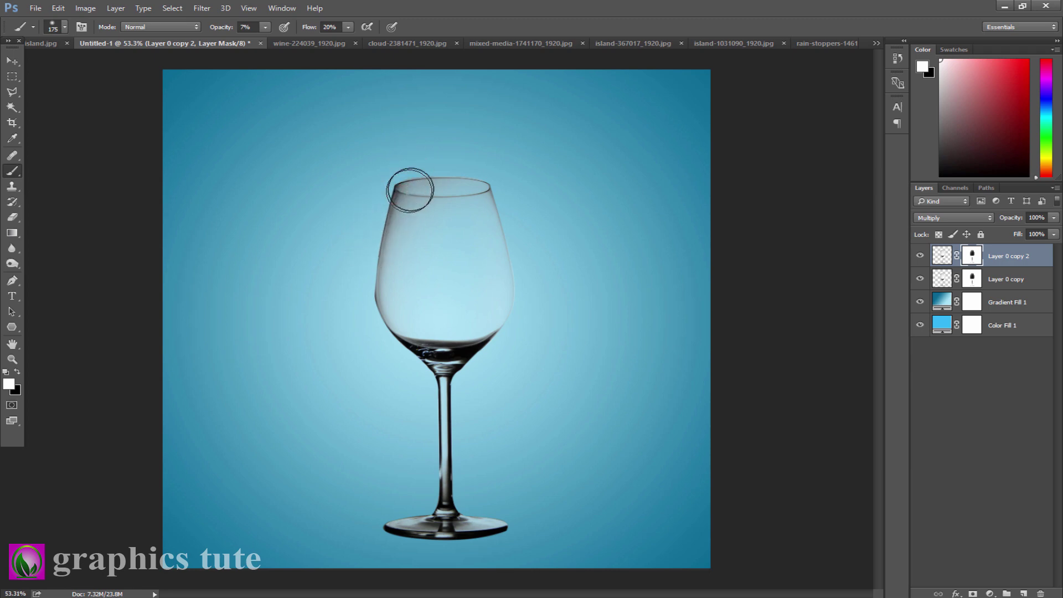
left_click_drag(404, 199, 386, 224)
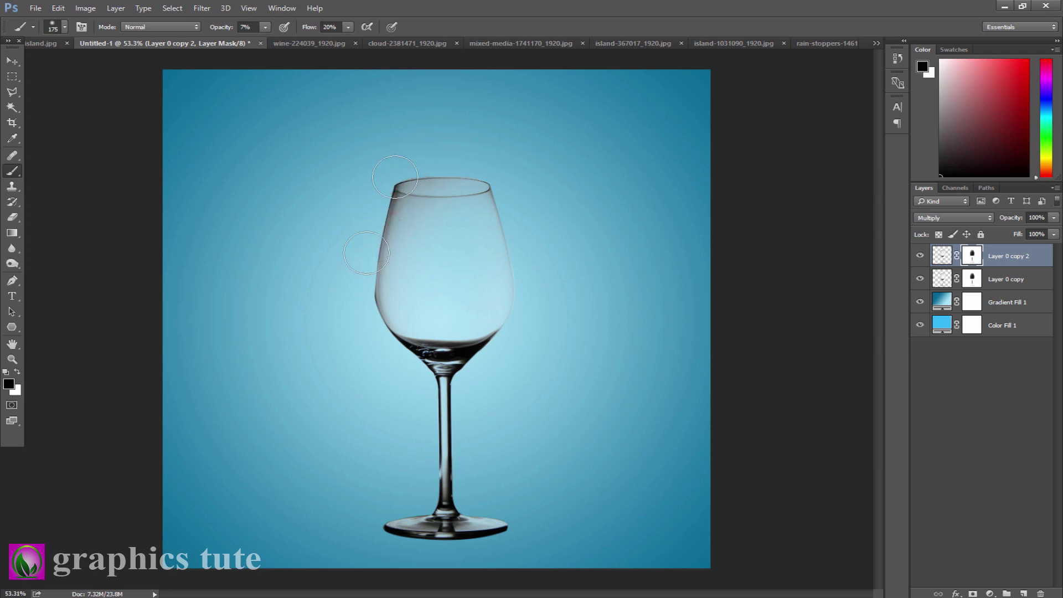
mouse_move(397, 171)
left_mouse_down()
mouse_move(270, 330)
mouse_move(375, 216)
mouse_move(360, 256)
mouse_move(399, 181)
mouse_move(380, 238)
left_mouse_up()
mouse_move(399, 194)
left_mouse_down()
mouse_move(422, 158)
mouse_move(399, 169)
mouse_move(382, 223)
mouse_move(308, 345)
left_mouse_up()
double_click(971, 255)
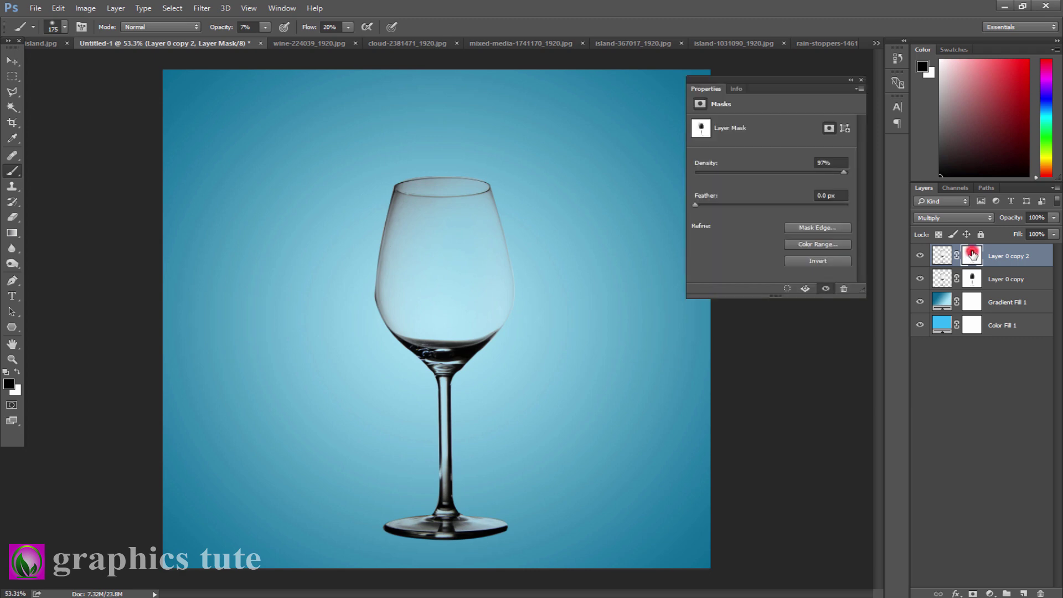
left_click(860, 79)
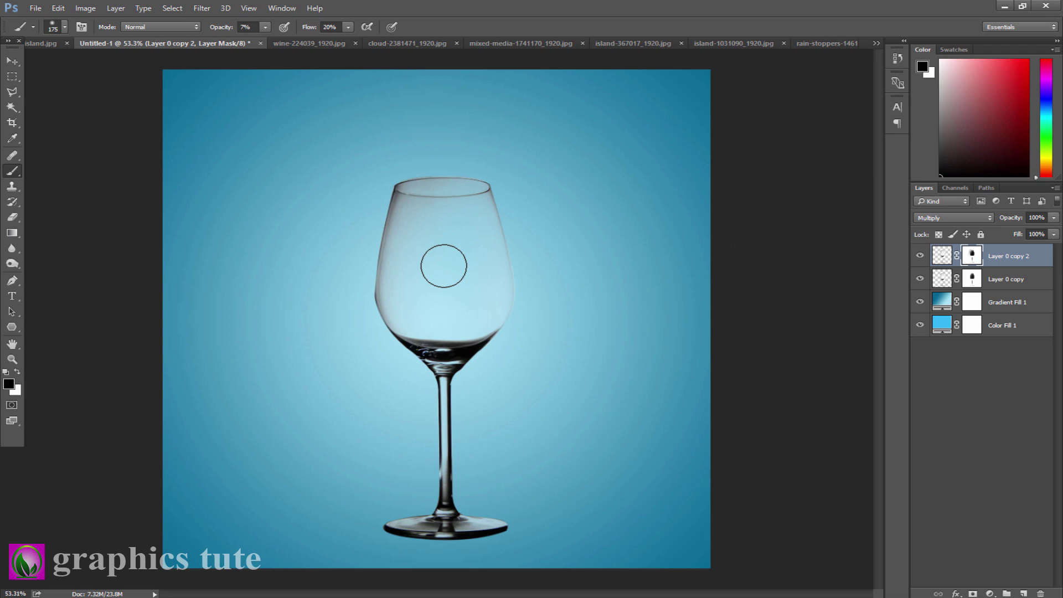
- Enlarge the brush to 400 and paint black on the duplicate's mask over the middle of the bowl
key("bracketright")
key("bracketright")
left_click_drag(444, 242, 455, 311)
left_click(436, 287)
left_click_drag(438, 238, 430, 285)
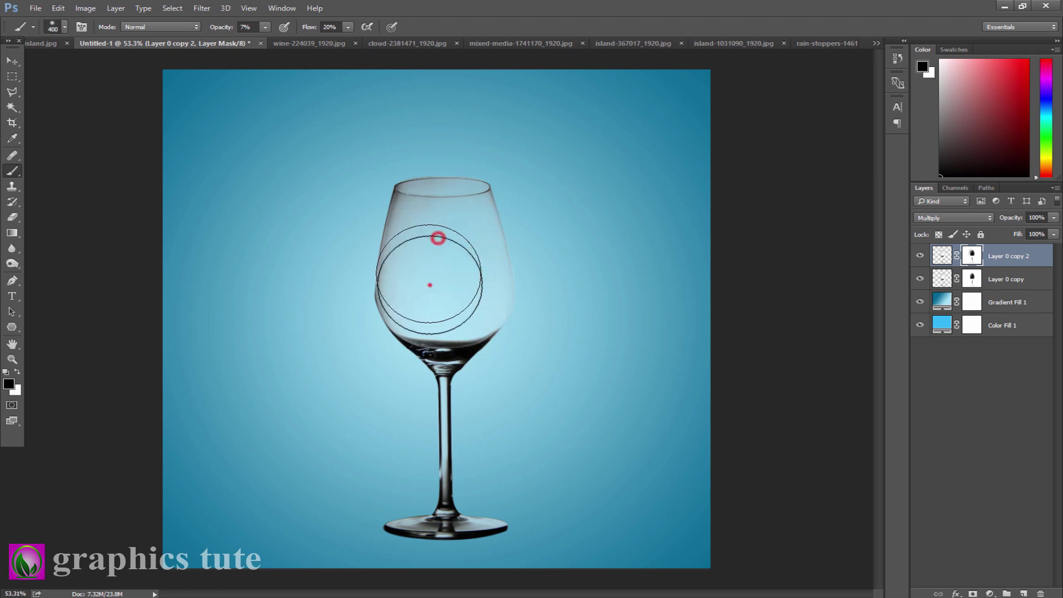
left_click(432, 491)
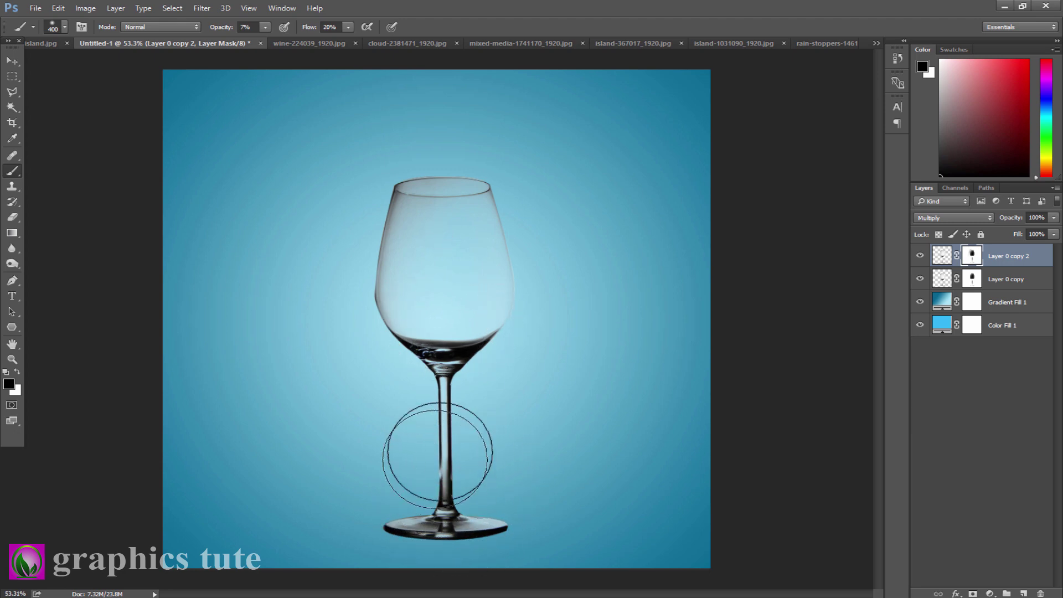
left_click_drag(433, 201, 449, 265)
- Compare the glass with and without the Multiply duplicate, and set that layer's opacity to 92%
left_click(920, 257)
left_click(921, 257)
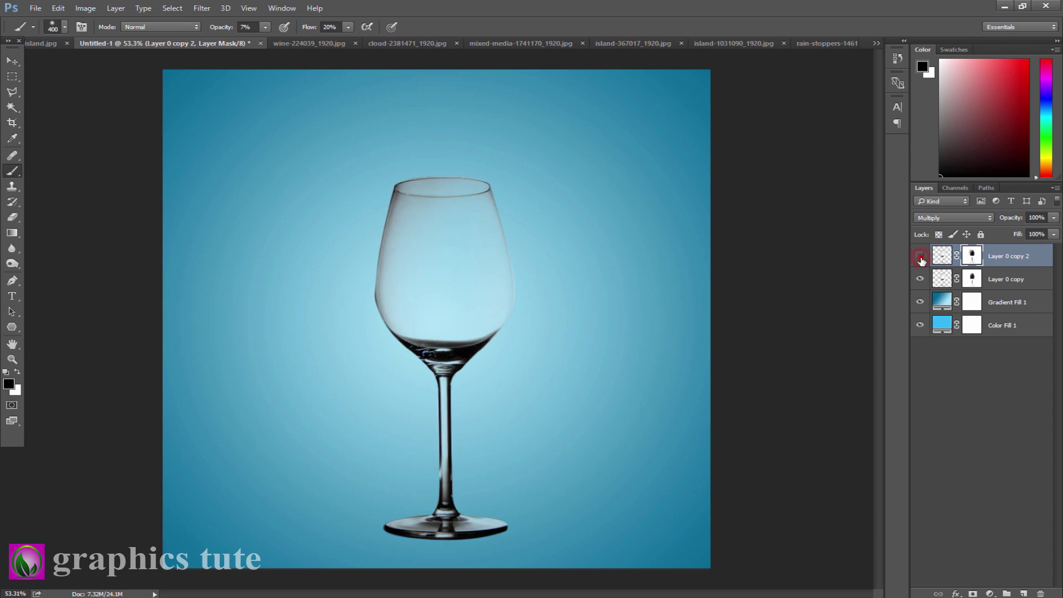
left_click(920, 257)
left_click(921, 257)
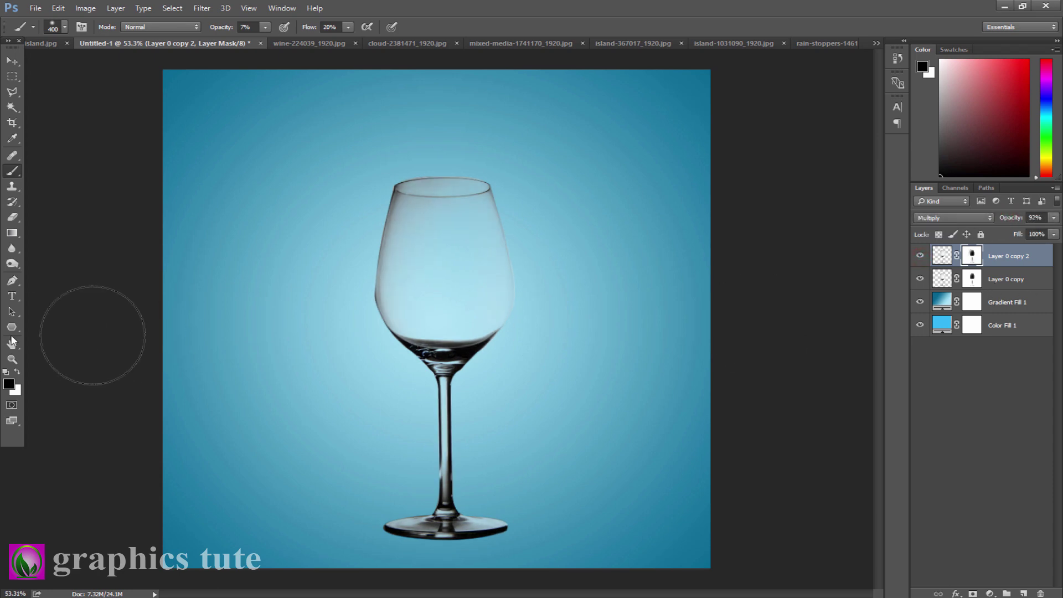
left_click(12, 361)
left_click(475, 327)
left_click(475, 328, "alt")
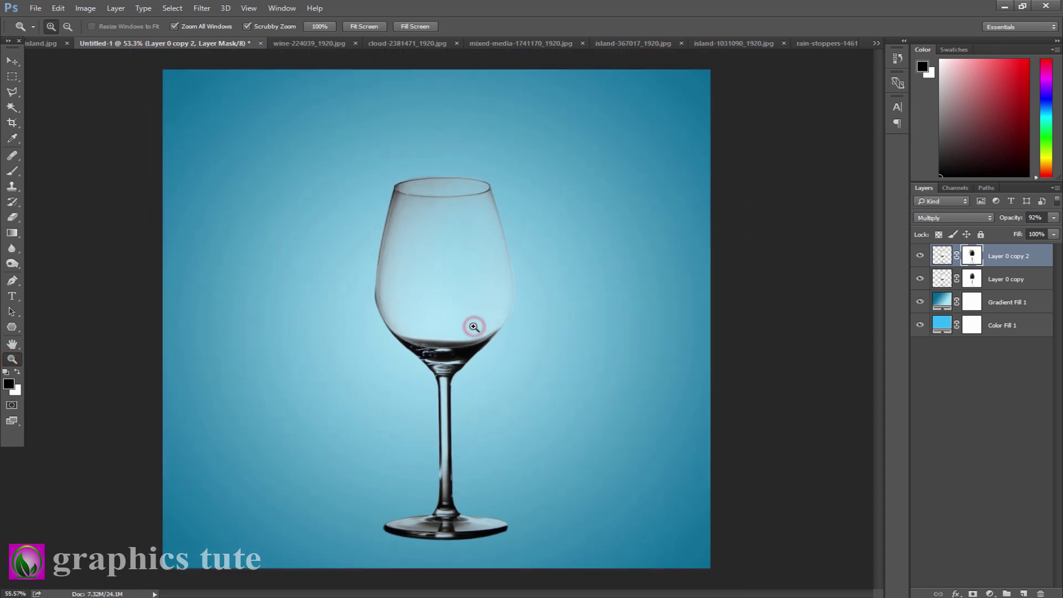
- Group the two glass layers and name the group "glass"
left_click(992, 282, "shift")
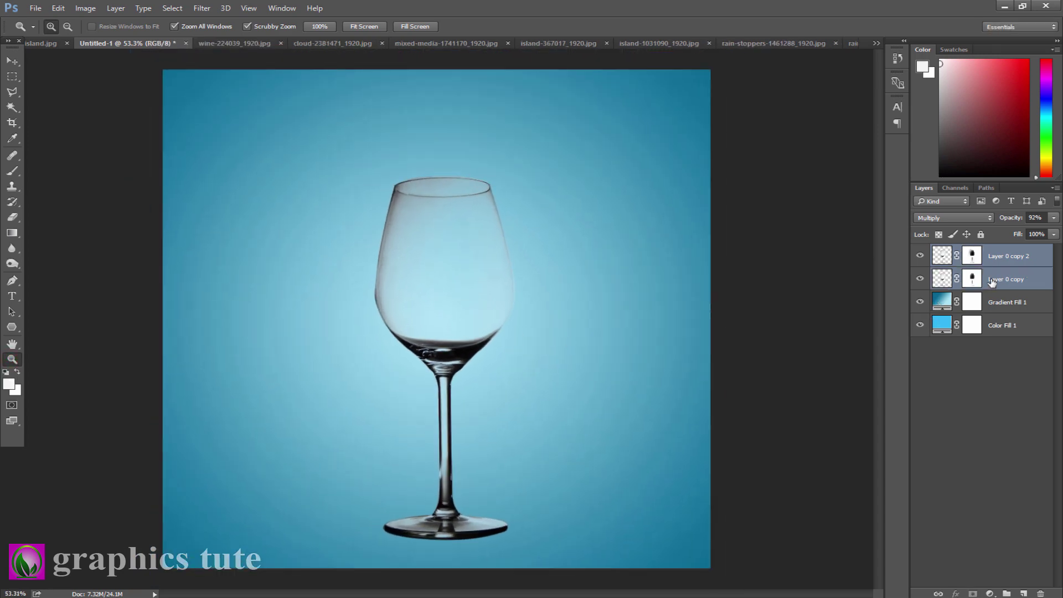
key("ctrl+g")
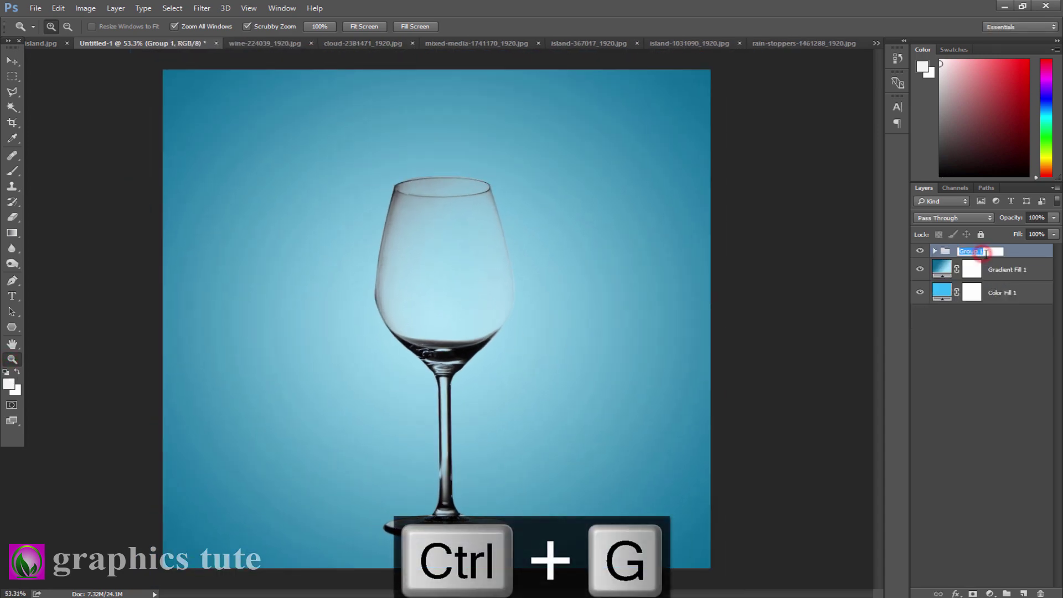
left_click(987, 255)
type("glass")
left_click(1032, 254)
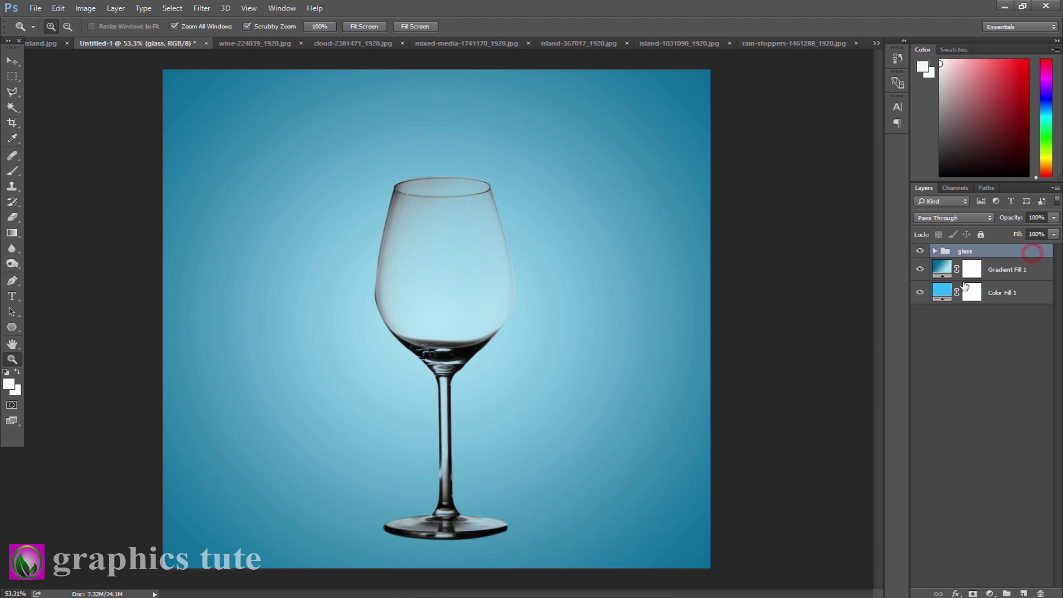
- Close the wine-224039_1920.jpg source document without saving its changes
left_click(224, 43)
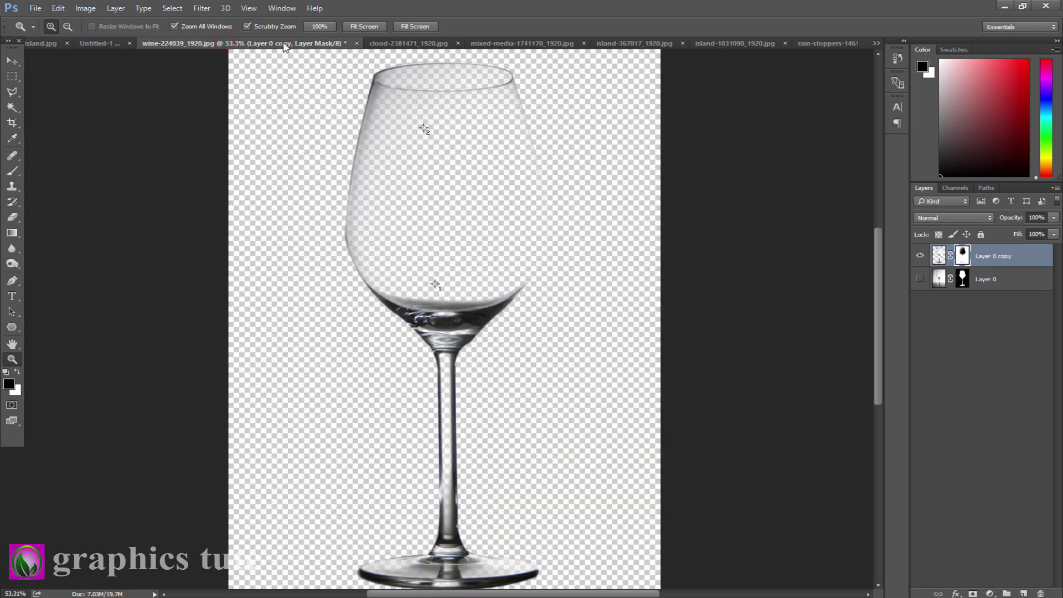
left_click(267, 42)
left_click_drag(444, 352, 430, 354)
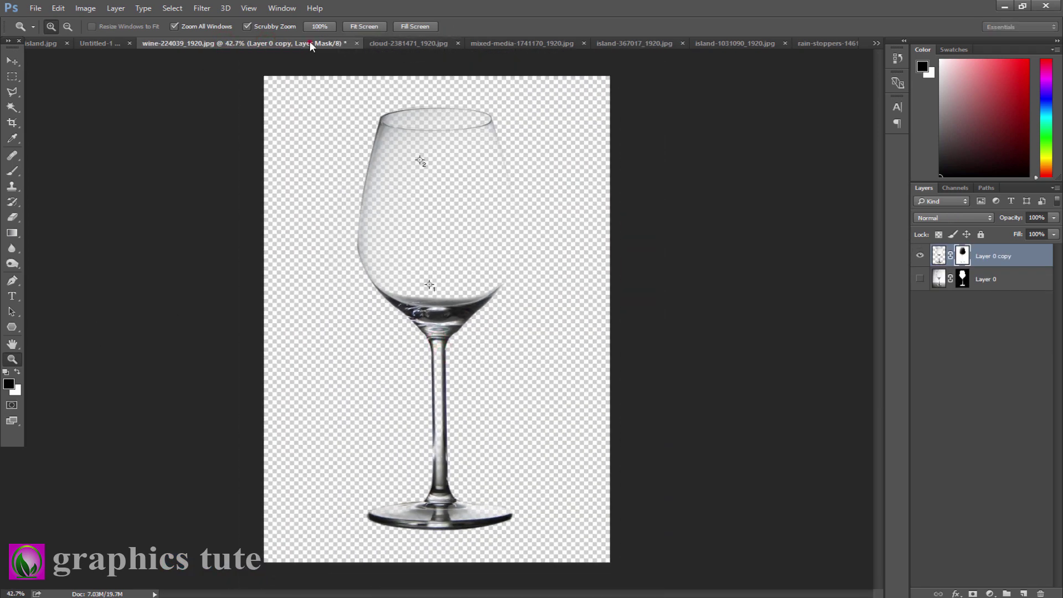
left_click(311, 41)
left_click(356, 43)
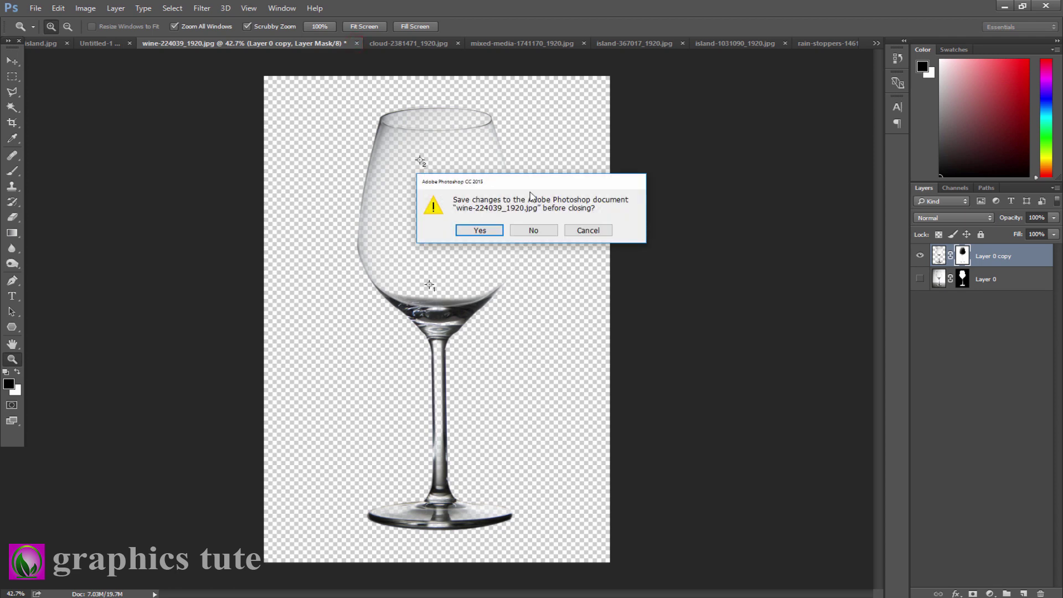
left_click(533, 229)
- Unlock the cloud photo's background and copy it into the Untitled-1 composite, over the lower part of the canvas
left_click(248, 43)
left_click(13, 59)
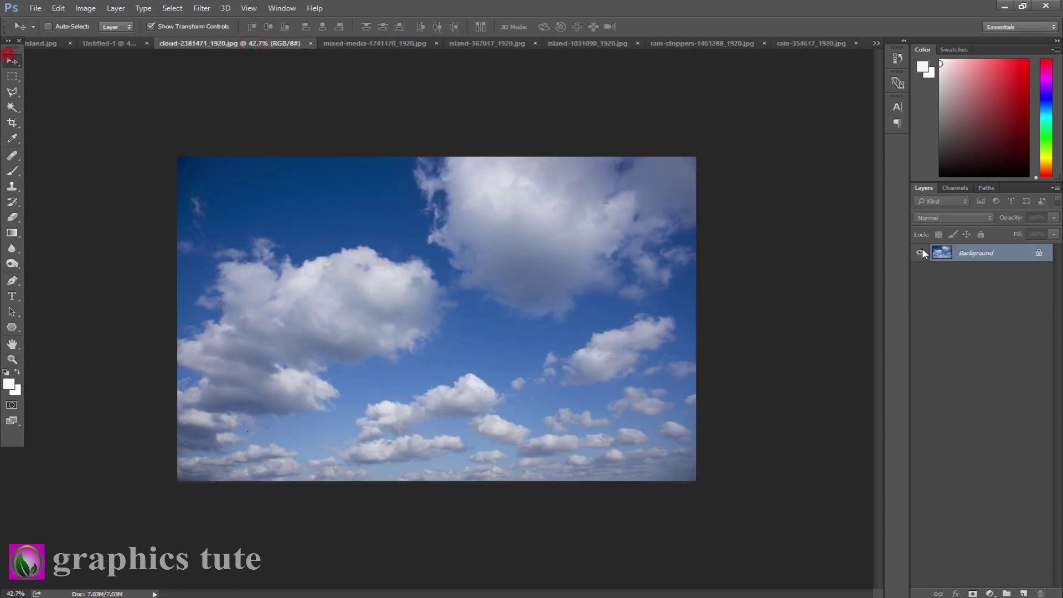
left_click(1038, 253)
left_click_drag(477, 286, 422, 383)
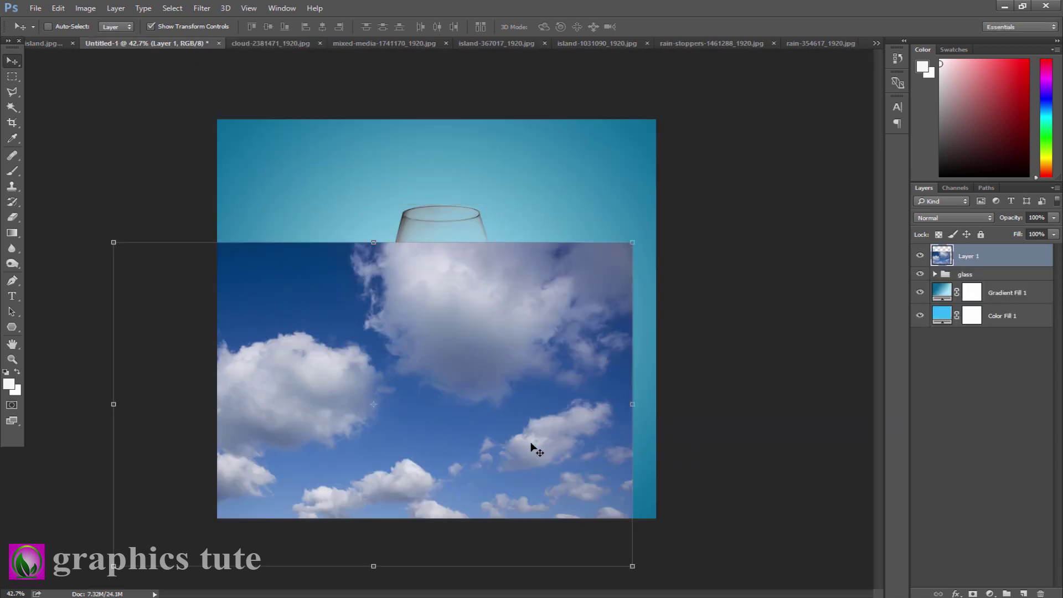
left_click_drag(563, 385, 652, 356)
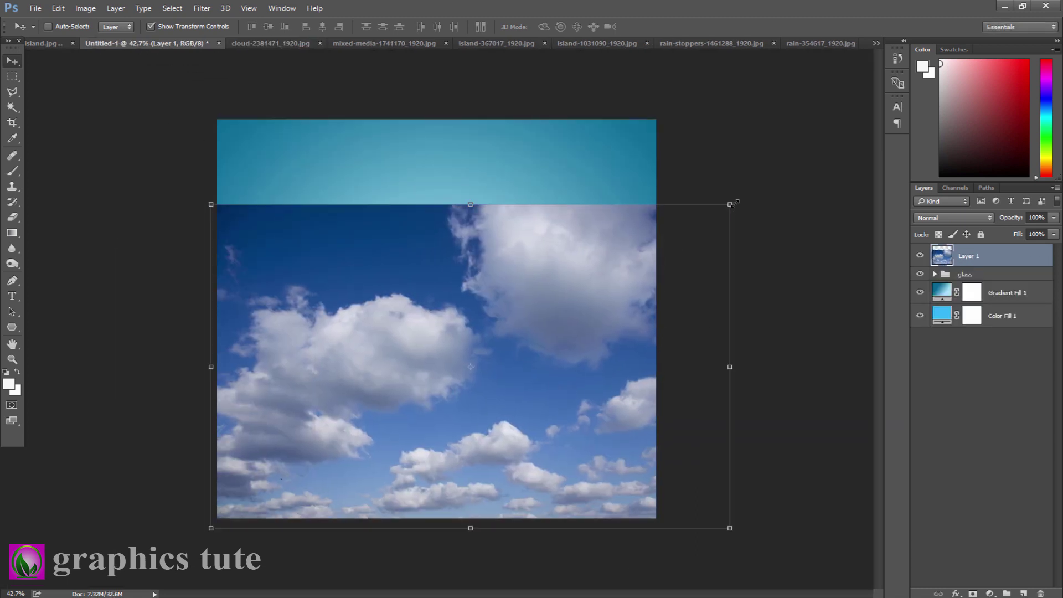
- Scale the cloud layer down slightly and align its lower edge with the bottom of the canvas
left_click_drag(728, 205, 688, 231)
mouse_move(624, 306)
left_mouse_down()
mouse_move(591, 322)
mouse_move(616, 313)
left_mouse_up()
left_click_drag(659, 244, 681, 229)
left_click_drag(534, 270, 536, 254)
left_click(574, 27)
- Try the Hard Light, Soft Light and Overlay blend modes on the cloud layer
left_click(979, 220)
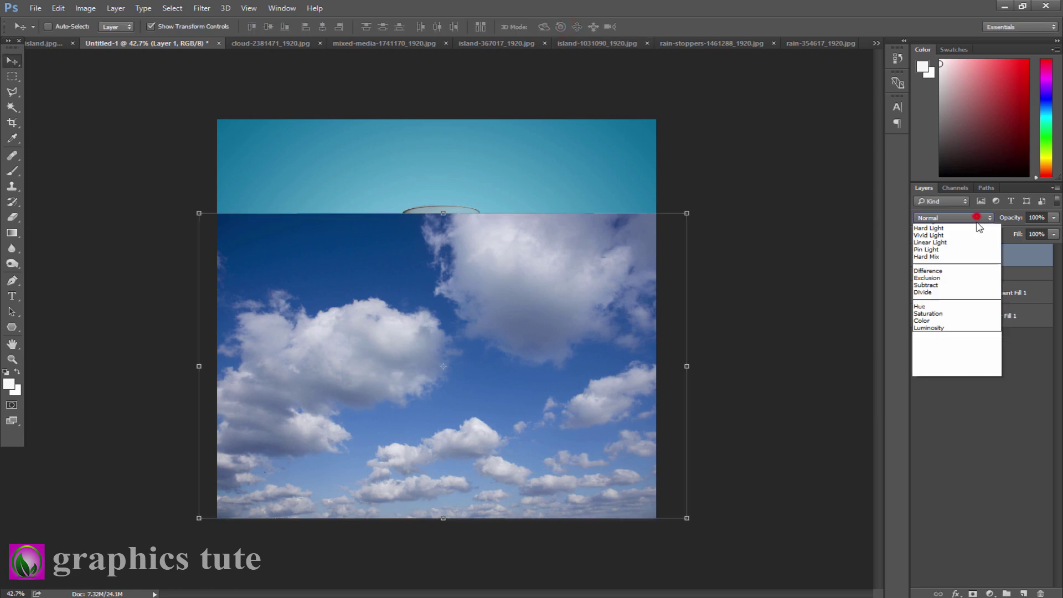
left_click(938, 351)
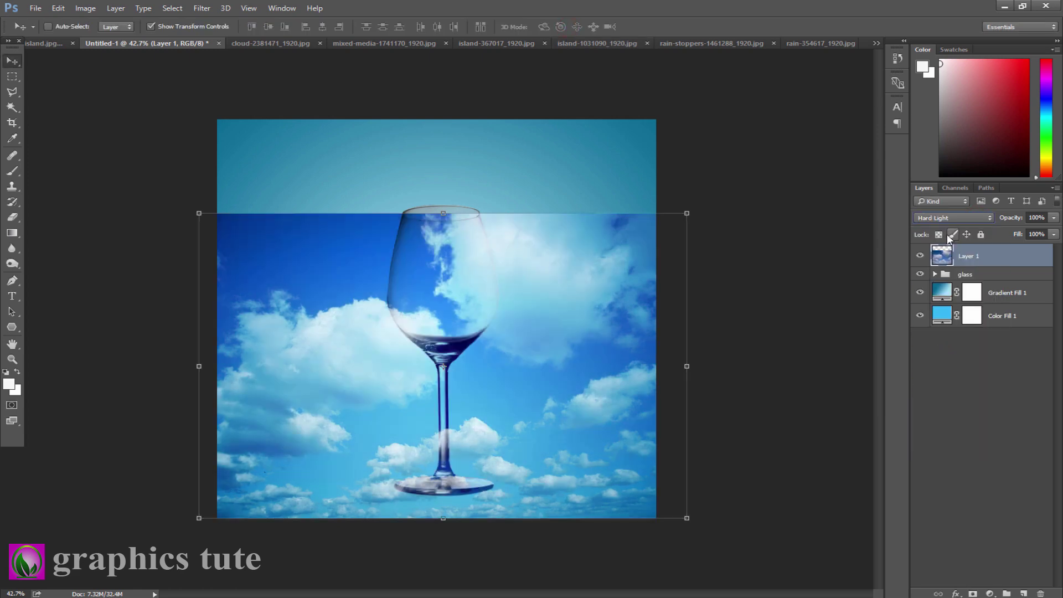
left_click(952, 220)
left_click(934, 341)
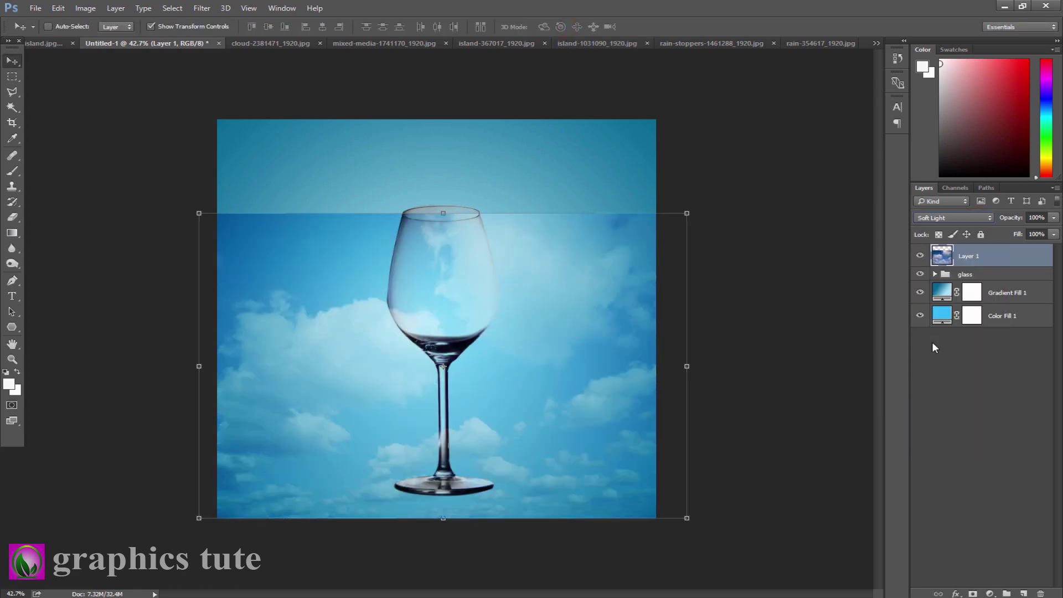
left_click(945, 219)
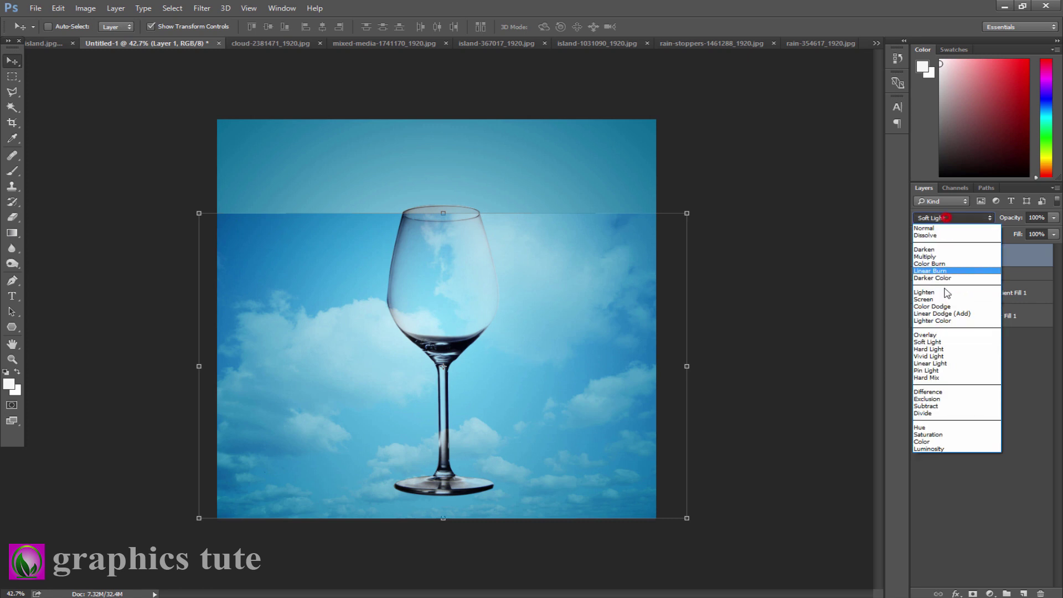
left_click(944, 338)
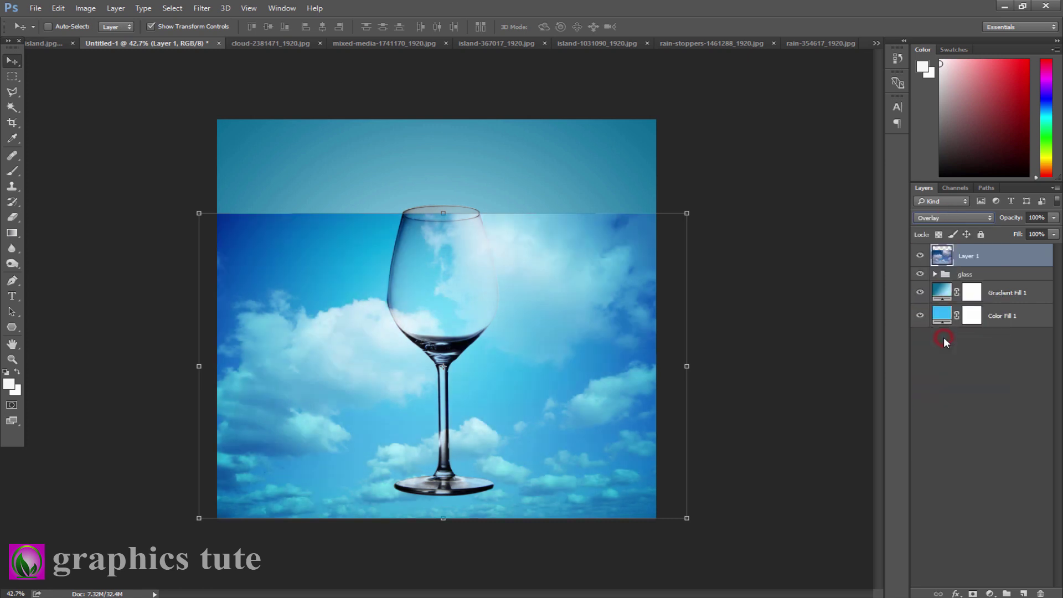
- Go through further blend modes on the cloud layer from Screen onwards, ending on Soft Light
left_click(944, 218)
left_click(934, 295)
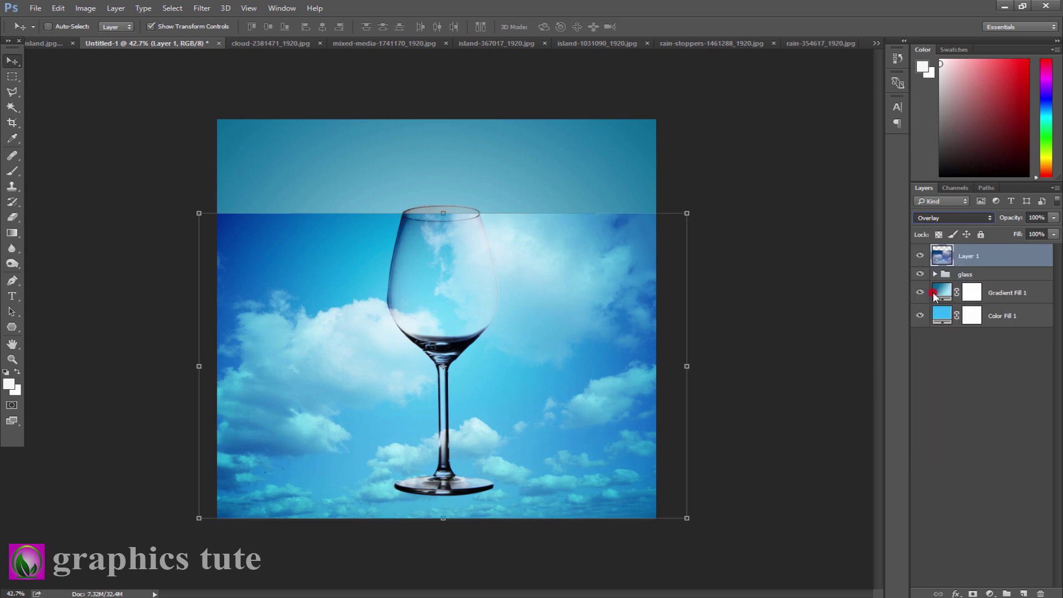
key("Down")
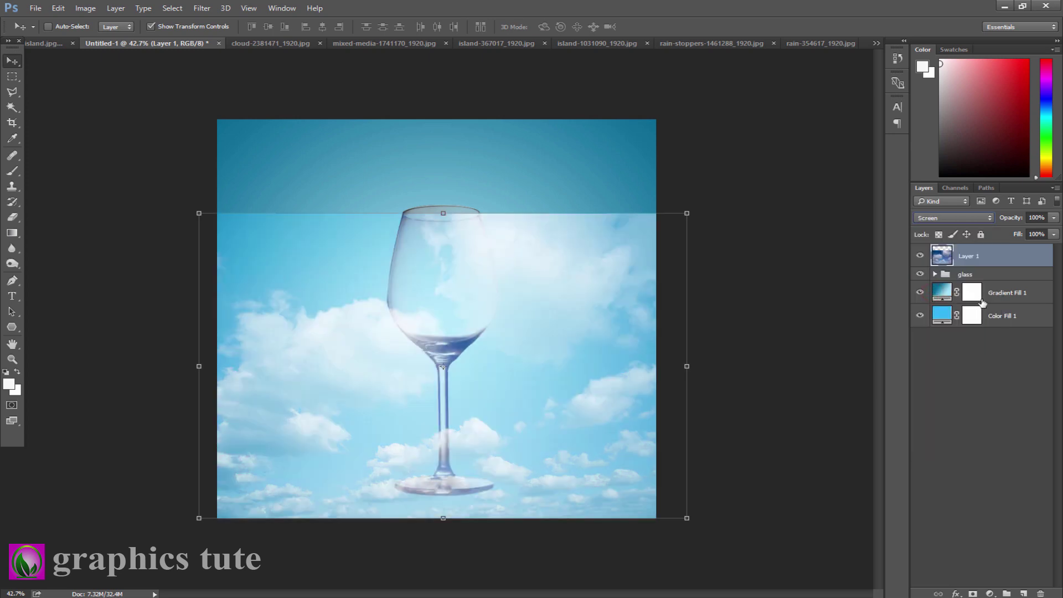
key("Down")
key("Down")
key("Down")
key("Down")
key("Down")
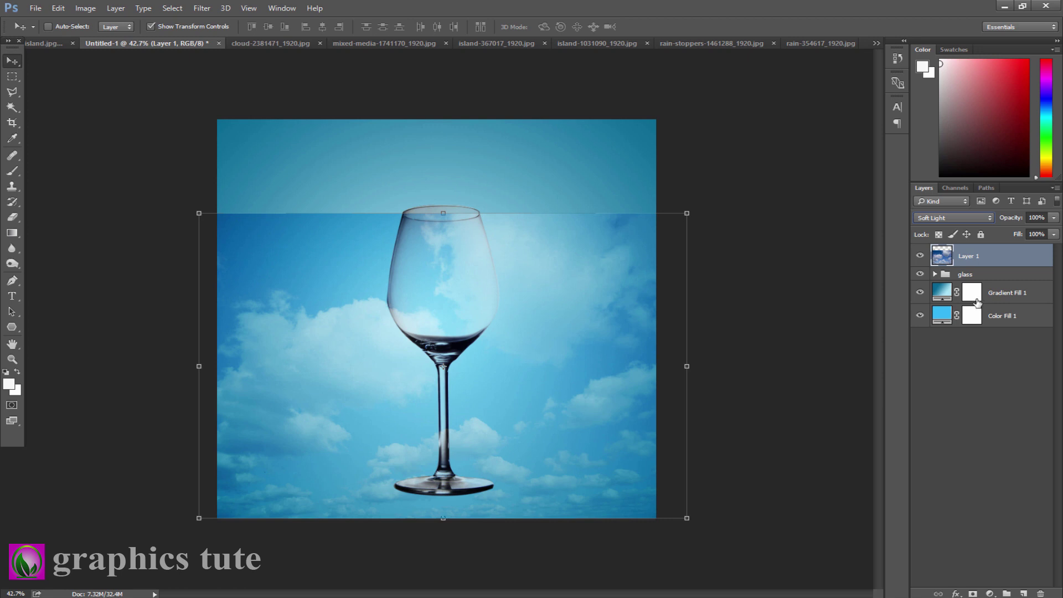
- Fade out the top of the cloud layer with a linear gradient on a new mask and set its blend mode to Screen
left_click(973, 594)
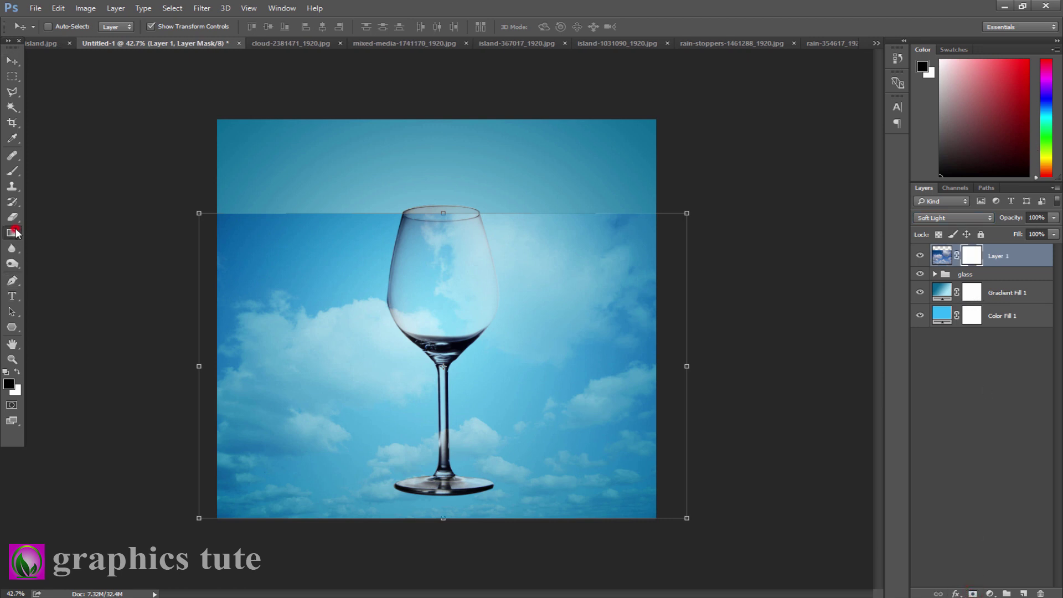
left_click(15, 232)
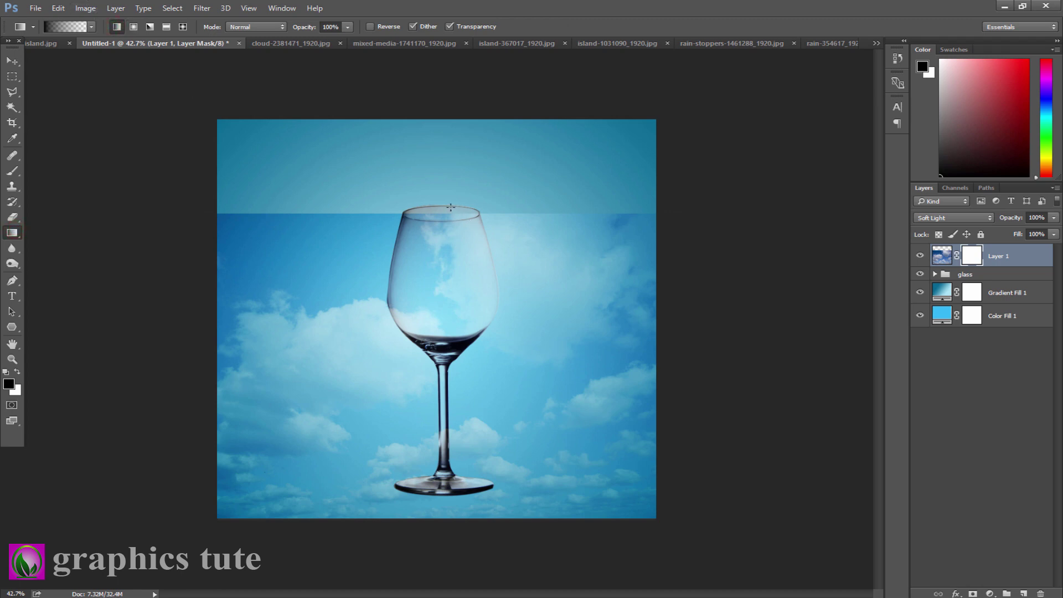
left_click_drag(451, 207, 450, 354)
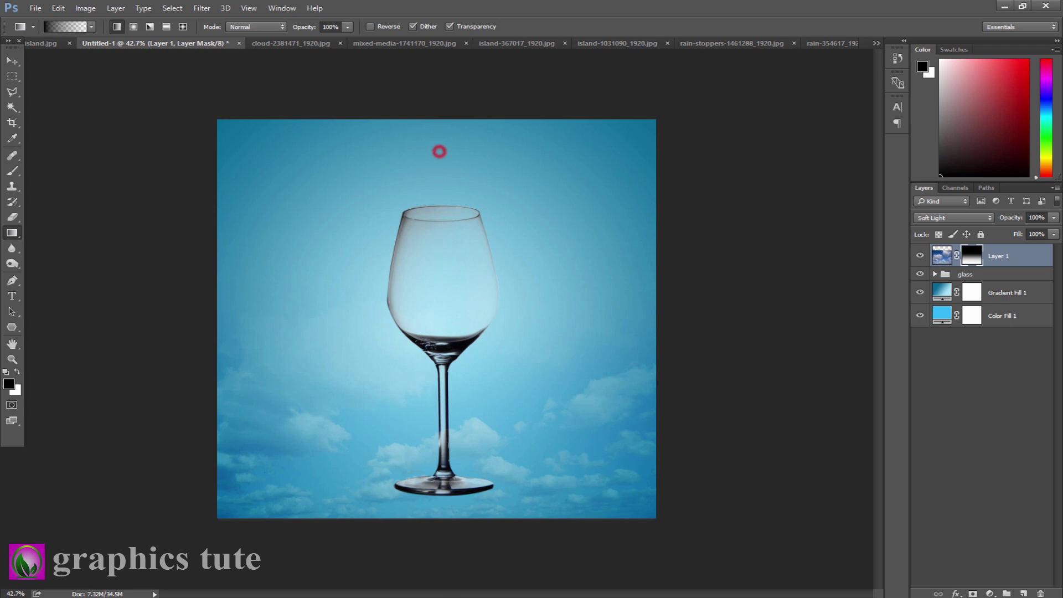
left_click(953, 217)
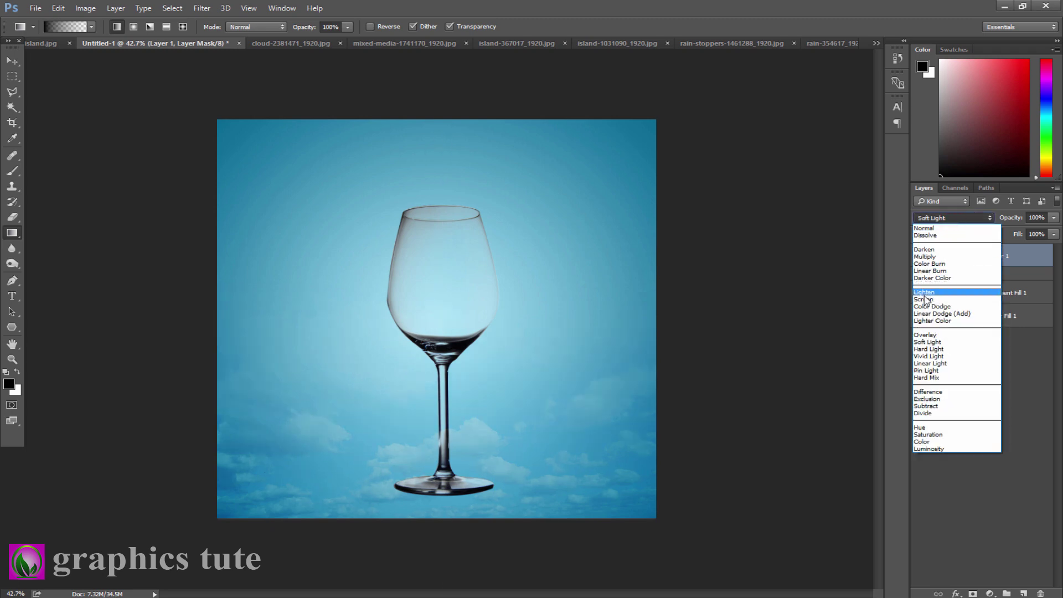
left_click(962, 295)
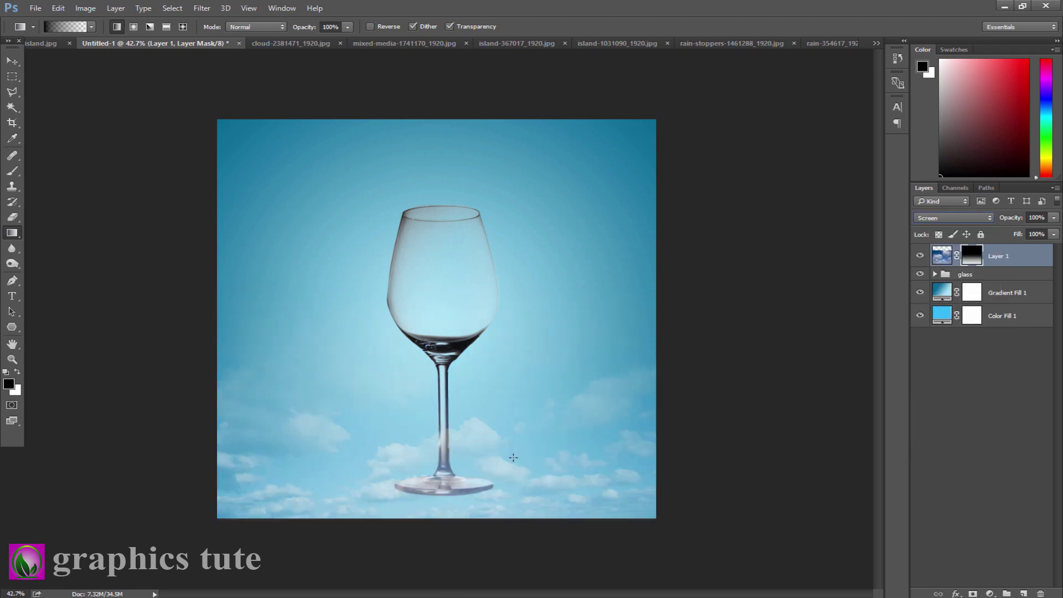
- Enlarge the brush to 600 and paint white at low opacity on the cloud layer's mask around the glass stem
left_click(12, 171)
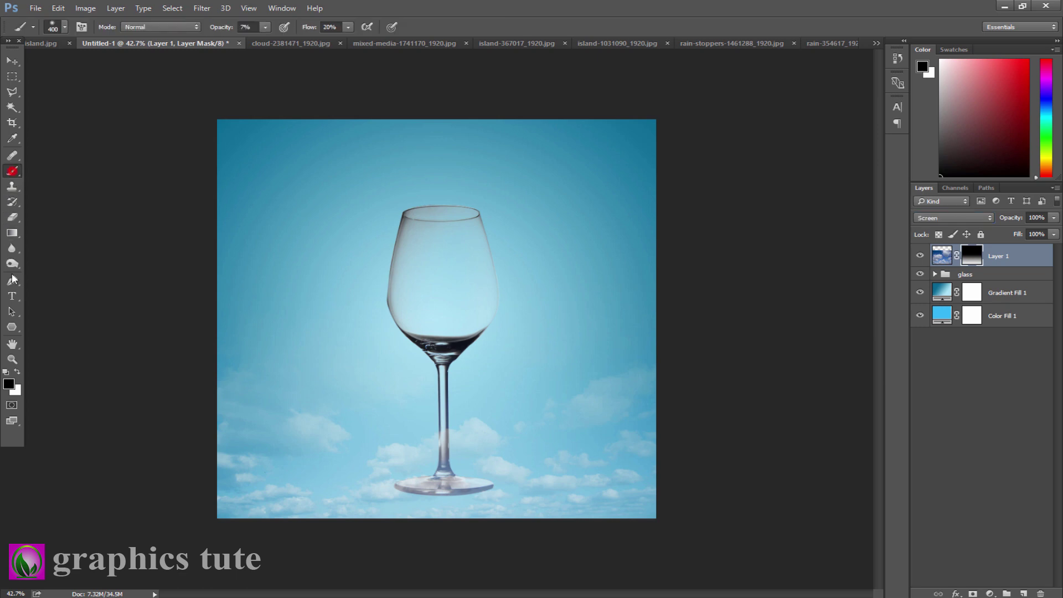
left_click(17, 371)
key("bracketright")
key("bracketright")
left_click_drag(409, 400, 462, 397)
left_click_drag(419, 395, 571, 373)
left_click_drag(480, 391, 493, 382)
mouse_move(494, 382)
left_mouse_down()
mouse_move(280, 363)
mouse_move(508, 380)
mouse_move(749, 345)
left_mouse_up()
mouse_move(572, 392)
left_mouse_down()
mouse_move(712, 370)
mouse_move(671, 360)
mouse_move(615, 398)
left_mouse_up()
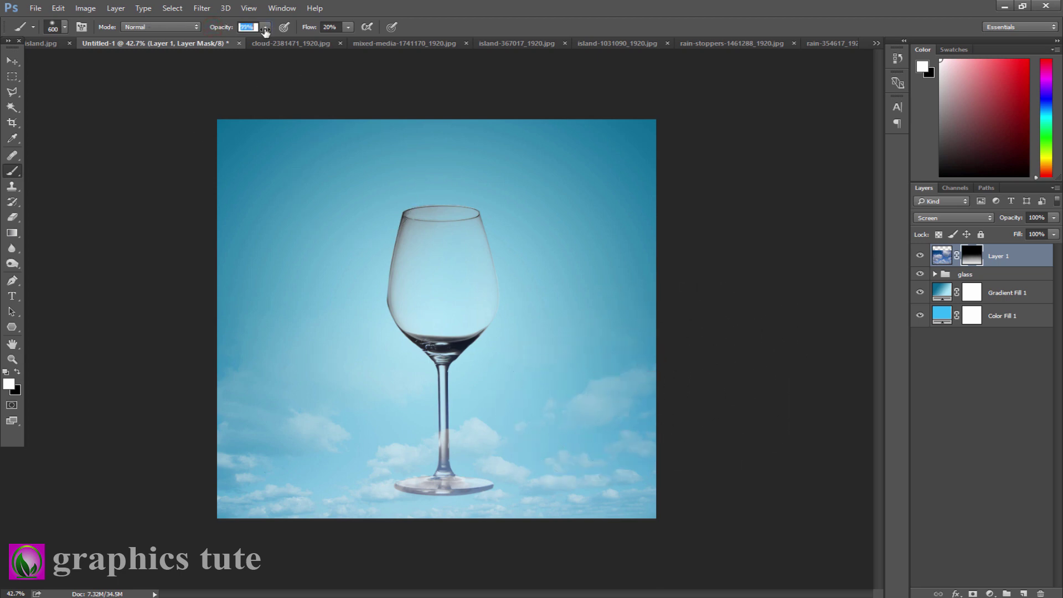
- Set the brush to 31% opacity and 100% flow, and paint white on the mask across the lower clouds
left_click_drag(266, 32, 510, 43)
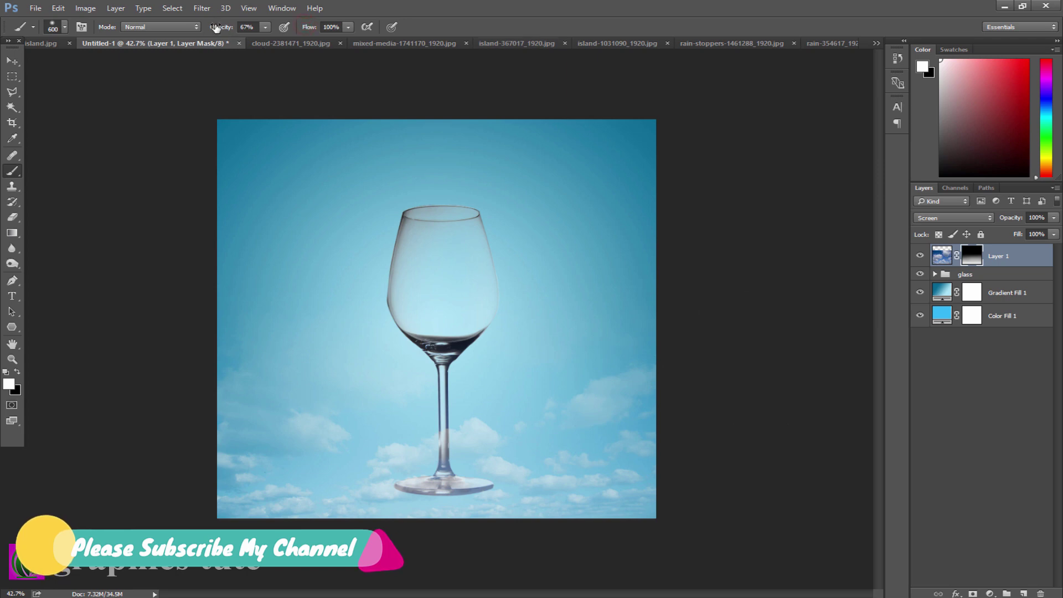
left_click_drag(216, 27, 196, 27)
mouse_move(293, 386)
left_mouse_down()
mouse_move(562, 382)
mouse_move(596, 430)
mouse_move(178, 406)
left_mouse_up()
mouse_move(546, 448)
left_mouse_down()
mouse_move(611, 482)
mouse_move(289, 483)
mouse_move(337, 473)
mouse_move(209, 458)
left_mouse_up()
mouse_move(363, 480)
left_mouse_down()
mouse_move(201, 454)
mouse_move(218, 468)
left_mouse_up()
mouse_move(206, 463)
left_mouse_down()
mouse_move(626, 490)
mouse_move(665, 477)
left_mouse_up()
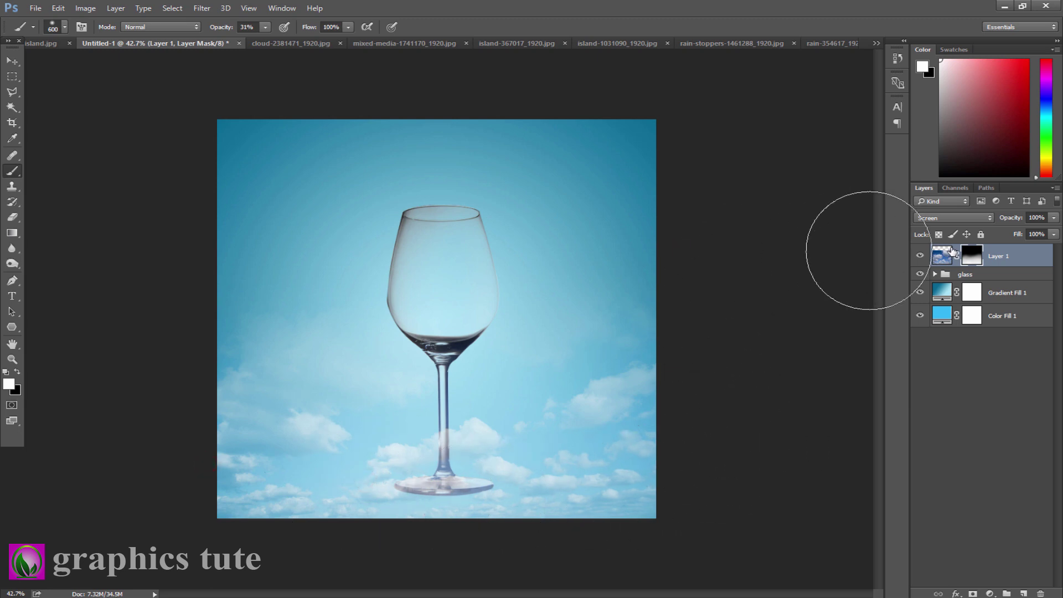
- Compare the composite with and without the cloud layer
left_click(920, 256)
left_click(920, 256)
left_click(920, 256)
left_click(920, 256)
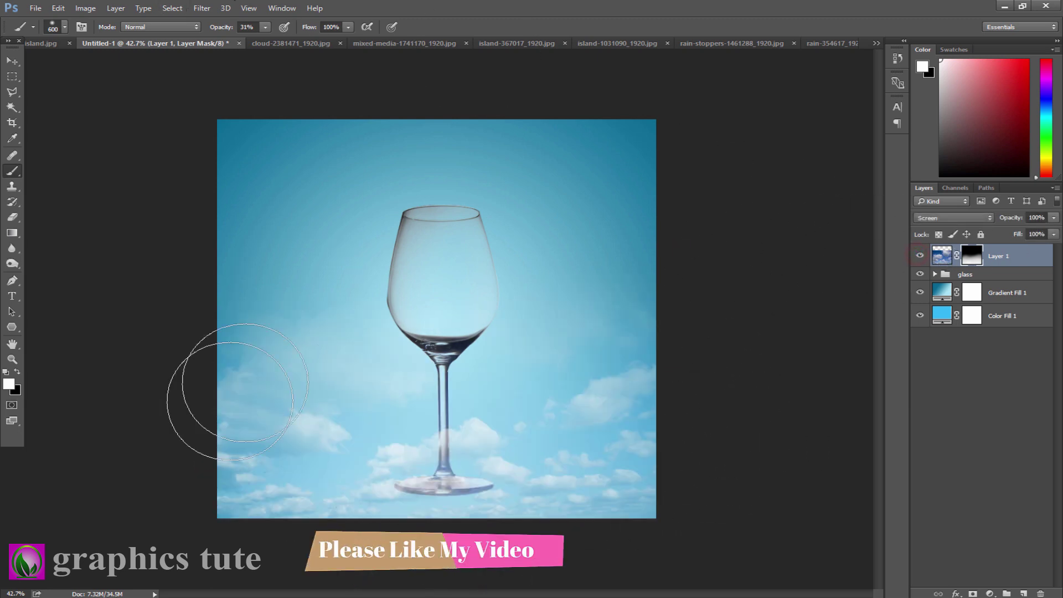
- Paint black on the cloud layer's mask over the faint clouds beside the glass bowl
key("x")
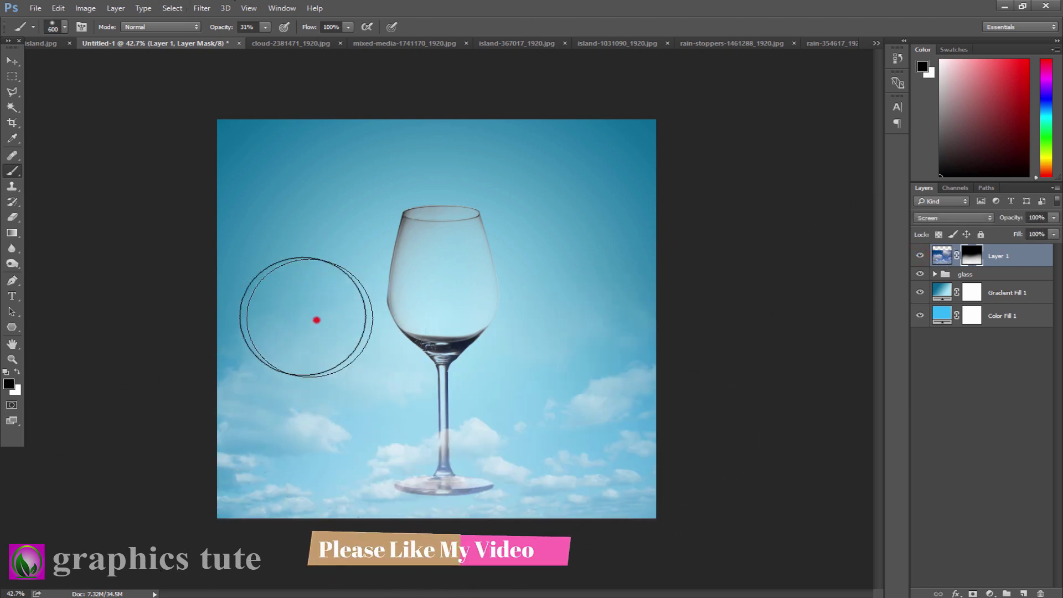
left_click(12, 360)
mouse_move(554, 416)
left_mouse_down()
mouse_move(521, 392)
mouse_move(553, 430)
left_mouse_up()
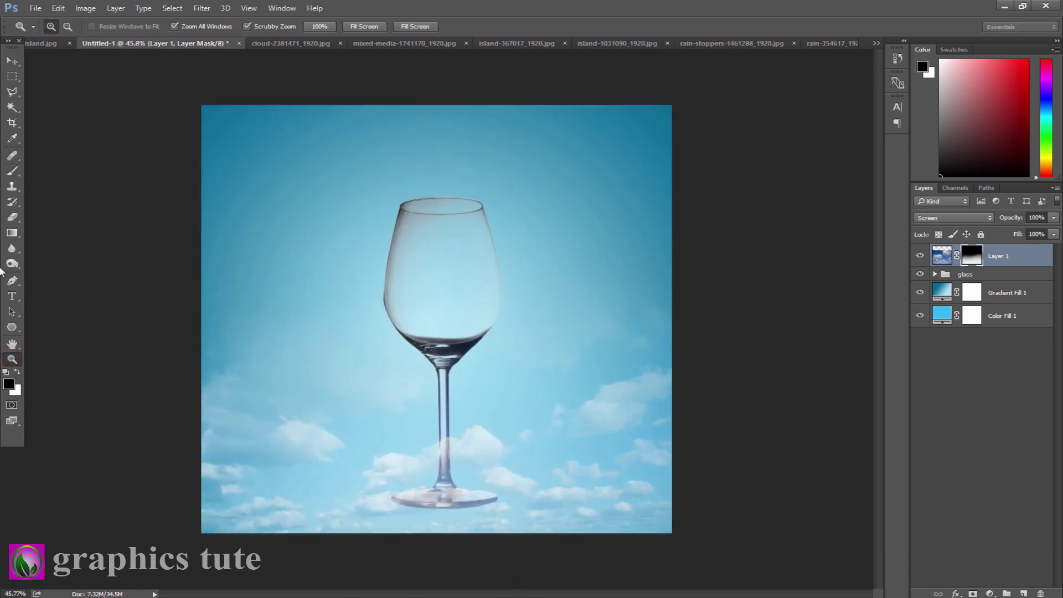
left_click(12, 172)
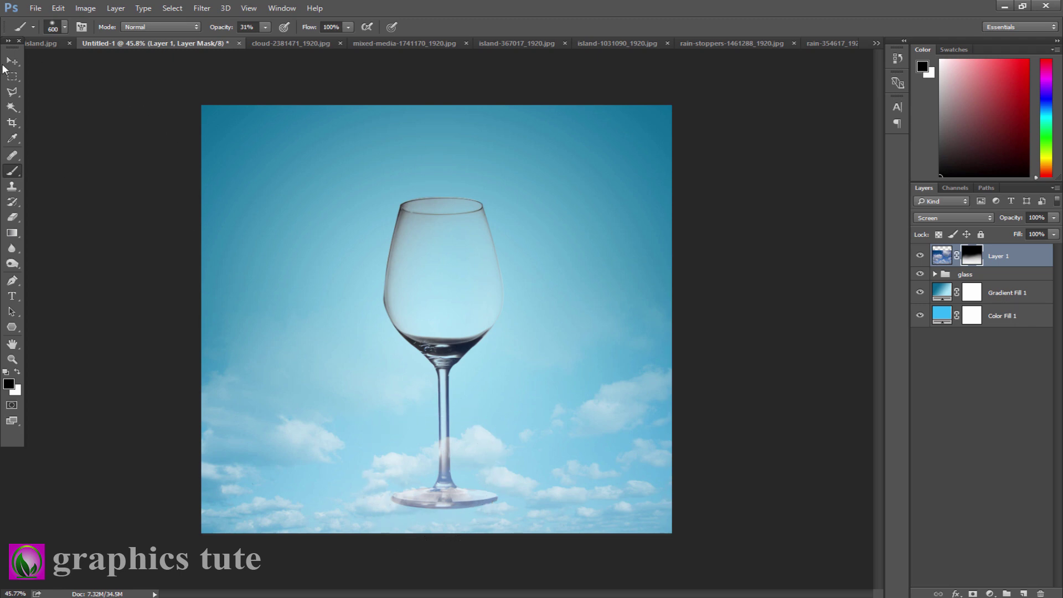
- Scale the cloud layer up to about 108% and shift it towards the left of the canvas
left_click(14, 62)
mouse_move(595, 487)
left_mouse_down()
mouse_move(577, 488)
mouse_move(605, 491)
mouse_move(604, 476)
mouse_move(605, 487)
left_mouse_up()
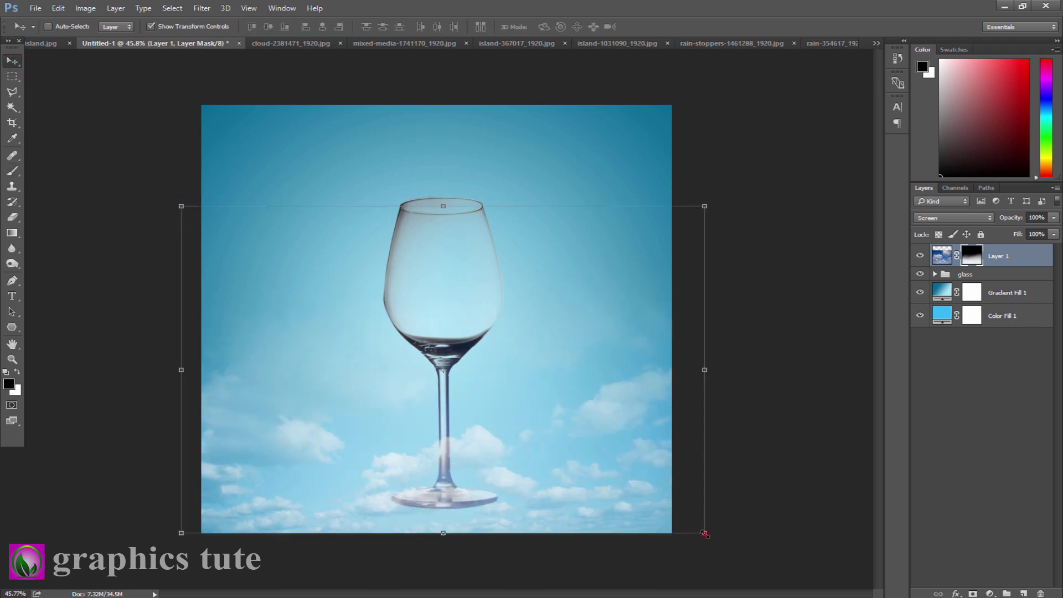
left_click_drag(705, 534, 726, 547)
left_click_drag(642, 507, 613, 508)
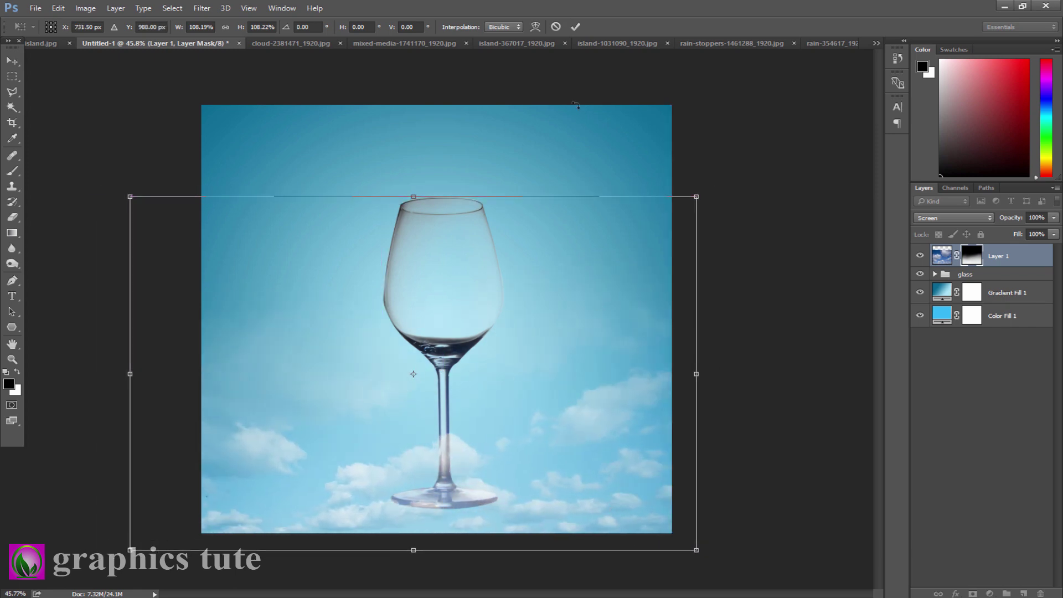
left_click(575, 28)
- Place the cloud layer beneath the glass group and shift it right and up, flush with the canvas's lower edge
left_click_drag(999, 258, 1002, 297)
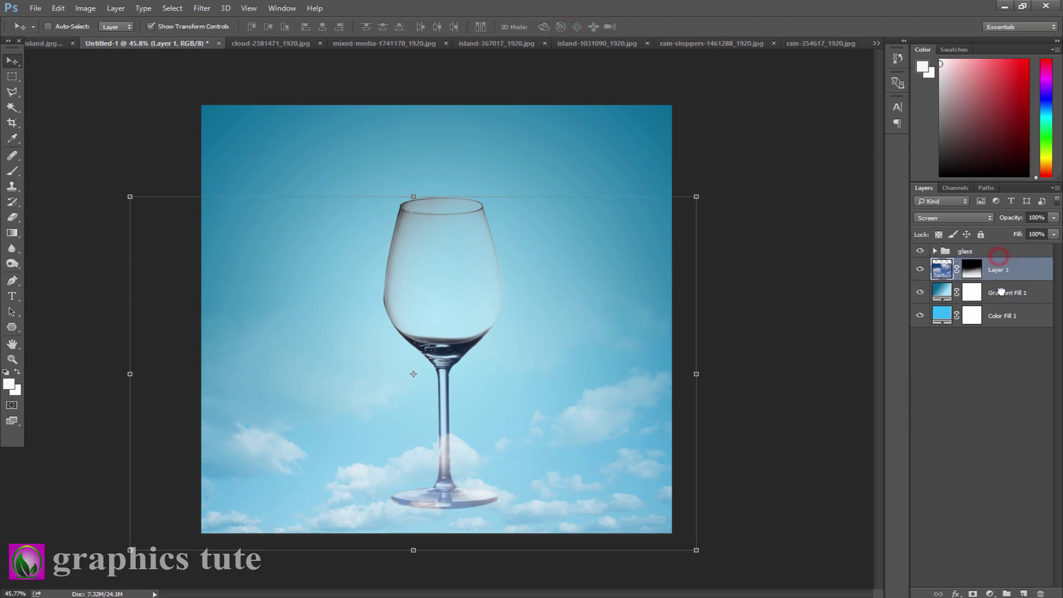
left_click_drag(584, 505, 629, 494)
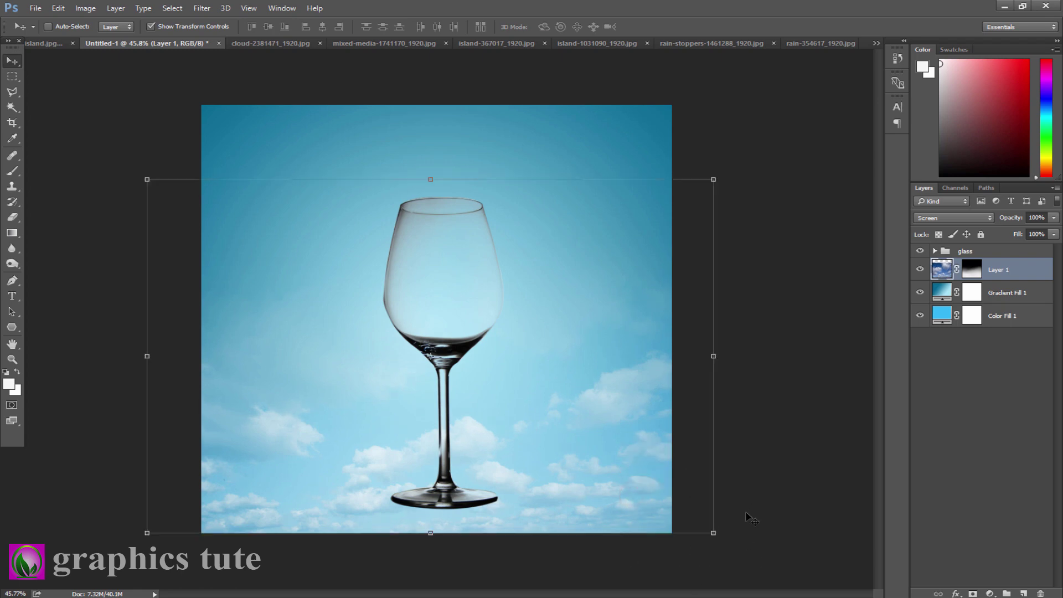
- Move the glass group slightly up and to the left on the canvas
left_click(1006, 253)
left_click(10, 360)
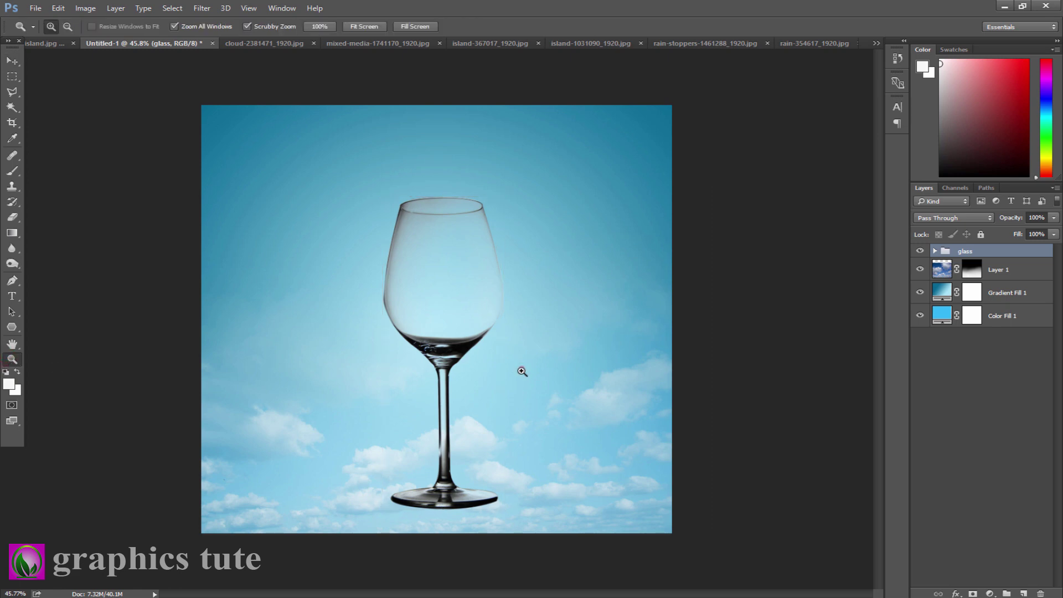
left_click_drag(523, 372, 522, 371)
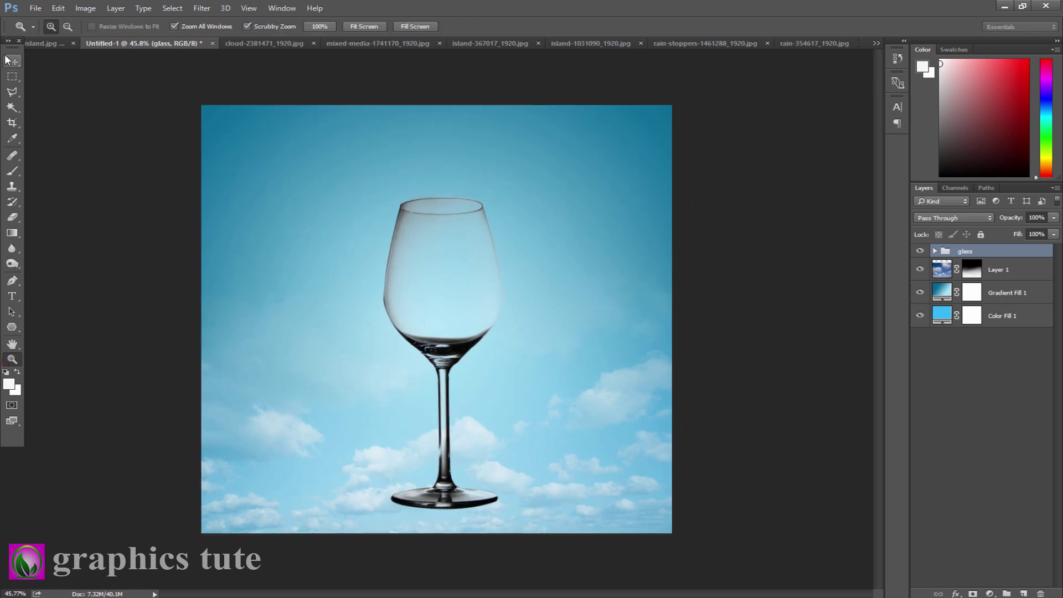
left_click(9, 60)
left_click_drag(439, 284, 437, 278)
- Add a new empty layer directly above the cloud layer, beneath the glass group
left_click(14, 359)
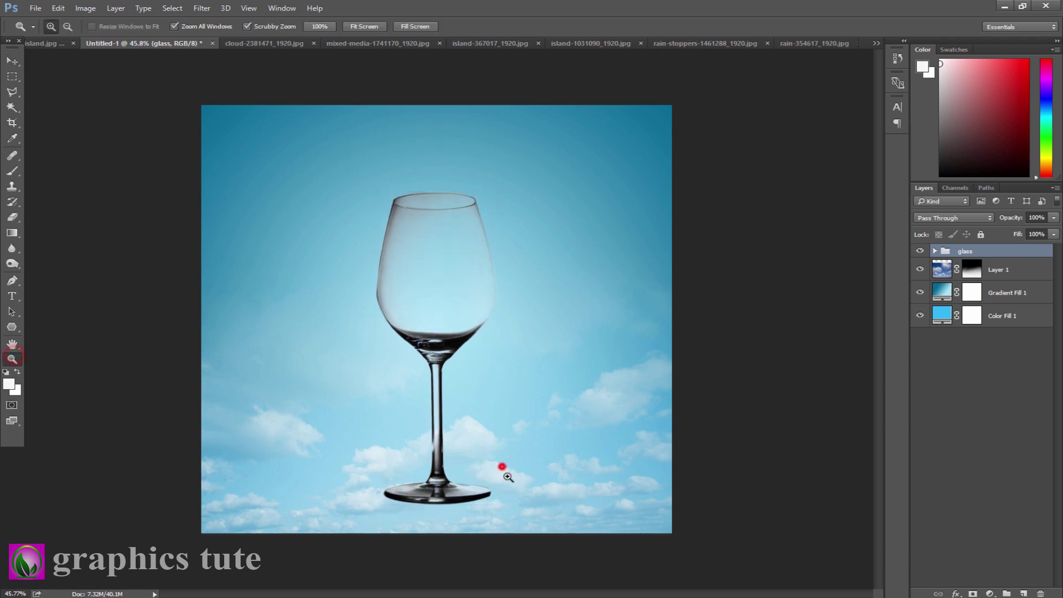
left_click_drag(502, 468, 534, 402)
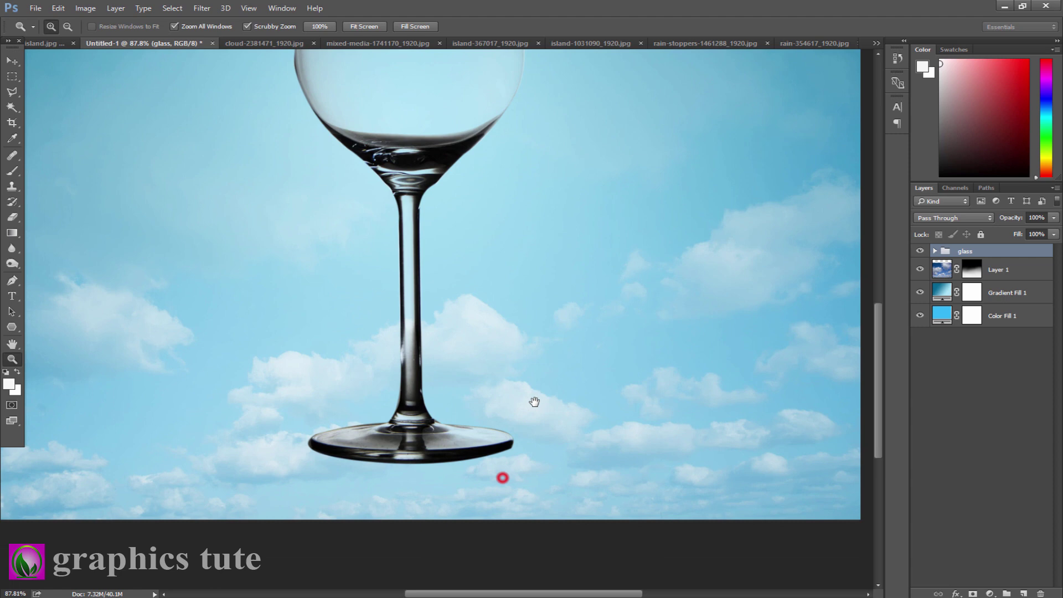
left_click(1005, 274)
left_click(1023, 593)
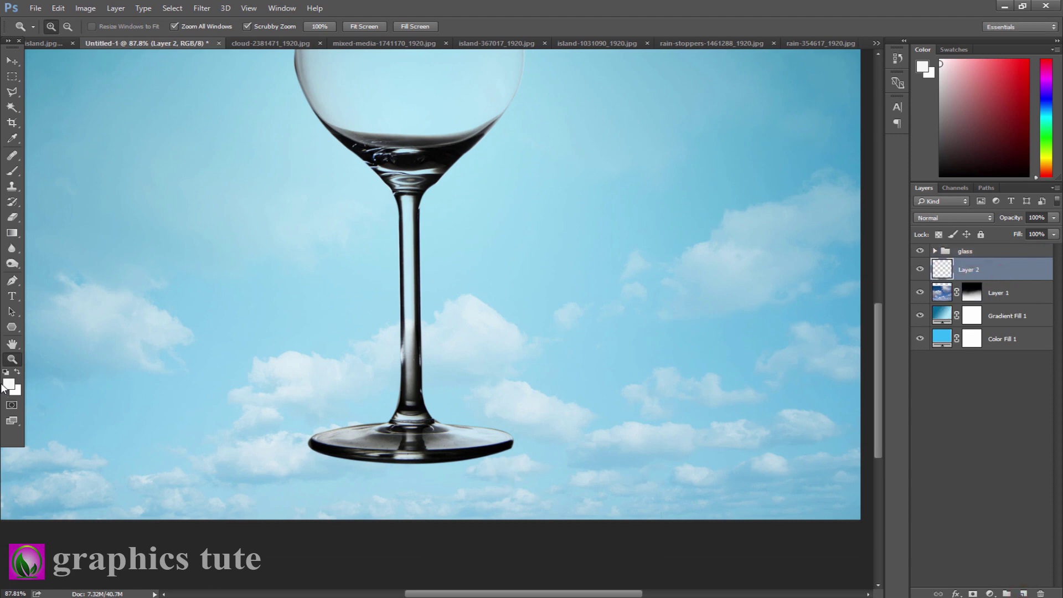
- Paint one soft black dab beneath the centre of the glass foot with a 150 px brush at 100% opacity
left_click(13, 173)
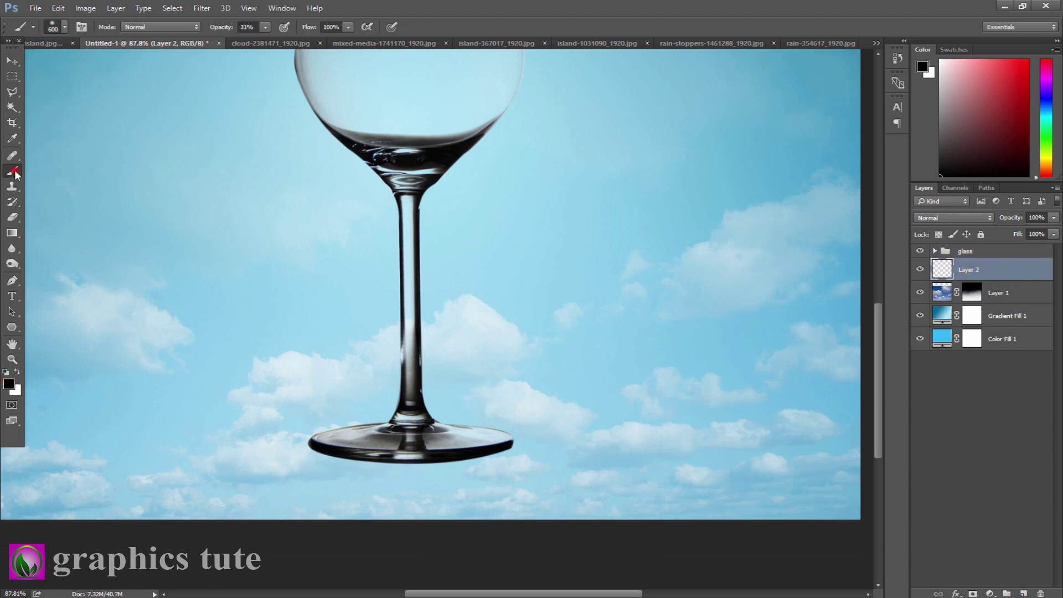
key("bracketleft")
key("bracketleft")
key("bracketleft")
key("bracketleft")
key("bracketleft")
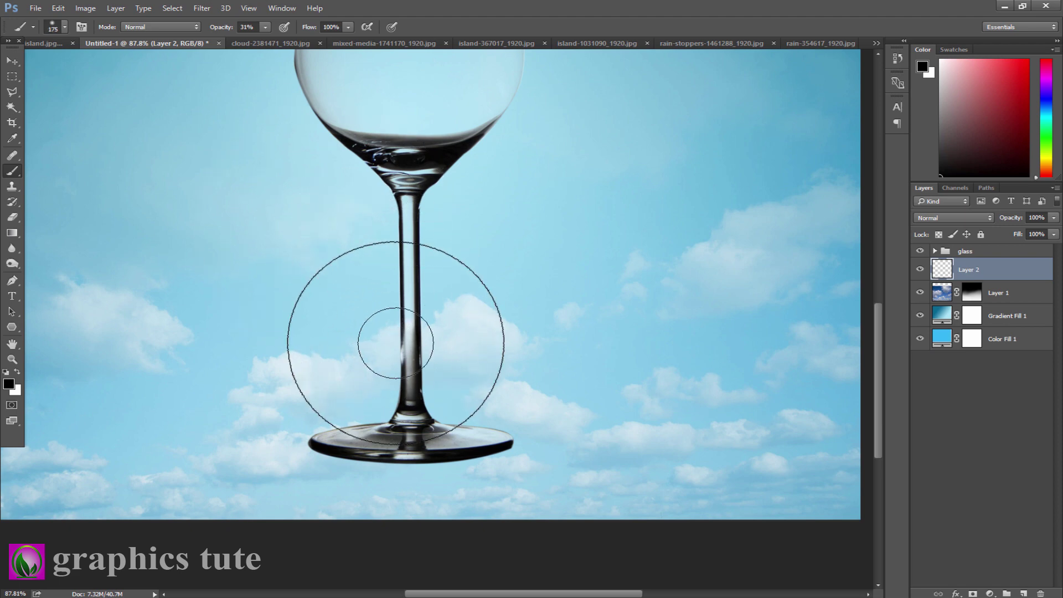
left_click_drag(241, 32, 637, 61)
key("bracketleft")
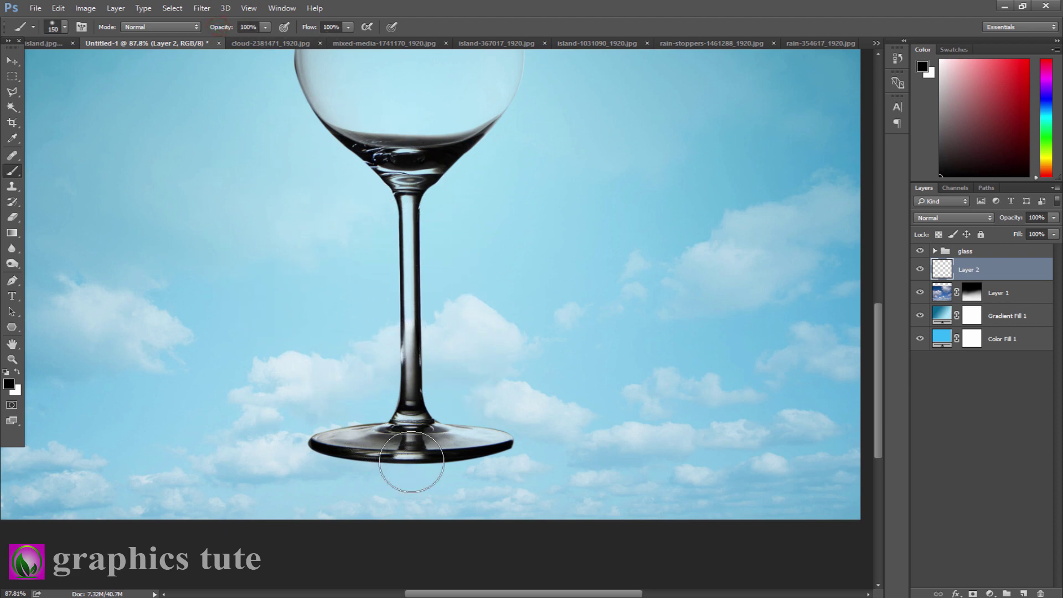
left_click(412, 462)
- Transform the black dab to about 179% width and 51% height, placing it as a shadow behind the left end of the glass foot
left_click(12, 61)
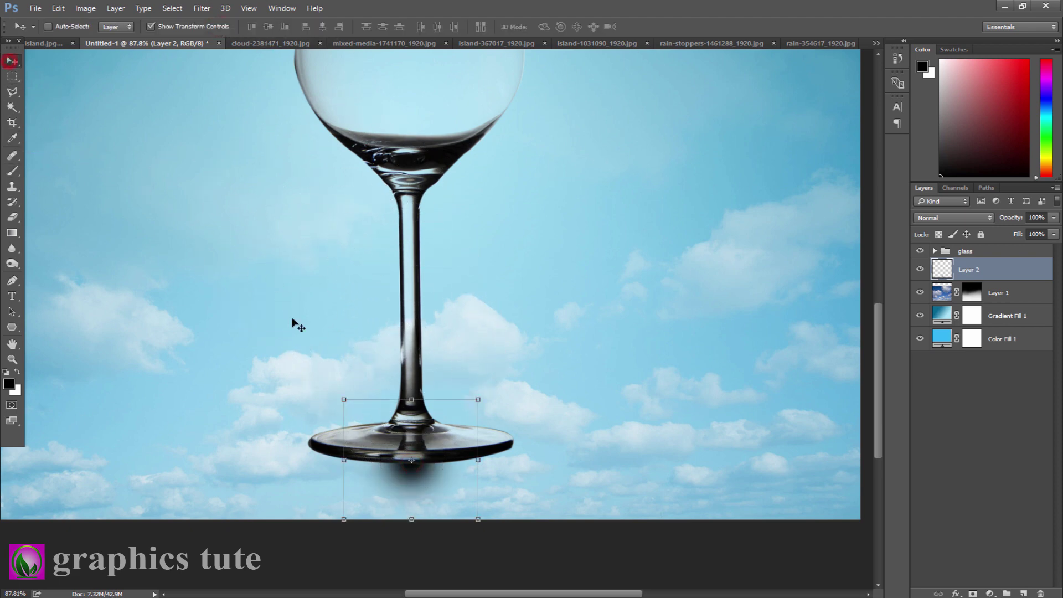
mouse_move(411, 519)
left_mouse_down()
mouse_move(412, 420)
mouse_move(430, 467)
mouse_move(585, 466)
mouse_move(530, 461)
left_mouse_up()
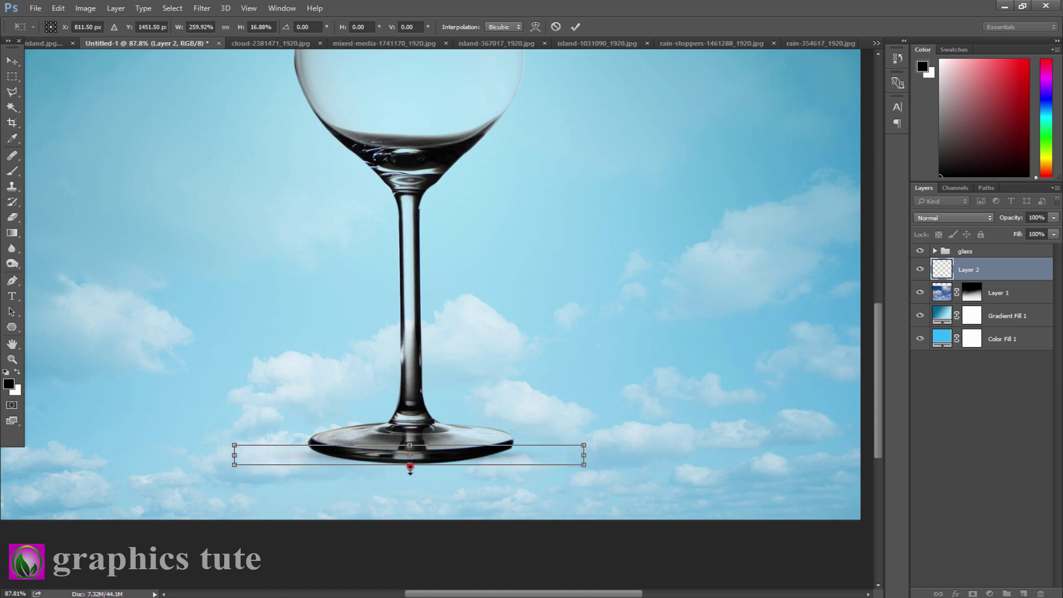
left_click_drag(411, 469, 410, 433)
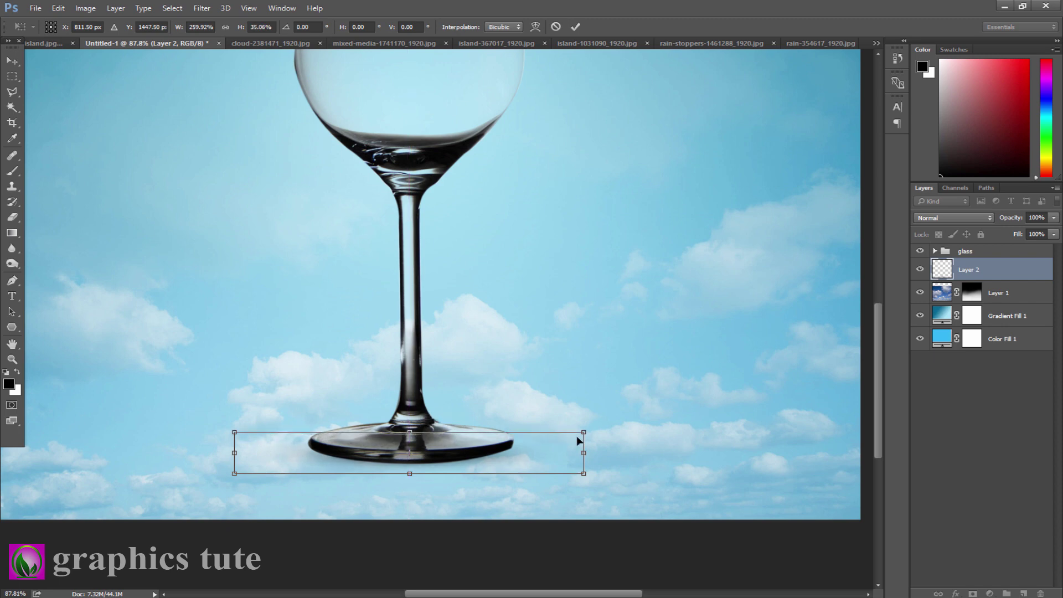
left_click_drag(583, 432, 442, 437)
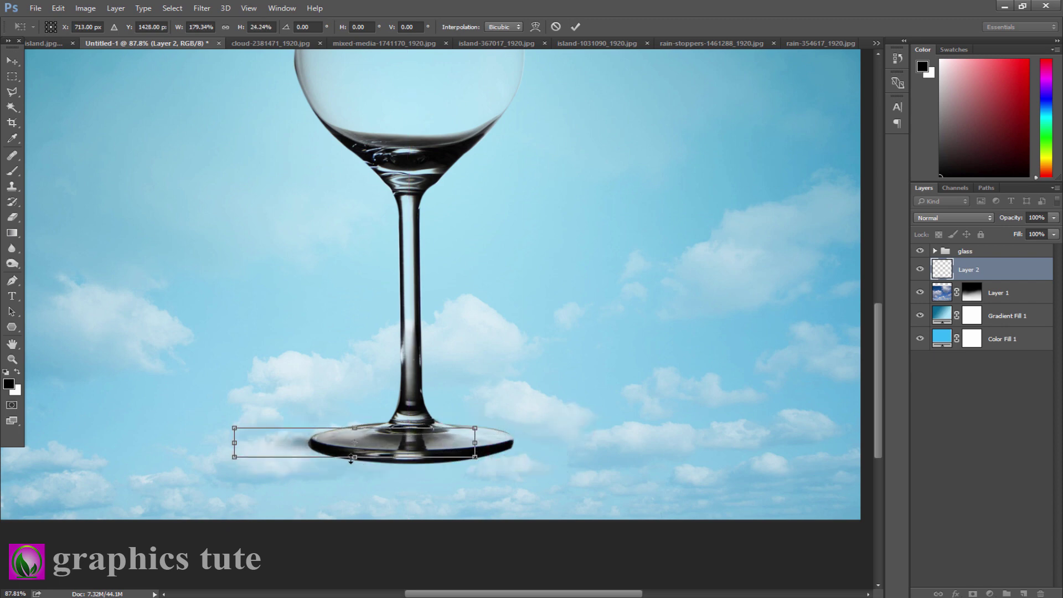
left_click_drag(352, 459, 375, 444)
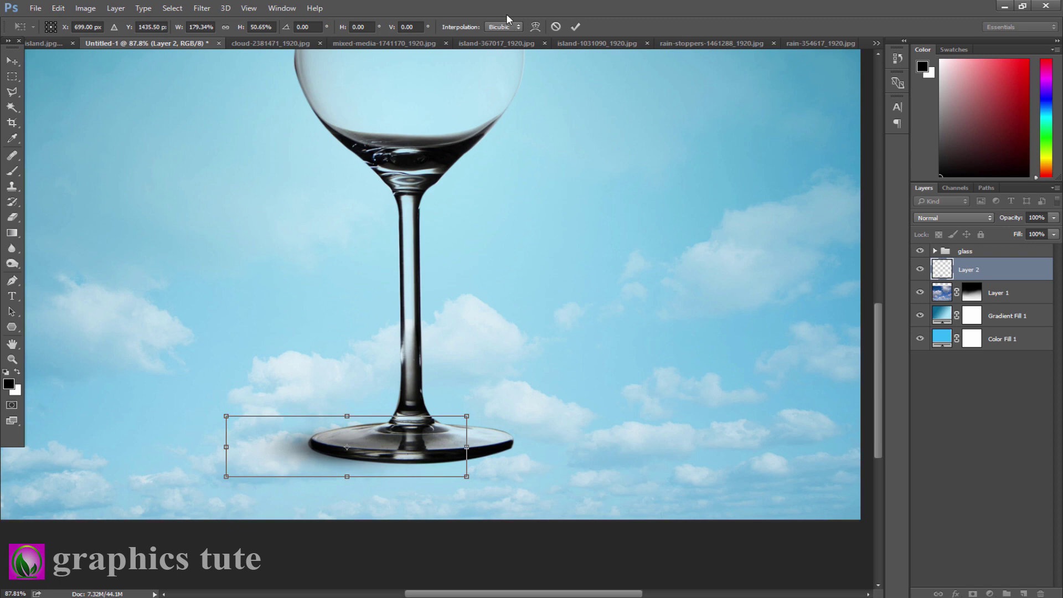
left_click(576, 27)
- Duplicate the shadow twice, placing copies at the foot's right end and under its centre, and widen the centre copy slightly
key("ctrl+j")
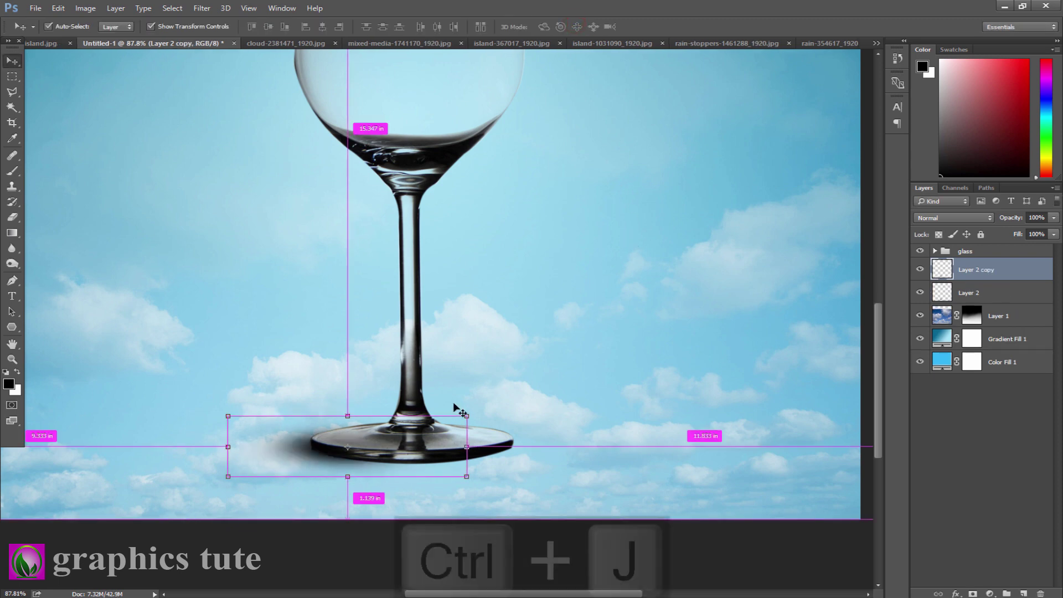
left_click_drag(375, 457, 512, 460)
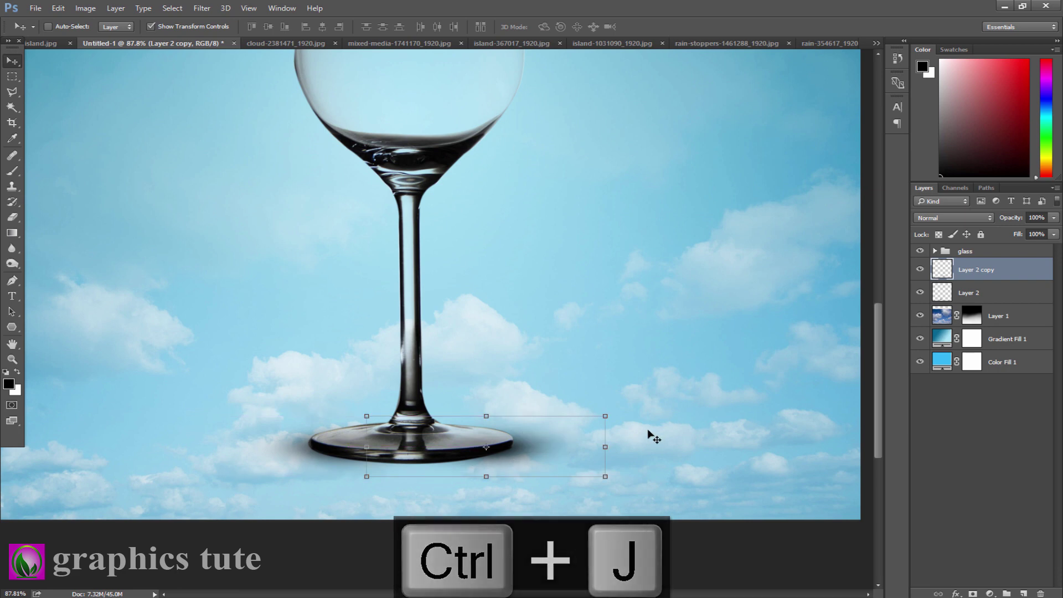
key("ctrl+j")
left_click_drag(535, 458, 454, 460)
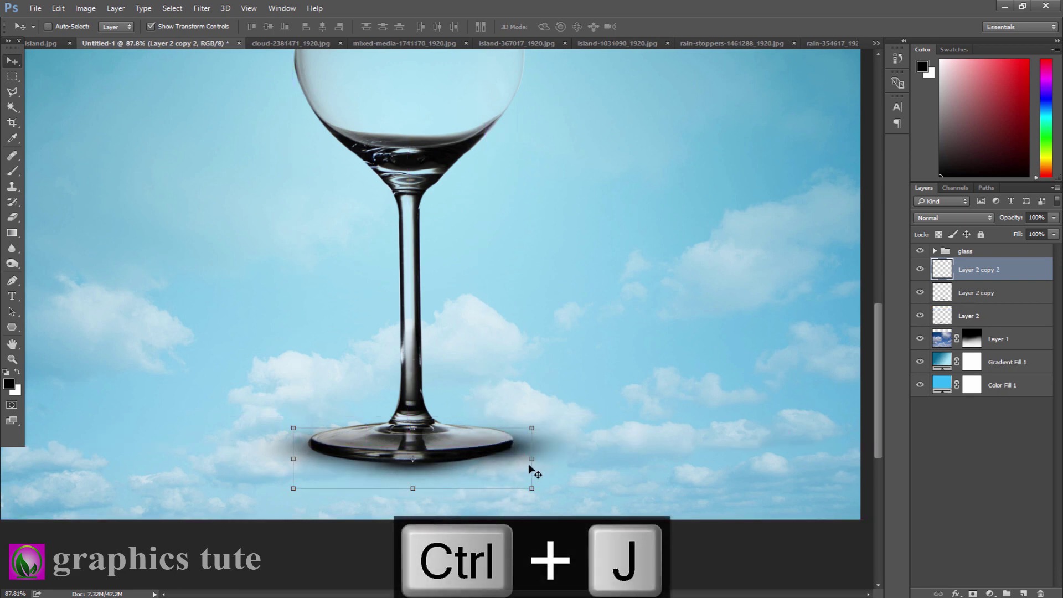
left_click_drag(533, 458, 546, 458)
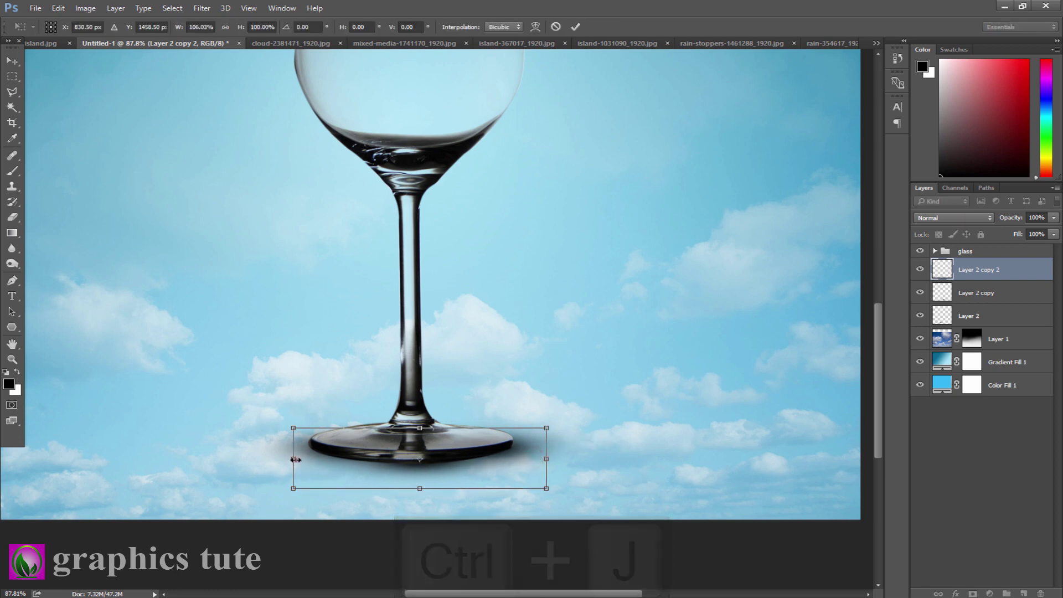
left_click_drag(295, 460, 286, 460)
left_click(576, 26)
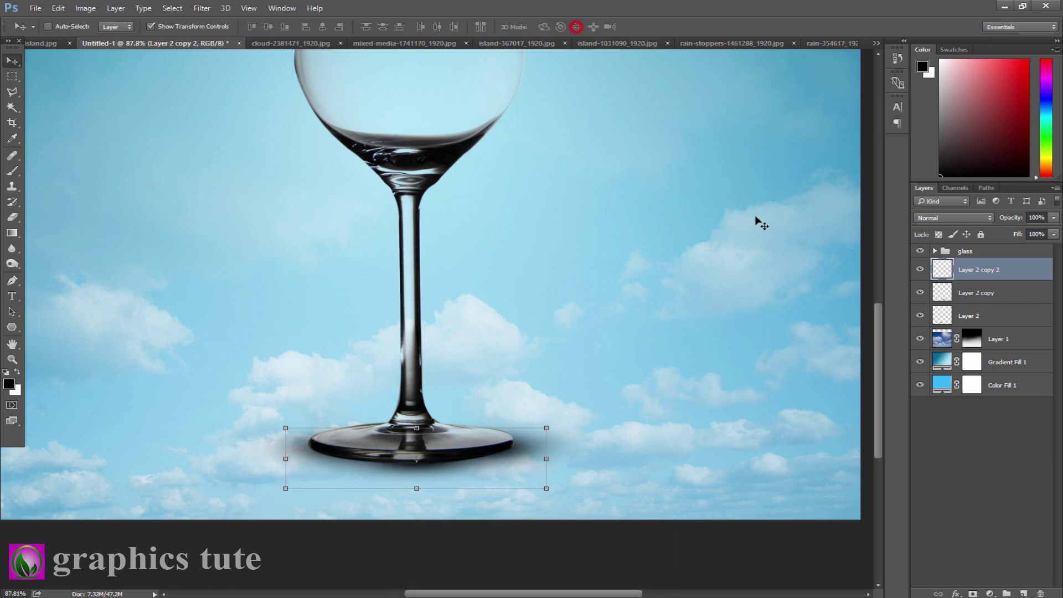
- Group the three shadow layers and set the group's opacity to 59%
left_click(986, 298, "ctrl")
left_click(974, 316, "ctrl")
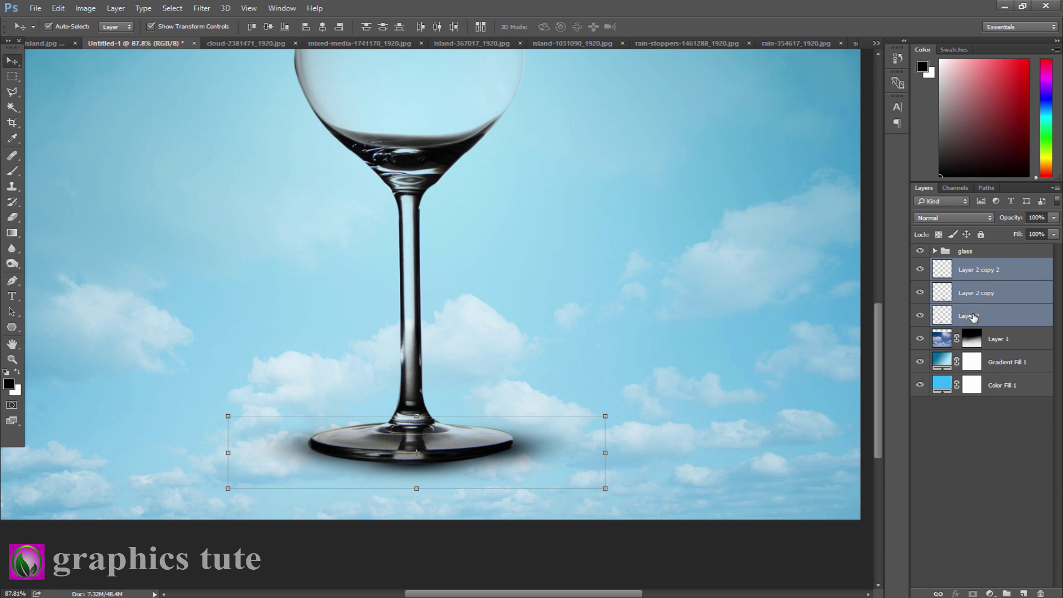
key("ctrl+g")
left_click_drag(1015, 217, 1004, 220)
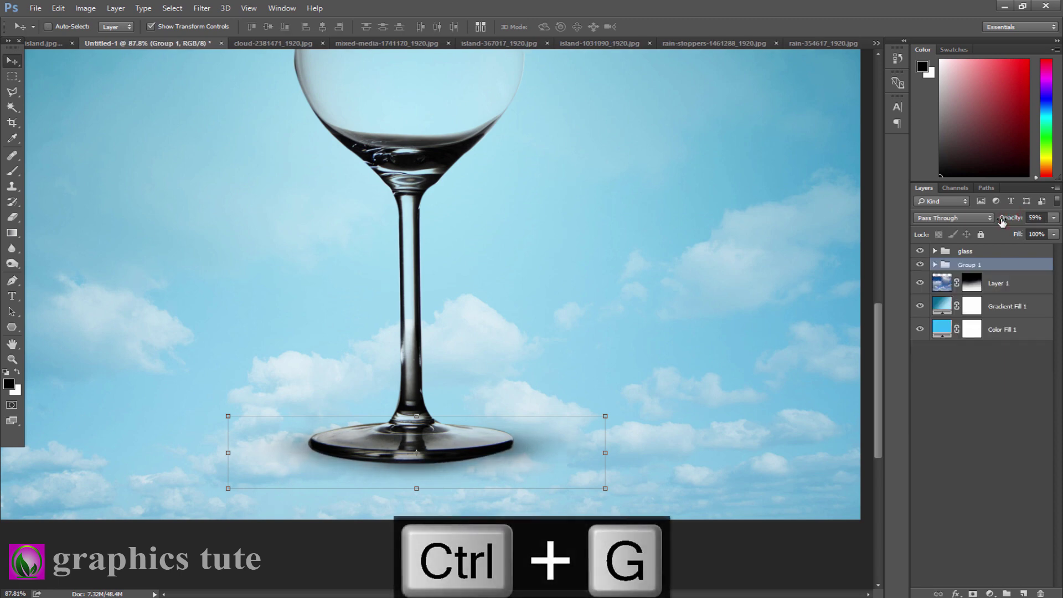
- Select the glass group and close the cloud-2381471_1920.jpg document without saving
left_click(13, 362)
left_click_drag(541, 337, 530, 358)
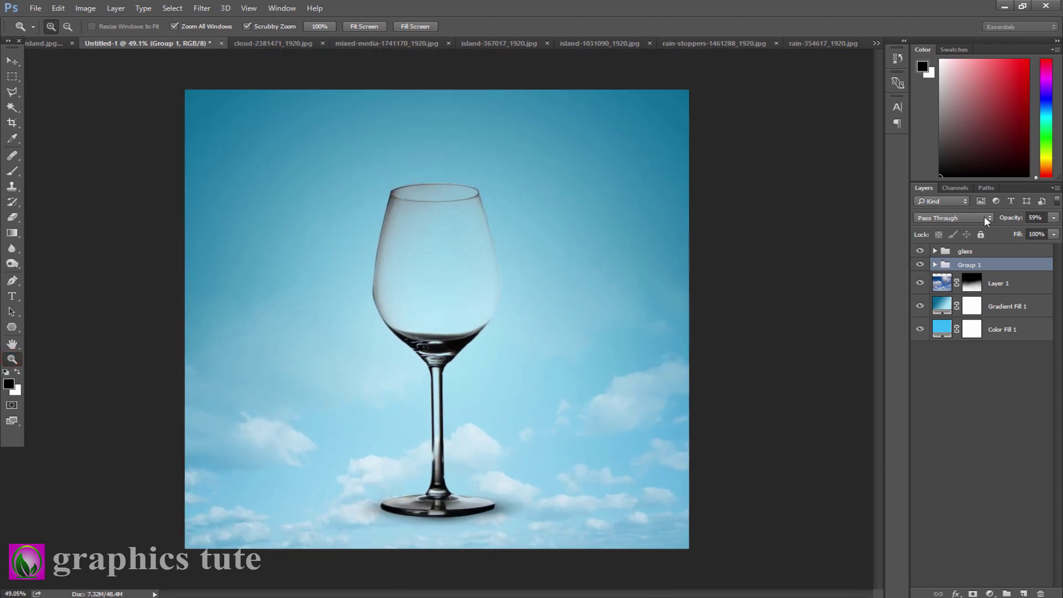
left_click(980, 252)
left_click(271, 43)
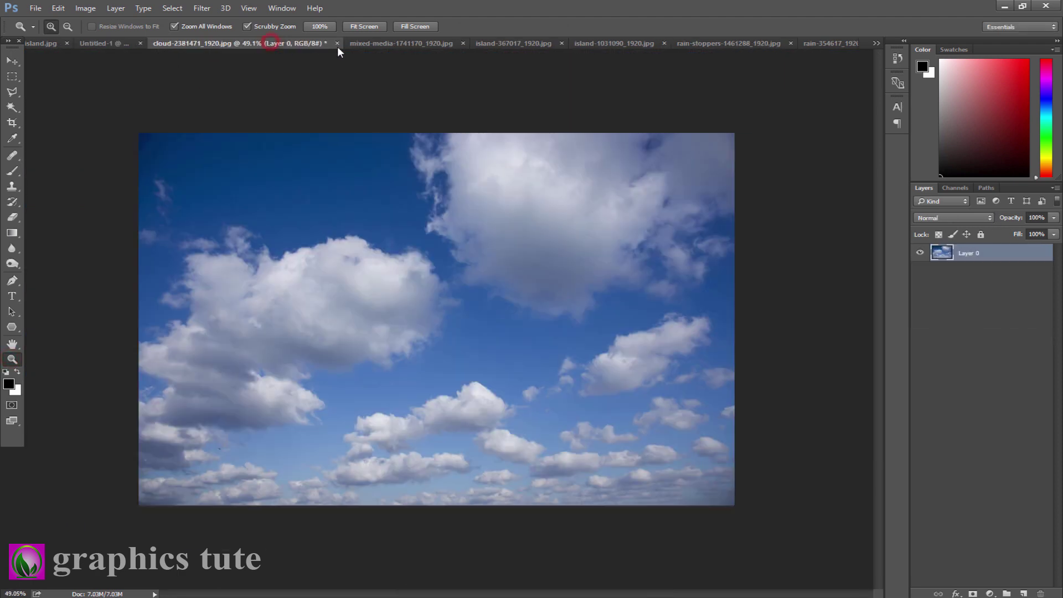
left_click(337, 43)
left_click(553, 231)
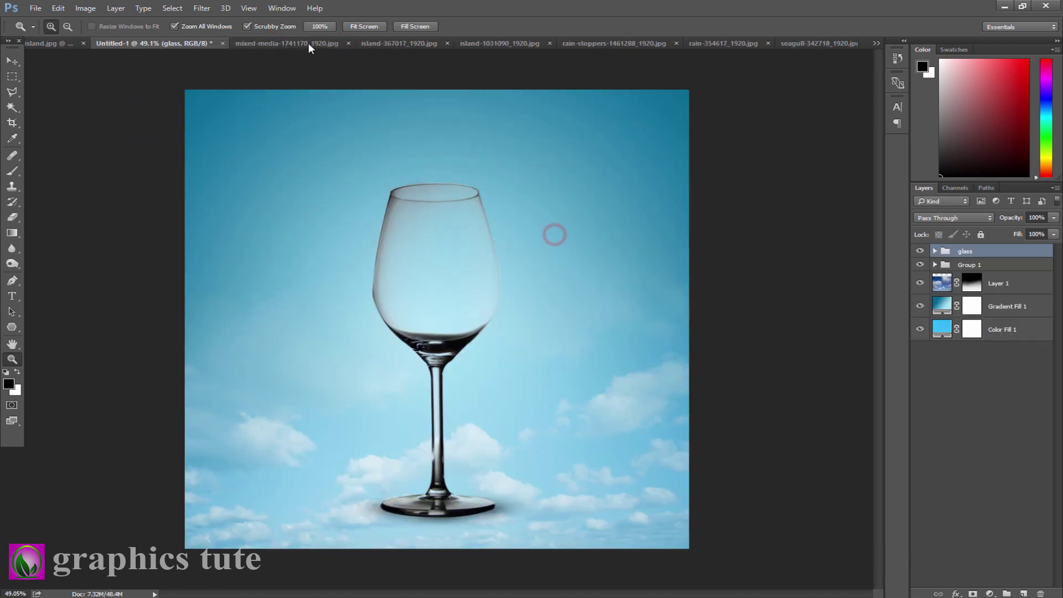
- Select the band from the sea horizon into the deep water in mixed-media-1741170_1920.jpg and bring it into the glass composite
left_click(310, 43)
left_click(1038, 256)
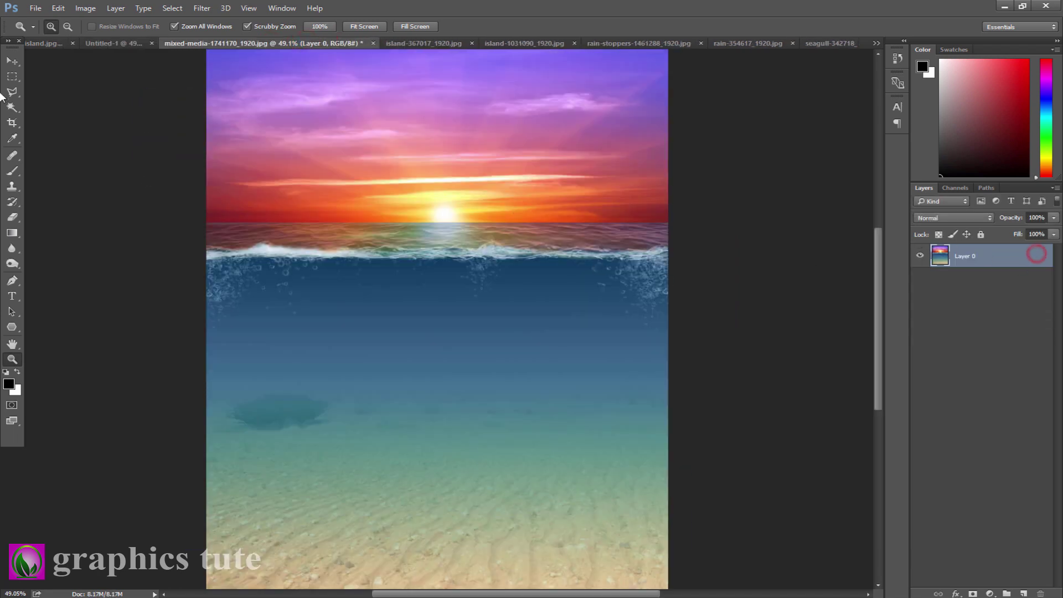
left_click(13, 78)
left_click_drag(208, 223, 669, 388)
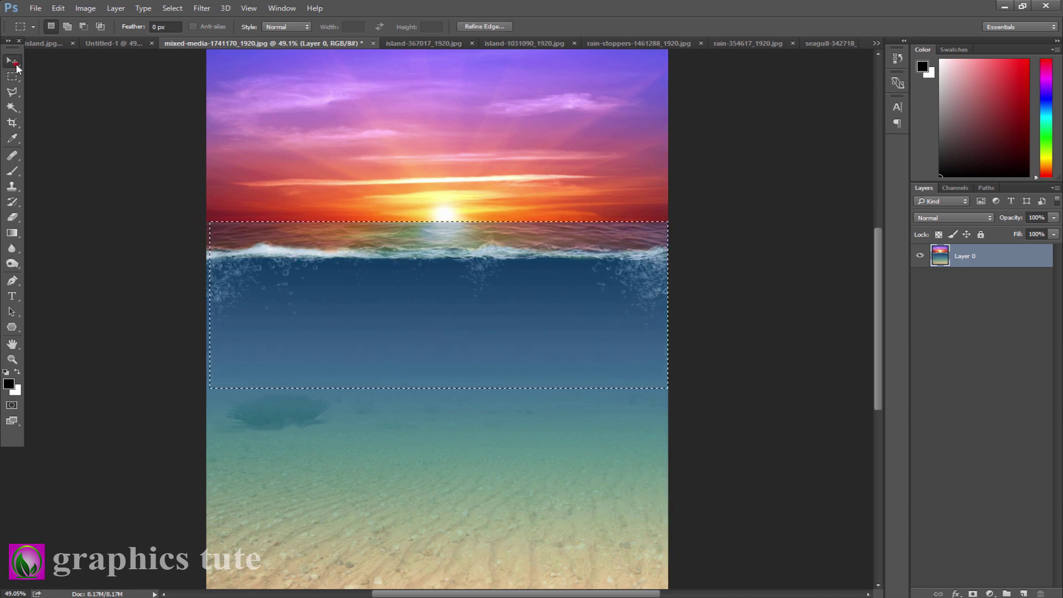
left_click(12, 60)
mouse_move(356, 301)
left_mouse_down()
mouse_move(122, 82)
mouse_move(110, 43)
mouse_move(356, 244)
mouse_move(360, 283)
left_mouse_up()
- Close the mixed-media-1741170_1920.jpg document without saving
left_click(283, 43)
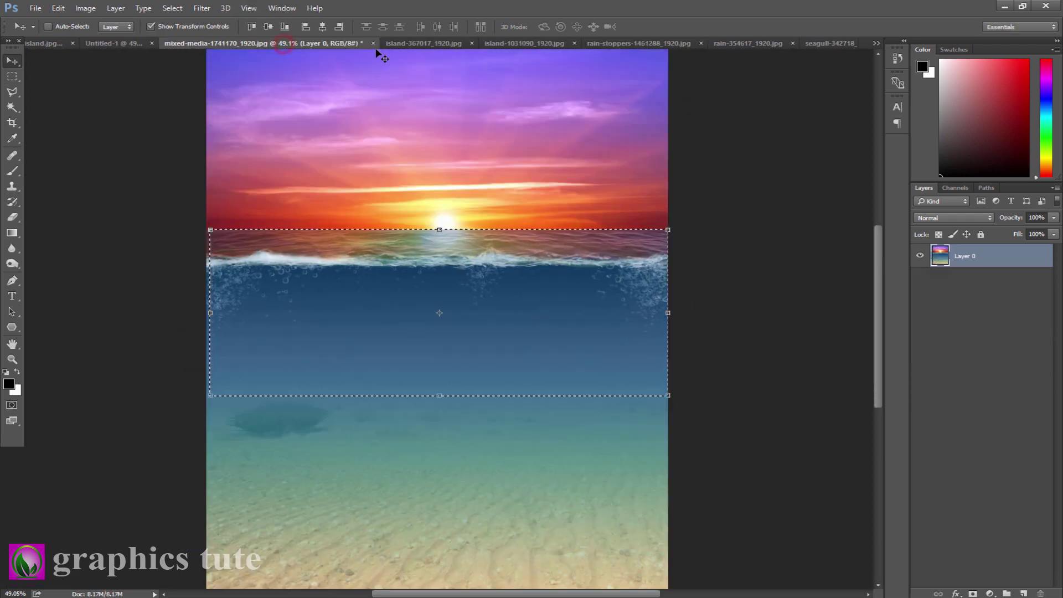
left_click(374, 42)
left_click(533, 232)
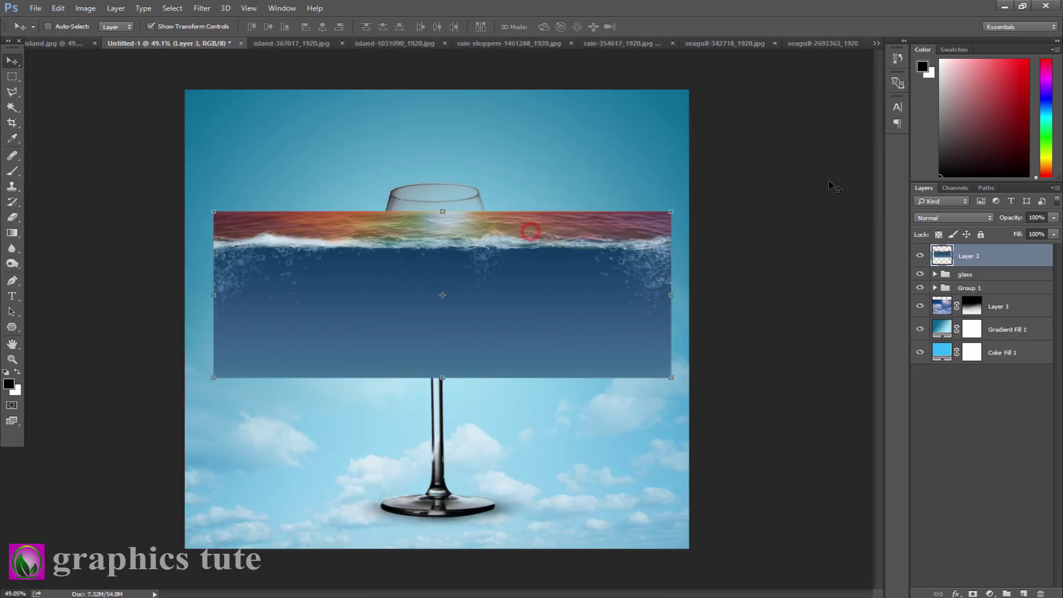
- Scale the sea layer down proportionally and centre it over the glass bowl, leaving the rim uncovered
left_click_drag(670, 212, 612, 234)
left_click_drag(547, 295, 540, 281)
left_click(577, 27)
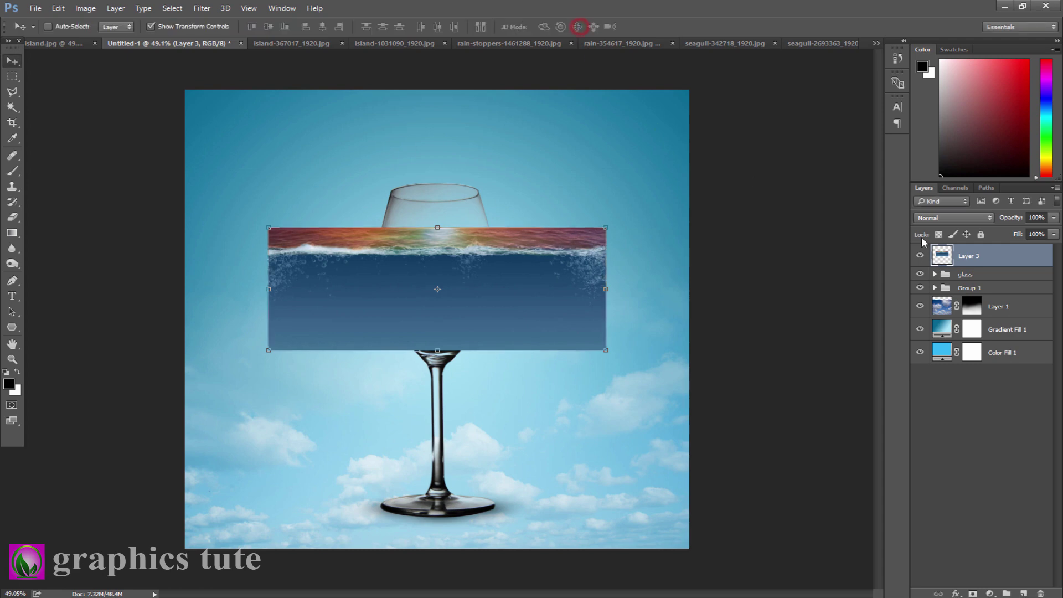
- Clip a Hue/Saturation adjustment with hue -8 and saturation +7 to the sea layer and merge the two layers
left_click(985, 594)
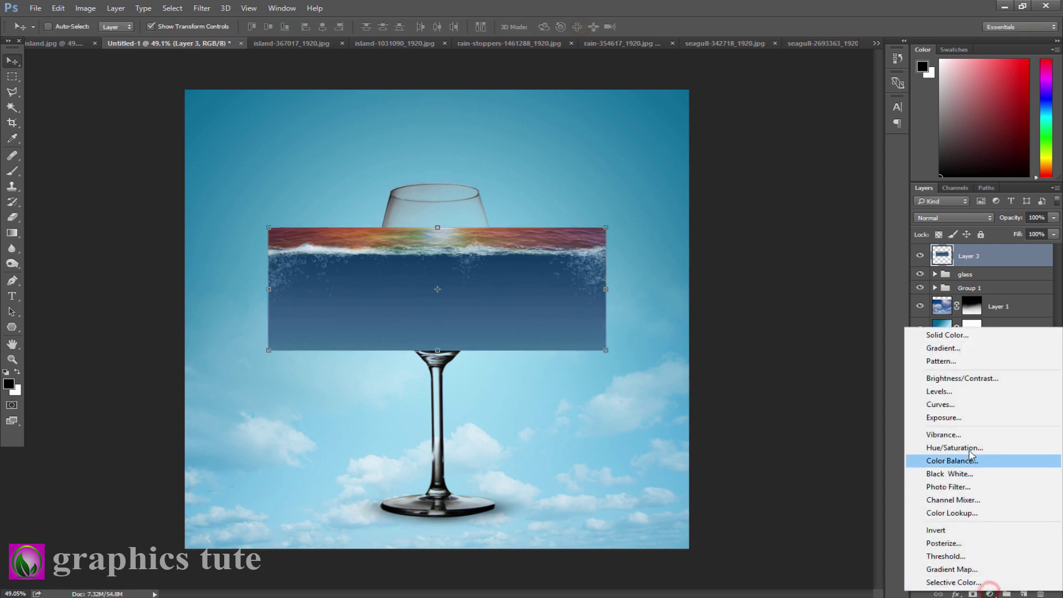
left_click(941, 463)
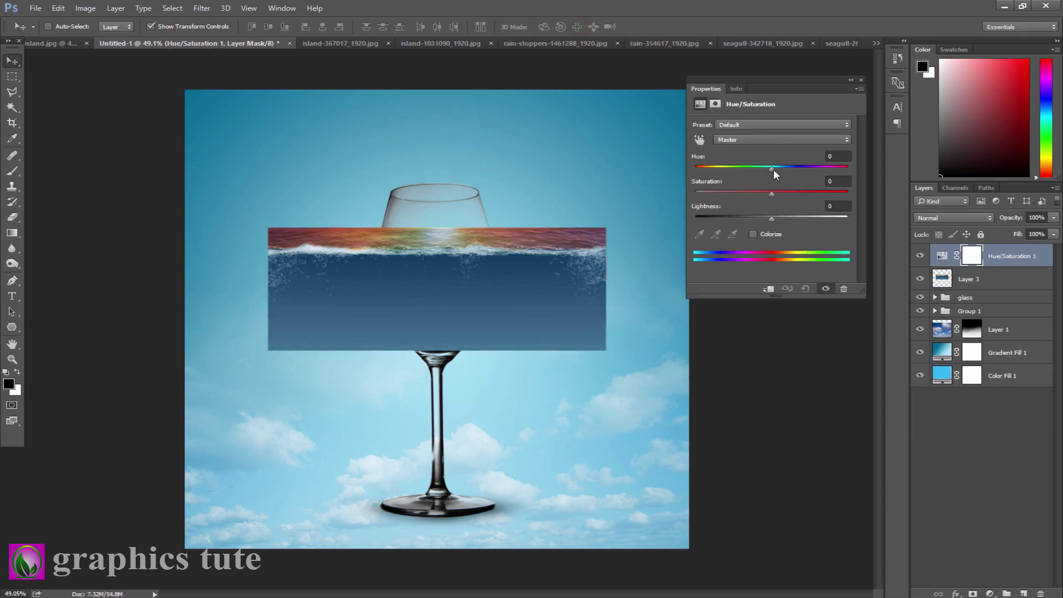
left_click_drag(773, 170, 777, 195)
left_click(769, 288)
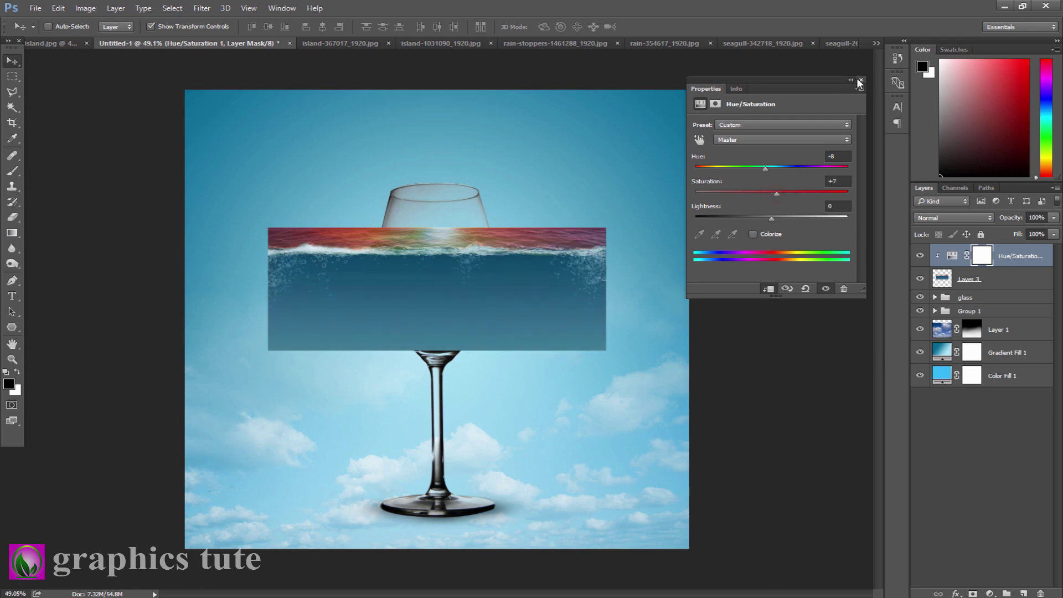
left_click(859, 79)
left_click(974, 282, "ctrl")
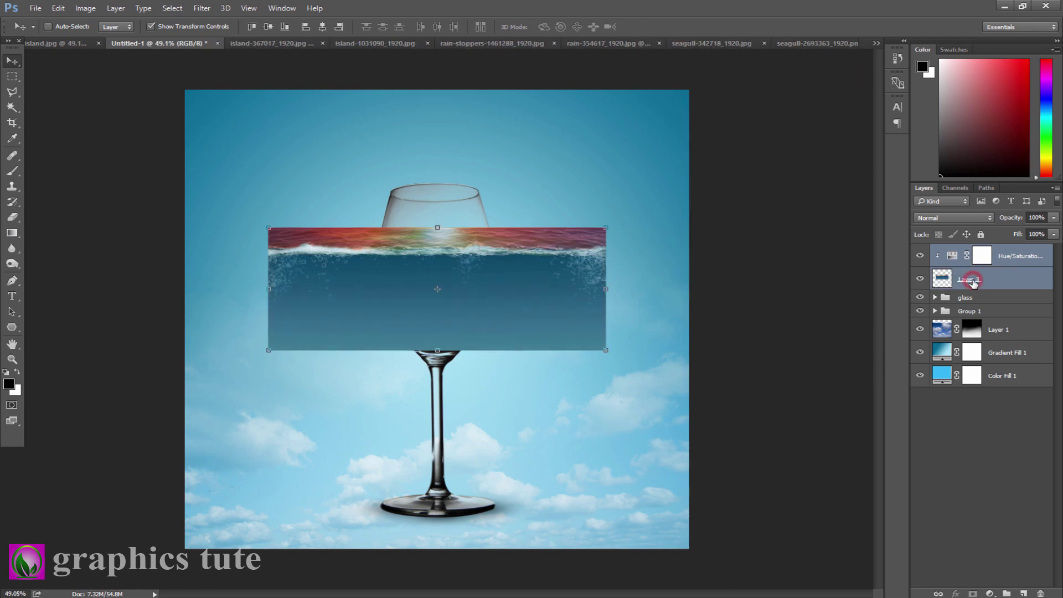
key("ctrl+e")
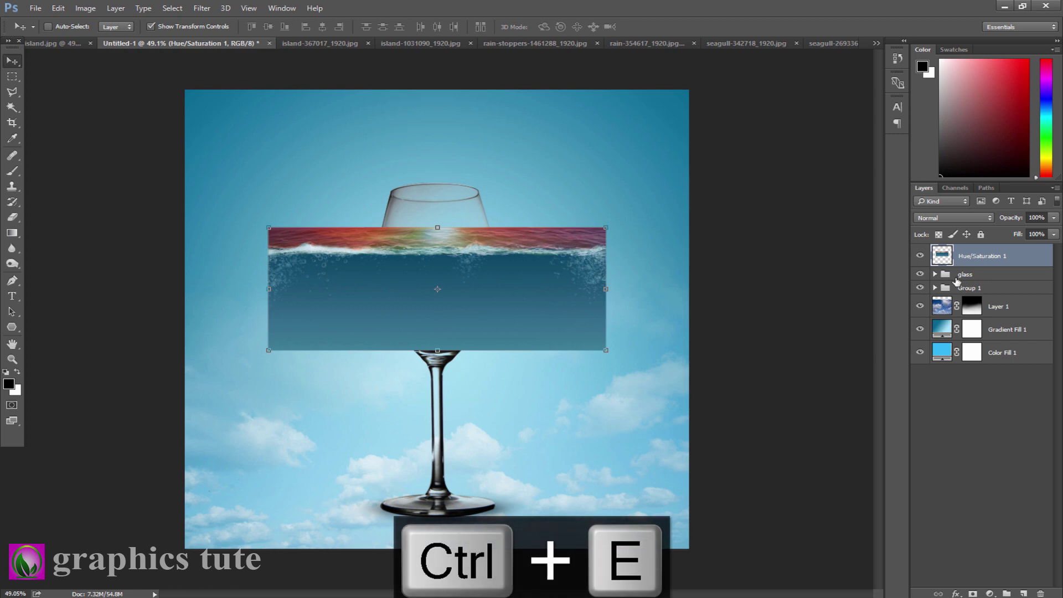
left_click(935, 274)
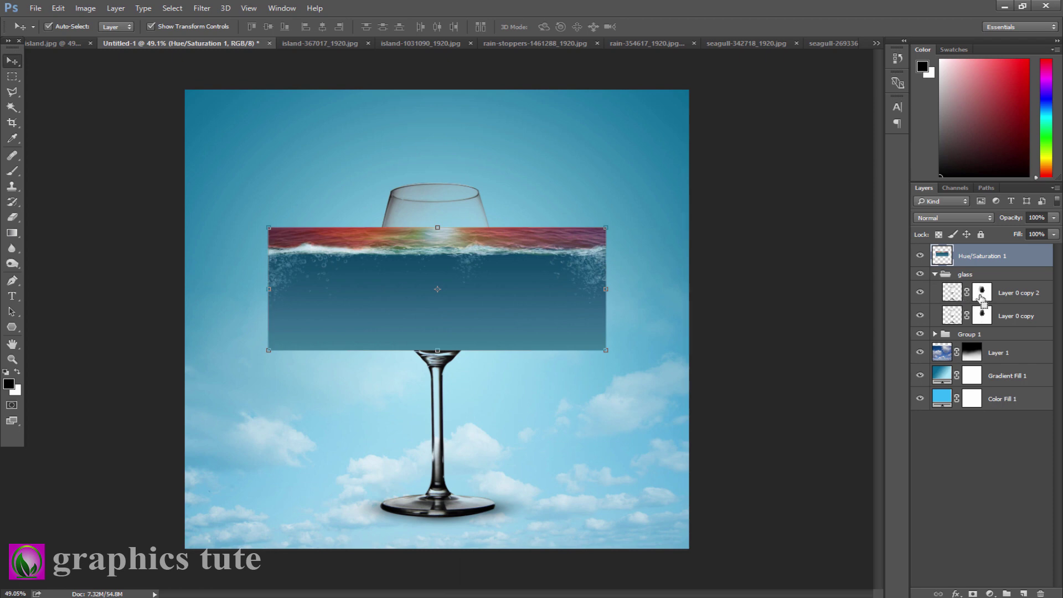
left_click(982, 296, "ctrl")
key("ctrl+d")
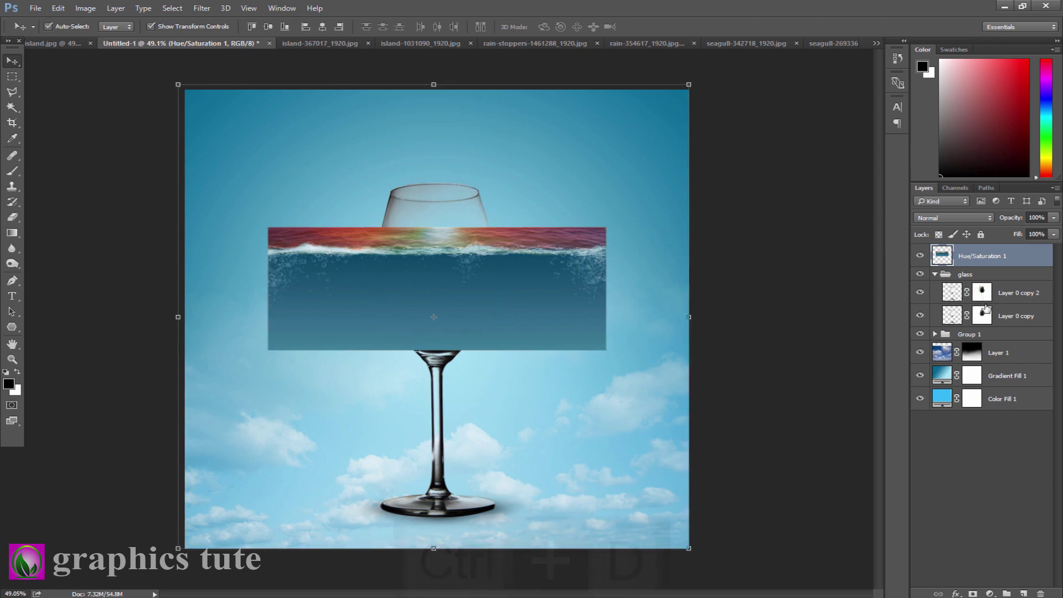
left_click(983, 316, "ctrl")
key("ctrl+d")
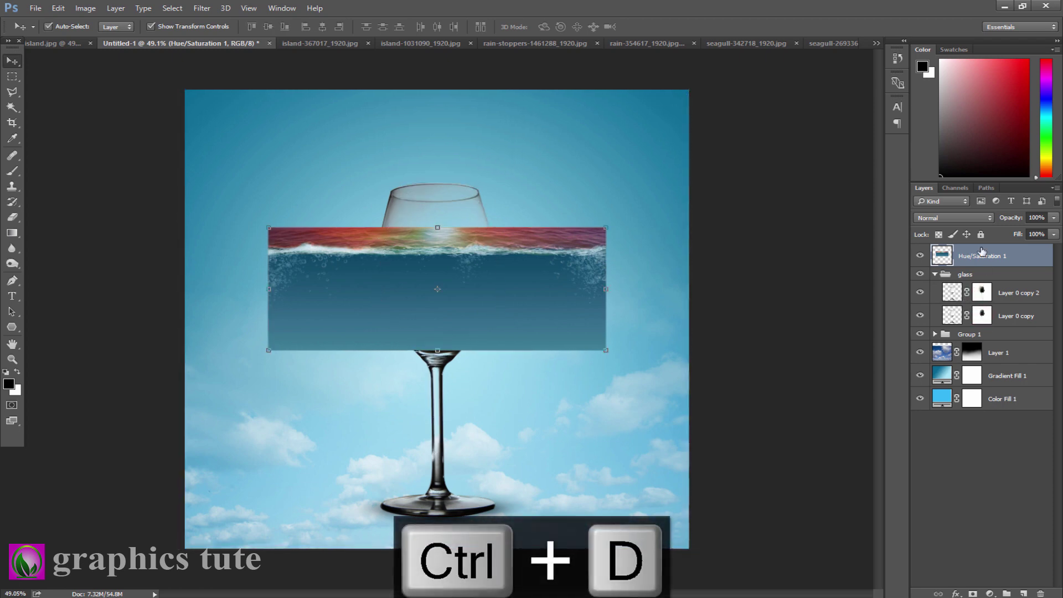
- Lower the merged sea layer's opacity to 58%
left_click_drag(1013, 221, 990, 221)
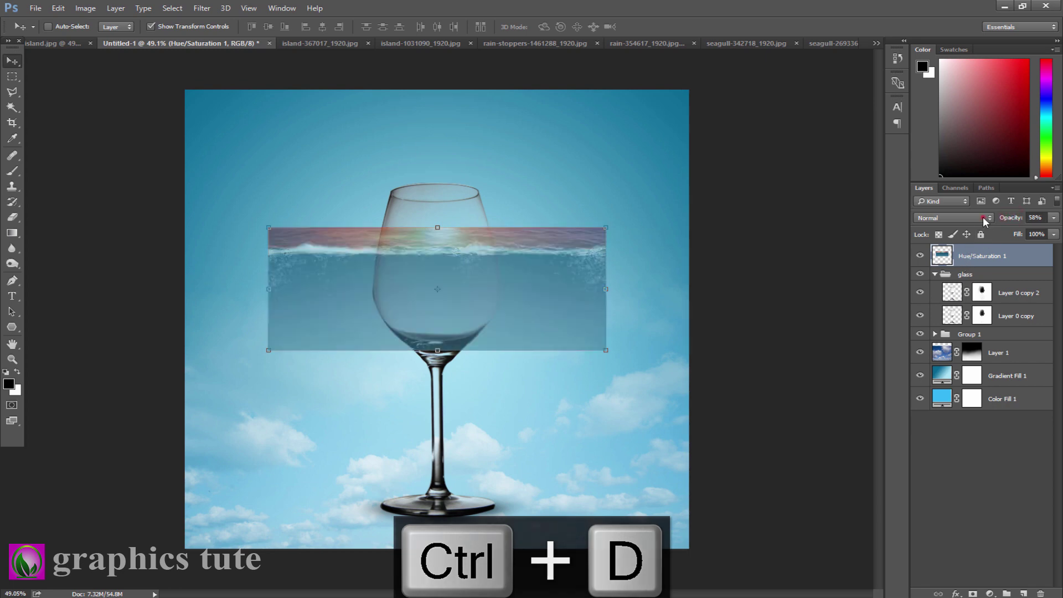
- Move the sea layer slightly down so it reaches the bottom of the wine glass bowl
left_click(984, 219)
left_click(12, 360)
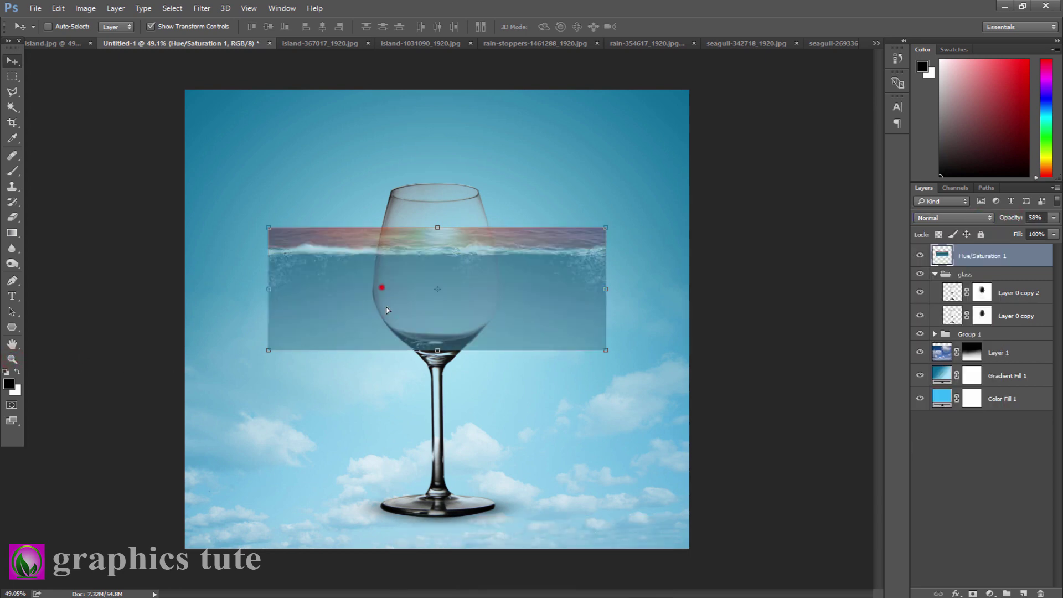
left_click_drag(387, 310, 415, 297)
- Add a layer mask to the sea layer for painting with the Brush tool
left_click(12, 360)
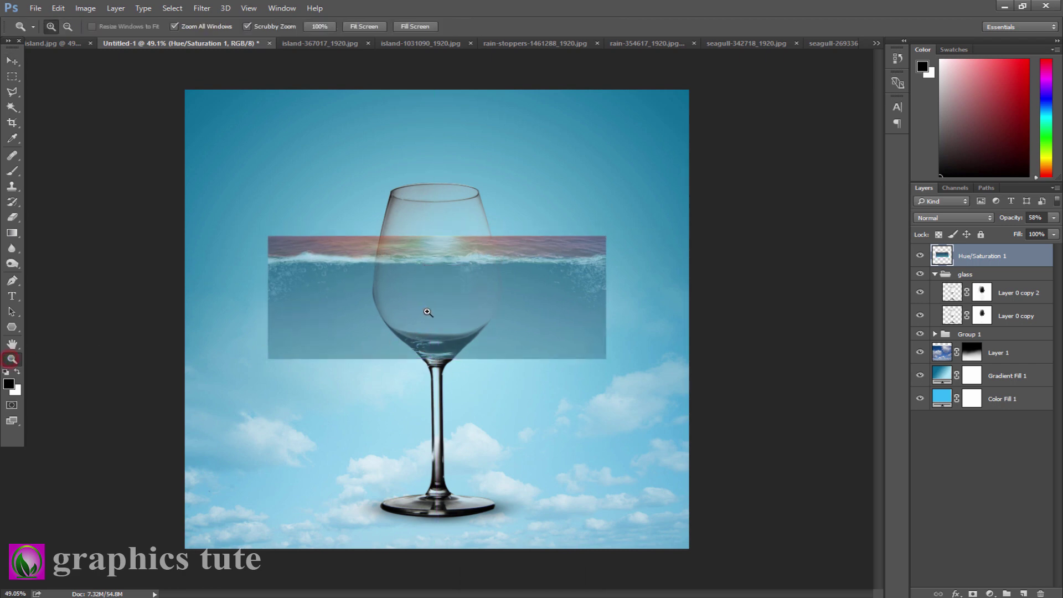
left_click(429, 314)
left_click_drag(451, 390, 454, 389)
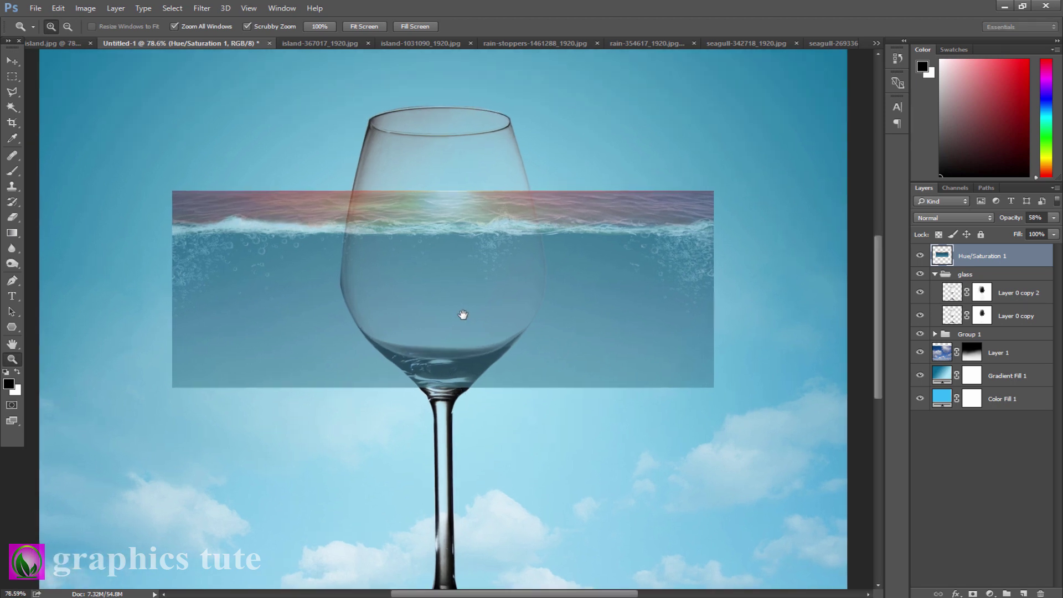
left_click_drag(462, 314, 422, 361)
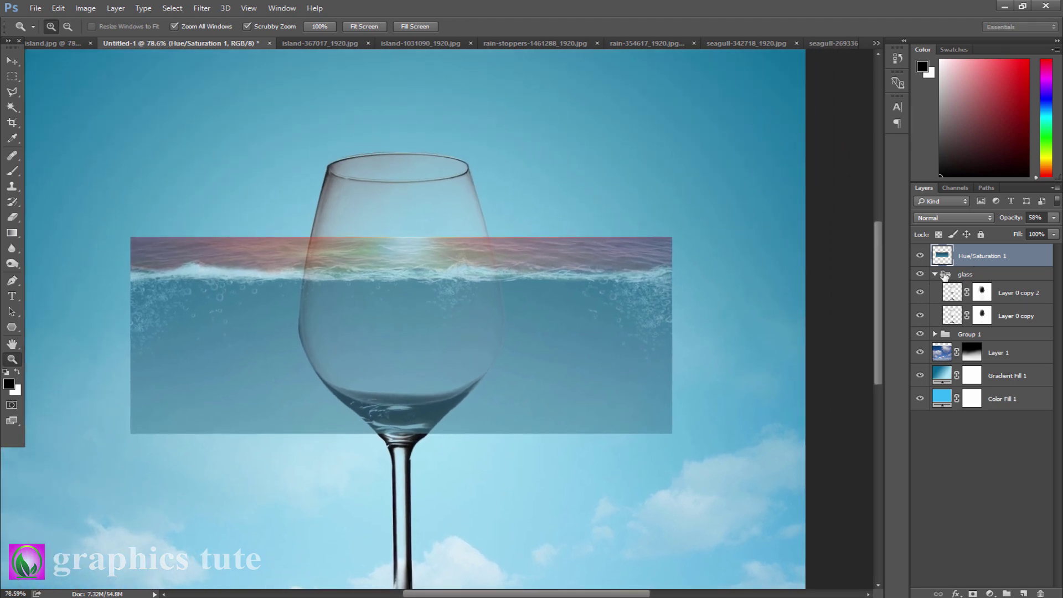
left_click(13, 170)
left_click(974, 594)
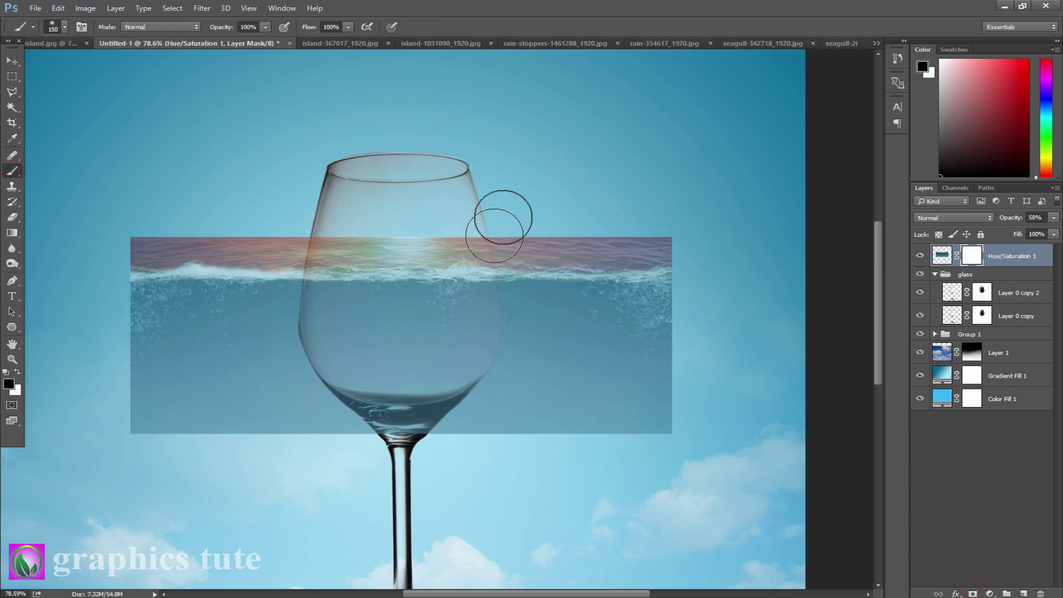
- Paint black on the sea mask along the bowl's right edge and tapered base with a 35 px brush
key("[")
key("[")
key("[")
key("[")
key("[")
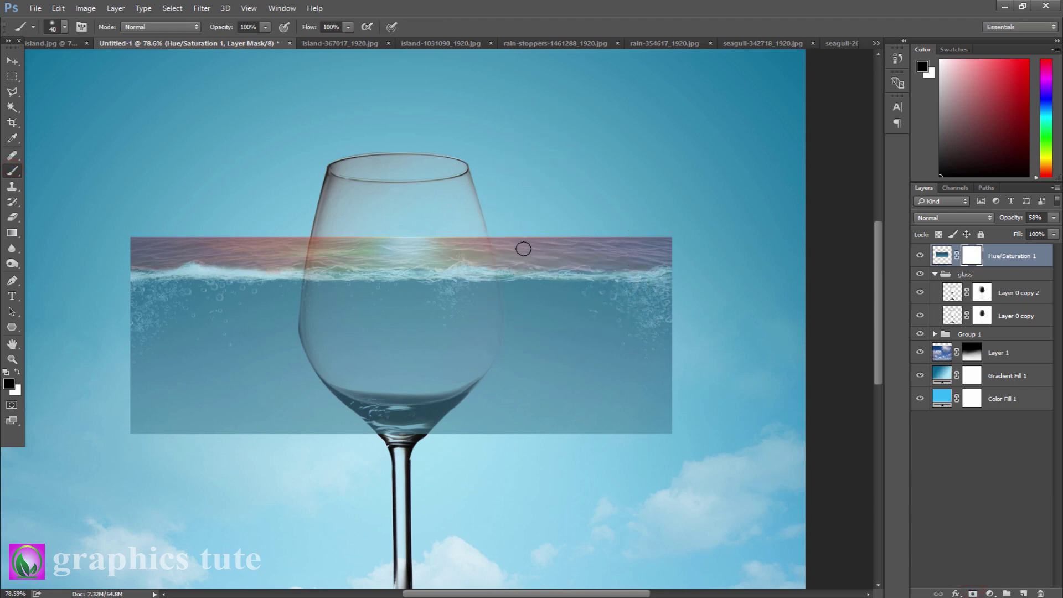
mouse_move(496, 238)
left_mouse_down()
mouse_move(509, 269)
mouse_move(494, 239)
left_mouse_up()
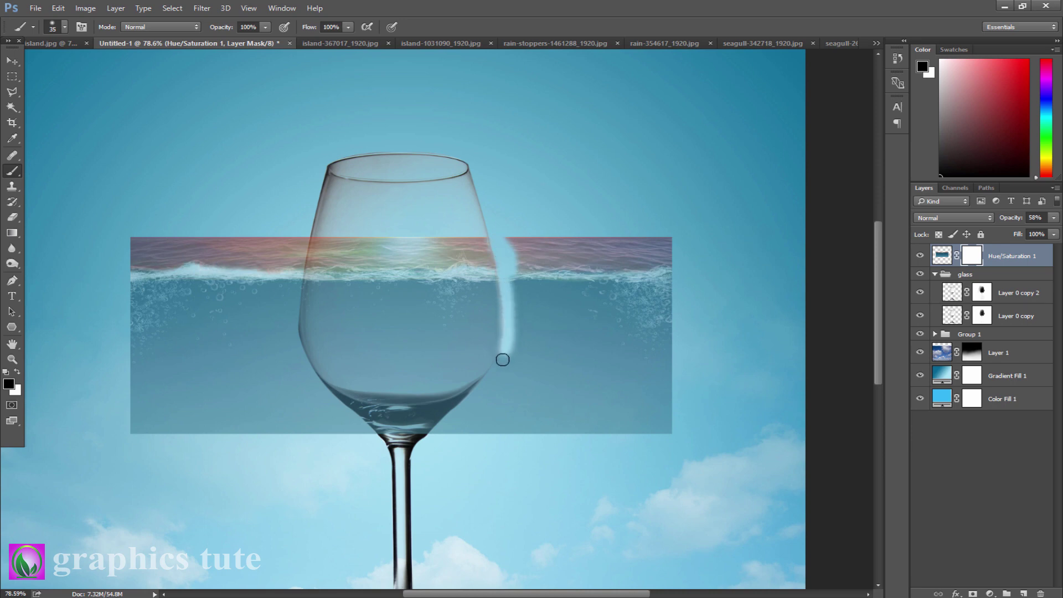
mouse_move(488, 385)
left_mouse_down()
mouse_move(447, 420)
mouse_move(399, 435)
left_mouse_up()
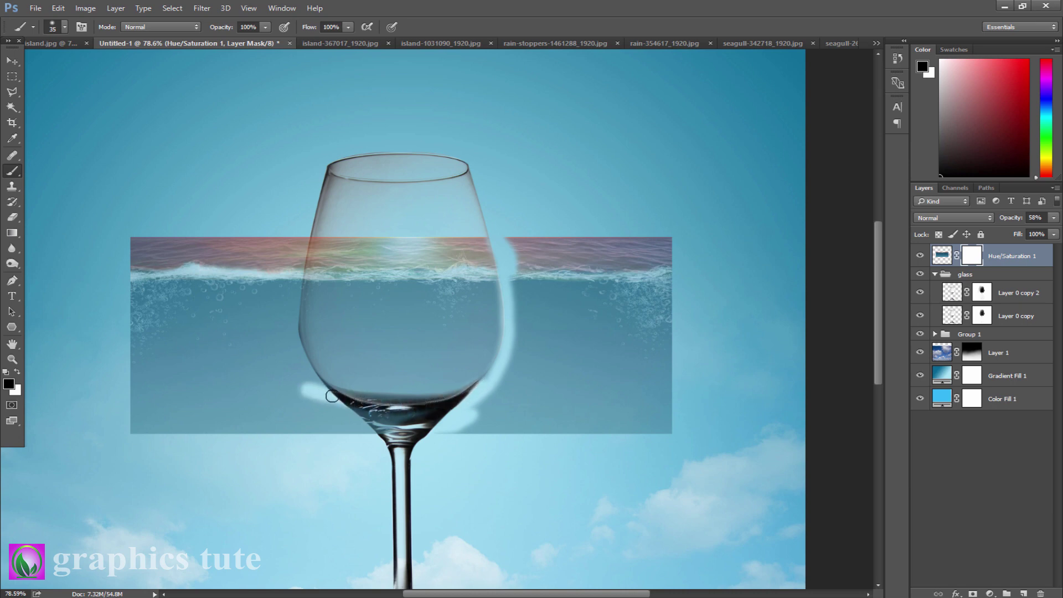
mouse_move(397, 419)
left_mouse_down()
mouse_move(359, 432)
mouse_move(374, 428)
mouse_move(339, 416)
left_mouse_up()
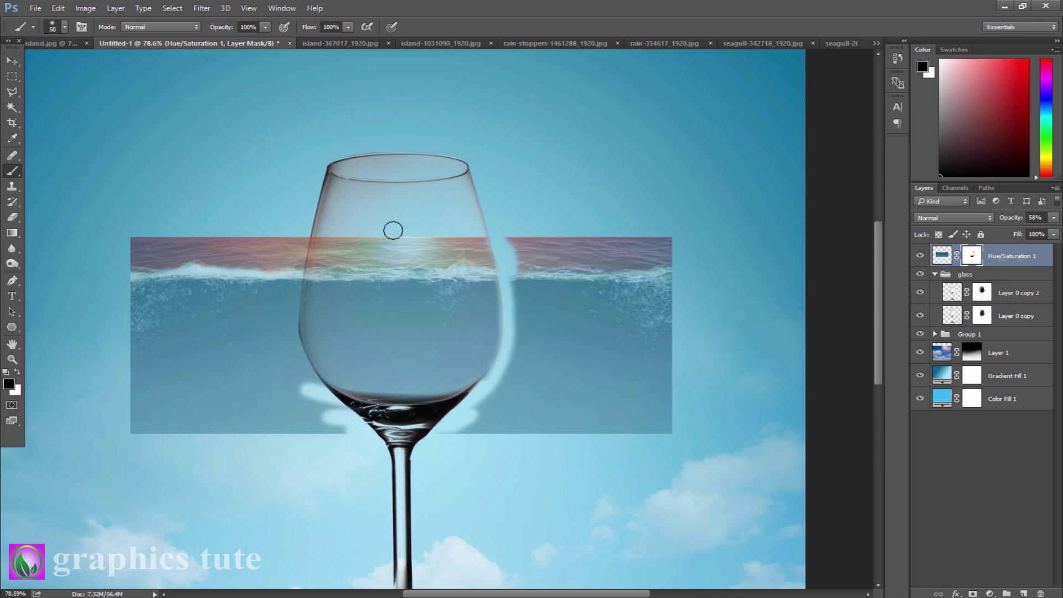
- Mask out all the sea to the left of the glass with a 60 to 80 px black brush
mouse_move(277, 228)
left_mouse_down()
mouse_move(279, 267)
mouse_move(300, 227)
left_mouse_up()
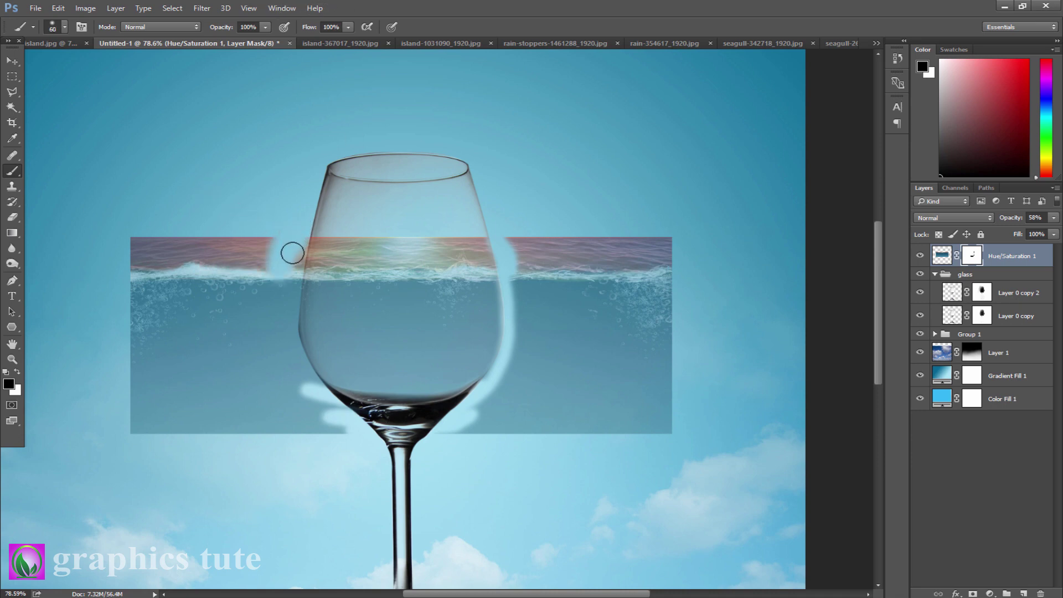
mouse_move(294, 283)
left_mouse_down()
mouse_move(294, 349)
mouse_move(345, 434)
mouse_move(339, 417)
mouse_move(306, 408)
mouse_move(295, 431)
mouse_move(246, 427)
mouse_move(311, 435)
mouse_move(299, 385)
mouse_move(338, 435)
left_mouse_up()
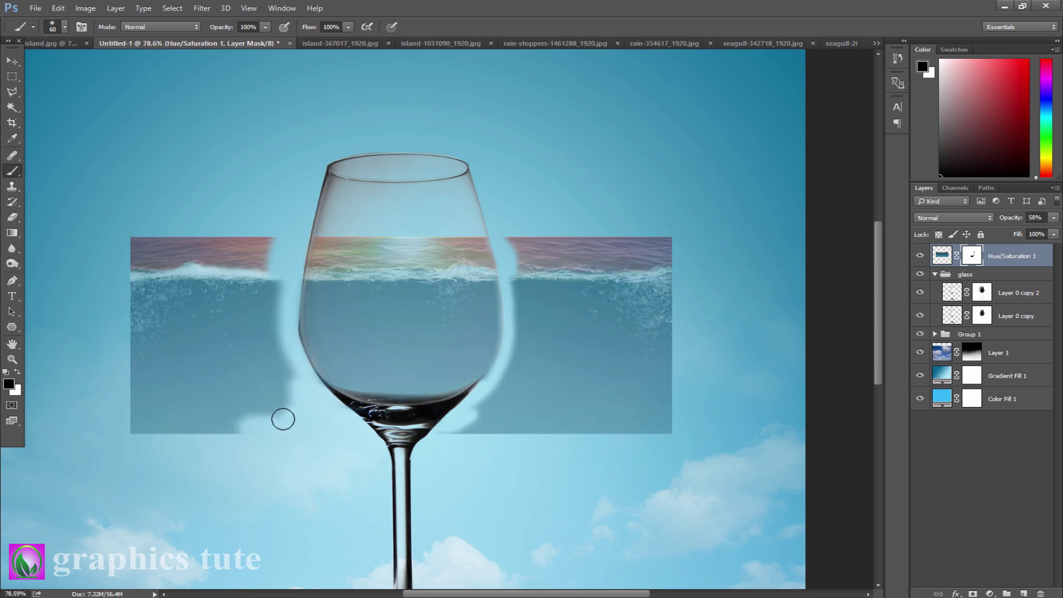
mouse_move(266, 223)
left_mouse_down()
mouse_move(248, 323)
mouse_move(269, 282)
mouse_move(289, 394)
mouse_move(264, 343)
mouse_move(295, 401)
mouse_move(236, 404)
mouse_move(206, 429)
mouse_move(148, 420)
mouse_move(126, 298)
mouse_move(134, 314)
mouse_move(139, 203)
mouse_move(128, 251)
mouse_move(261, 234)
mouse_move(251, 376)
mouse_move(206, 393)
mouse_move(242, 386)
mouse_move(185, 426)
mouse_move(82, 420)
mouse_move(142, 435)
mouse_move(216, 390)
mouse_move(208, 381)
mouse_move(220, 365)
mouse_move(180, 295)
mouse_move(139, 263)
mouse_move(152, 273)
mouse_move(209, 257)
left_mouse_up()
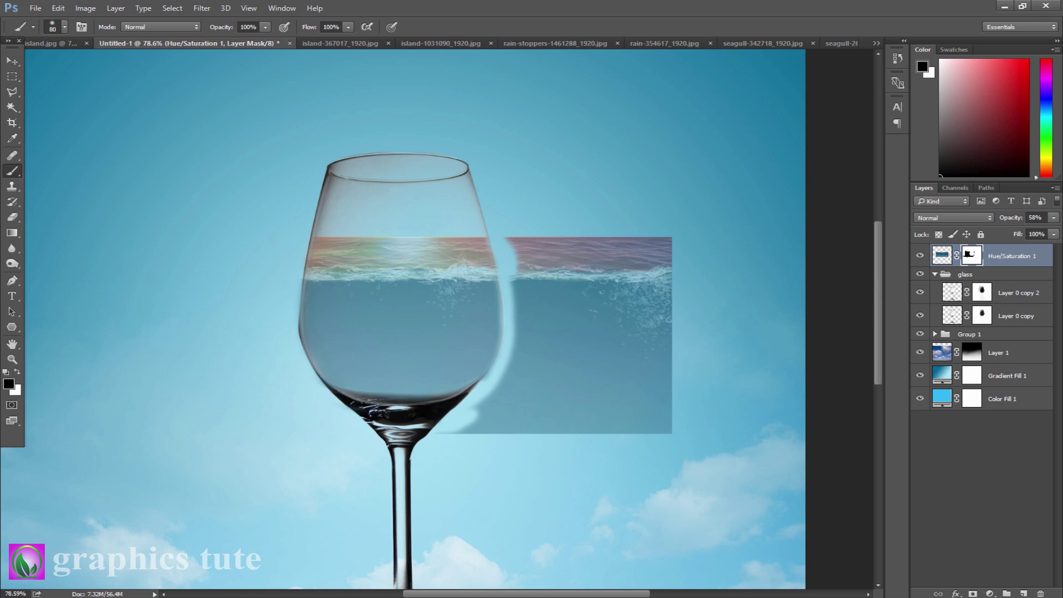
- Mask out the remaining sea to the right of the glass and raise the sea layer's opacity to 100%
mouse_move(514, 237)
left_mouse_down()
mouse_move(534, 287)
mouse_move(519, 423)
mouse_move(536, 339)
mouse_move(512, 223)
mouse_move(520, 324)
mouse_move(481, 422)
mouse_move(498, 385)
mouse_move(513, 391)
mouse_move(462, 432)
mouse_move(499, 433)
mouse_move(457, 433)
mouse_move(733, 432)
left_mouse_up()
mouse_move(674, 270)
left_mouse_down()
mouse_move(651, 399)
mouse_move(655, 186)
mouse_move(652, 392)
mouse_move(637, 182)
mouse_move(623, 382)
mouse_move(643, 240)
mouse_move(621, 436)
mouse_move(629, 253)
mouse_move(559, 238)
mouse_move(542, 292)
mouse_move(569, 422)
mouse_move(575, 230)
mouse_move(592, 337)
mouse_move(610, 325)
mouse_move(596, 206)
mouse_move(580, 334)
mouse_move(572, 230)
mouse_move(541, 320)
left_mouse_up()
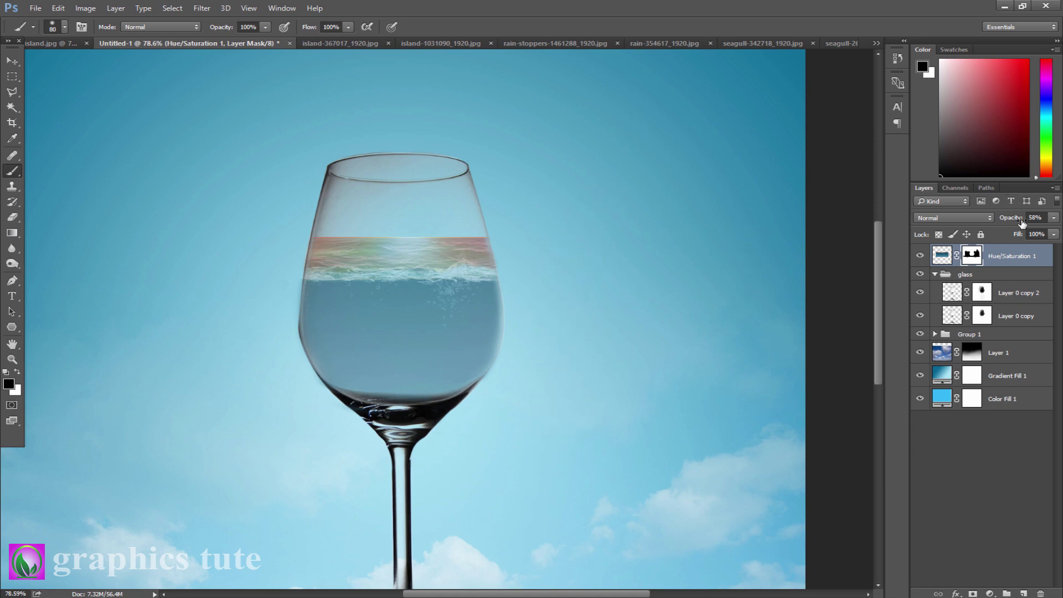
left_click_drag(1007, 218, 1061, 226)
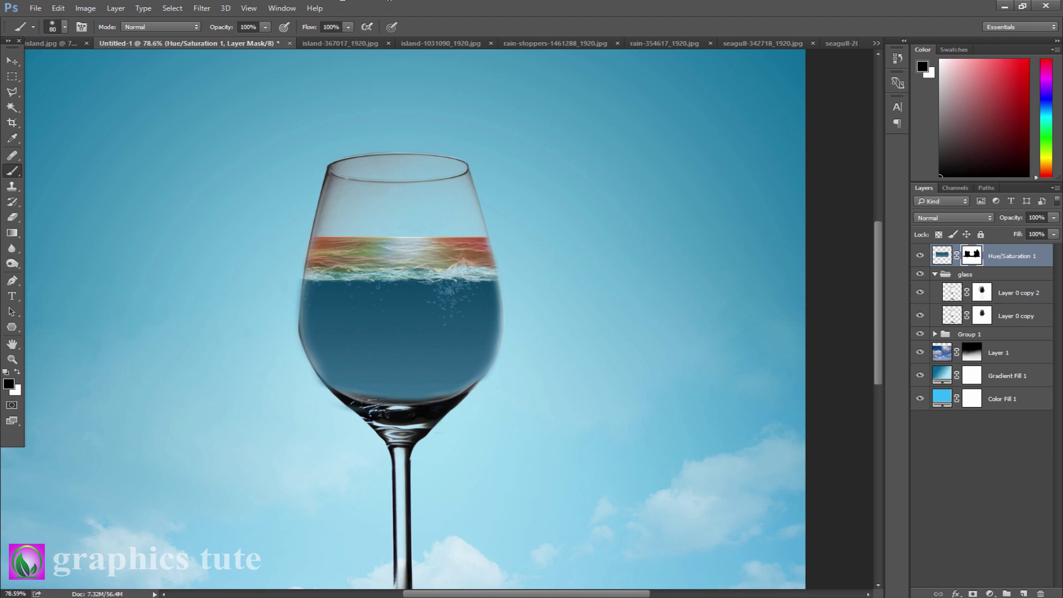
mouse_move(501, 230)
left_mouse_down()
mouse_move(514, 373)
mouse_move(498, 426)
left_mouse_up()
key("ctrl+z")
left_click(521, 369)
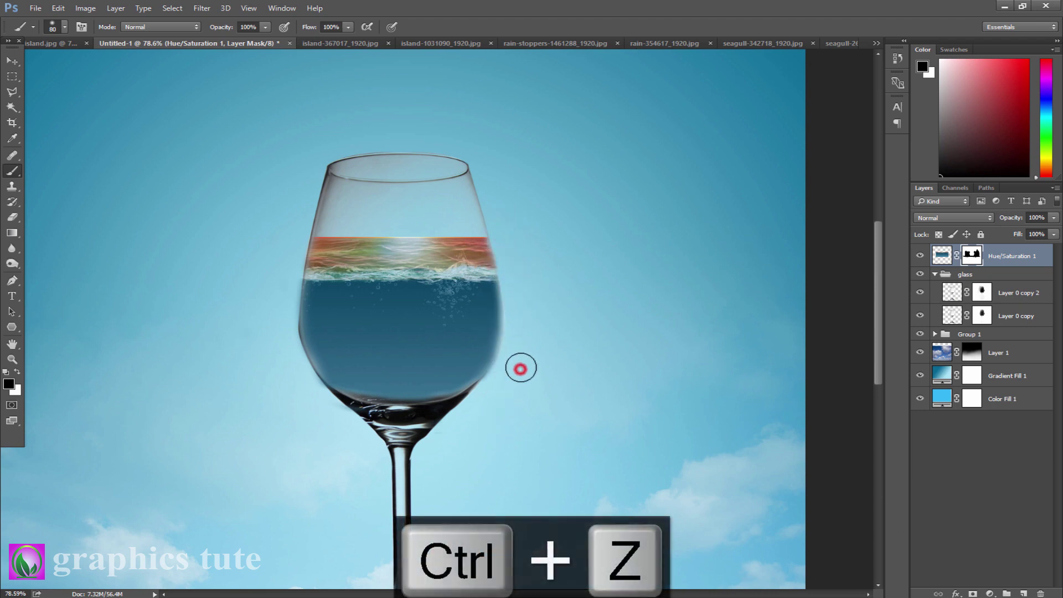
left_click_drag(293, 244, 288, 334)
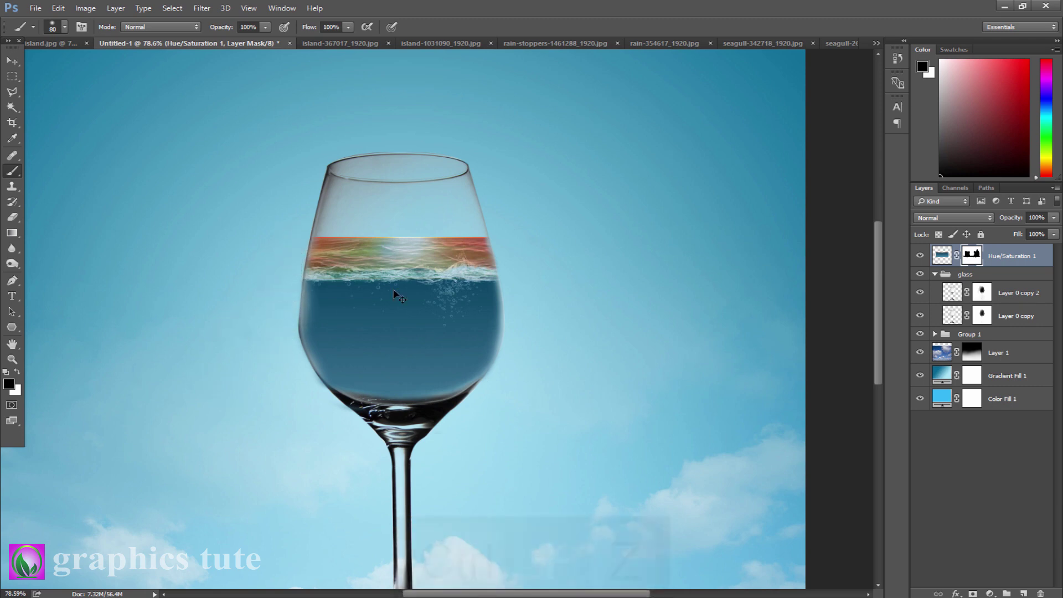
key("ctrl+z")
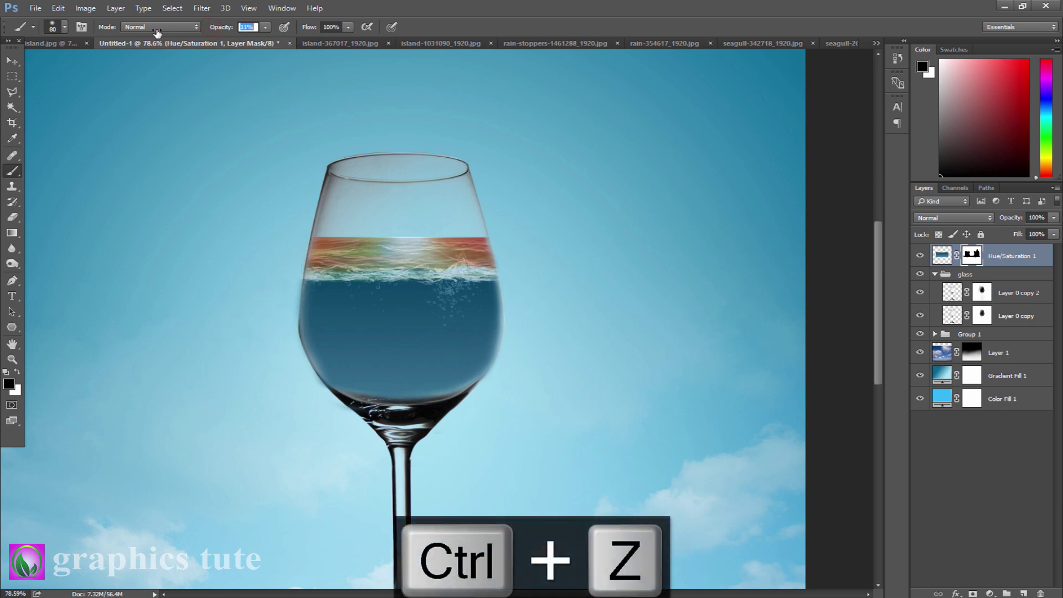
- Soften the sea's masked edges on both sides of the bowl with a 100 to 125 px brush at 8% and 15% opacity
key("bracketright")
key("bracketright")
key("bracketright")
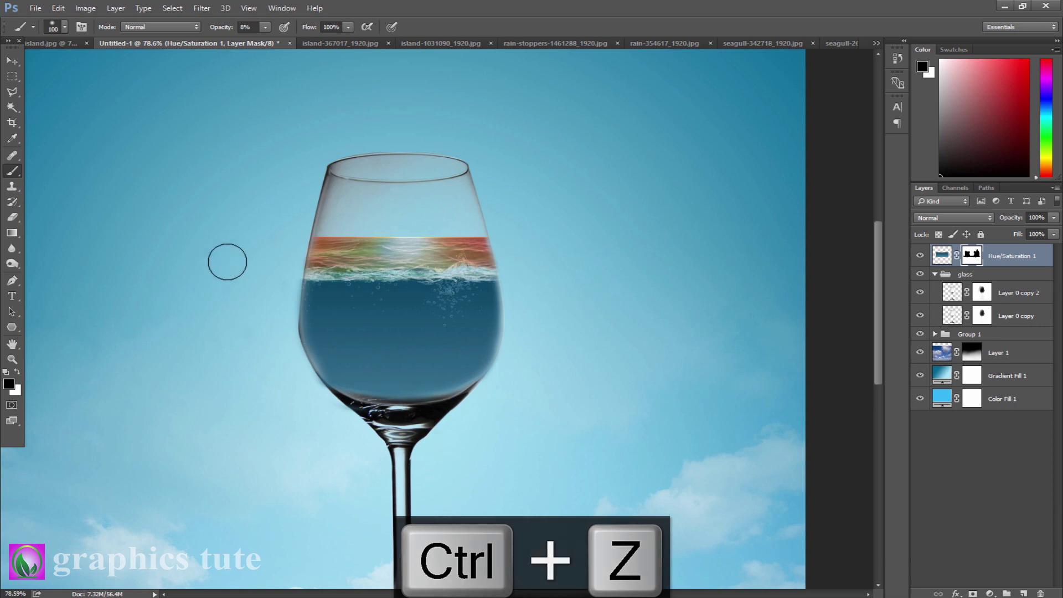
mouse_move(275, 263)
left_mouse_down()
mouse_move(273, 316)
mouse_move(270, 304)
left_mouse_up()
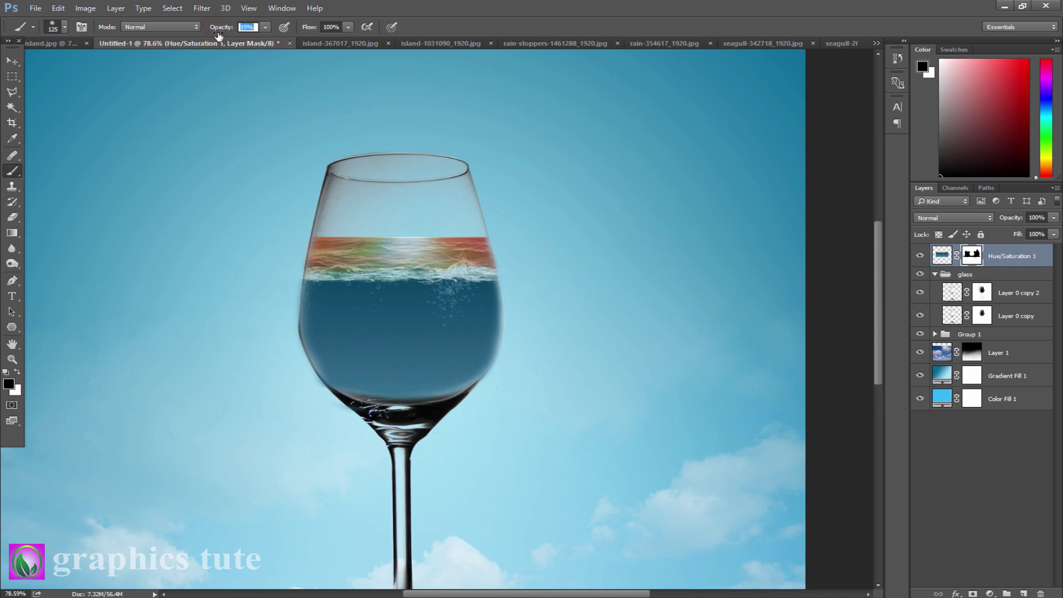
mouse_move(275, 278)
left_mouse_down()
mouse_move(276, 303)
mouse_move(281, 290)
left_mouse_up()
mouse_move(271, 365)
left_mouse_down()
mouse_move(309, 408)
mouse_move(366, 432)
left_mouse_up()
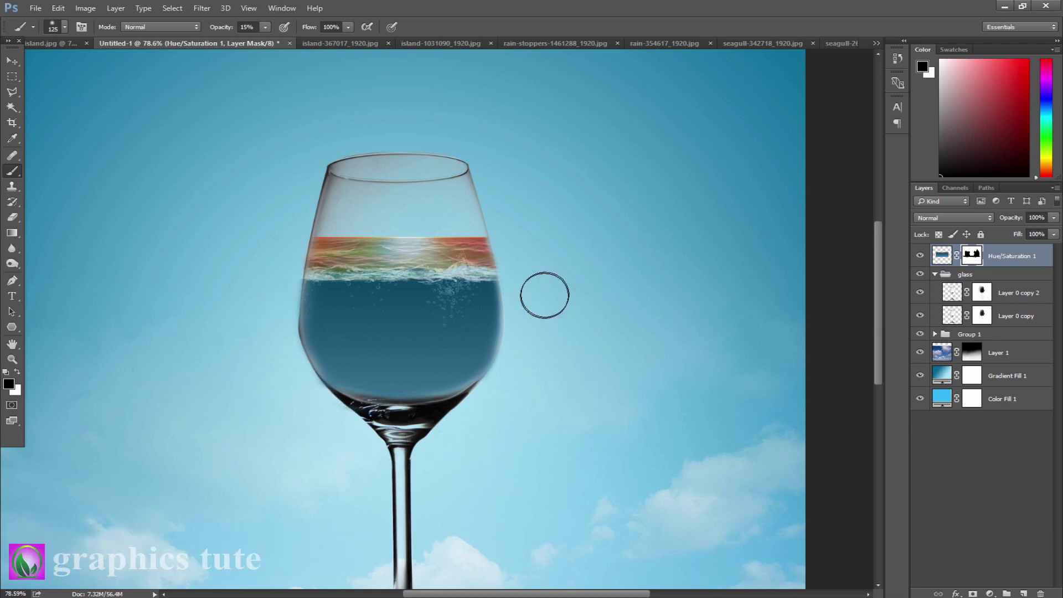
mouse_move(513, 229)
left_mouse_down()
mouse_move(537, 331)
mouse_move(507, 413)
left_mouse_up()
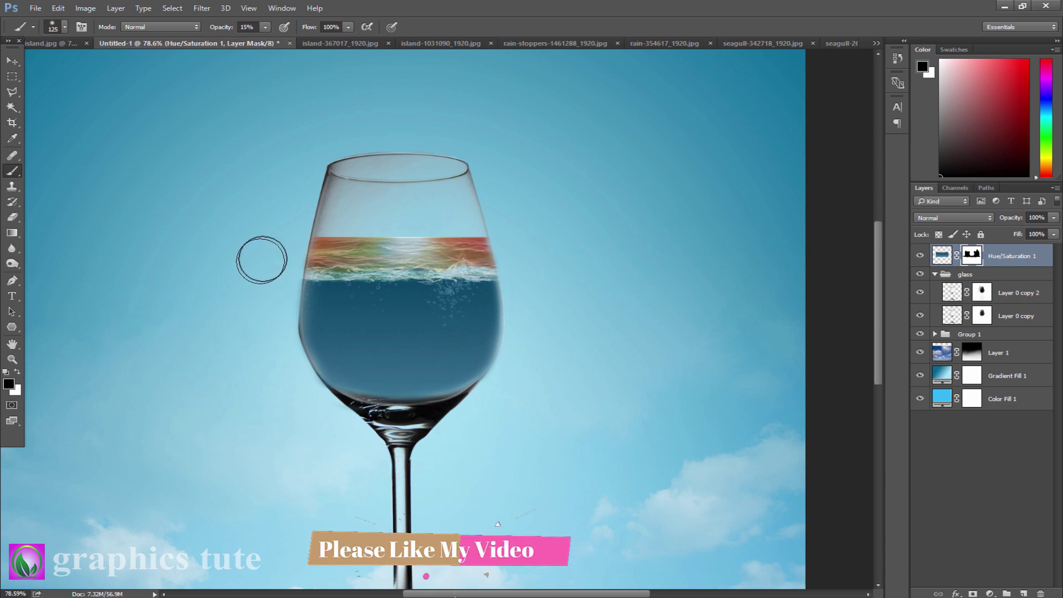
left_click_drag(277, 268, 256, 347)
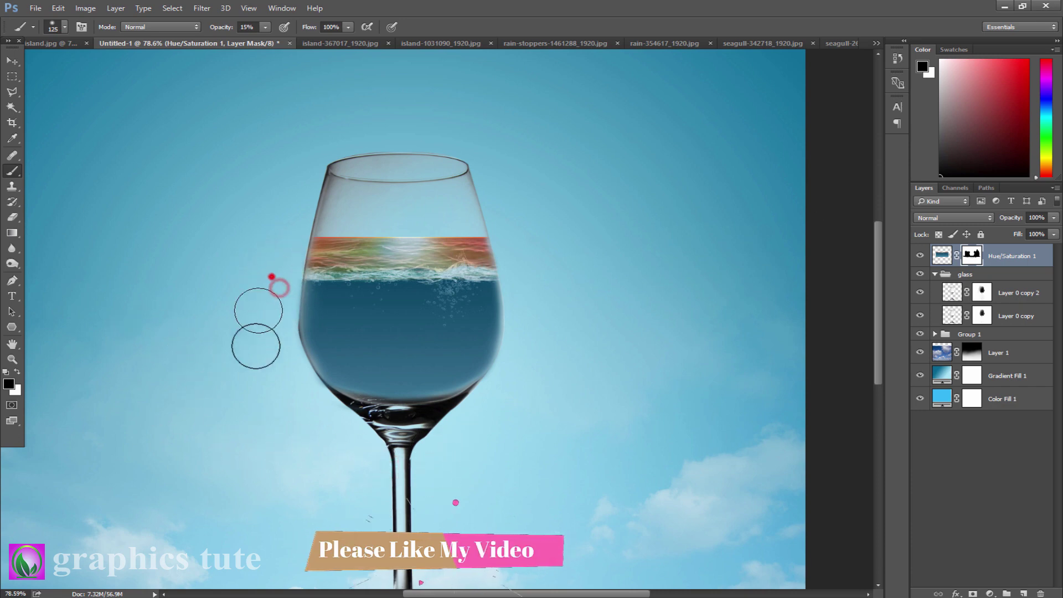
- Mask away the straight upper edge of the water across the glass with a 90 px black brush at 100% opacity
key("]")
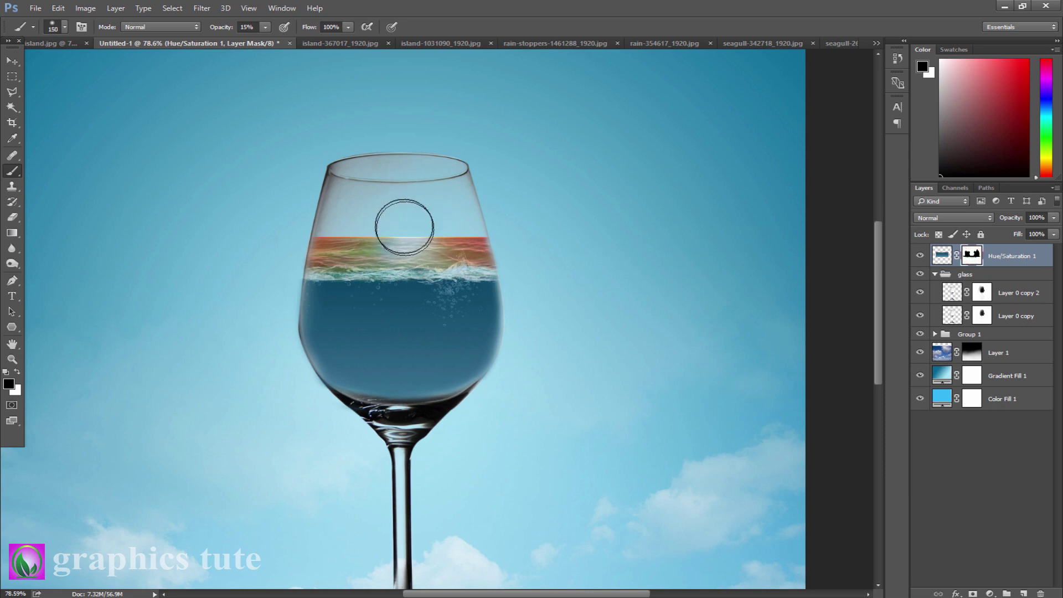
mouse_move(405, 218)
left_mouse_down()
mouse_move(442, 216)
mouse_move(454, 197)
left_mouse_up()
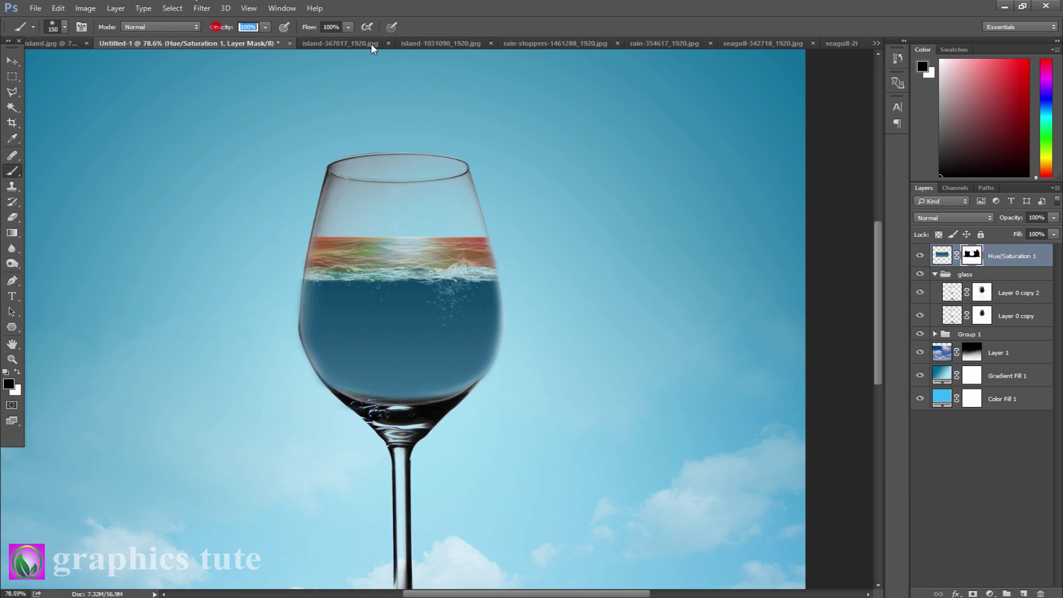
key("[")
key("[")
key("[")
mouse_move(370, 233)
left_mouse_down()
mouse_move(366, 223)
mouse_move(534, 235)
left_mouse_up()
left_click_drag(339, 228, 293, 226)
mouse_move(348, 236)
left_mouse_down()
mouse_move(330, 235)
mouse_move(388, 231)
left_mouse_up()
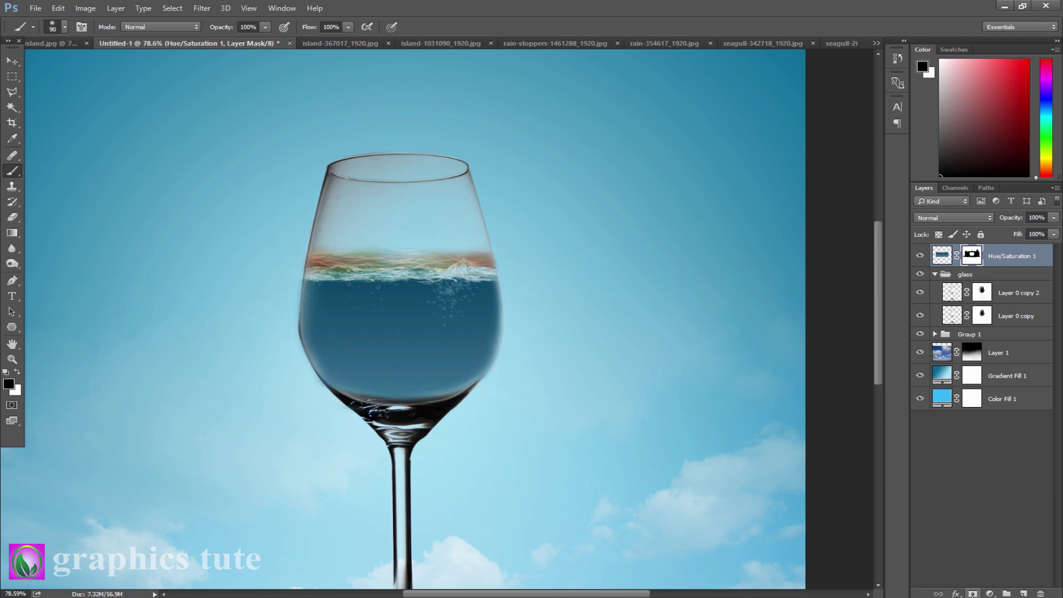
- Create a new layer above the sea layer and clip it to the sea
left_click(1023, 593)
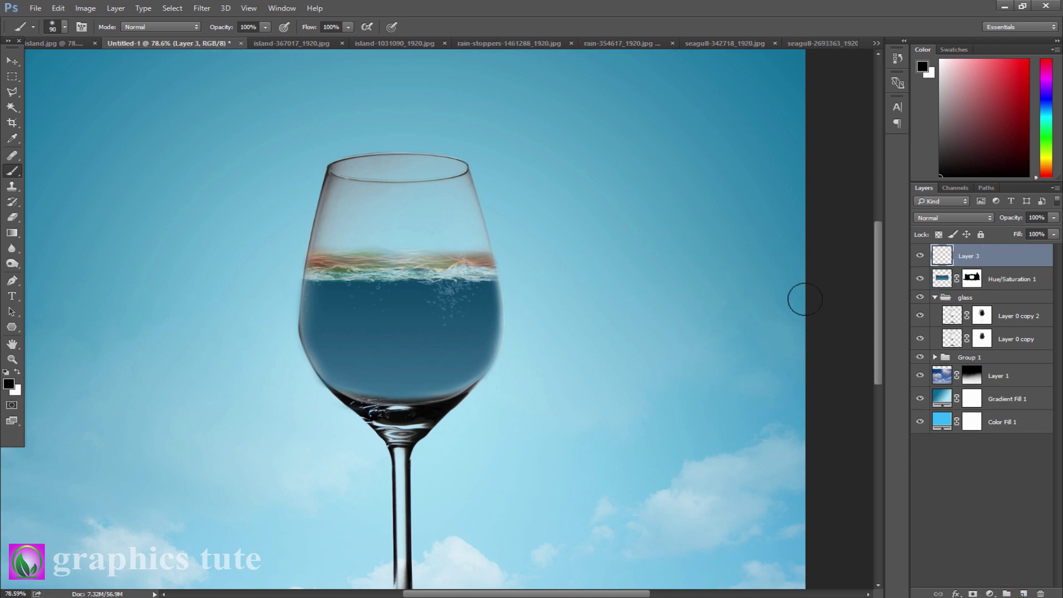
right_click(973, 256)
left_click(872, 274)
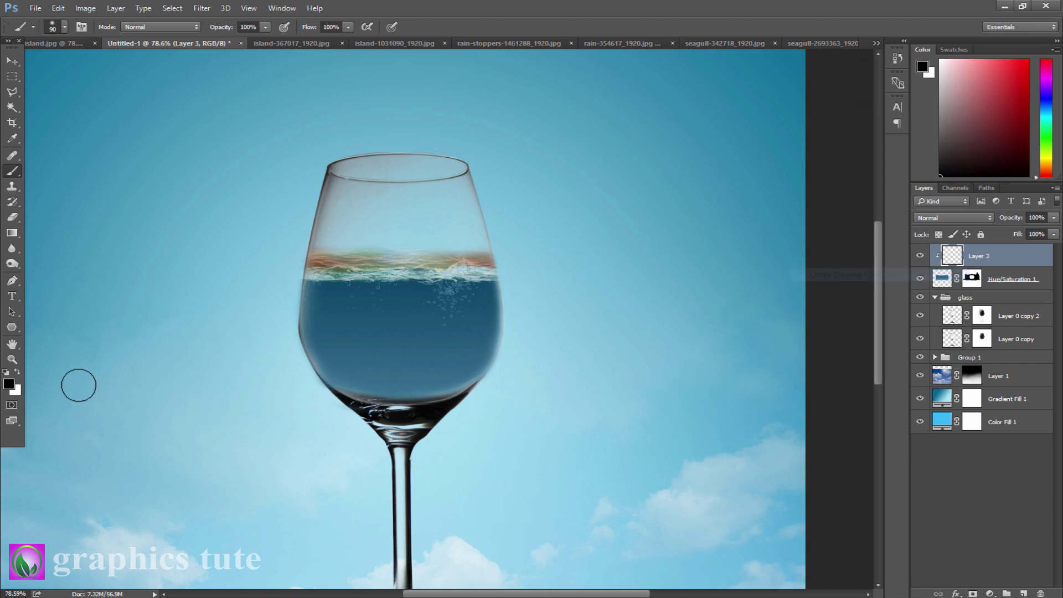
- Paint bright blue #008bcd over the orange water surface on the clipped layer
left_click(10, 384)
left_click(416, 289)
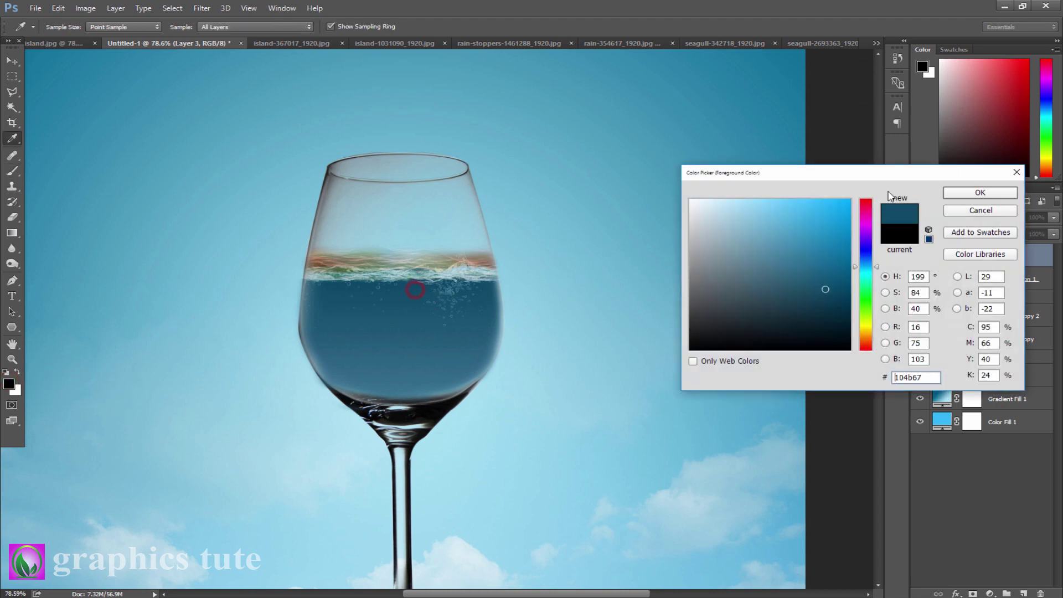
left_click_drag(839, 243, 849, 230)
left_click(971, 192)
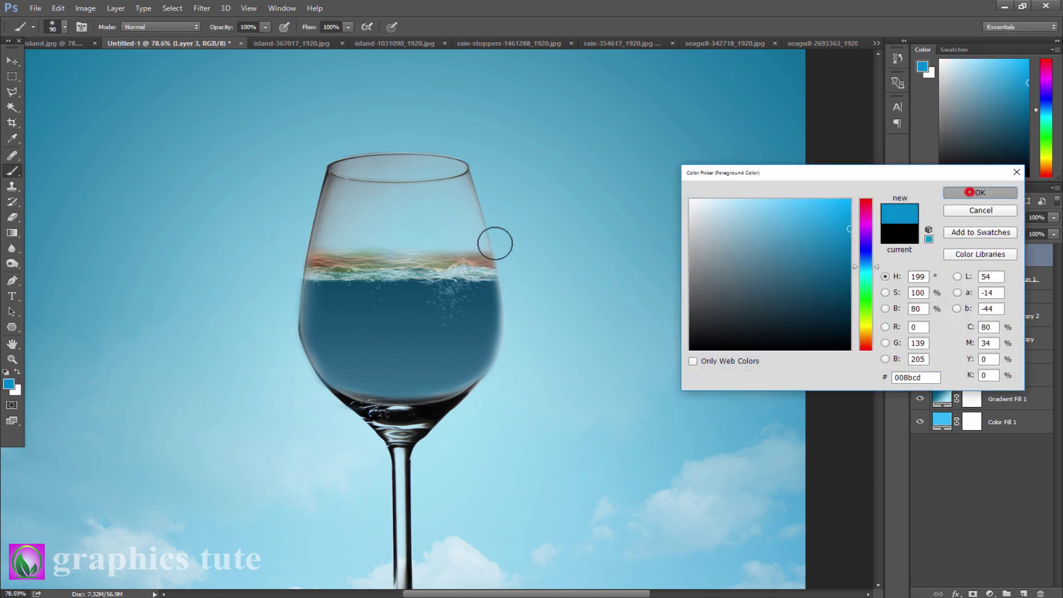
mouse_move(430, 247)
left_mouse_down()
mouse_move(318, 250)
mouse_move(429, 255)
left_mouse_up()
left_click_drag(433, 256, 499, 253)
- Blend the blue paint layer in Overlay mode at 74% opacity and merge it with the sea layer
left_click(977, 218)
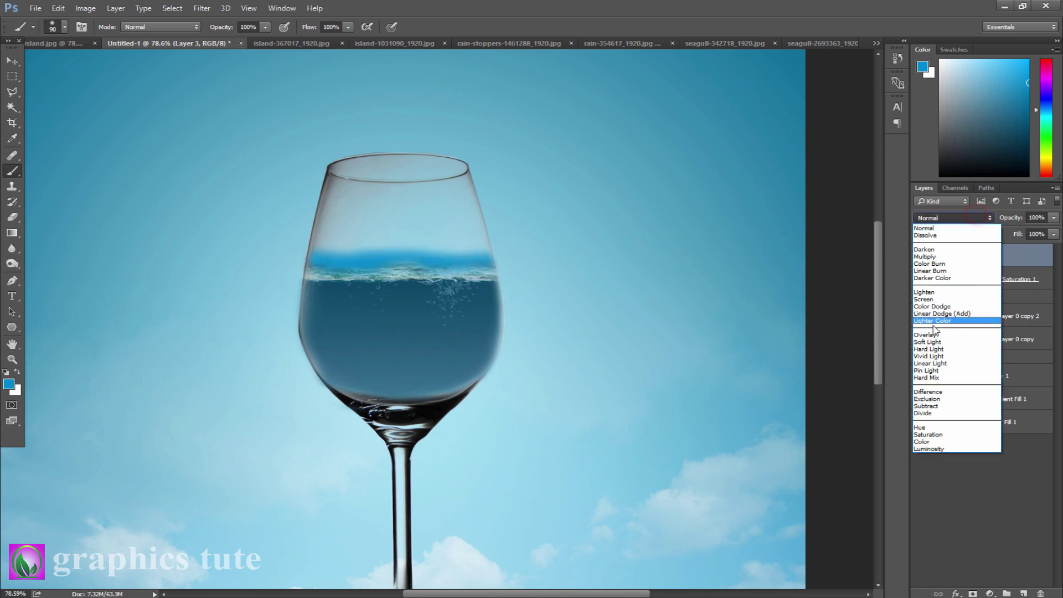
left_click(976, 338)
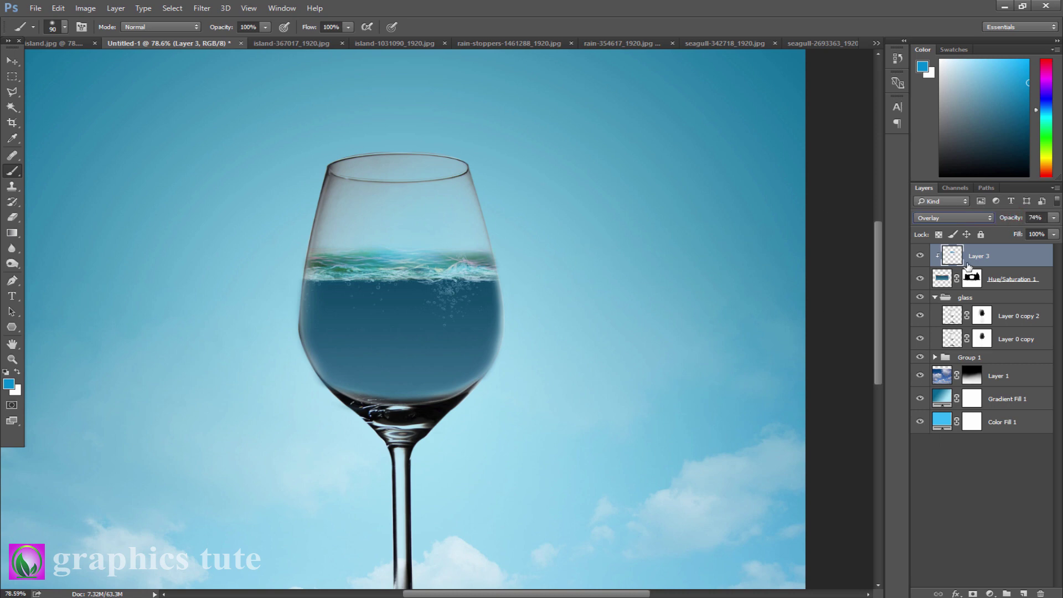
key("ctrl+e")
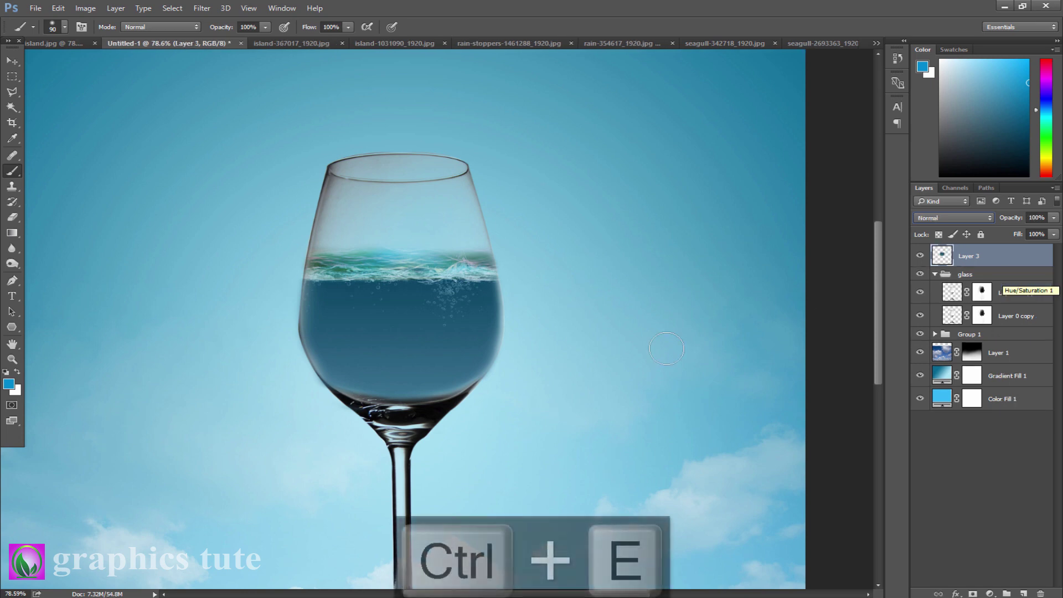
- Switch to the island-367017_1920.jpg document and convert its locked Background into an editable layer
left_click(12, 360)
mouse_move(450, 377)
left_mouse_down()
mouse_move(427, 354)
mouse_move(442, 369)
left_mouse_up()
left_click(327, 45)
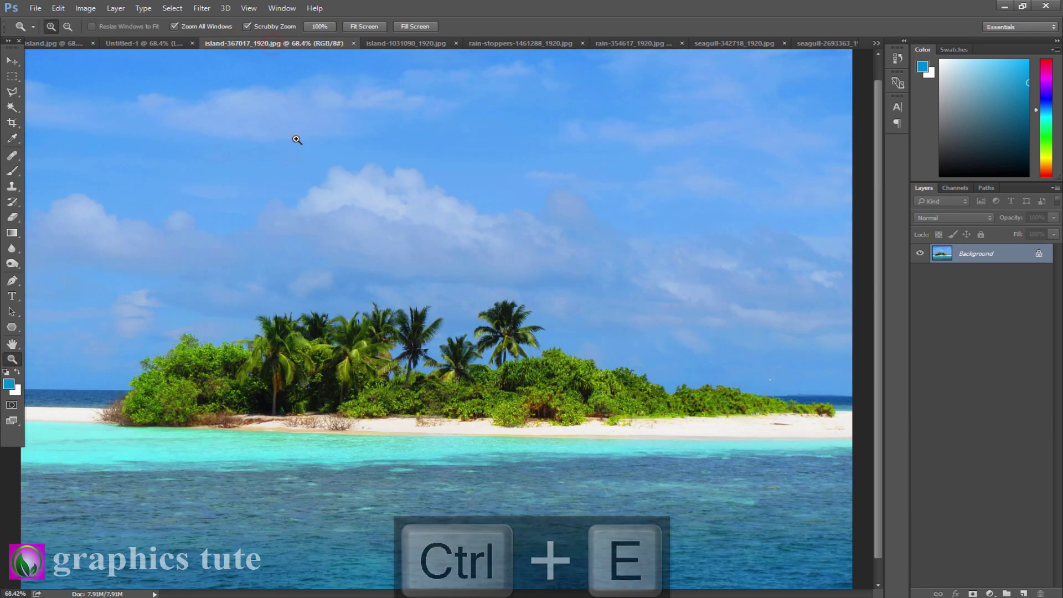
left_click(1040, 255)
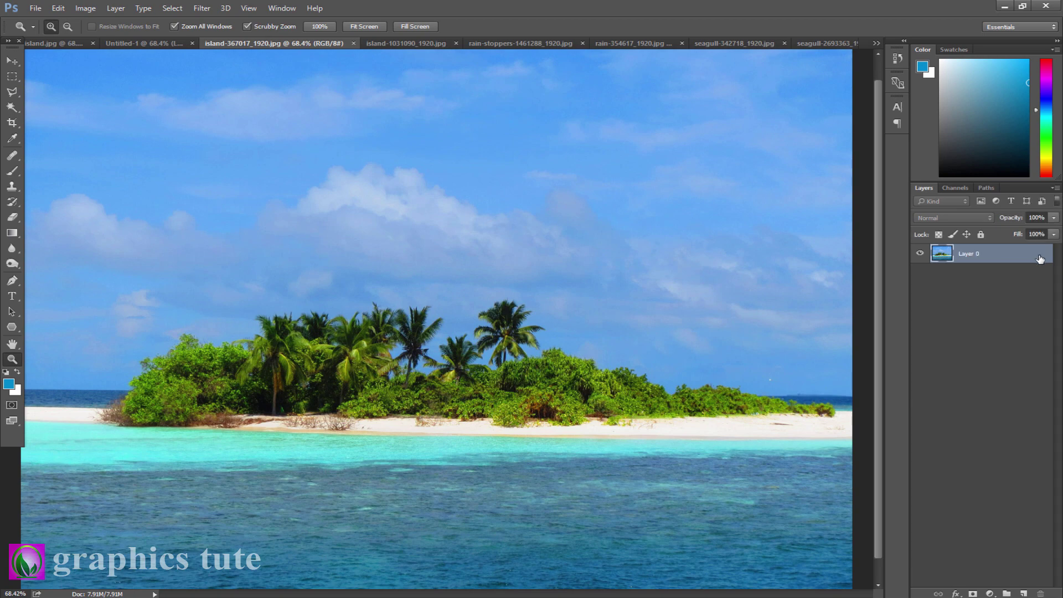
- Duplicate the Blue channel of the palm island photo
left_click(957, 188)
left_click(963, 256)
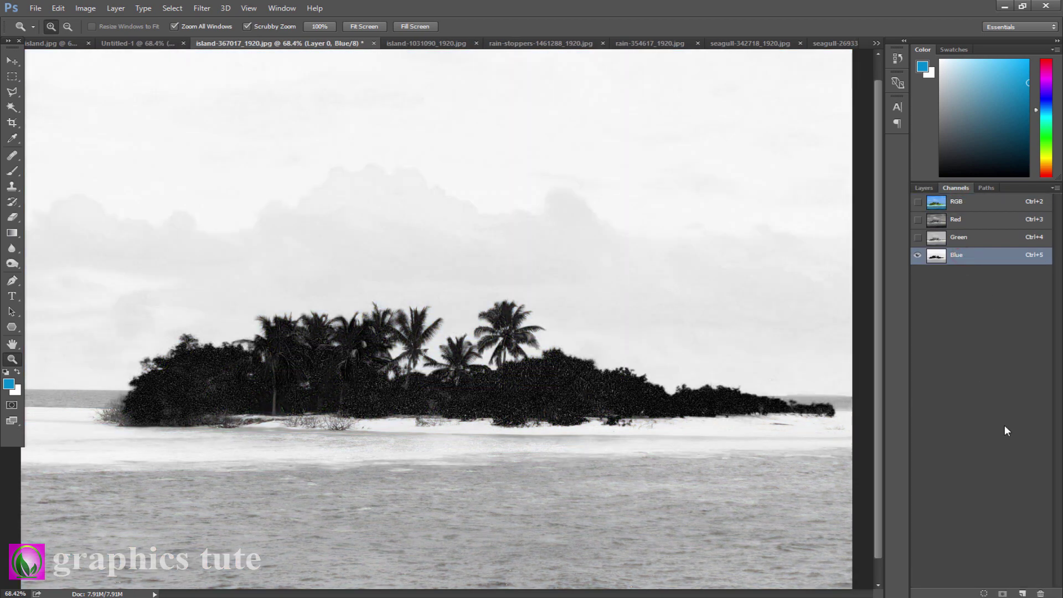
left_click_drag(1000, 265, 1022, 594)
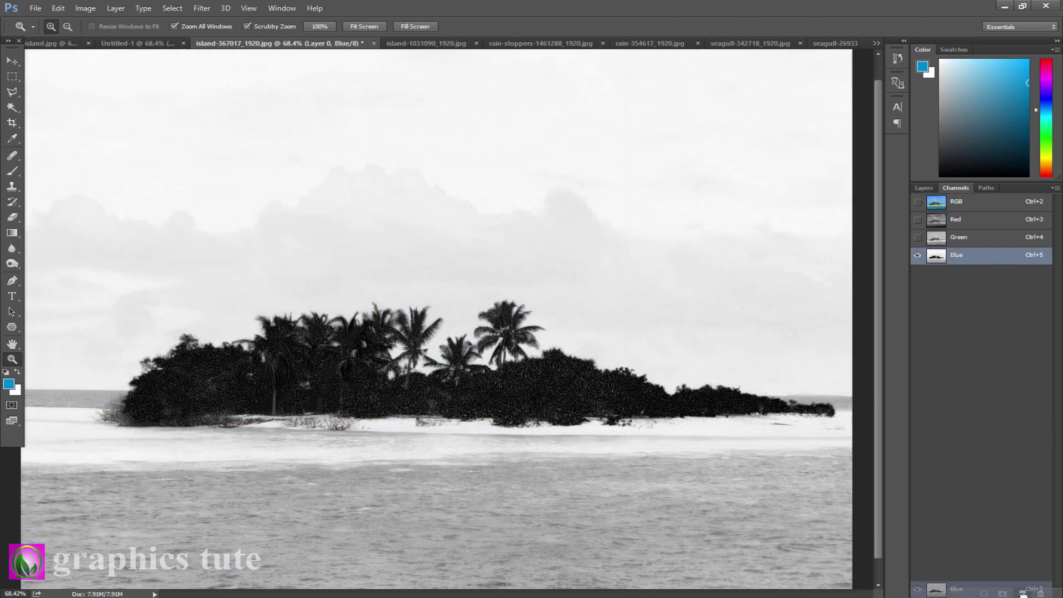
- Apply Levels to the duplicated blue channel with black input 60 and white input 189
key("ctrl+l")
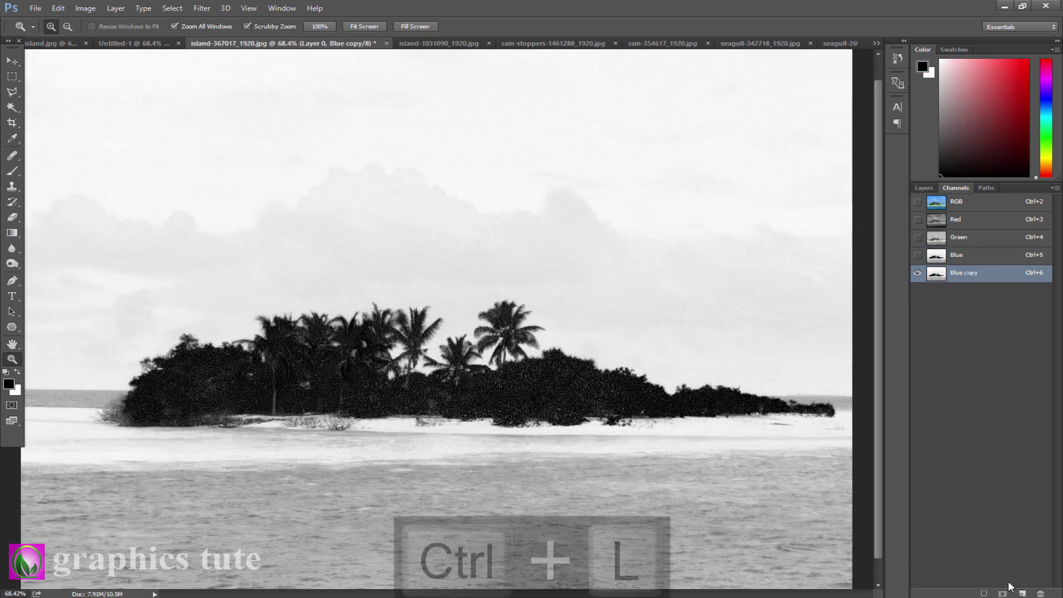
left_click_drag(812, 279, 851, 278)
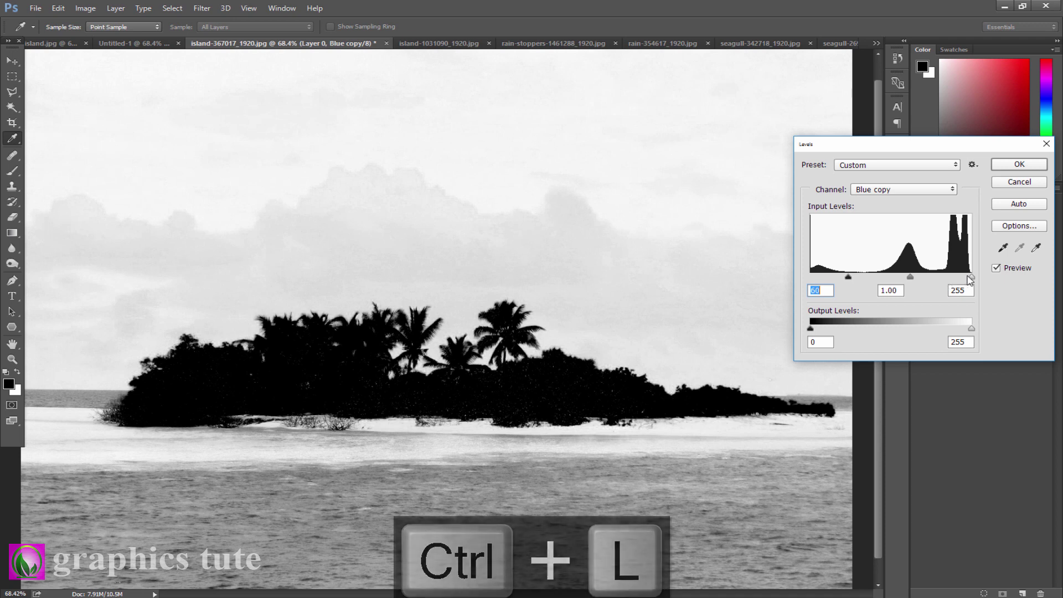
left_click_drag(971, 277, 930, 277)
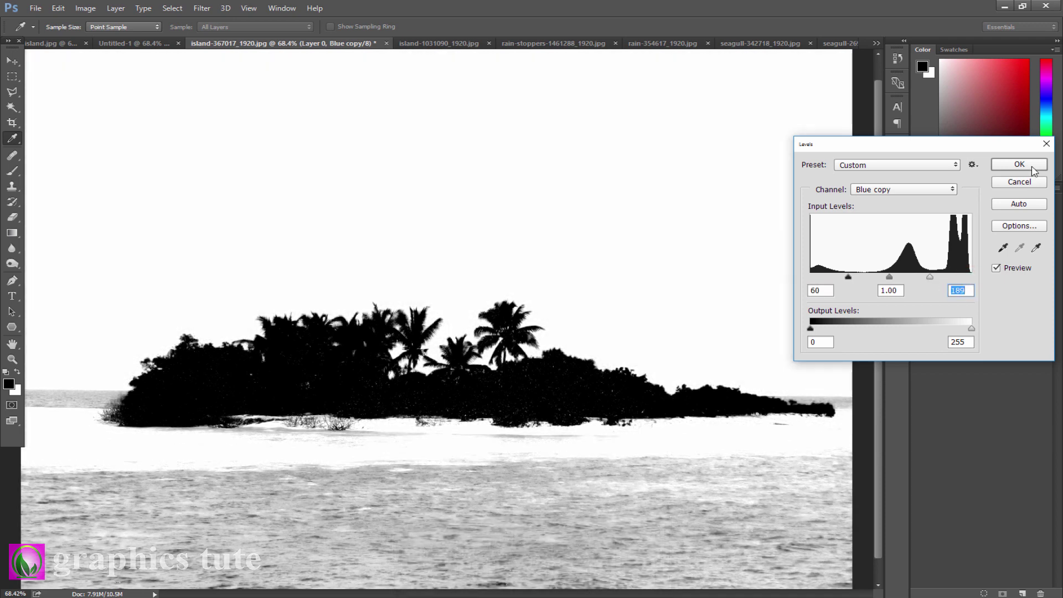
left_click(1034, 166)
key("z")
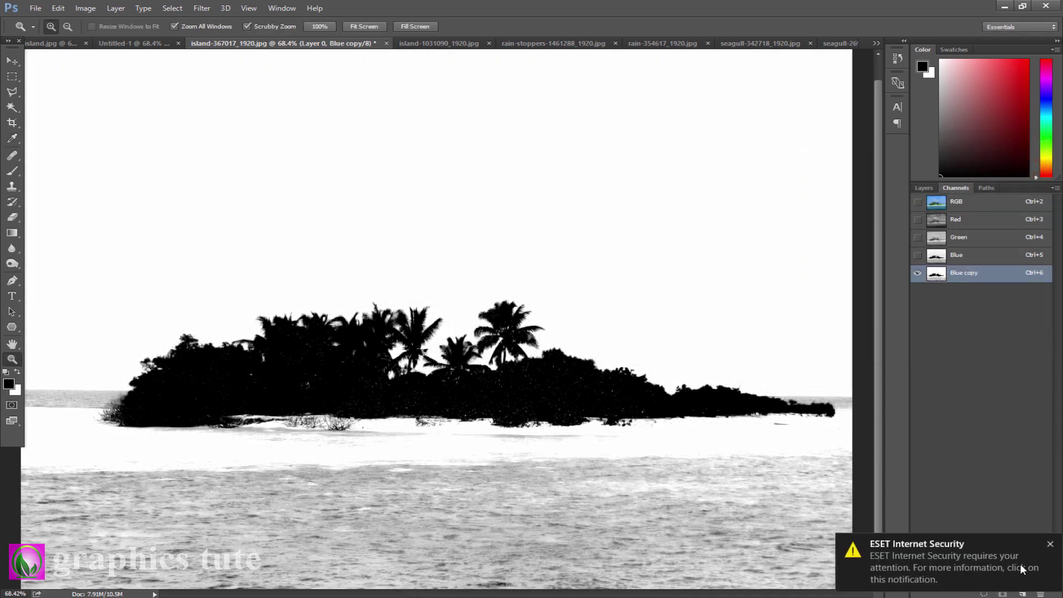
- Load the Blue copy channel as a selection and turn it into an inverted layer mask on Layer 0
left_click(1055, 543)
left_click(983, 594)
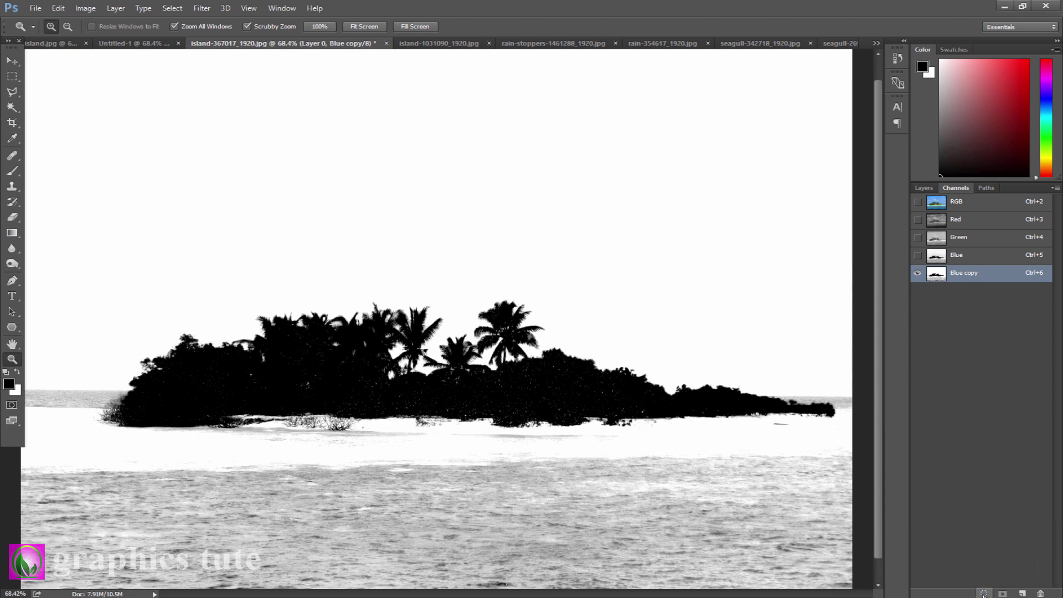
left_click(963, 203)
left_click(929, 188)
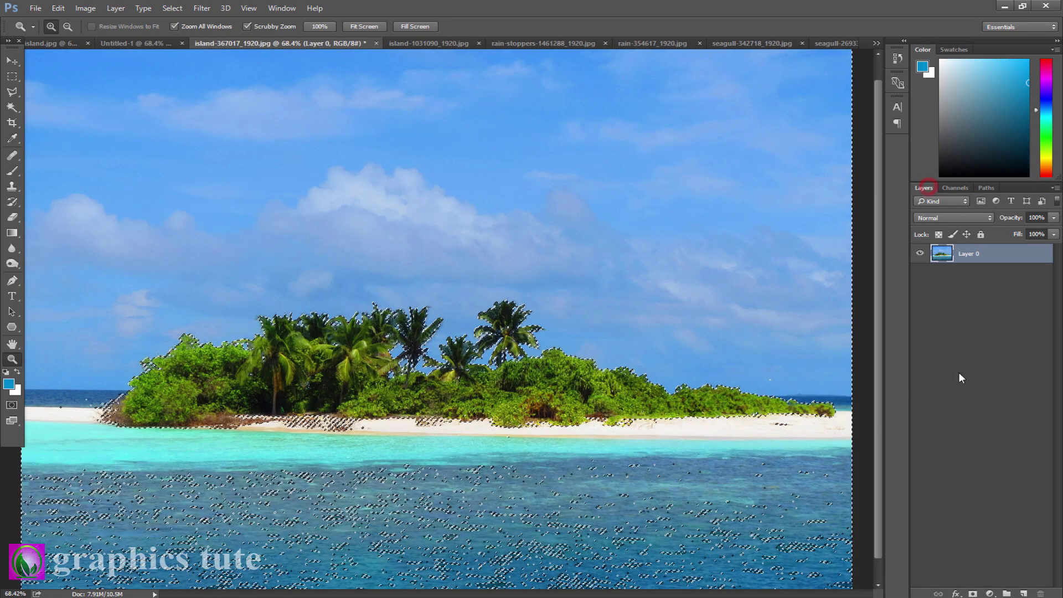
left_click(974, 594)
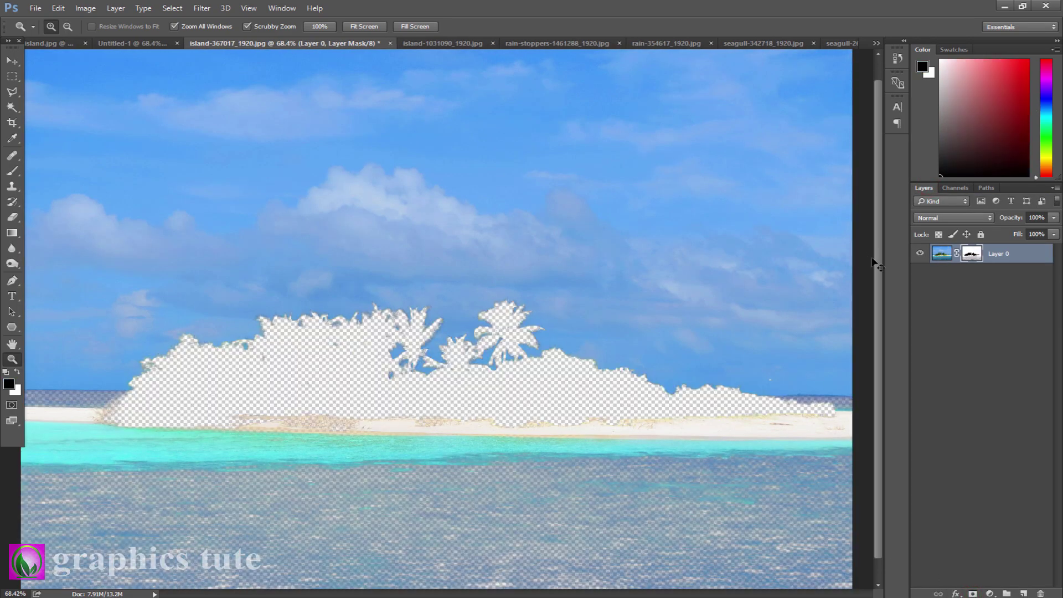
key("ctrl+i")
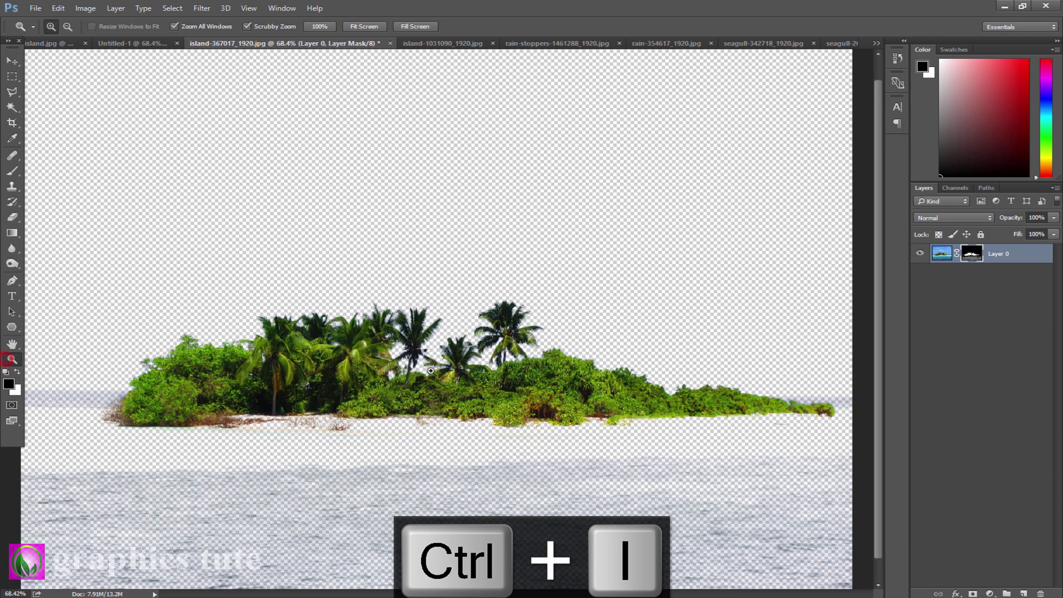
- Paint black on the layer mask to hide the horizon strip beside the island's bushy end and parts of the sea below
mouse_move(434, 363)
left_mouse_down()
mouse_move(389, 302)
mouse_move(431, 347)
left_mouse_up()
key("space")
left_click_drag(397, 301, 407, 202)
left_click_drag(285, 396, 298, 388)
key("space")
left_click_drag(303, 353, 296, 269)
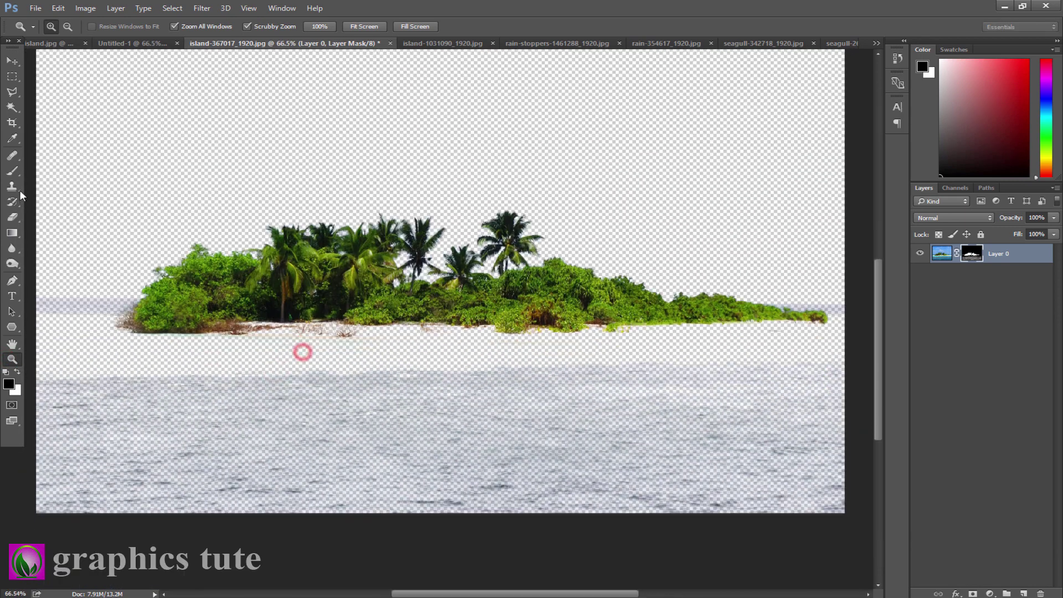
left_click(13, 172)
mouse_move(100, 298)
left_mouse_down()
mouse_move(79, 313)
mouse_move(115, 291)
mouse_move(43, 304)
mouse_move(65, 318)
left_mouse_up()
mouse_move(49, 430)
left_mouse_down()
mouse_move(62, 403)
mouse_move(89, 397)
mouse_move(62, 384)
mouse_move(270, 400)
mouse_move(261, 420)
left_mouse_up()
key("bracketright")
key("bracketright")
key("bracketright")
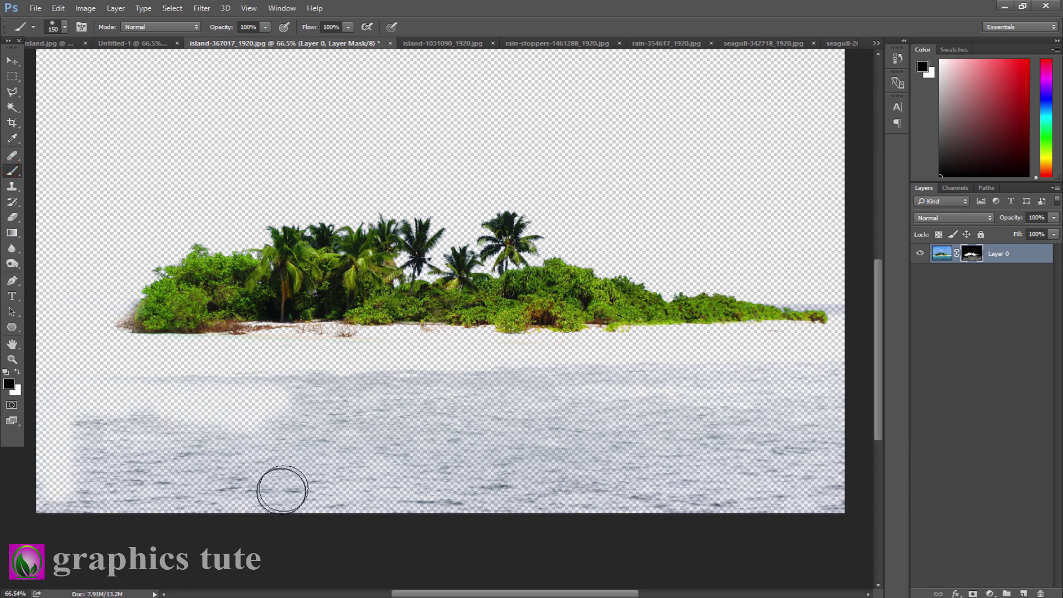
mouse_move(277, 494)
left_mouse_down()
mouse_move(826, 503)
mouse_move(854, 376)
mouse_move(712, 418)
mouse_move(792, 380)
left_mouse_up()
- Mask out the horizon remnant at the island's thin tip and the rest of the sea with black brush strokes
key("bracketleft")
key("bracketleft")
key("bracketleft")
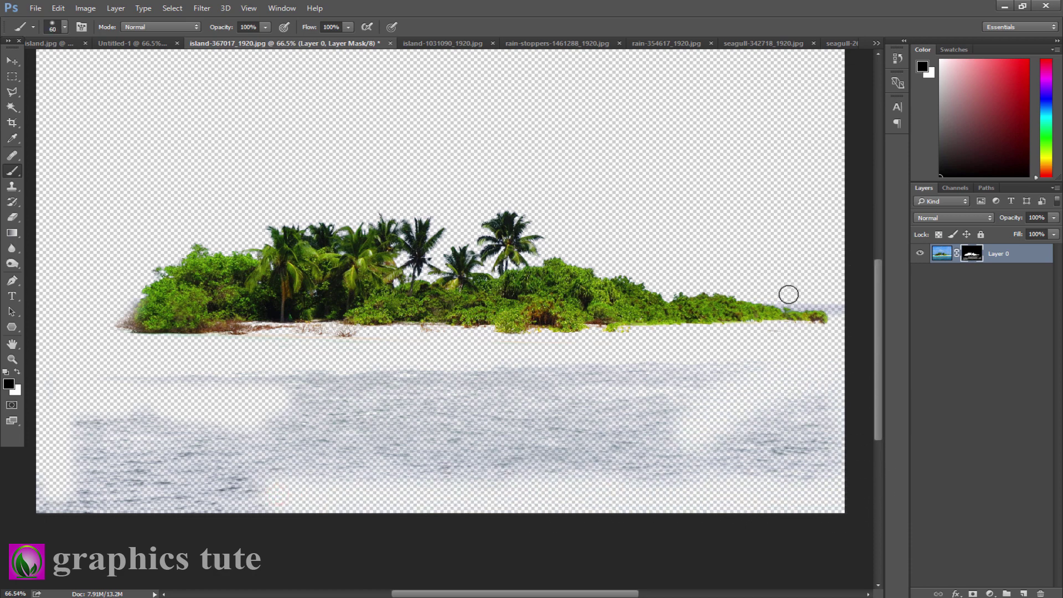
left_click_drag(811, 304, 833, 304)
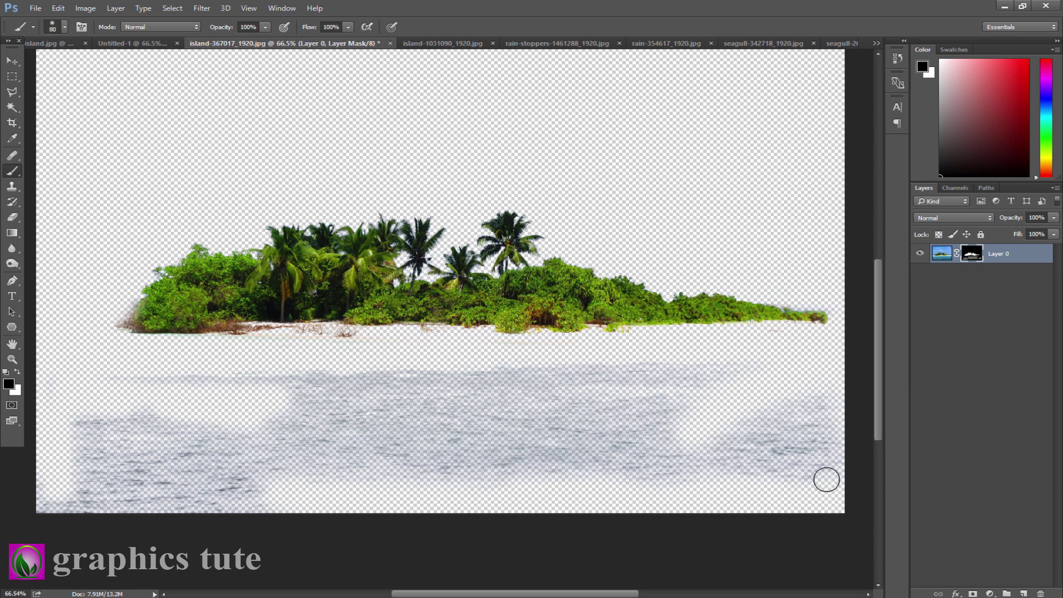
key("bracketright")
key("bracketright")
mouse_move(812, 470)
left_mouse_down()
mouse_move(738, 469)
mouse_move(804, 461)
mouse_move(815, 420)
mouse_move(807, 402)
mouse_move(707, 370)
mouse_move(520, 406)
mouse_move(569, 460)
mouse_move(615, 481)
mouse_move(524, 478)
mouse_move(689, 428)
mouse_move(602, 377)
mouse_move(196, 377)
mouse_move(62, 397)
mouse_move(76, 470)
mouse_move(32, 499)
mouse_move(375, 503)
mouse_move(58, 462)
mouse_move(452, 445)
mouse_move(596, 425)
mouse_move(80, 427)
mouse_move(608, 484)
mouse_move(341, 475)
mouse_move(360, 464)
mouse_move(824, 444)
left_mouse_up()
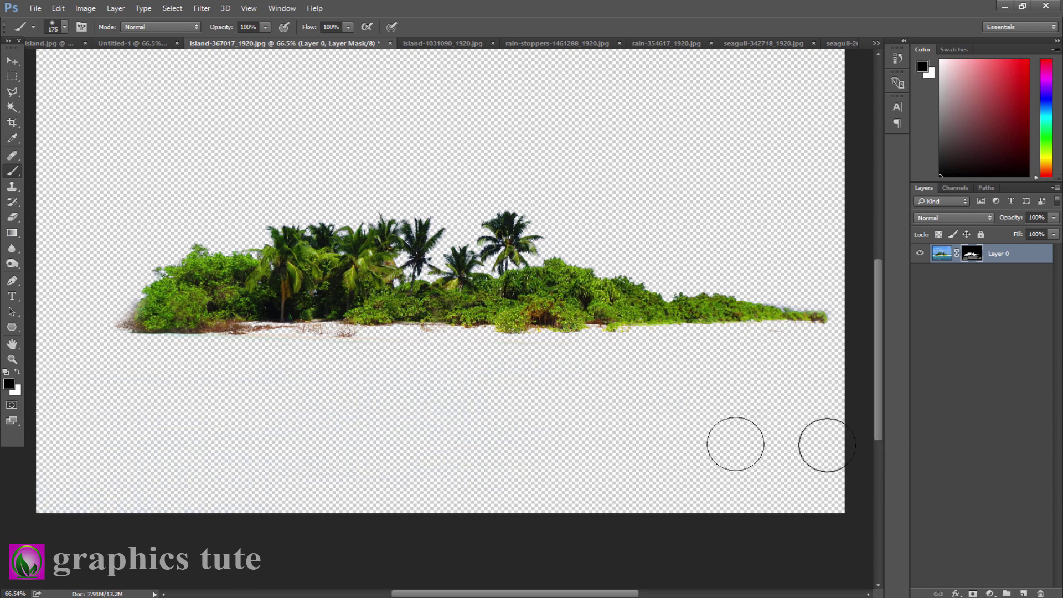
- Place the masked island in the Untitled-1 document, scaled to about 25.8% and resting on the water surface in the glass
left_click(15, 60)
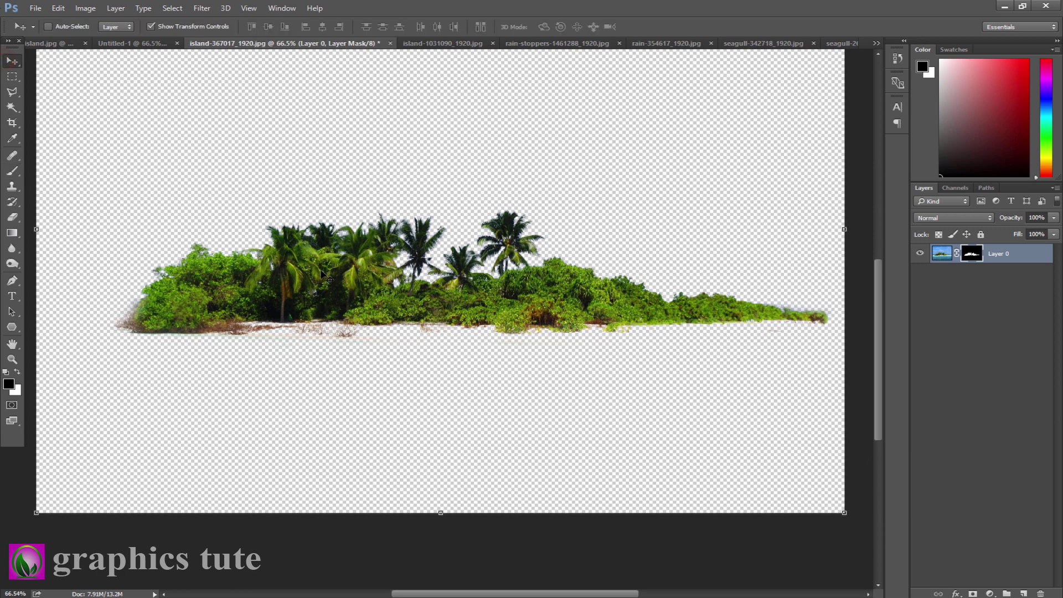
left_click_drag(321, 271, 556, 352)
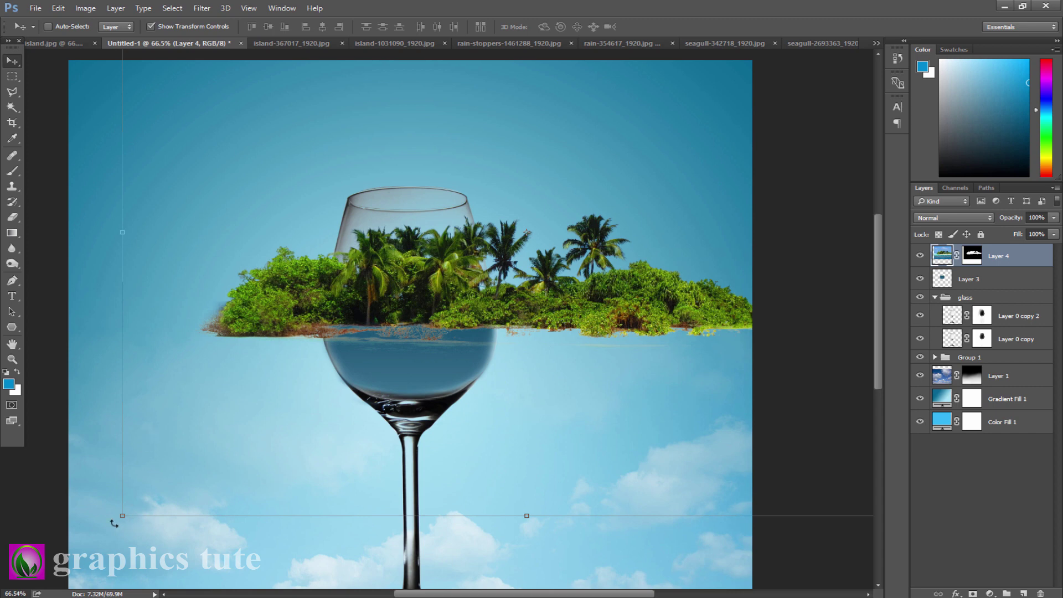
left_click_drag(120, 515, 389, 328)
left_click_drag(575, 263, 492, 276)
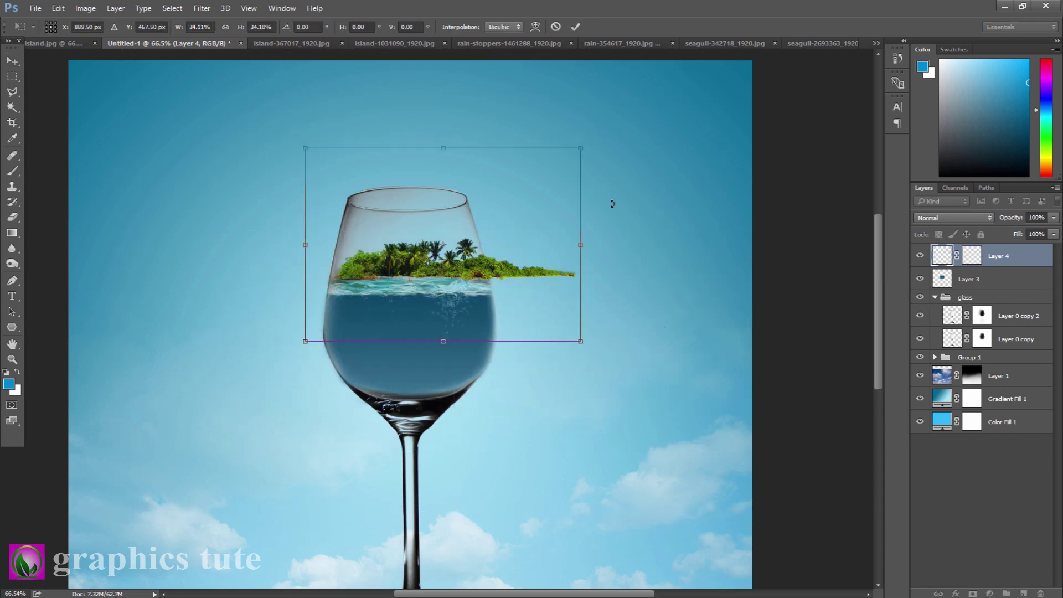
left_click_drag(580, 151, 541, 163)
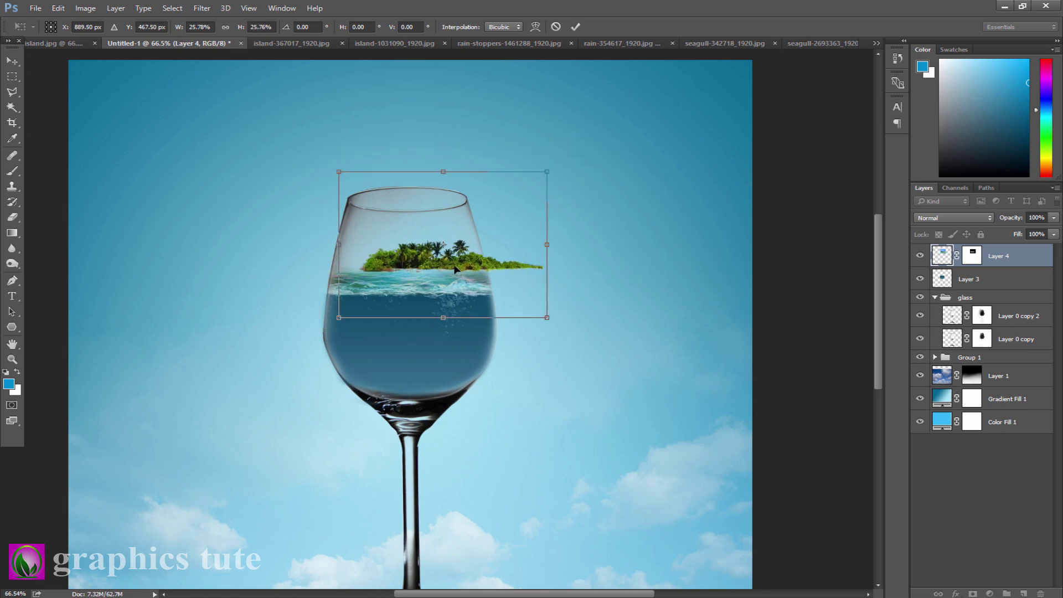
left_click_drag(450, 257, 429, 271)
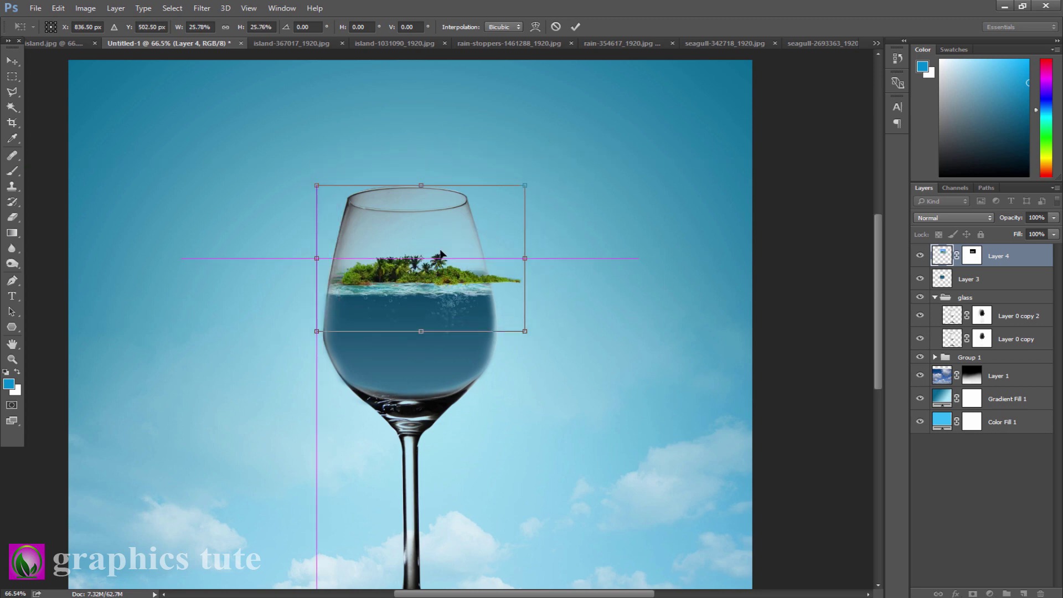
left_click(576, 26)
- Close the island-367017_1920.jpg document
left_click(299, 44)
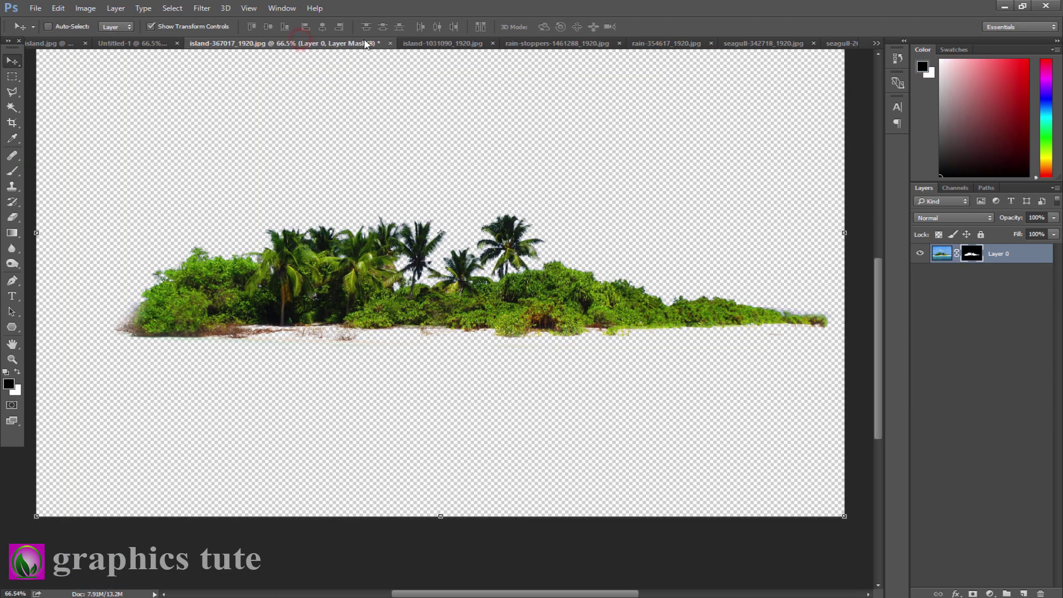
left_click(390, 43)
left_click(535, 231)
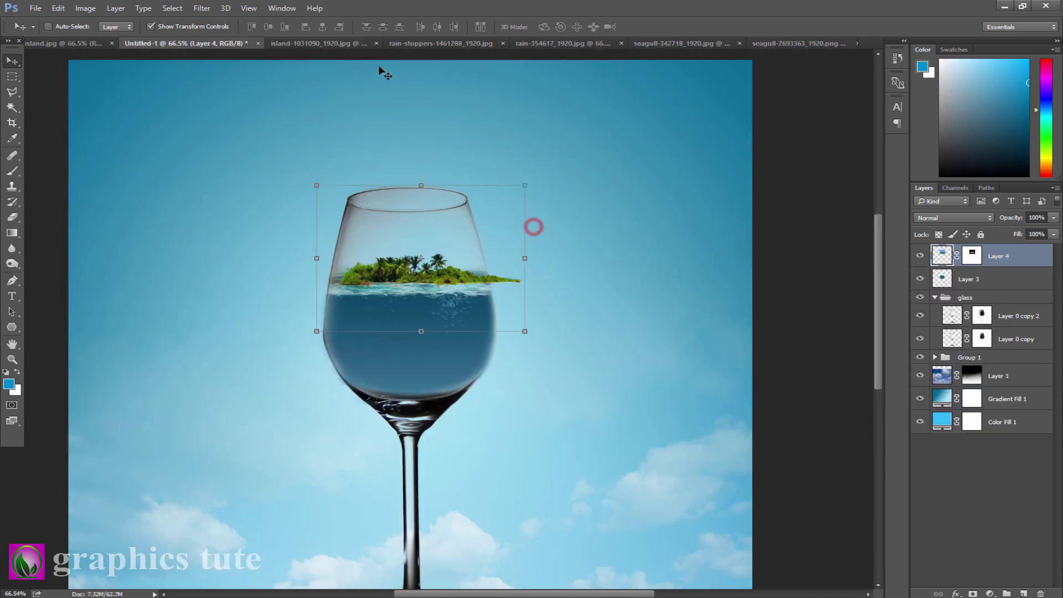
- Switch to the island-1031090_1920.jpg document and convert its locked Background into an editable layer
left_click(300, 43)
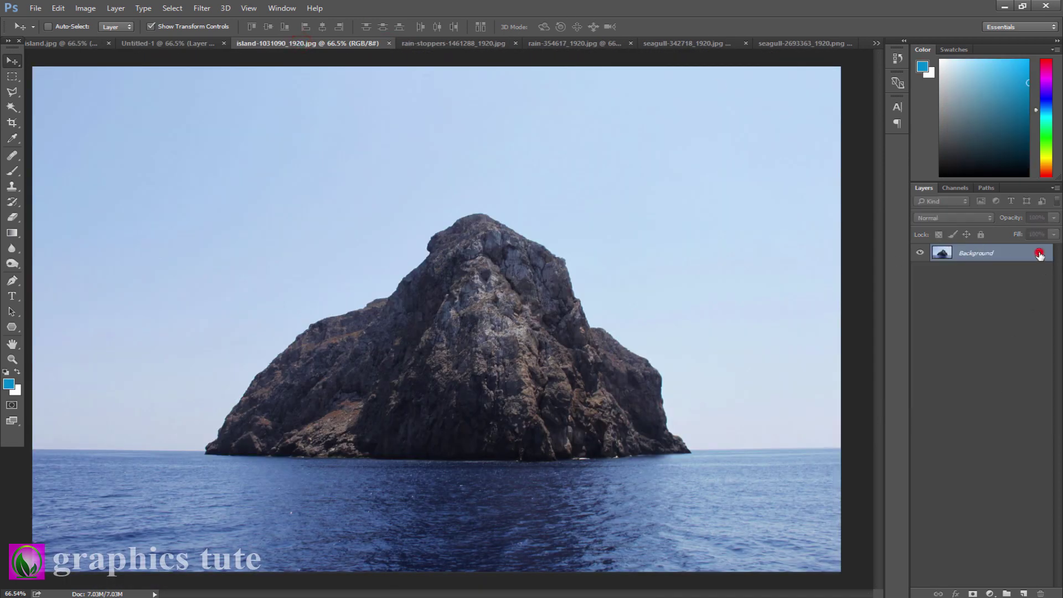
left_click(1040, 253)
key("z")
left_click_drag(456, 413, 467, 454)
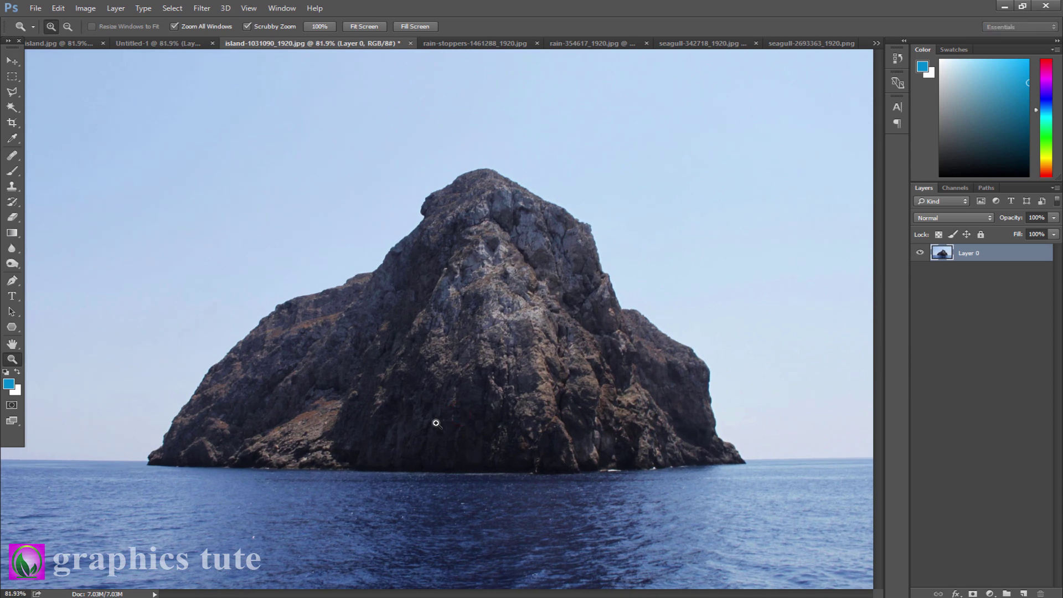
- Select the whole rock above the sea with the Quick Selection tool
right_click(13, 107)
left_click(57, 105)
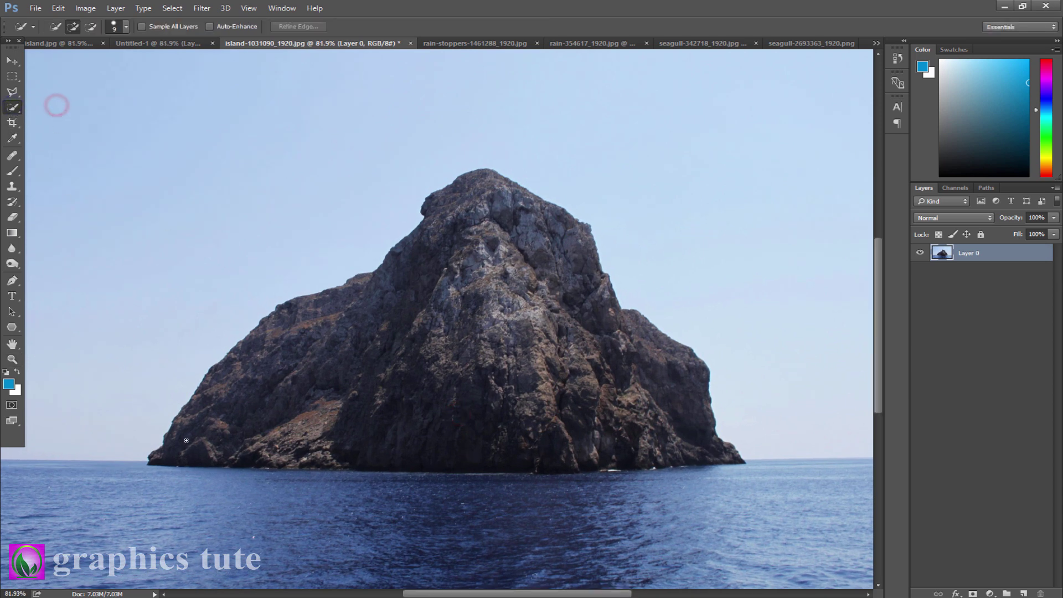
mouse_move(186, 443)
left_mouse_down()
mouse_move(236, 377)
mouse_move(408, 294)
mouse_move(488, 295)
mouse_move(492, 208)
mouse_move(623, 395)
left_mouse_up()
left_click(325, 455)
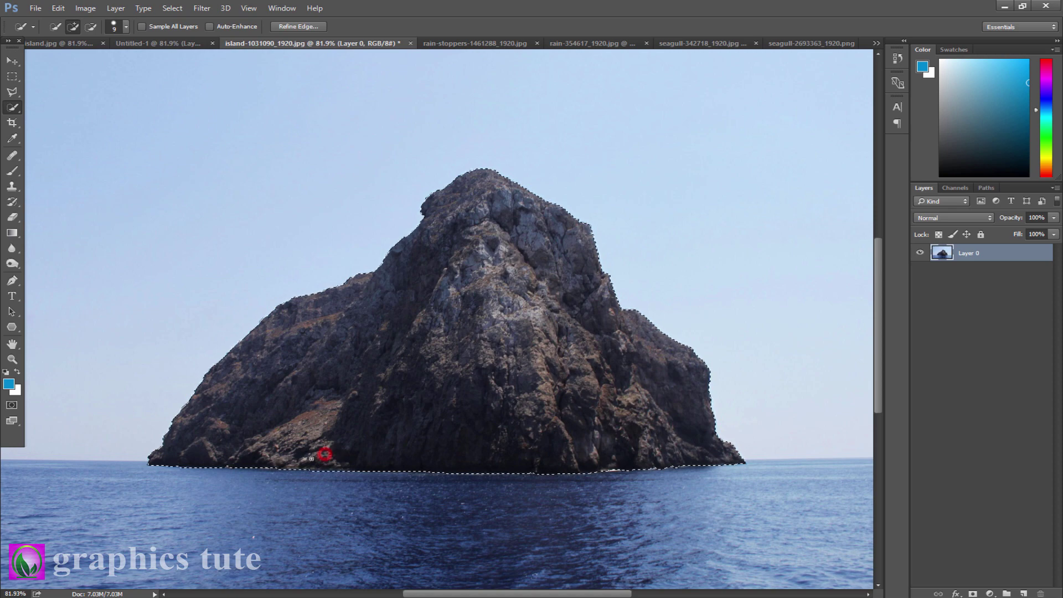
- Move the selected rock into the Untitled-1 document and scale it to about 23.4%
key("v")
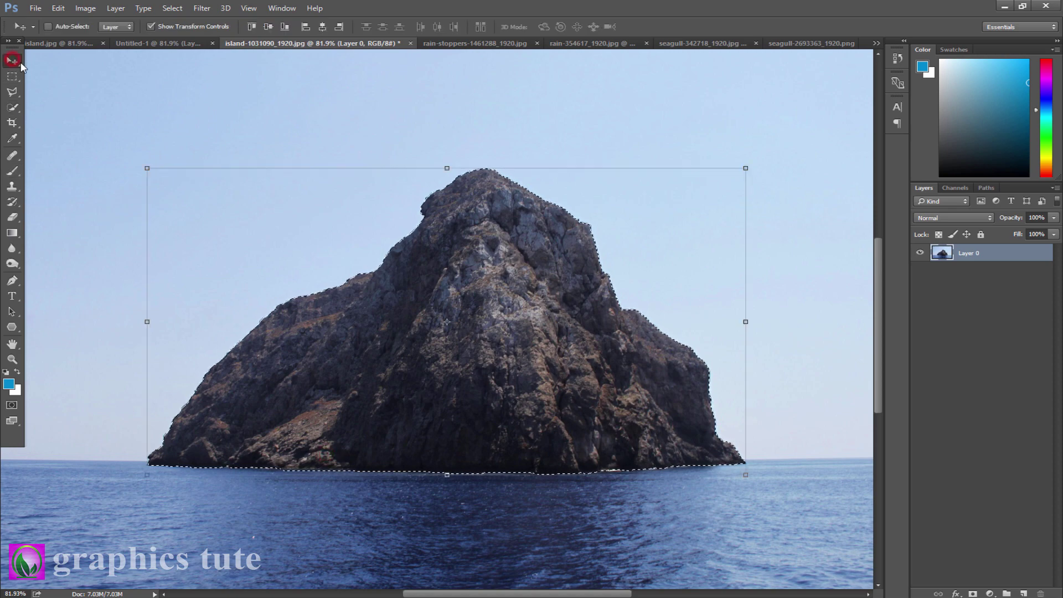
left_click_drag(363, 318, 548, 431)
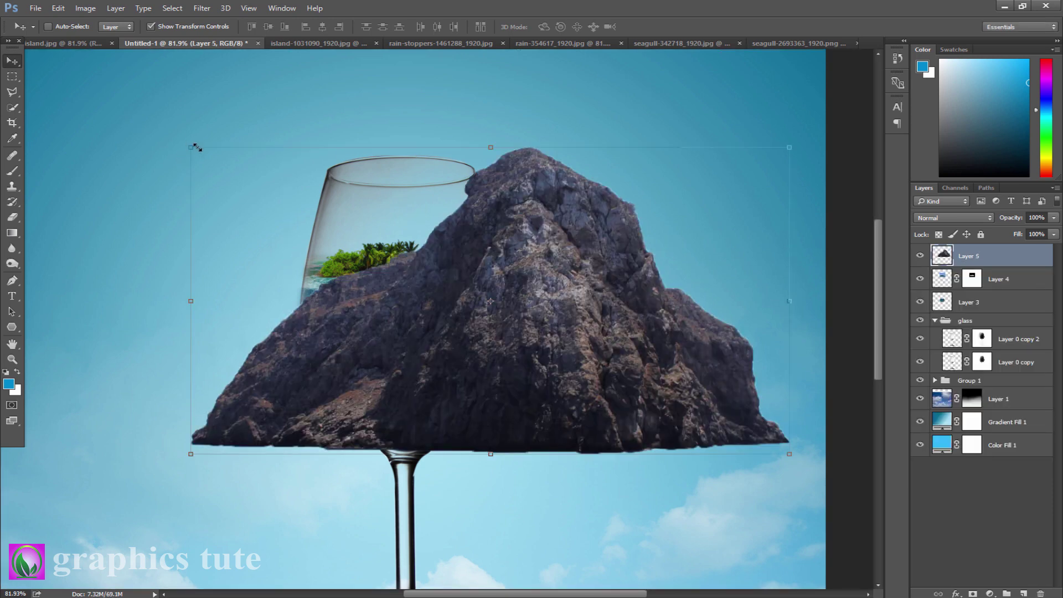
left_click_drag(195, 148, 414, 277)
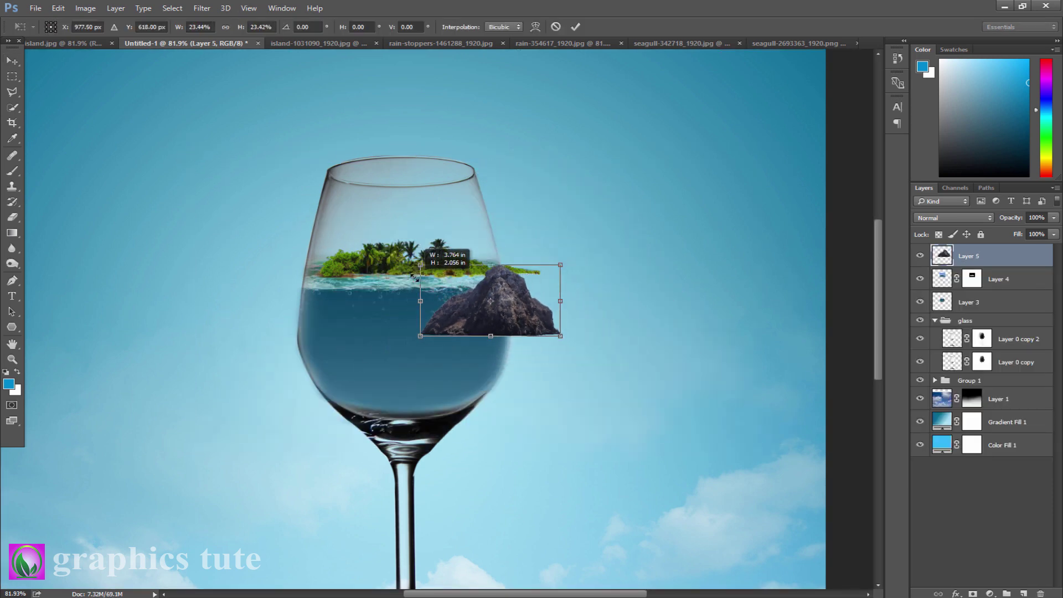
- Flip the rock vertically and position it underwater in the glass, directly beneath the island
right_click(522, 317)
left_click(570, 505)
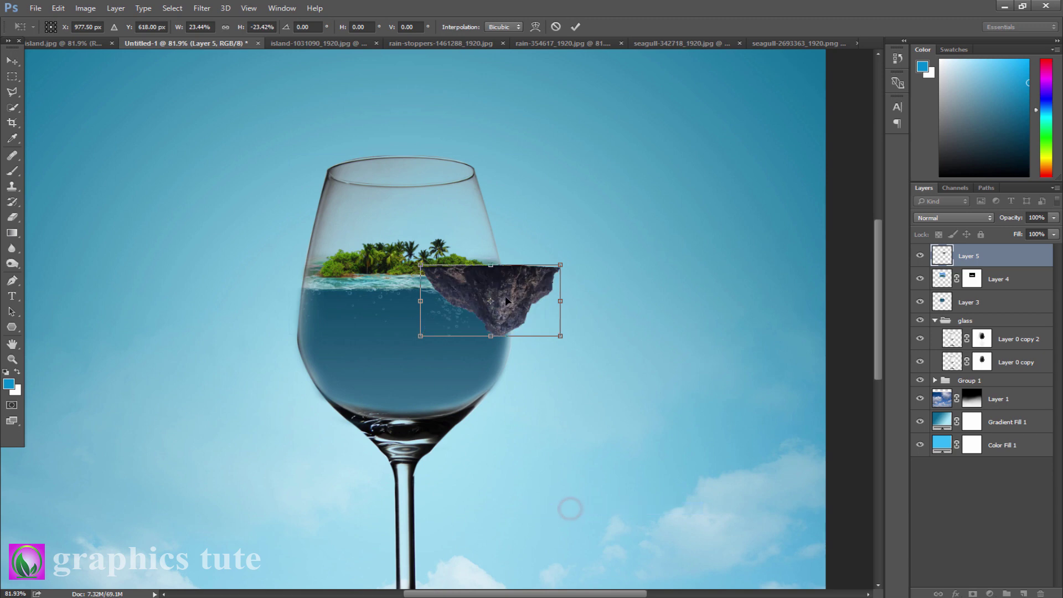
left_click_drag(507, 301, 437, 368)
left_click(575, 28)
- Blend the rock layer in Soft Light mode at 71% opacity
key("z")
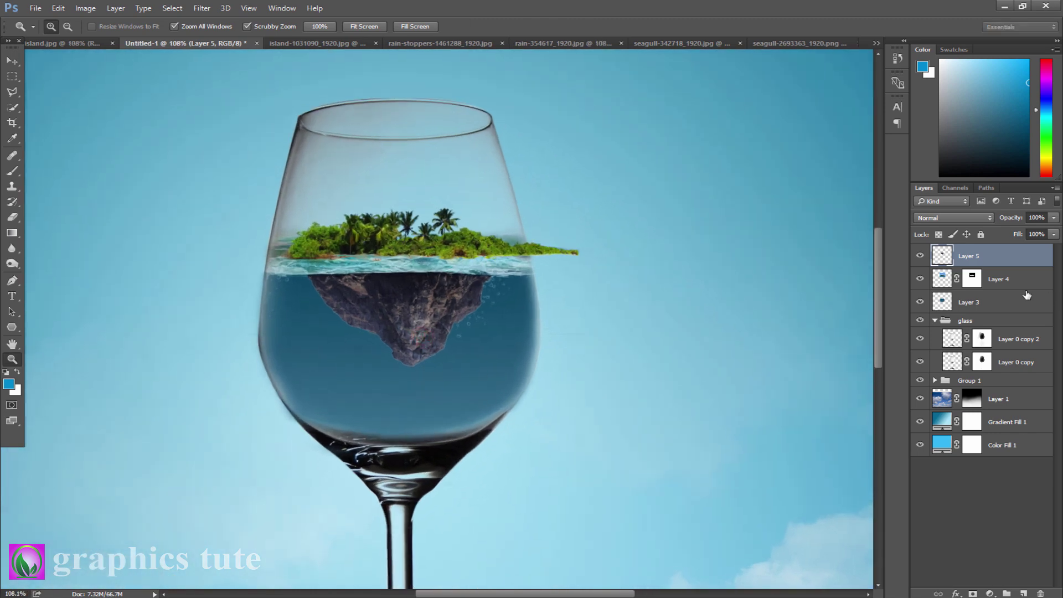
left_click(970, 218)
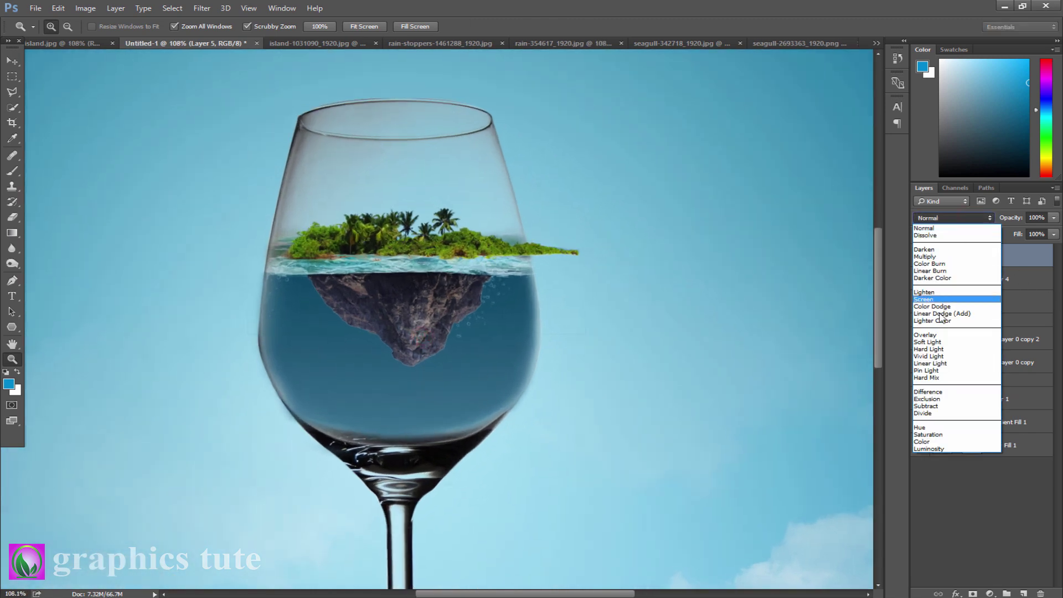
left_click(940, 342)
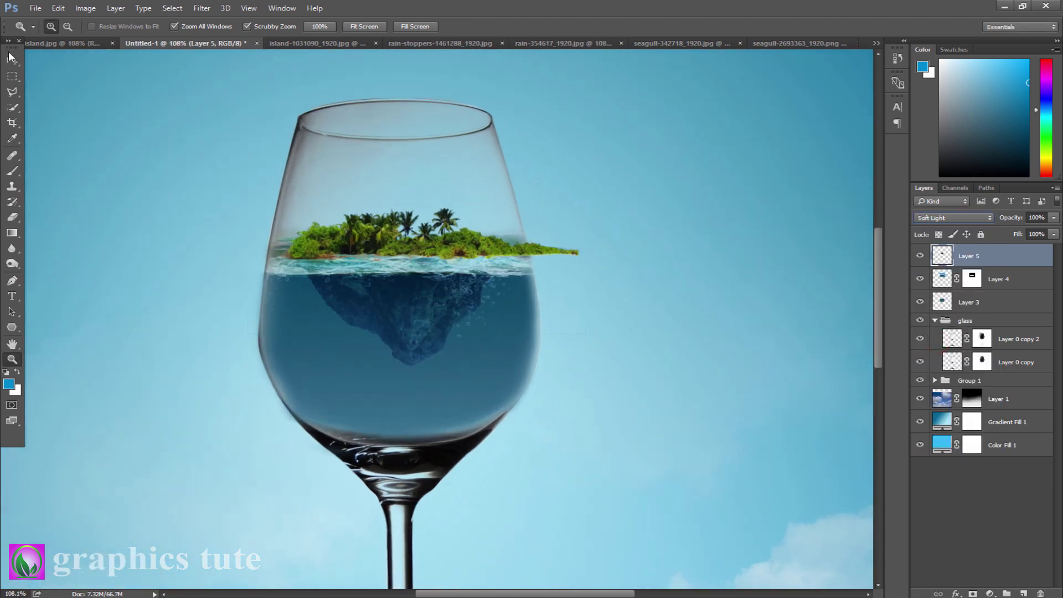
left_click(12, 61)
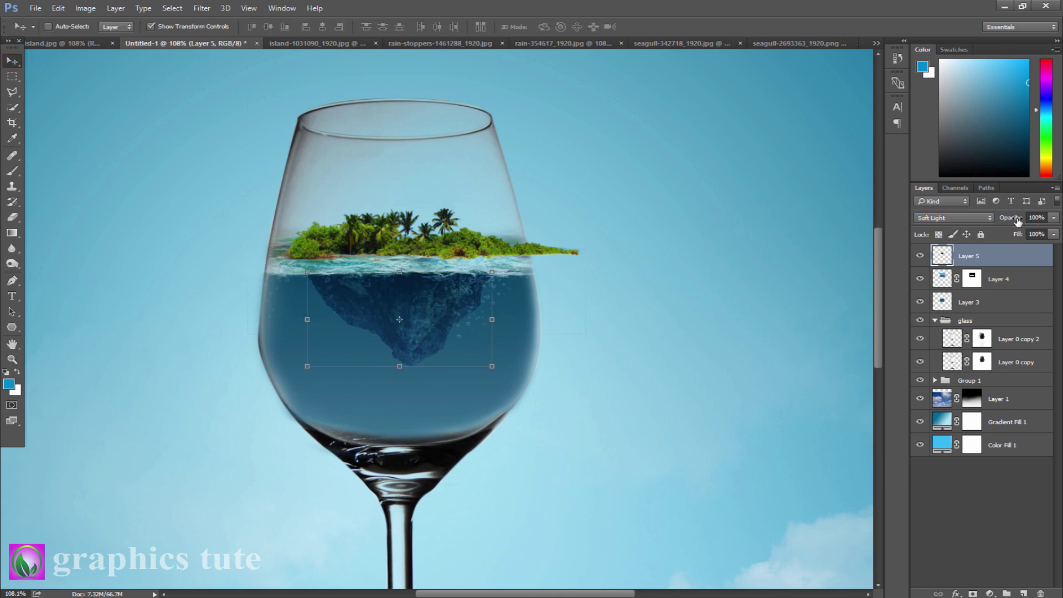
left_click_drag(1000, 221, 999, 220)
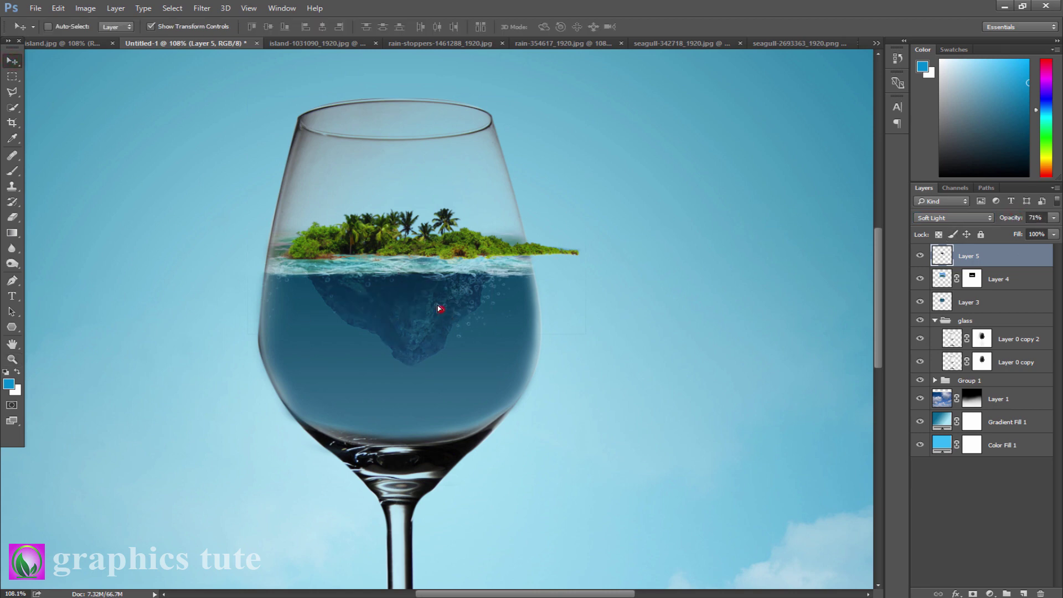
- Bring the island layer above the rock, lower it onto the waterline and narrow it to about 88.5% width
left_click_drag(439, 309, 439, 308)
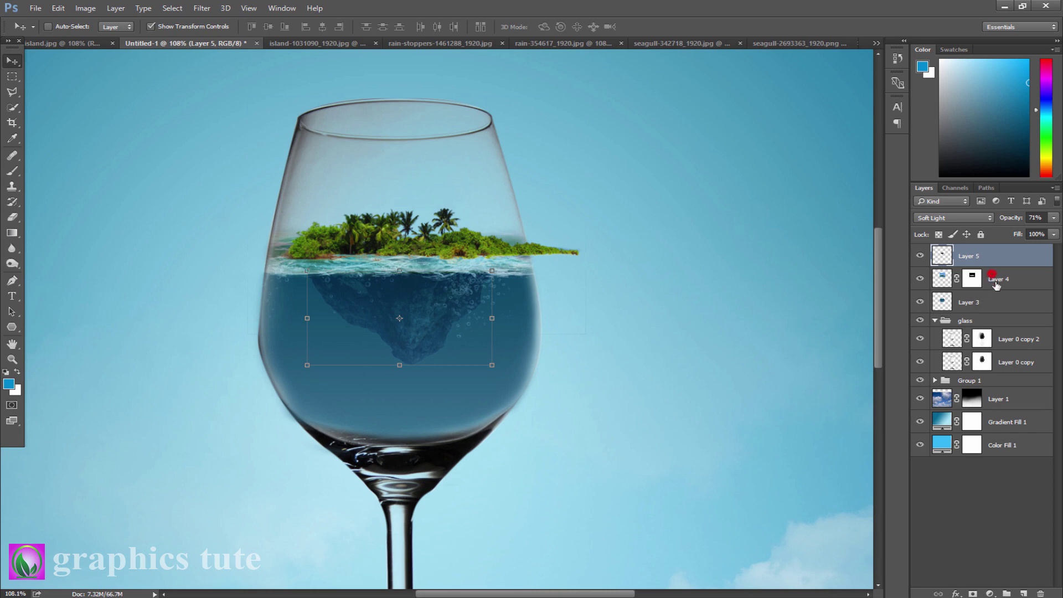
left_click_drag(997, 285, 981, 258)
left_click_drag(407, 237, 421, 252)
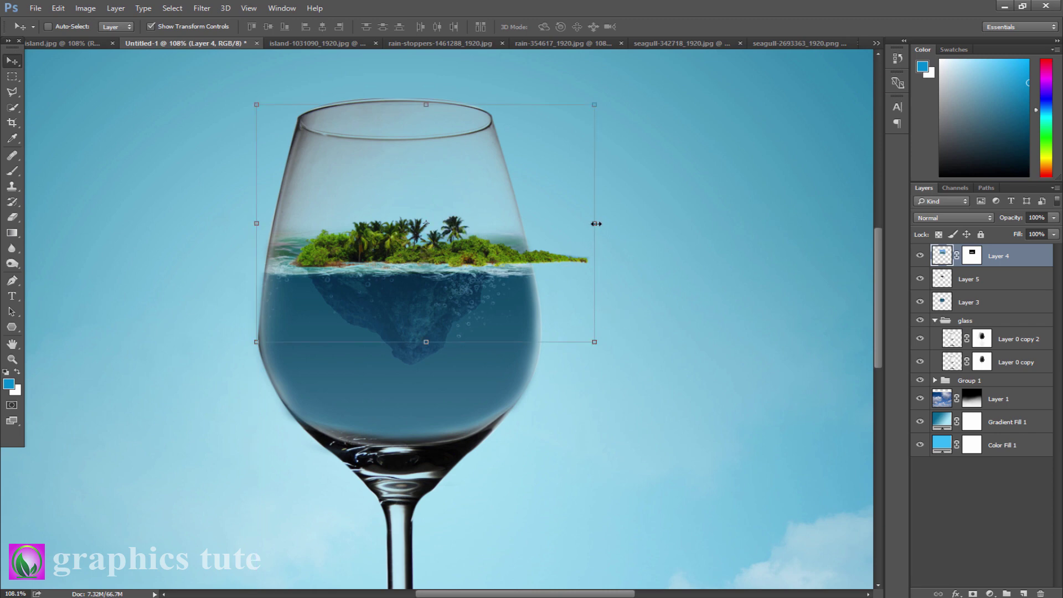
left_click_drag(595, 223, 567, 223)
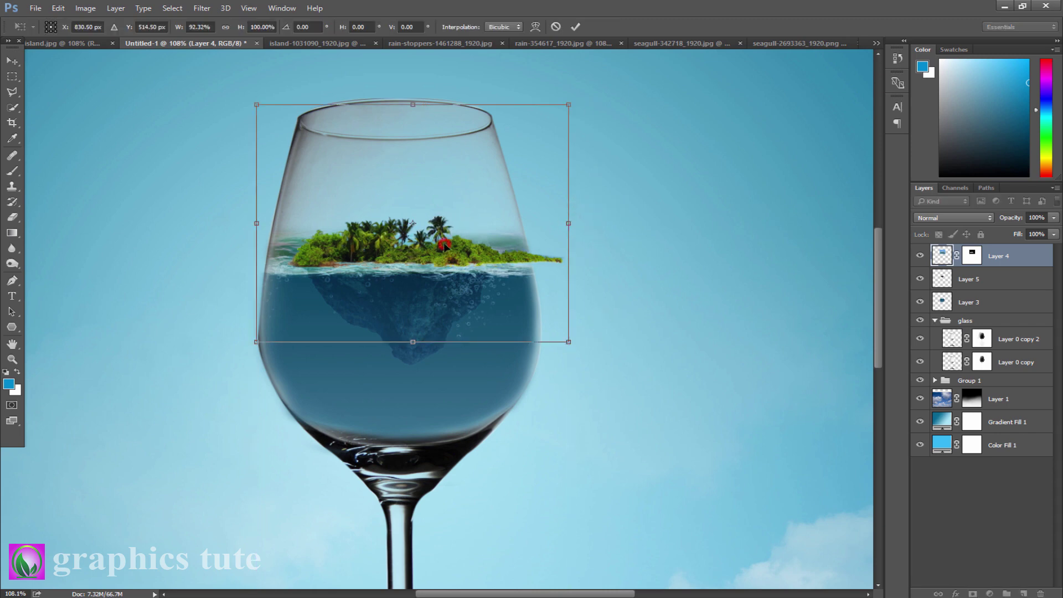
left_click_drag(445, 246, 448, 247)
left_click_drag(257, 226, 272, 225)
left_click(575, 26)
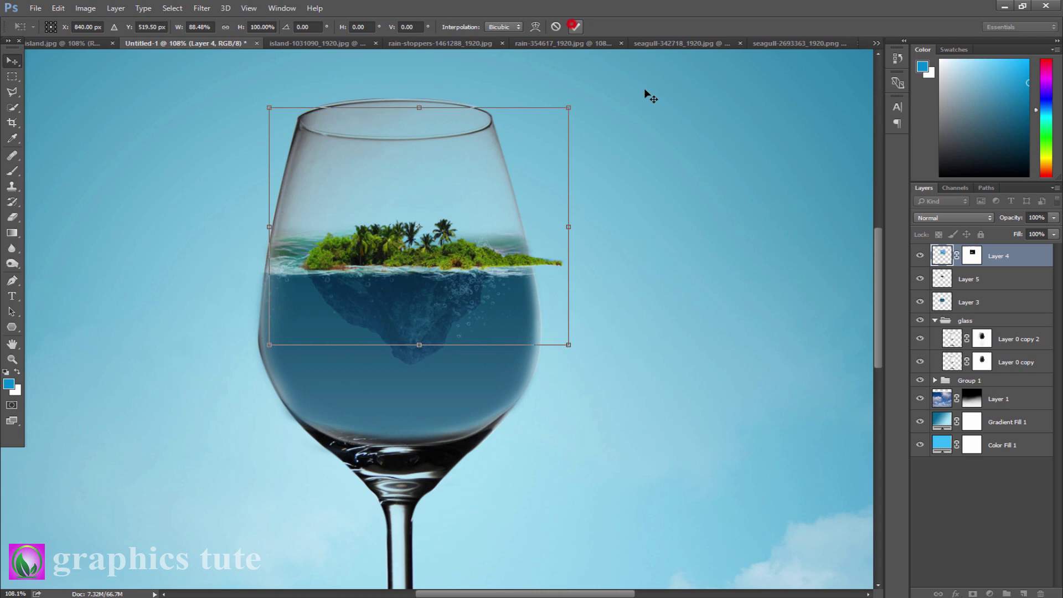
- Mask out the strip of island sticking out past the glass with a small black brush on Layer 4's mask
left_click(978, 257)
left_click(13, 170)
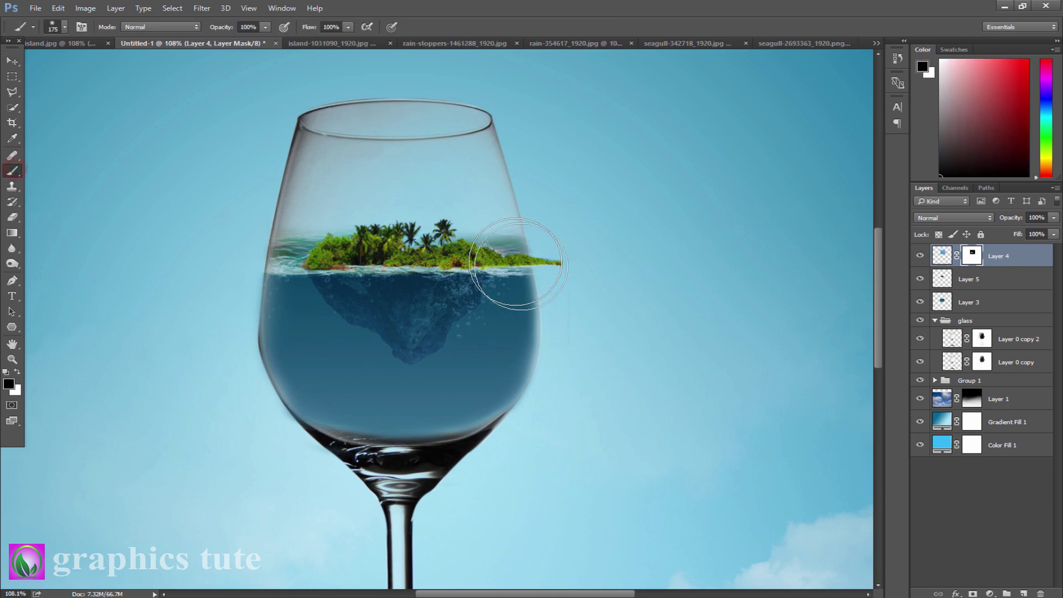
key("bracketleft")
key("bracketleft")
key("bracketleft")
key("bracketleft")
key("bracketleft")
key("bracketleft")
key("bracketleft")
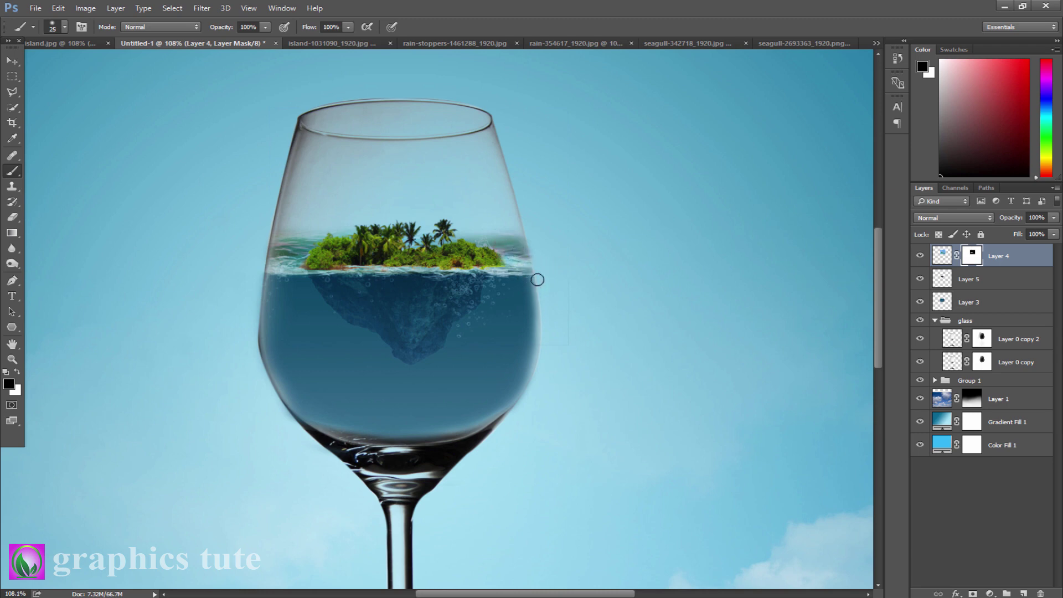
- Add a layer above the rock and shade around the island's base with a soft 20 px black brush at 34% opacity
left_click(971, 280)
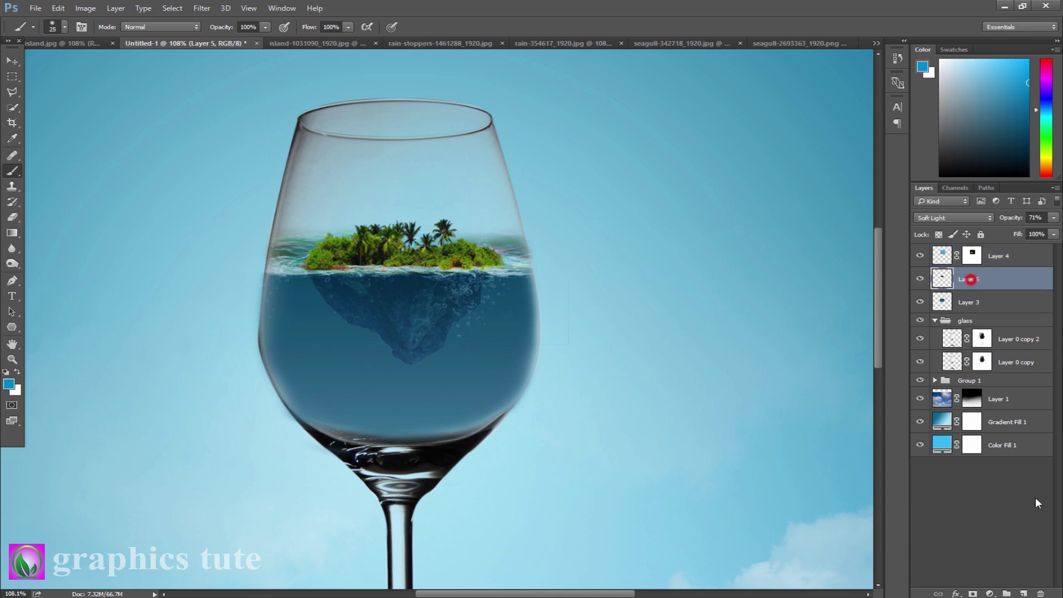
left_click(1024, 594)
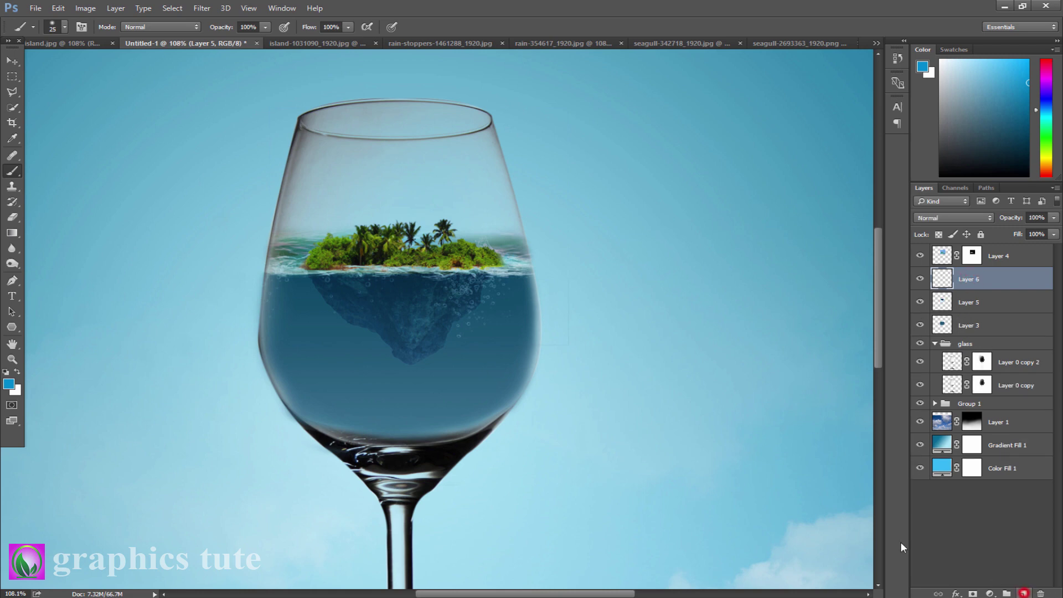
left_click(5, 372)
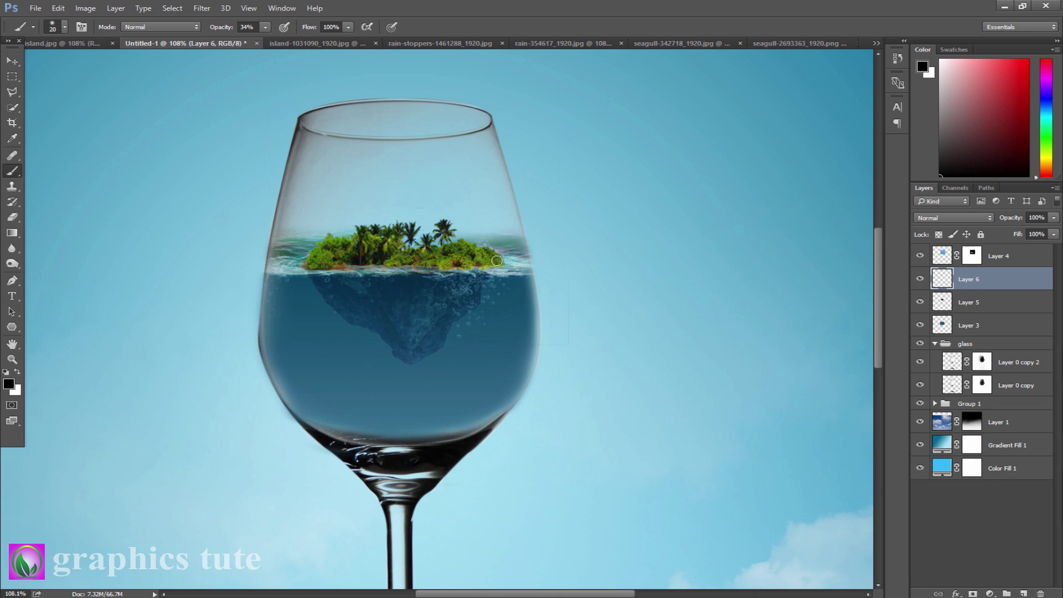
left_click(12, 359)
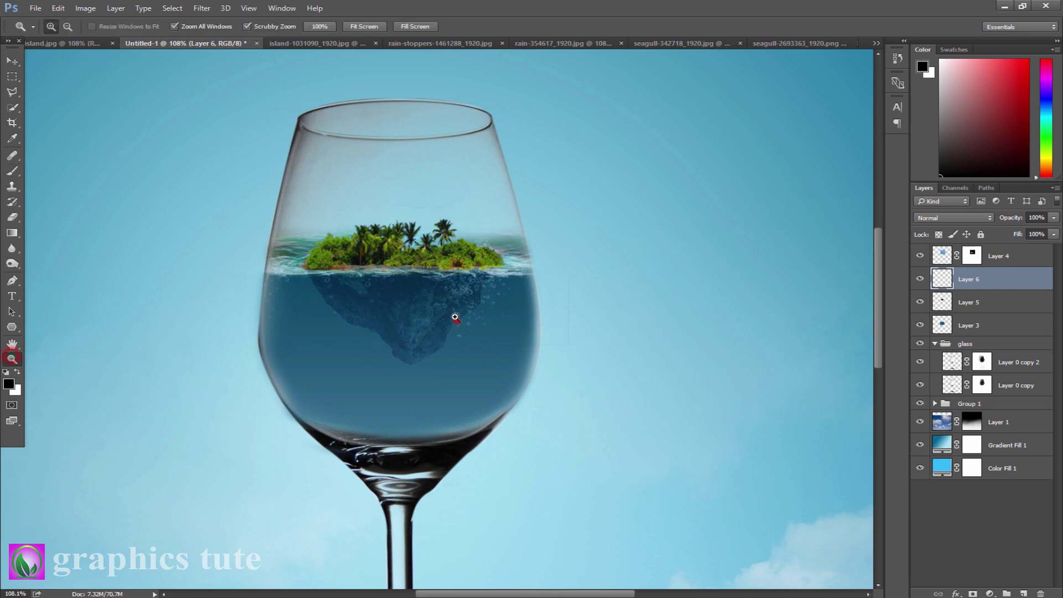
left_click_drag(456, 318, 472, 323)
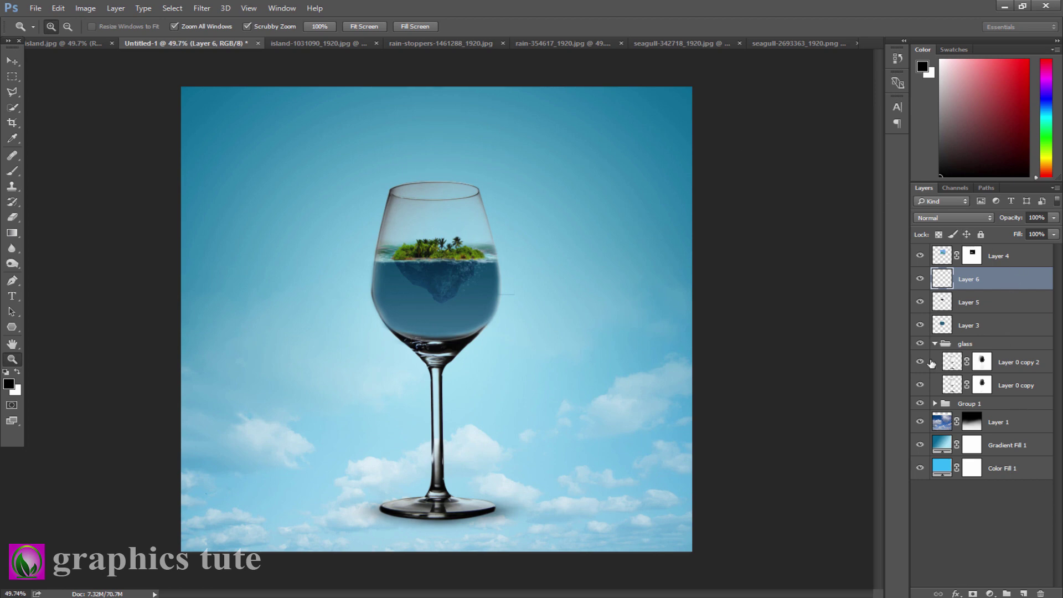
- Create a new layer above Group 1 and choose the 563 px cloud brush with white as the paint color
left_click(1007, 407)
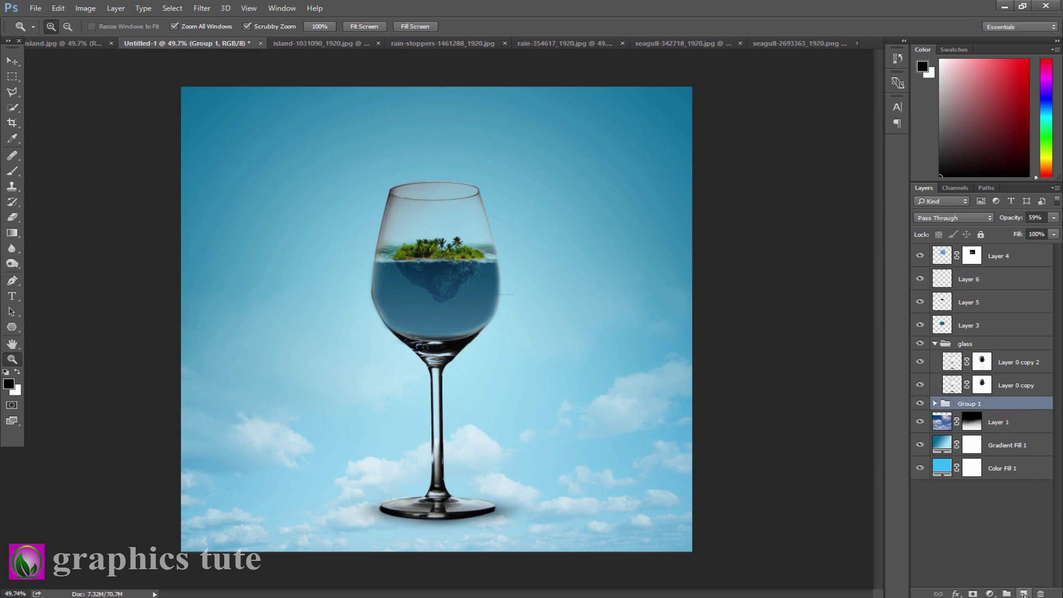
left_click(1025, 594)
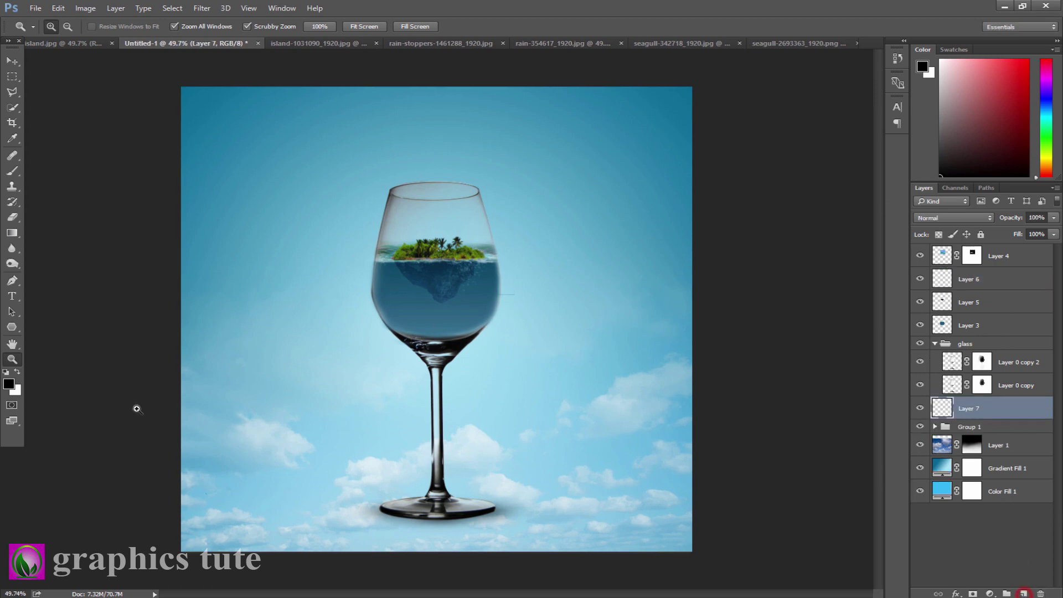
left_click(12, 171)
left_click(65, 29)
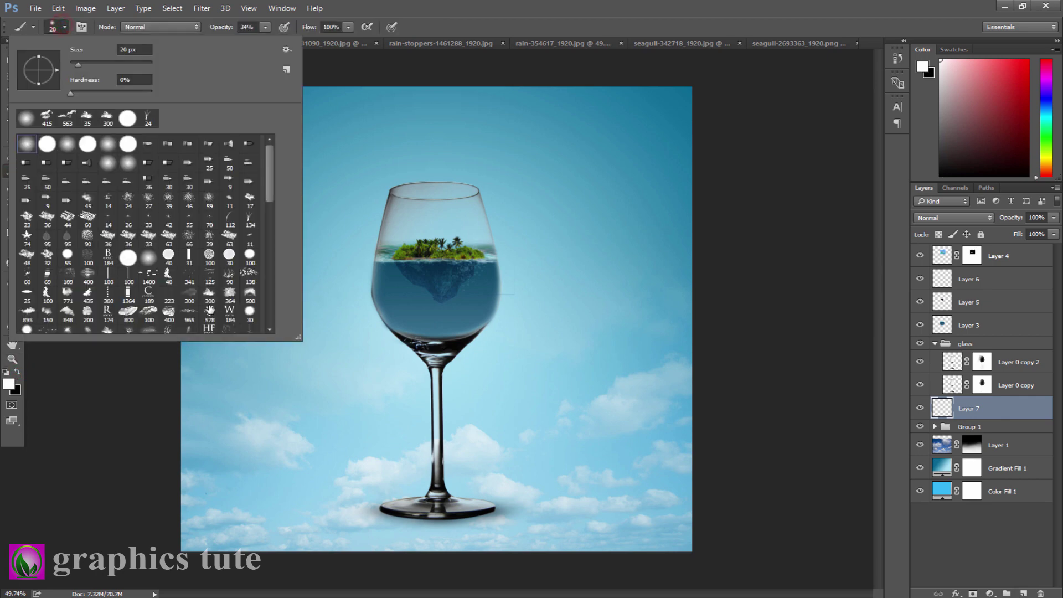
scroll(210, 309, "down", 13)
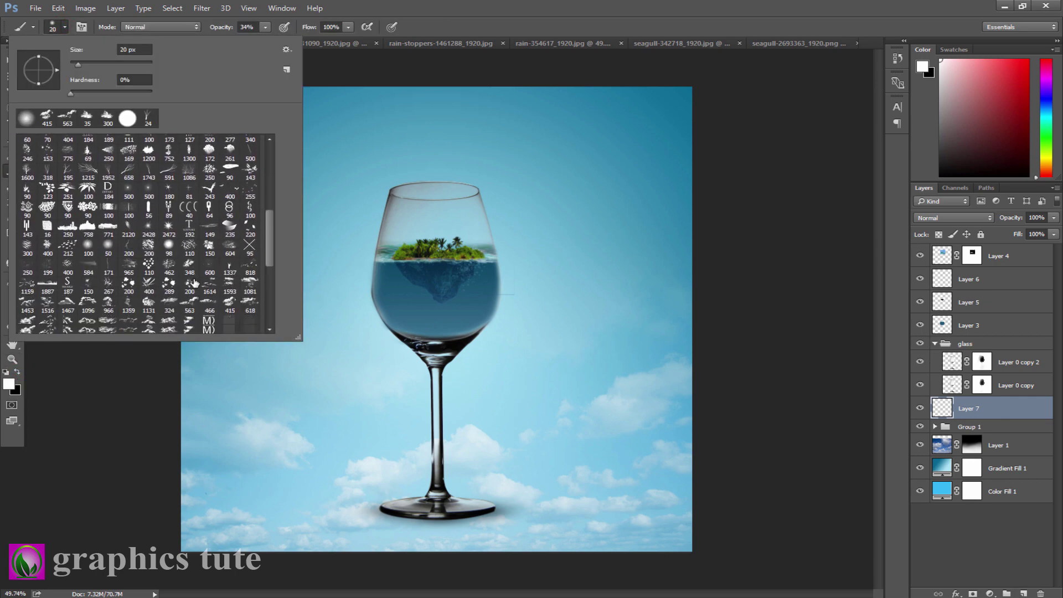
scroll(194, 283, "down", 2)
left_click(192, 272)
left_click(484, 25)
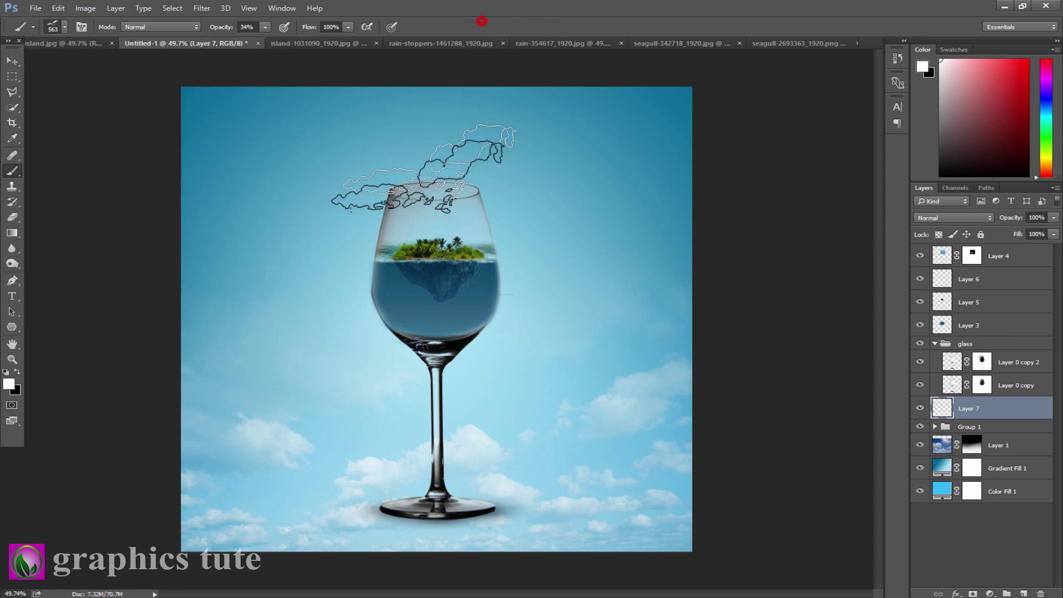
- Undo the faint test cloud, raise the brush opacity to 100% and stamp a cloud behind the glass rim
left_click(427, 181)
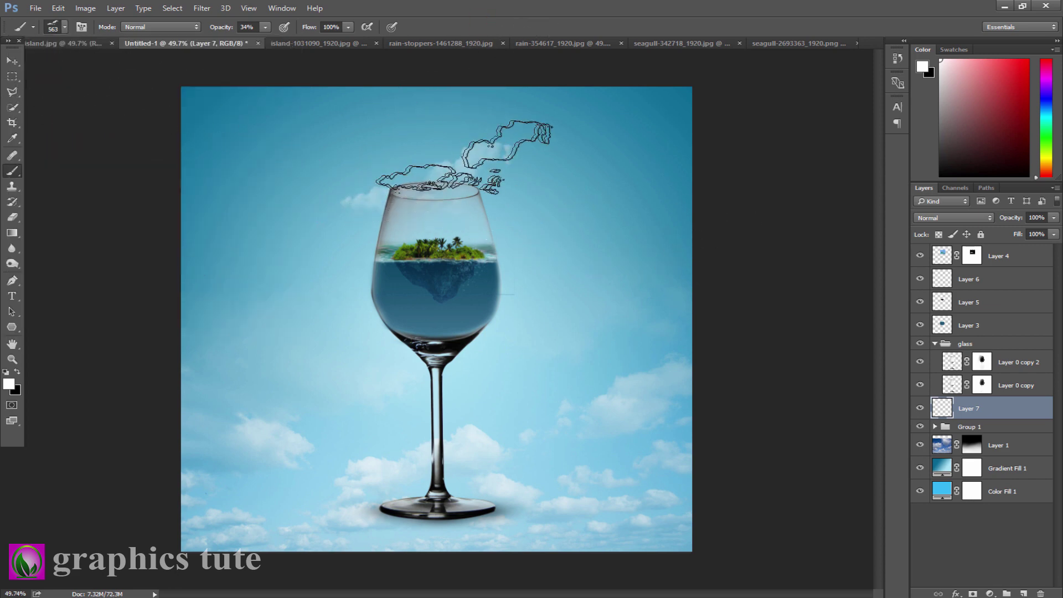
key("ctrl+z")
left_click_drag(219, 27, 576, 41)
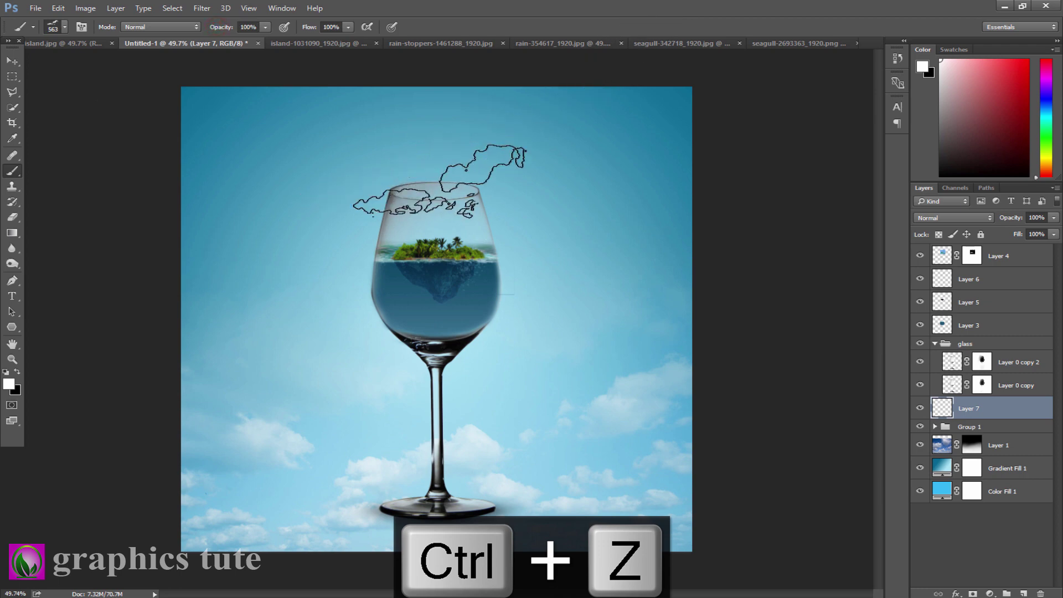
left_click(428, 179)
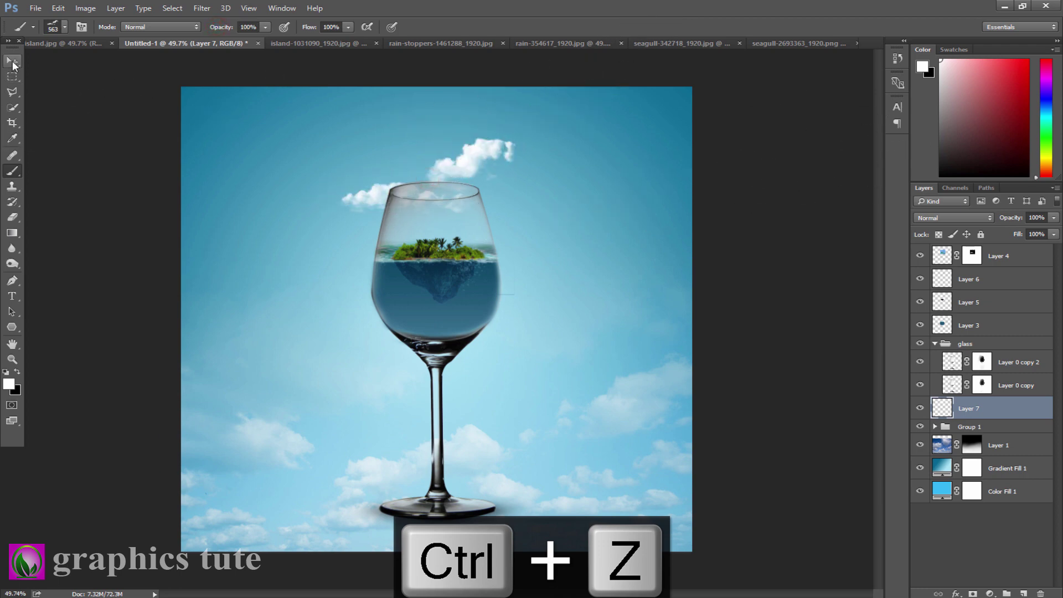
- Enlarge the cloud around its center to about 130%
left_click(12, 60)
left_click_drag(516, 221, 539, 234)
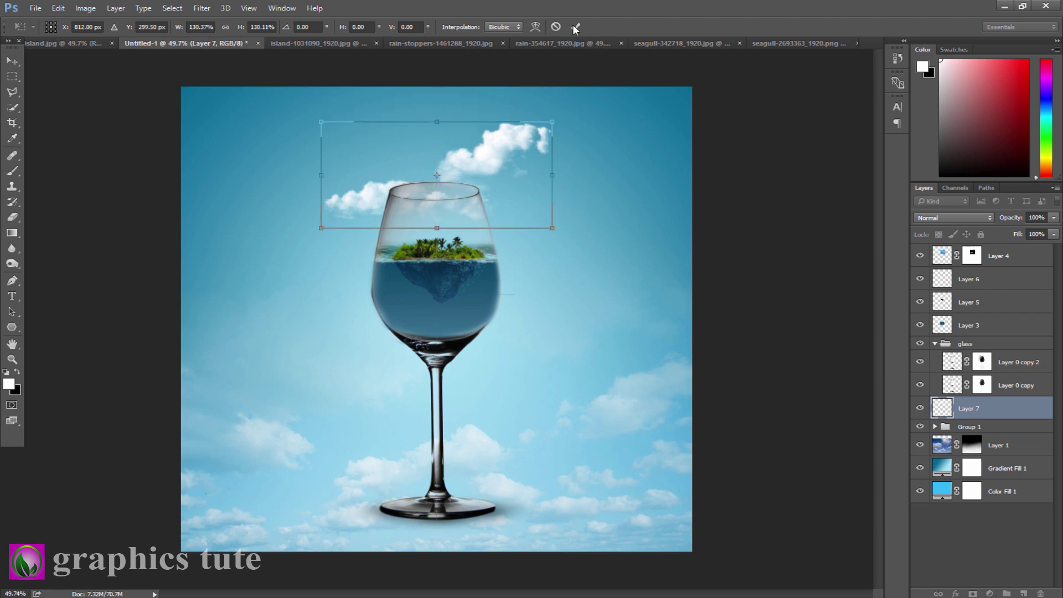
left_click(575, 28)
left_click(7, 362)
left_click_drag(390, 369, 389, 368)
- Close the island-1031090_1920.jpg document without saving its changes
left_click(12, 61)
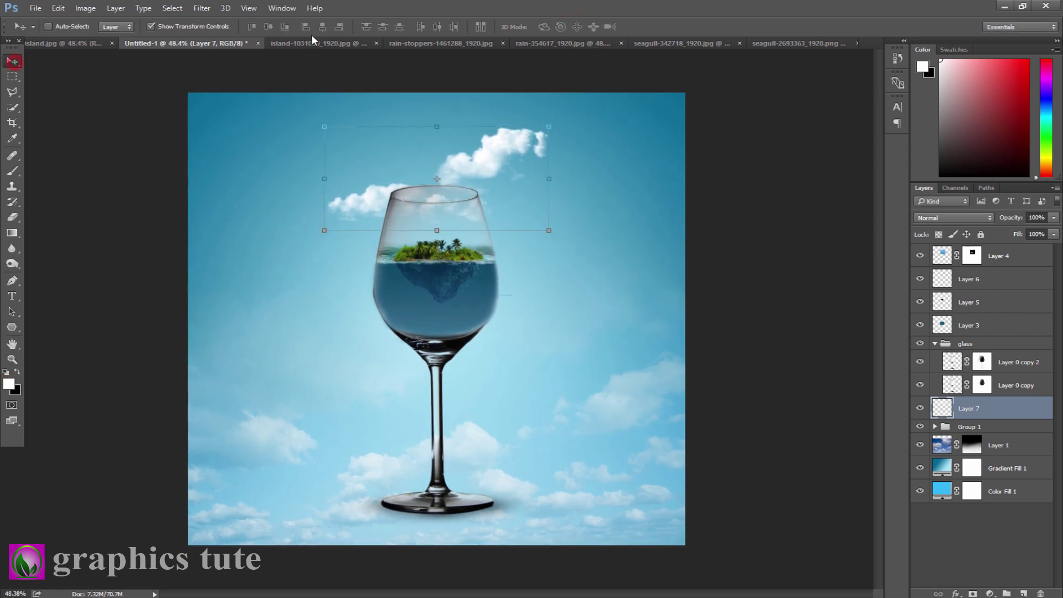
left_click(313, 43)
left_click(411, 43)
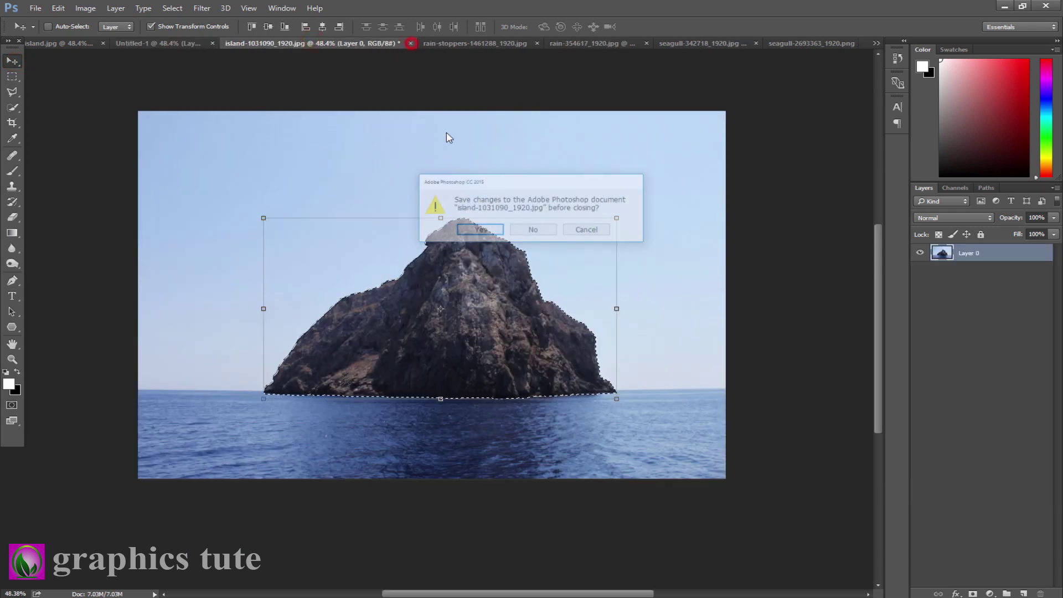
left_click(536, 231)
- Unlock the rain-354617_1920.jpg background, move the raindrop image into the Untitled-1 document and scale it down
left_click(344, 44)
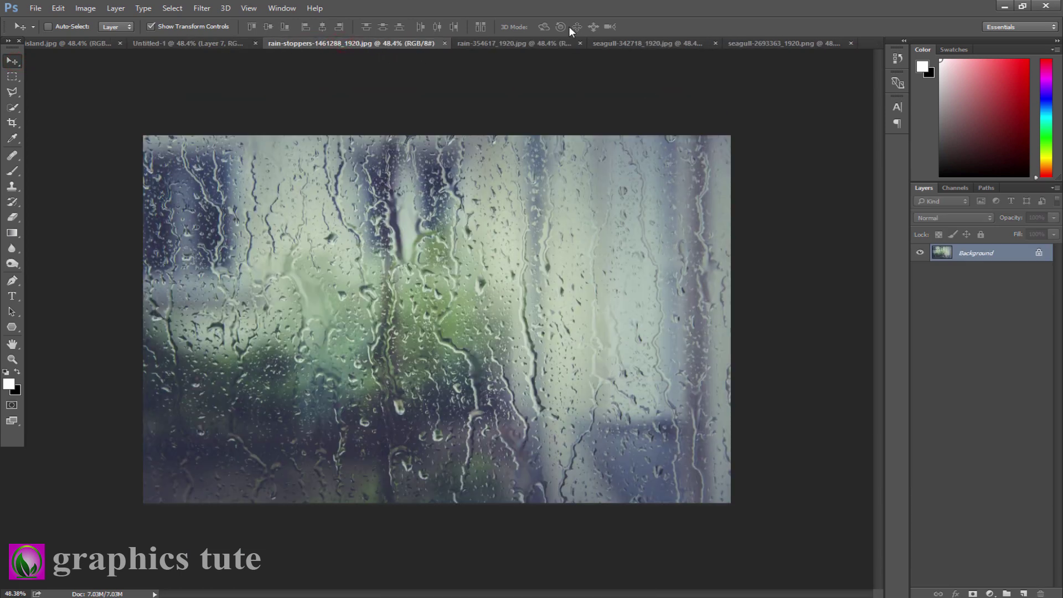
left_click(494, 44)
left_click(1039, 254)
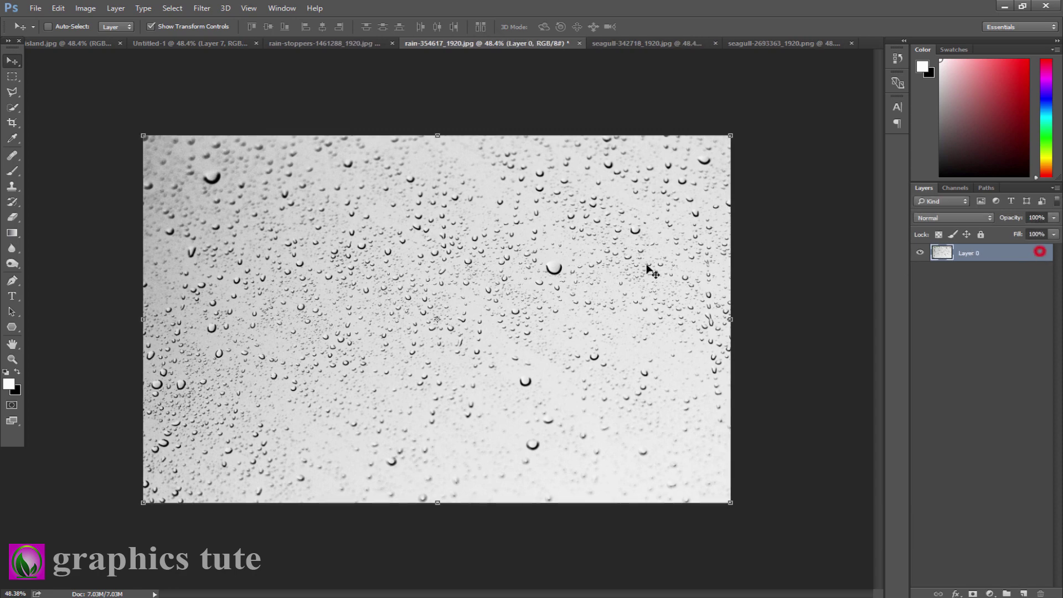
left_click_drag(387, 273, 586, 399)
left_click_drag(777, 153, 595, 261)
left_click(575, 27)
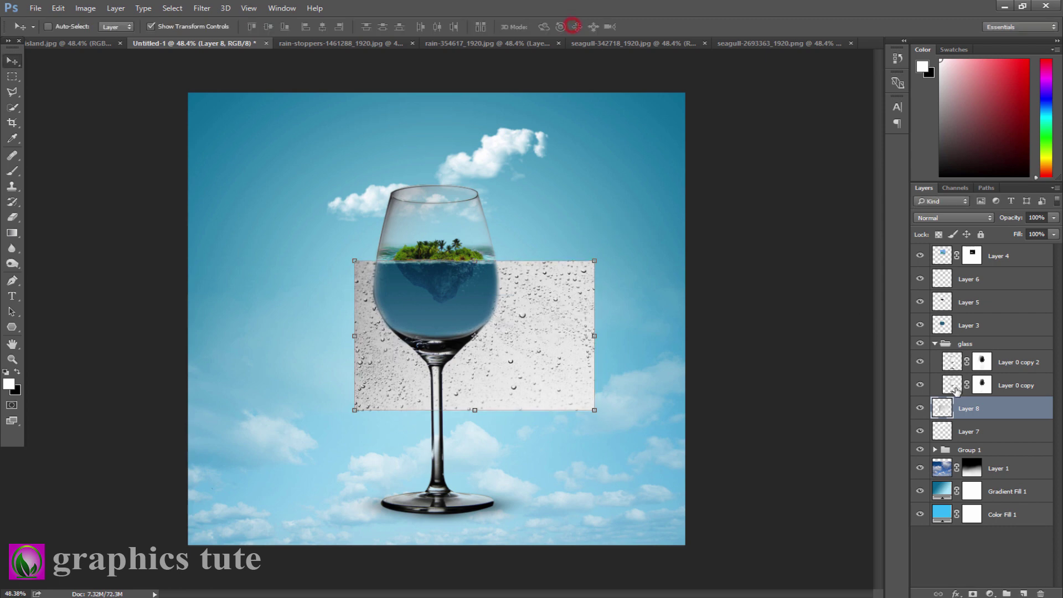
- Bring the raindrop layer to the top of the layer stack and position it over the glass bowl
left_click_drag(982, 390, 983, 315)
left_click_drag(506, 357, 465, 295)
left_click_drag(976, 325, 991, 262)
- Try Screen and Overlay blending on the raindrop layer, and settle on Soft Light
left_click(955, 218)
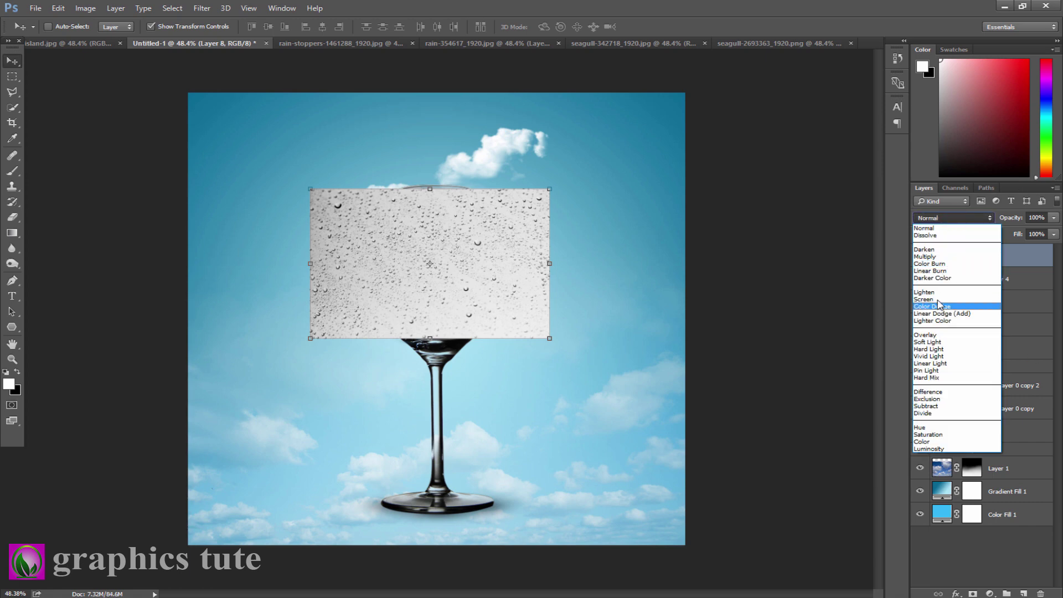
left_click(937, 303)
left_click(12, 359)
left_click(459, 292)
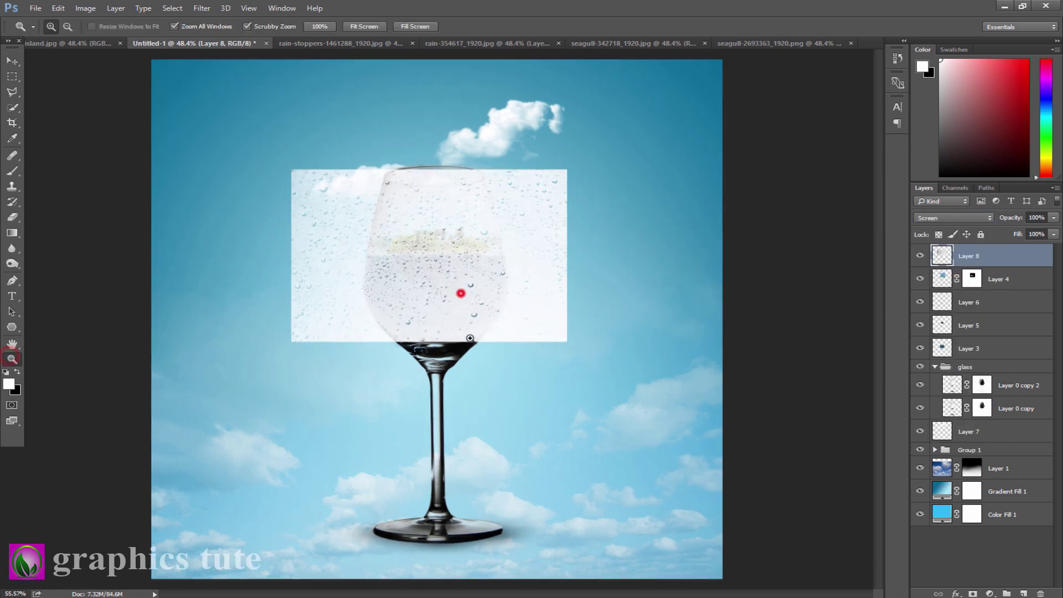
left_click(957, 219)
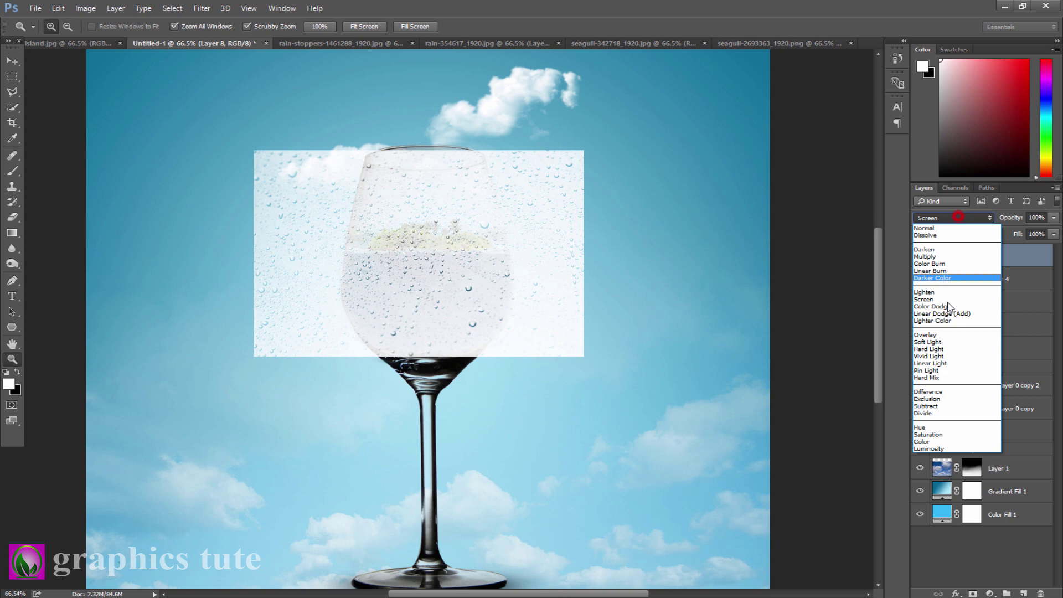
left_click(936, 334)
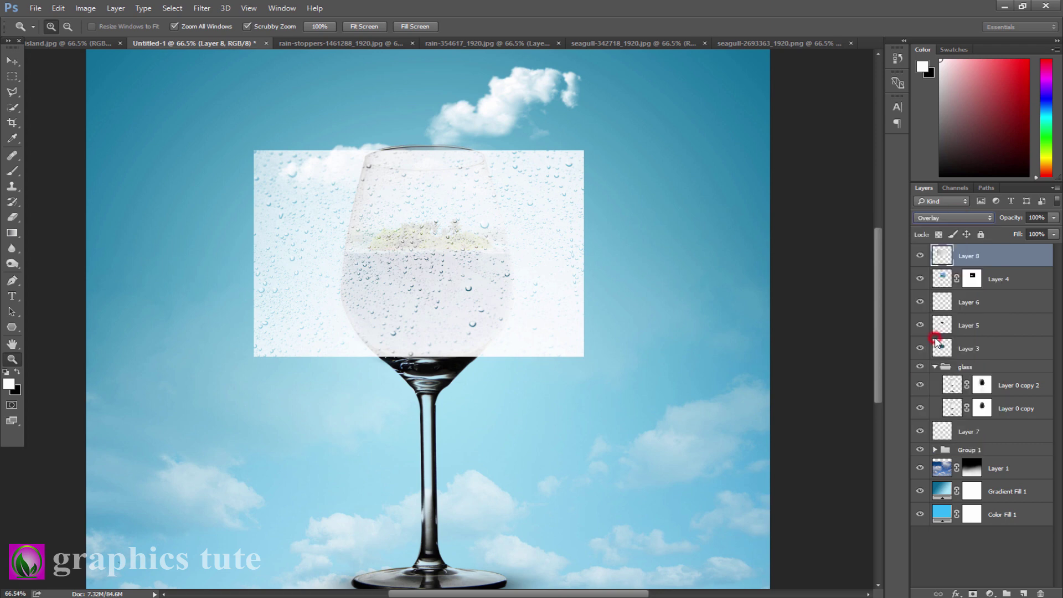
left_click(955, 219)
left_click(936, 345)
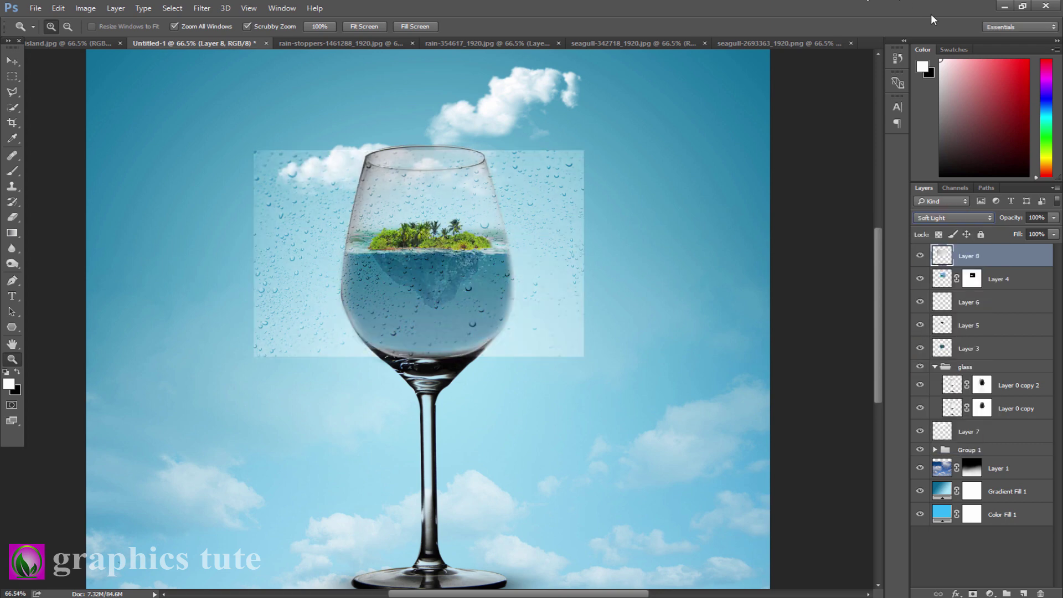
- Scale the raindrop layer to about 72% and position it over the water-filled part of the glass
left_click_drag(391, 299, 397, 304)
left_click(13, 60)
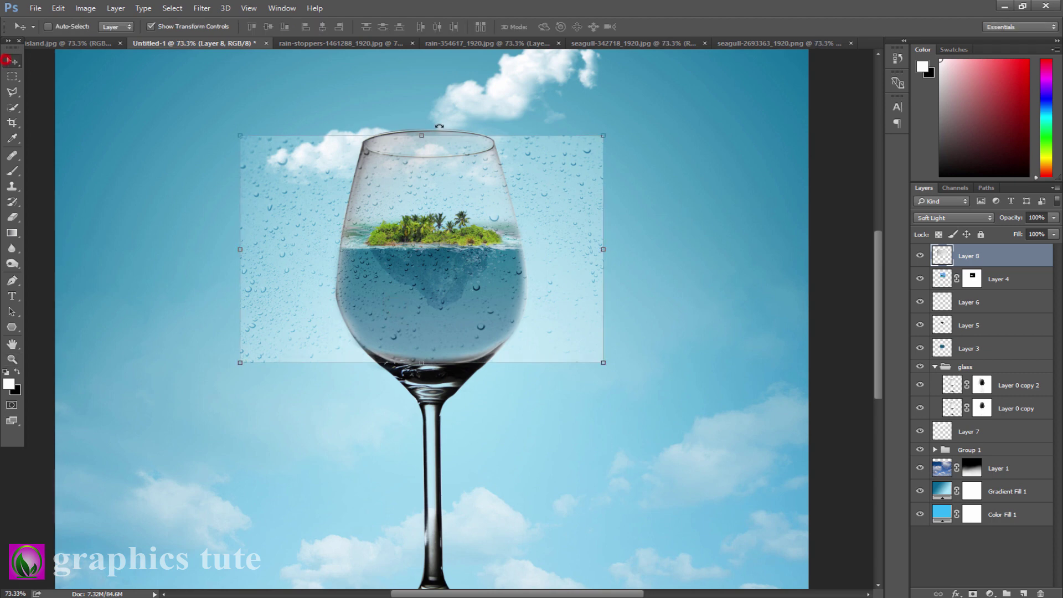
left_click_drag(603, 136, 552, 166)
left_click_drag(529, 258, 546, 287)
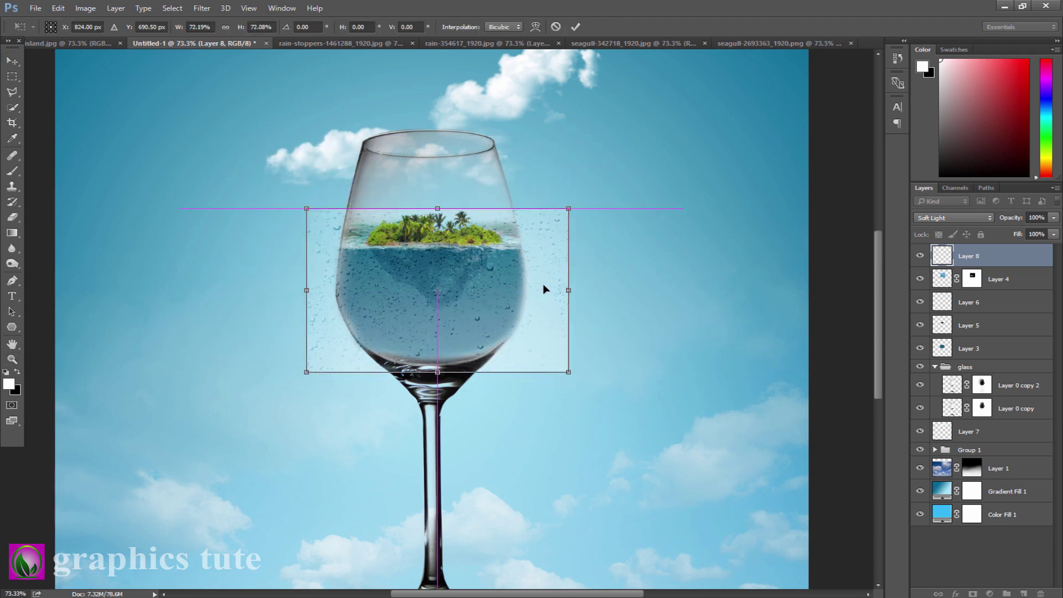
left_click(576, 26)
- Add a layer mask to the raindrop layer and prepare a soft round black brush of about 80 px
left_click(973, 593)
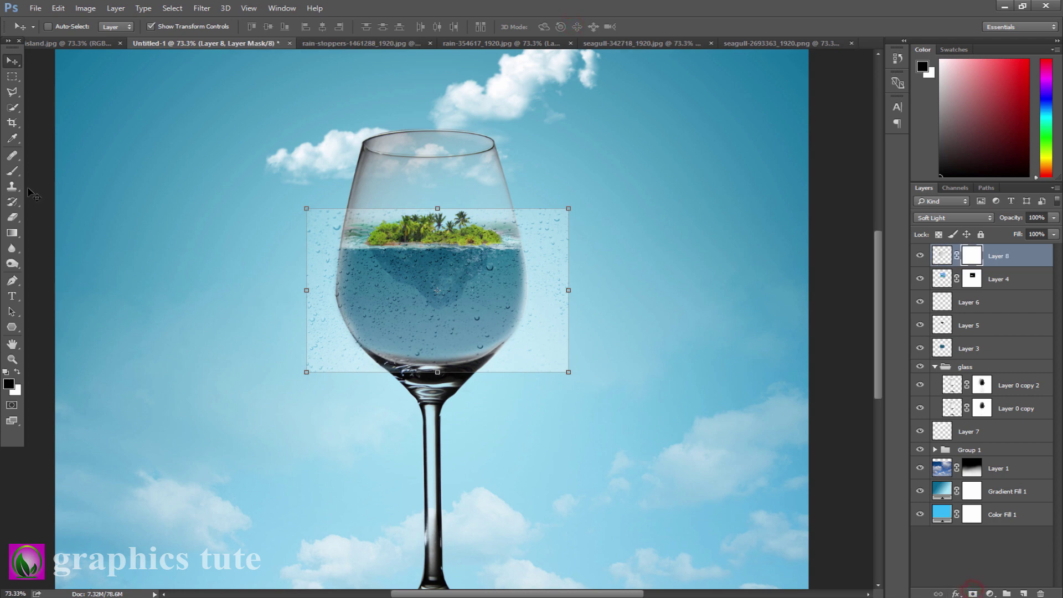
left_click(13, 171)
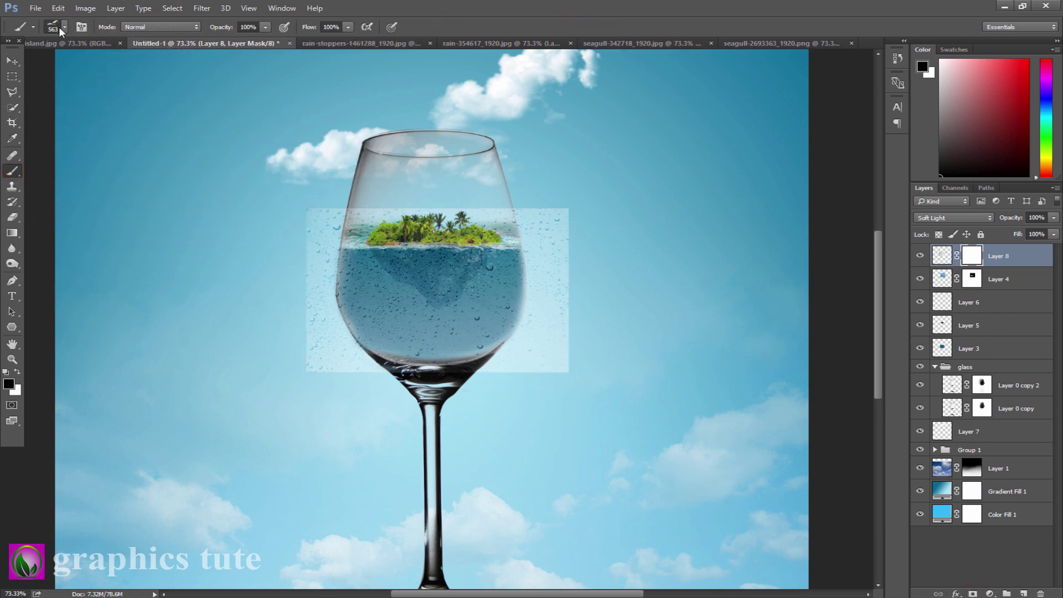
left_click(60, 28)
left_click(46, 116)
left_click(429, 26)
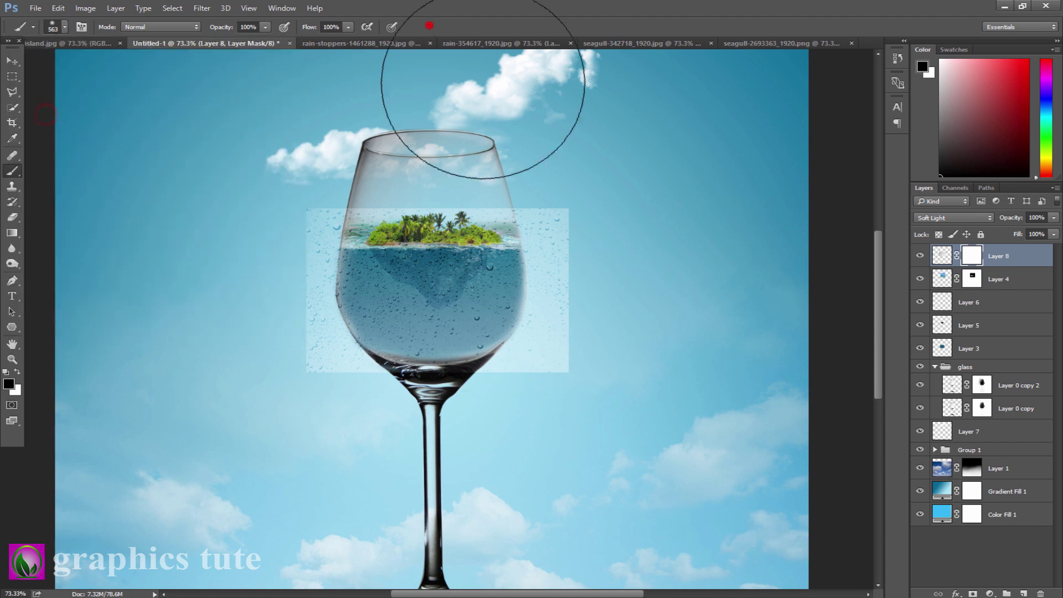
key("bracketleft")
key("bracketleft")
key("bracketleft")
key("bracketleft")
key("bracketleft")
key("bracketleft")
key("bracketleft")
key("bracketleft")
key("bracketleft")
key("bracketleft")
key("bracketleft")
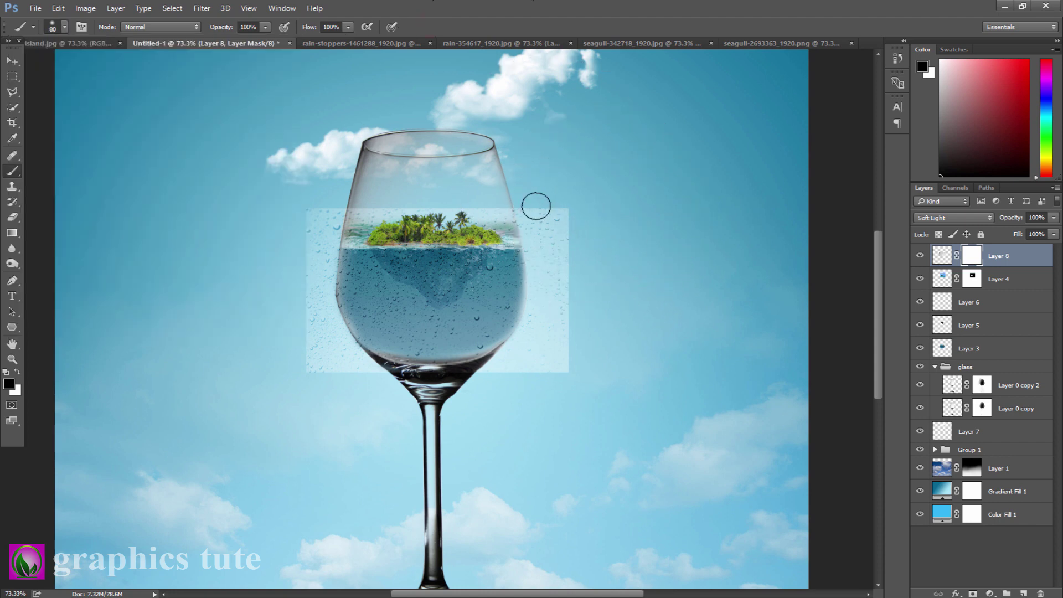
- Paint black on the raindrop layer's mask to hide the drops outside the glass and above the waterline
mouse_move(537, 219)
left_mouse_down()
mouse_move(553, 237)
mouse_move(545, 229)
mouse_move(579, 324)
mouse_move(517, 192)
mouse_move(546, 311)
mouse_move(541, 372)
mouse_move(546, 304)
mouse_move(534, 373)
mouse_move(360, 382)
mouse_move(305, 184)
mouse_move(562, 214)
left_mouse_up()
key("bracketright")
key("bracketright")
left_click_drag(373, 213, 444, 213)
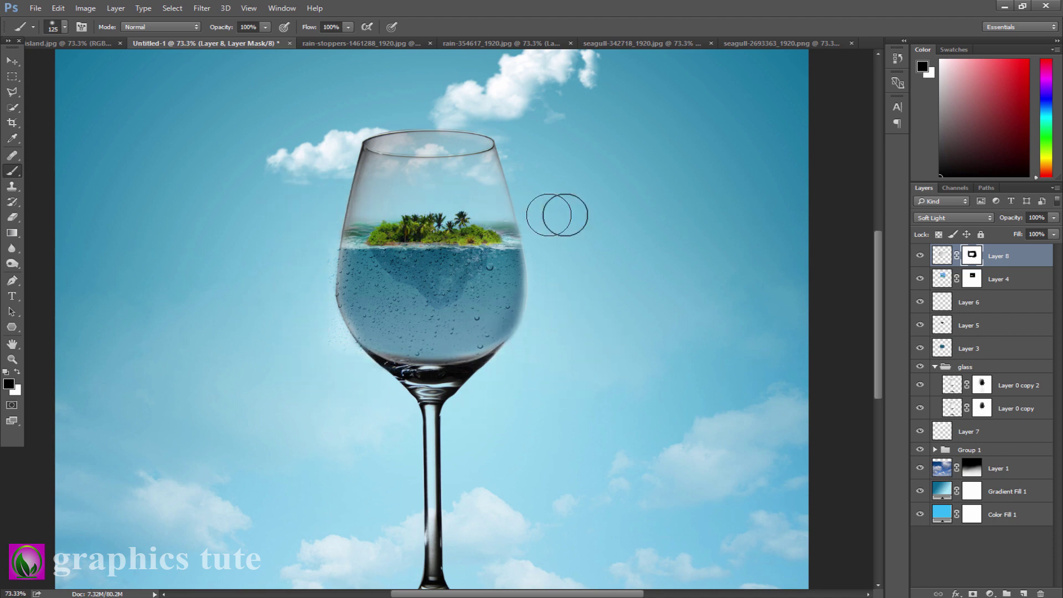
mouse_move(314, 244)
left_mouse_down()
mouse_move(303, 288)
mouse_move(389, 409)
left_mouse_up()
left_click_drag(310, 296, 387, 389)
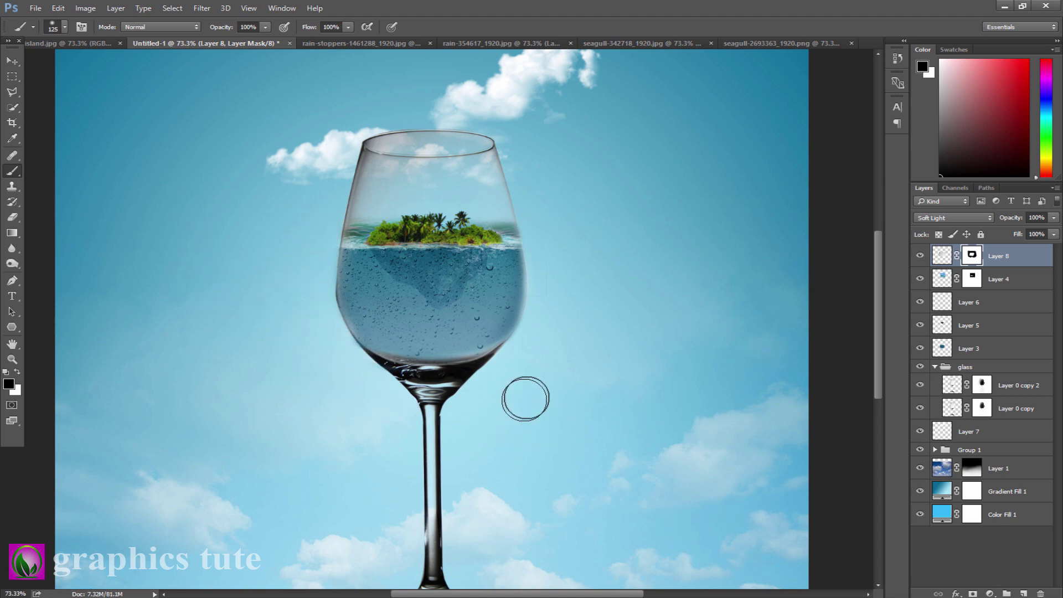
left_click_drag(553, 277, 545, 345)
left_click_drag(454, 414, 463, 414)
left_click_drag(344, 214, 794, 208)
- Try Hard Light on the raindrop layer, return it to Soft Light, and lower its opacity to 65%
left_click(947, 217)
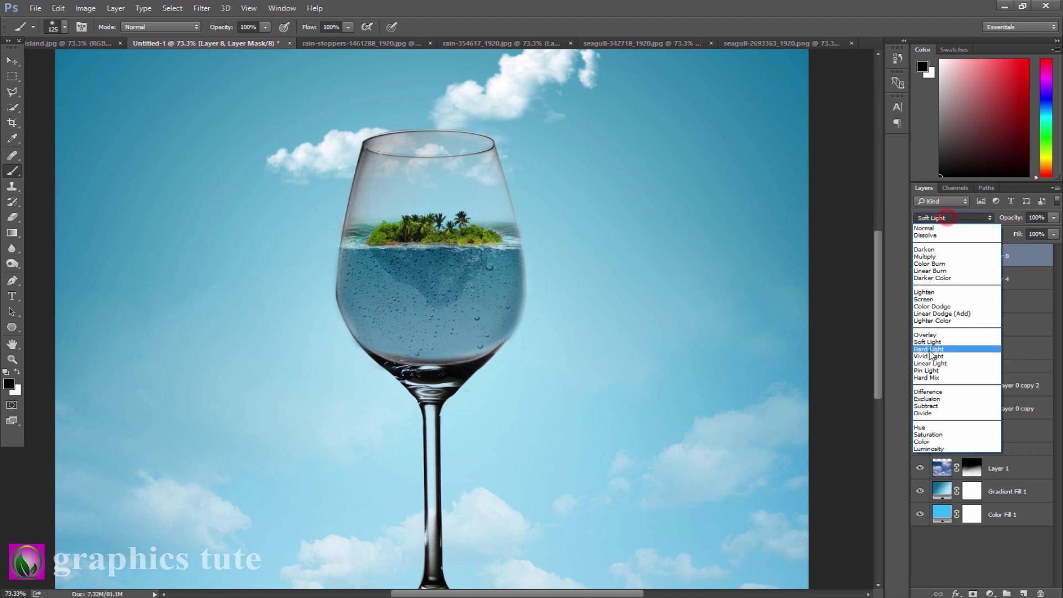
left_click(931, 350)
left_click(953, 217)
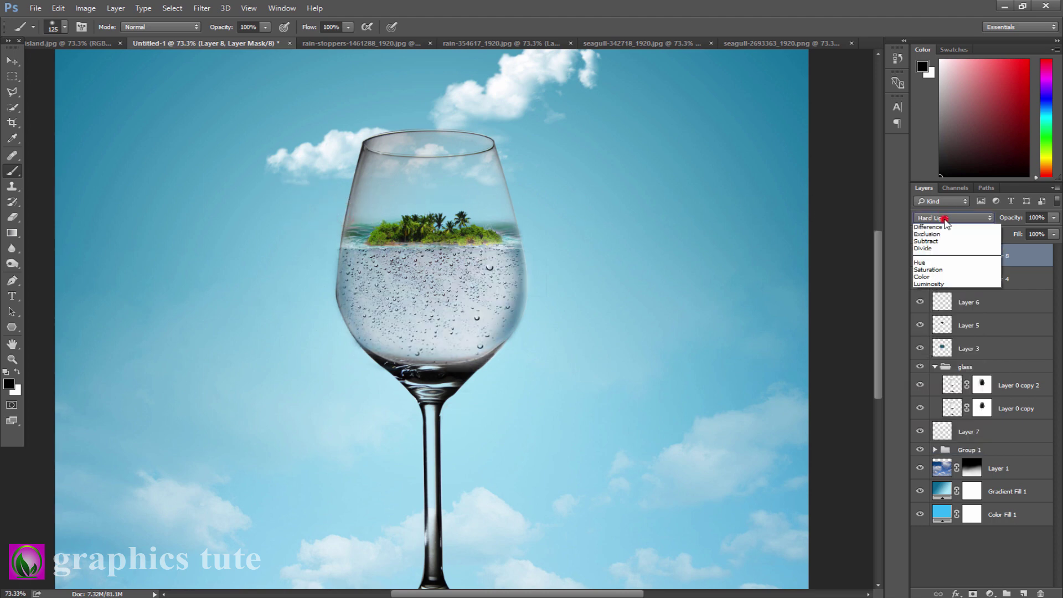
left_click(932, 344)
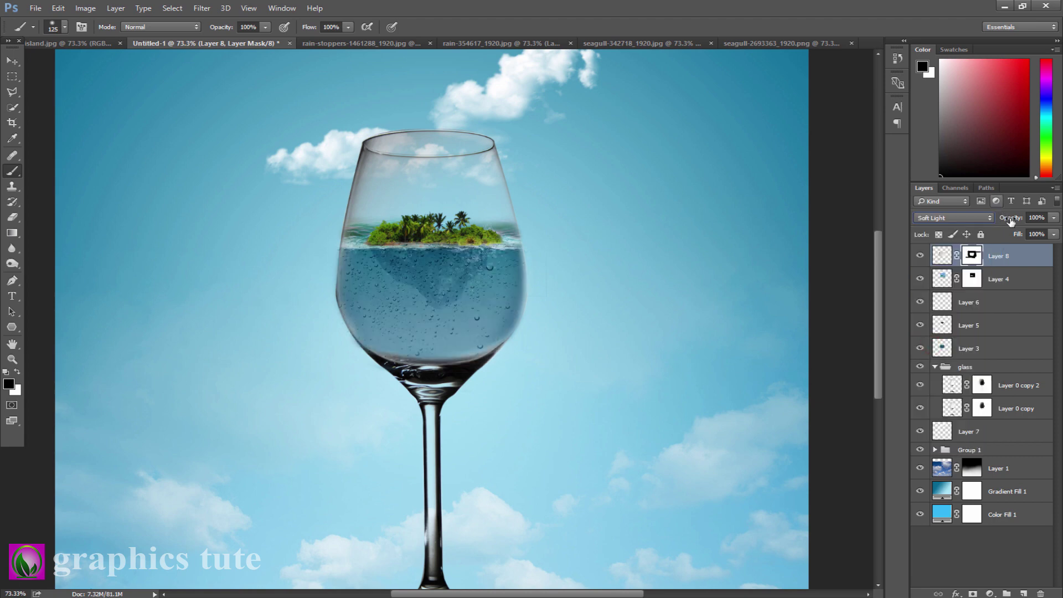
left_click_drag(990, 220, 993, 220)
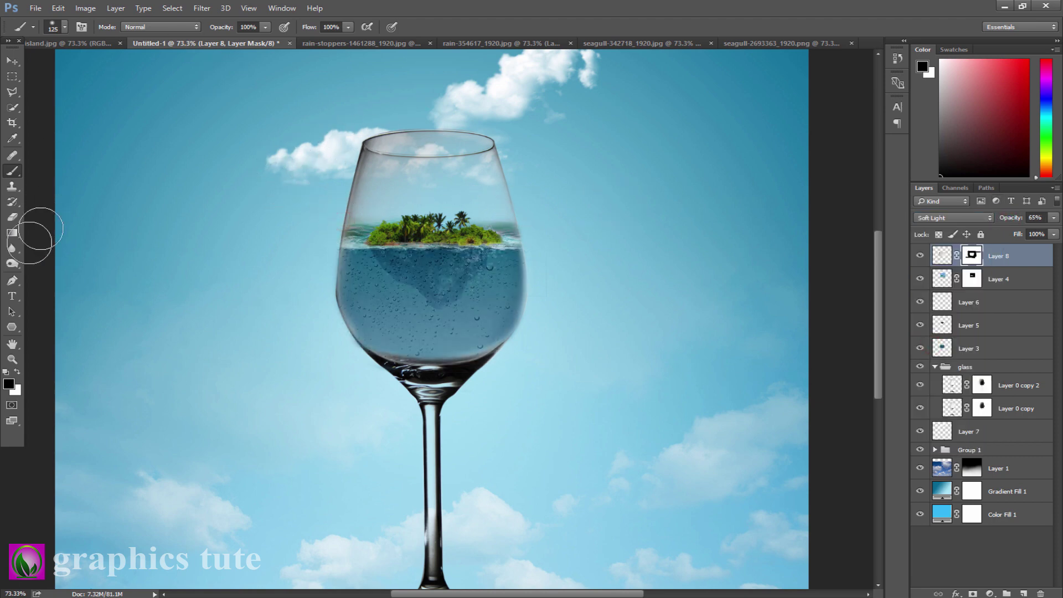
- Paint black on the Layer 4 mask around the glass to clean up leftover image edges outside it
left_click(12, 360)
mouse_move(393, 358)
left_mouse_down()
mouse_move(373, 335)
mouse_move(399, 349)
left_mouse_up()
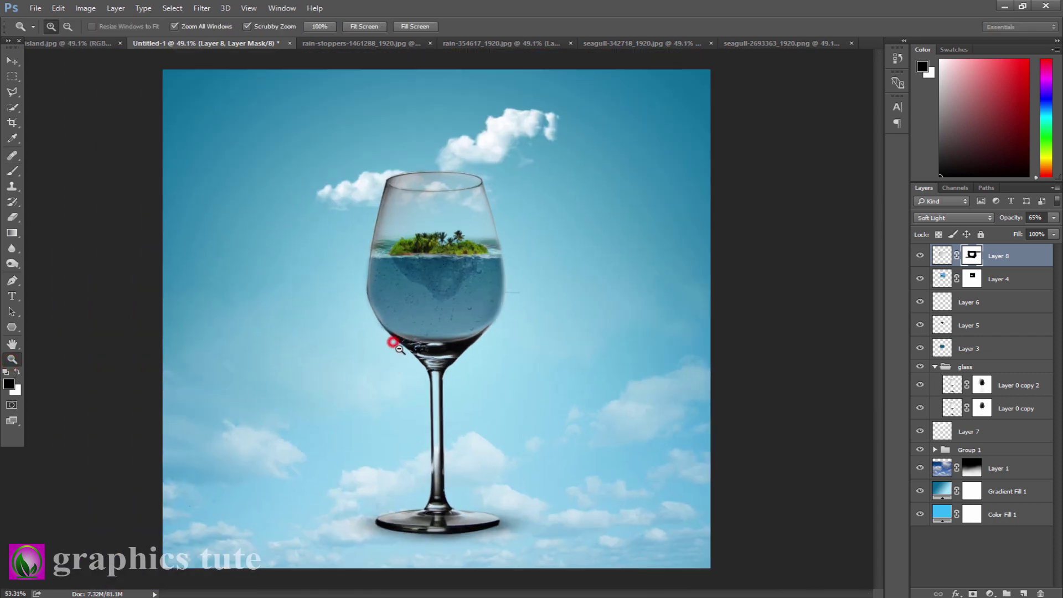
left_click_drag(518, 320, 560, 360)
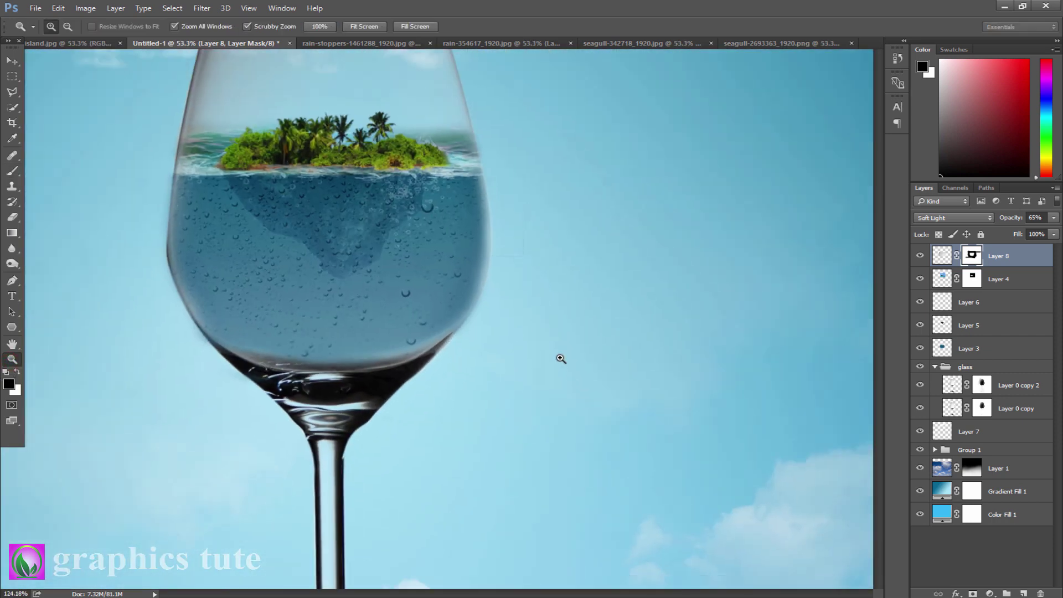
left_click(13, 171)
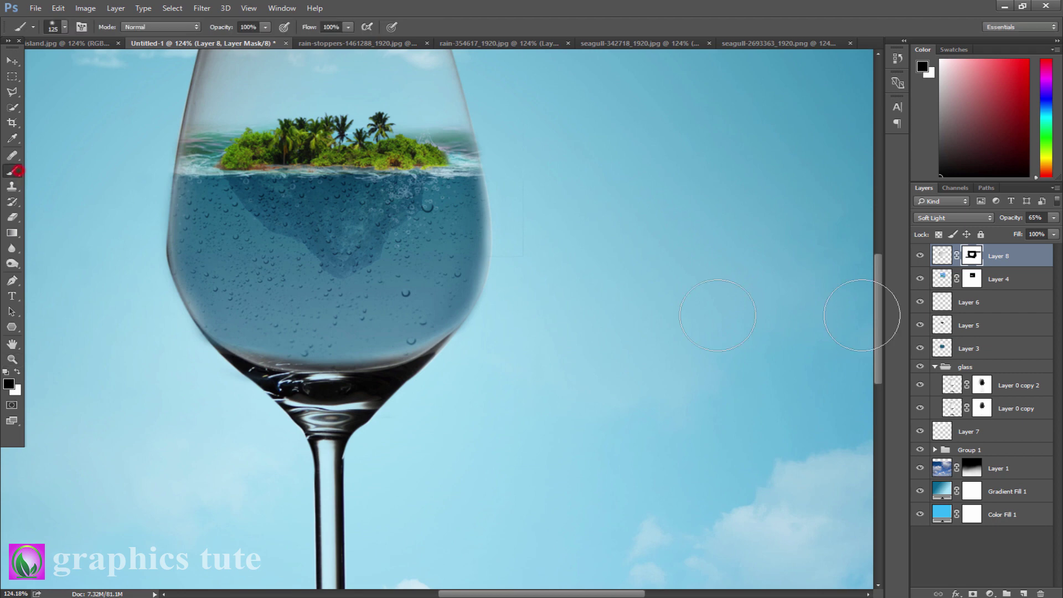
left_click(974, 278)
left_click_drag(532, 128, 553, 258)
left_click_drag(546, 201, 546, 288)
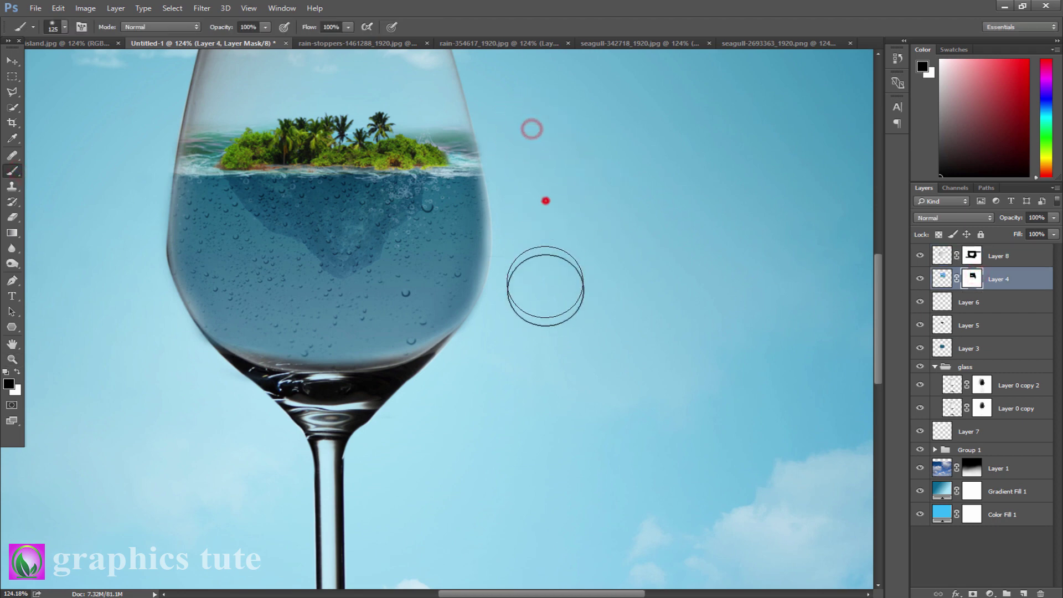
mouse_move(533, 249)
left_mouse_down()
mouse_move(526, 242)
mouse_move(585, 111)
left_mouse_up()
mouse_move(594, 237)
left_mouse_down()
mouse_move(601, 276)
mouse_move(648, 346)
left_mouse_up()
mouse_move(636, 296)
left_mouse_down()
mouse_move(567, 173)
mouse_move(488, 113)
mouse_move(101, 210)
mouse_move(98, 363)
left_mouse_up()
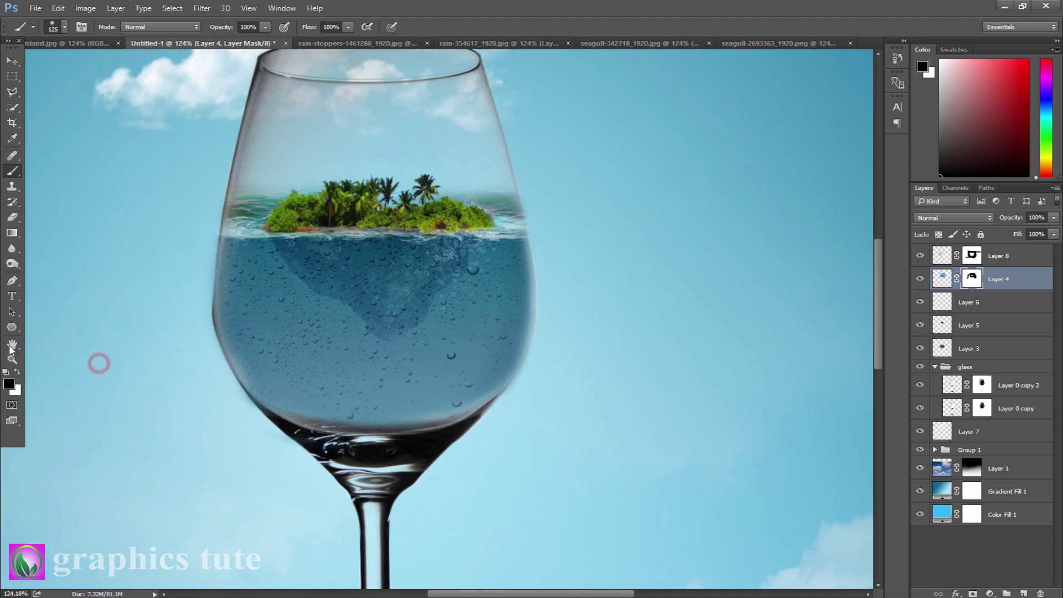
- Unlock the rain-stoppers-1461288_1920.jpg background and move the image into the Untitled-1 document
left_click(12, 360)
left_click_drag(383, 340, 283, 272)
left_click_drag(433, 331, 474, 355)
left_click(12, 60)
left_click(337, 43)
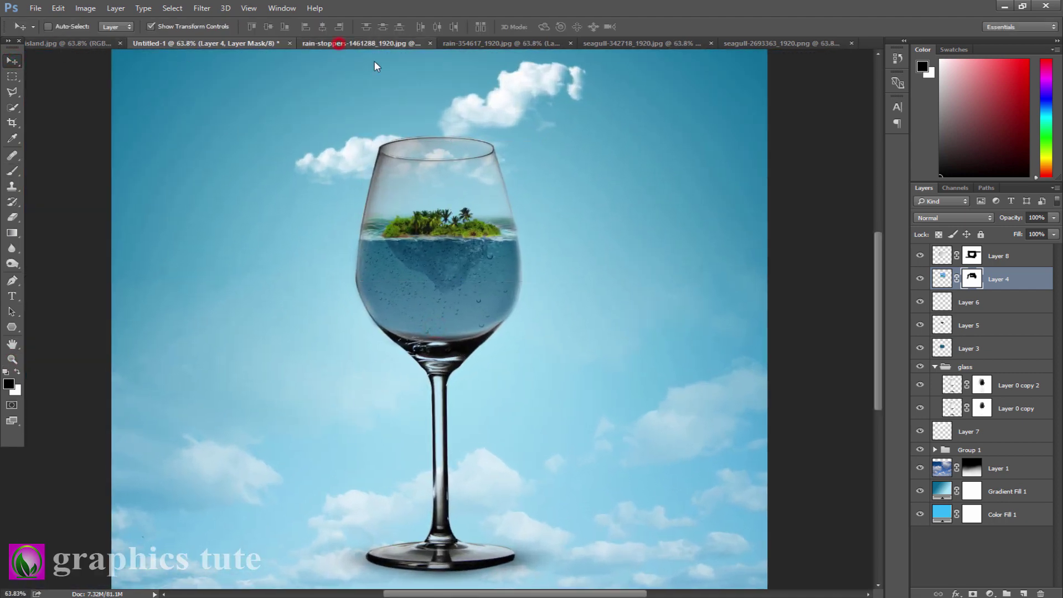
left_click(1038, 253)
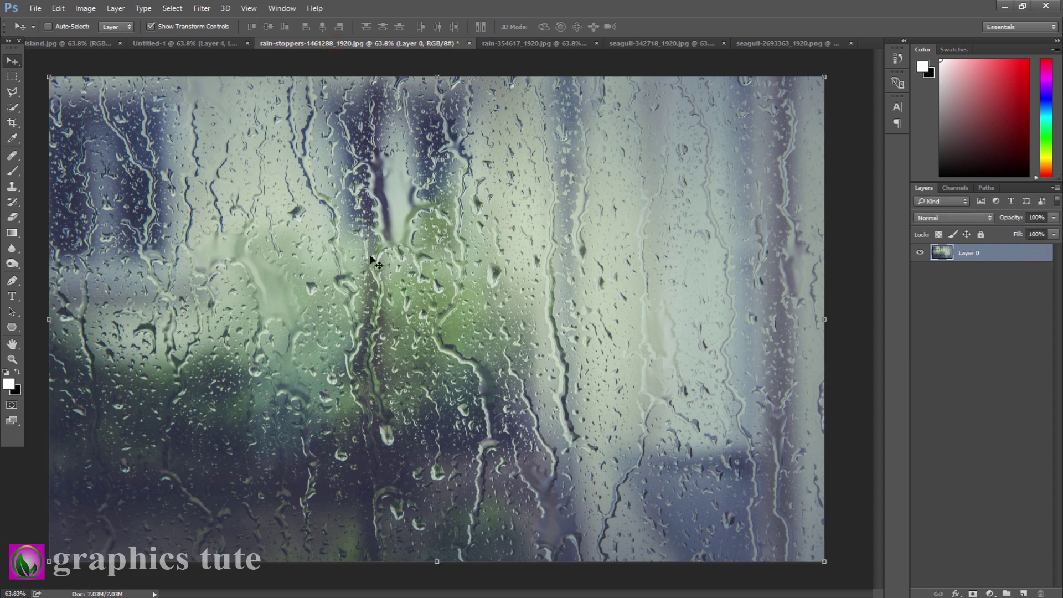
left_click_drag(359, 247, 209, 162)
- Scale the rainy-window layer to about 27% and position it over the water-filled part of the glass
left_click_drag(151, 133, 435, 311)
left_click_drag(574, 365, 481, 276)
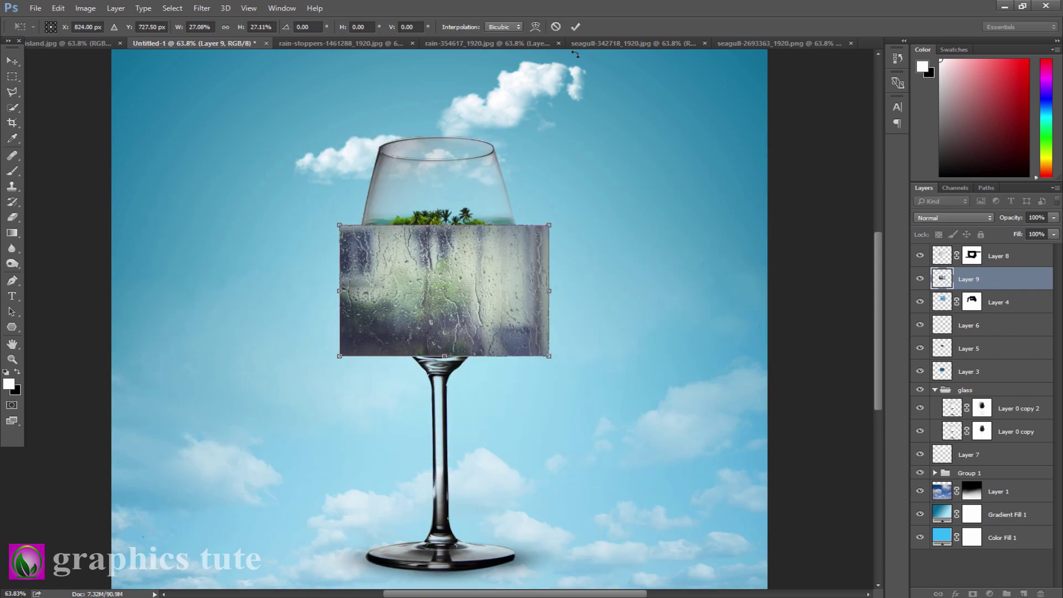
left_click(576, 29)
- Set the rainy-window layer's blend mode to Soft Light
key("z")
left_click(477, 307)
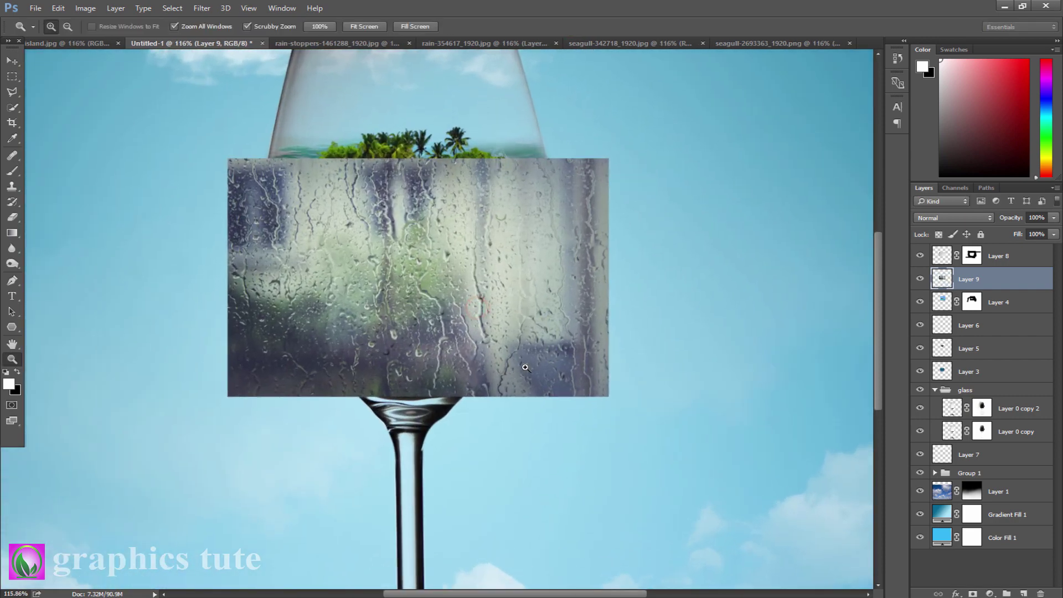
left_click(950, 217)
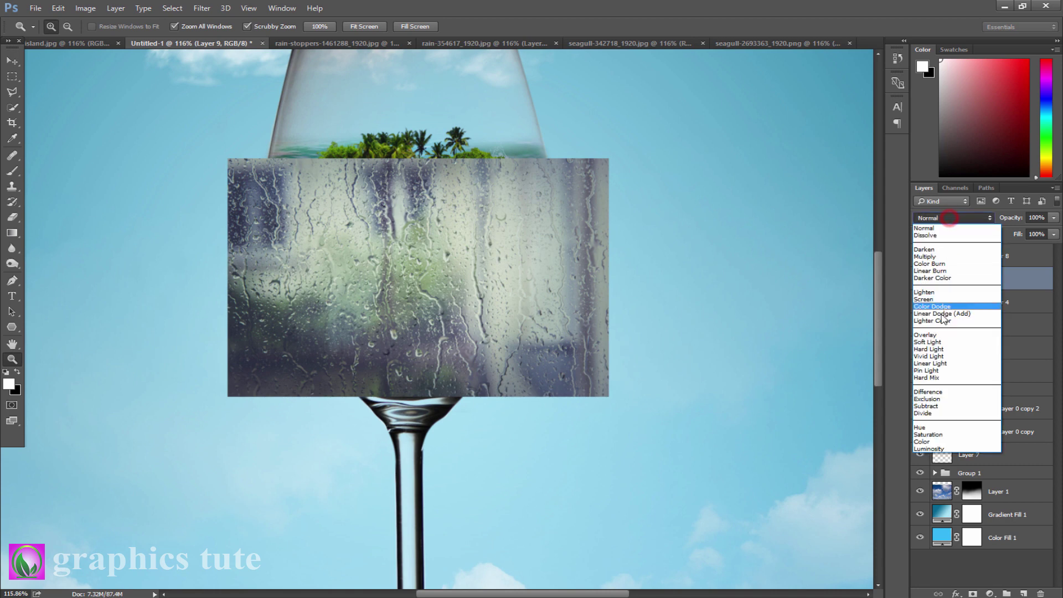
left_click(934, 350)
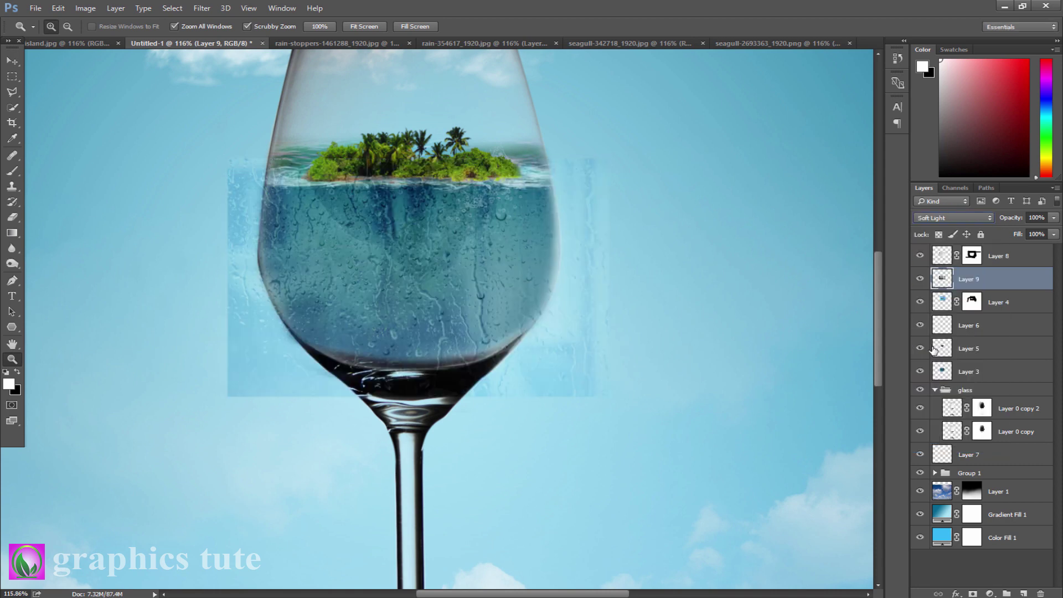
- Mask the rainy-window layer, painting out the rain outside the glass and fading it over the water with a 29% opacity brush
left_click(12, 171)
left_click(973, 594)
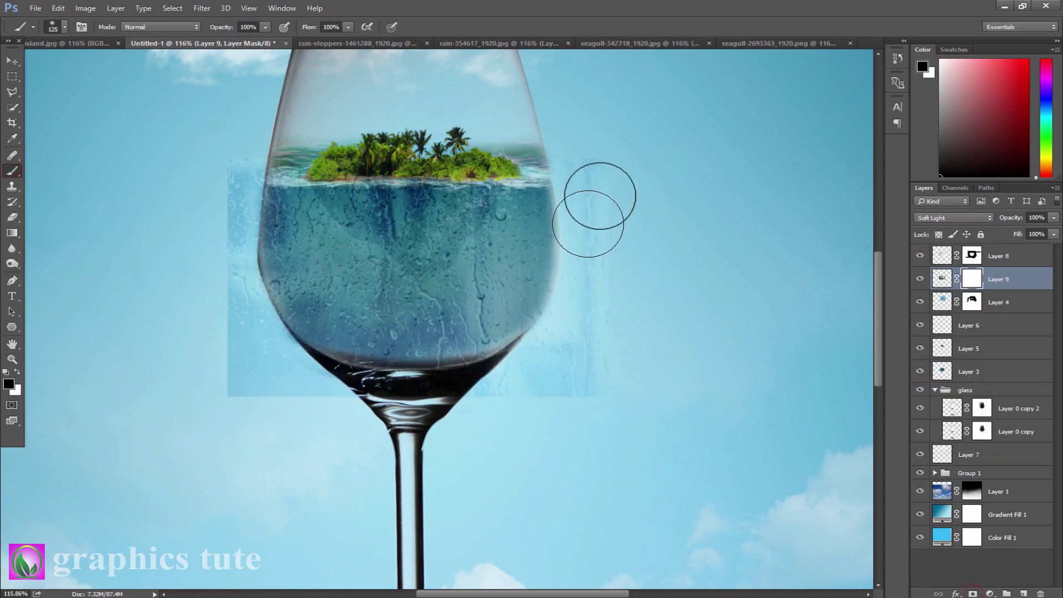
mouse_move(591, 150)
left_mouse_down()
mouse_move(619, 313)
mouse_move(570, 376)
mouse_move(507, 407)
mouse_move(183, 357)
mouse_move(244, 156)
mouse_move(362, 143)
mouse_move(433, 155)
mouse_move(419, 153)
left_mouse_up()
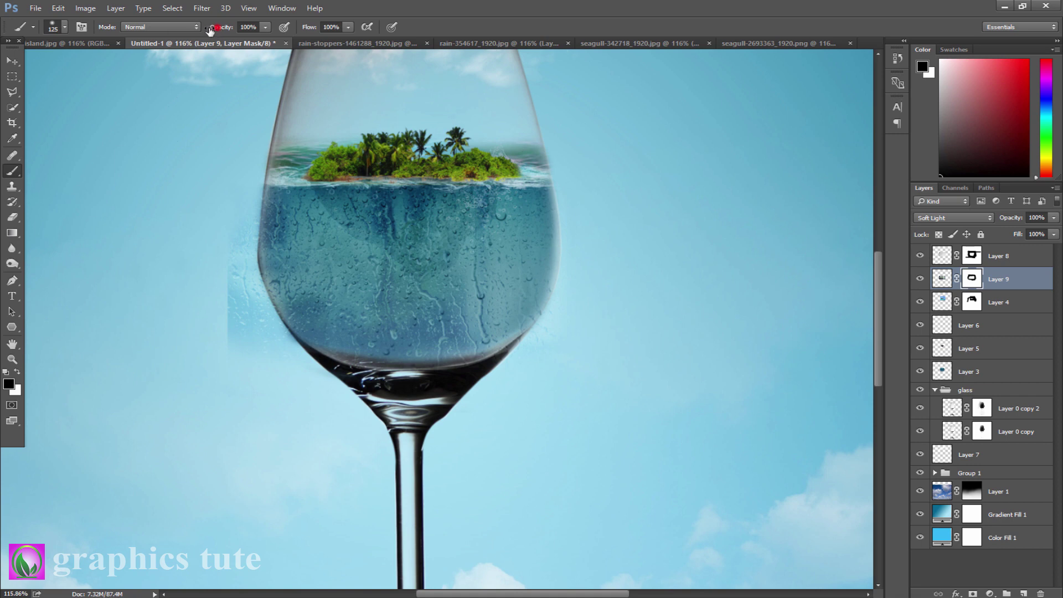
left_click_drag(247, 195, 234, 304)
left_click_drag(221, 231, 216, 373)
mouse_move(211, 188)
left_mouse_down()
mouse_move(204, 171)
mouse_move(226, 306)
left_mouse_up()
left_click_drag(232, 289, 237, 375)
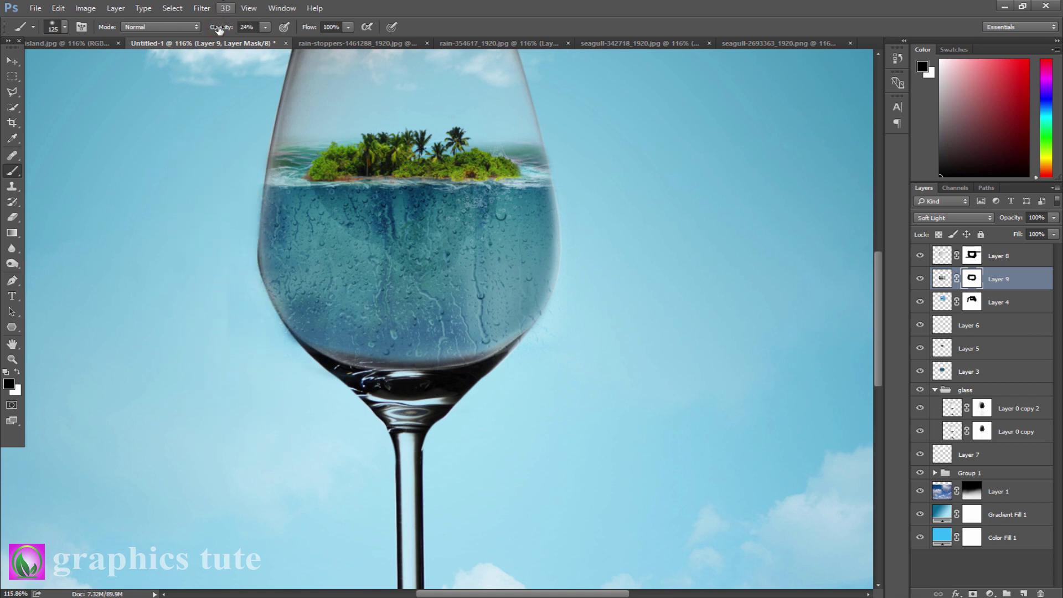
mouse_move(230, 204)
left_mouse_down()
mouse_move(186, 256)
mouse_move(228, 338)
mouse_move(229, 309)
mouse_move(264, 351)
mouse_move(246, 371)
left_mouse_up()
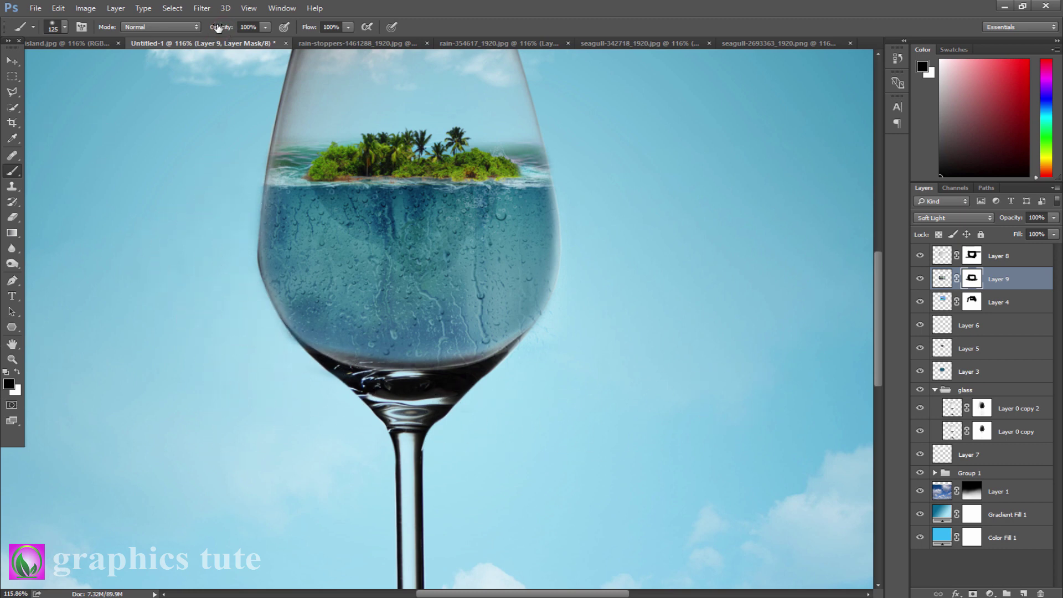
mouse_move(271, 229)
left_mouse_down()
mouse_move(576, 218)
mouse_move(283, 220)
mouse_move(443, 346)
left_mouse_up()
mouse_move(477, 189)
left_mouse_down()
mouse_move(362, 267)
mouse_move(280, 155)
mouse_move(565, 136)
mouse_move(572, 330)
left_mouse_up()
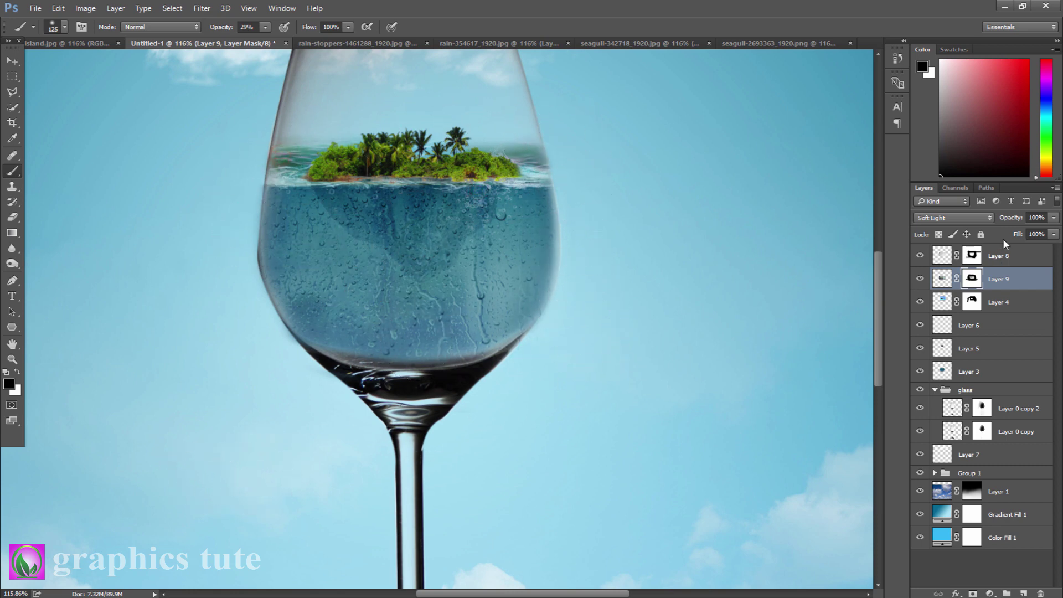
- Change the rainy-window layer's blend mode to Overlay and compare the glass with the layer hidden and shown
left_click(947, 219)
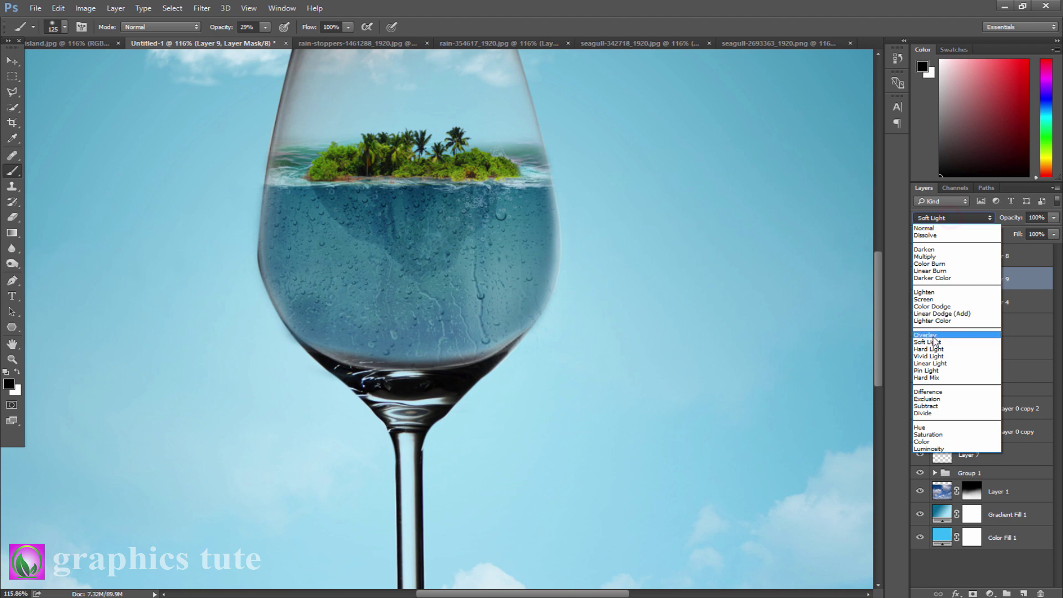
left_click(934, 341)
left_click(921, 279)
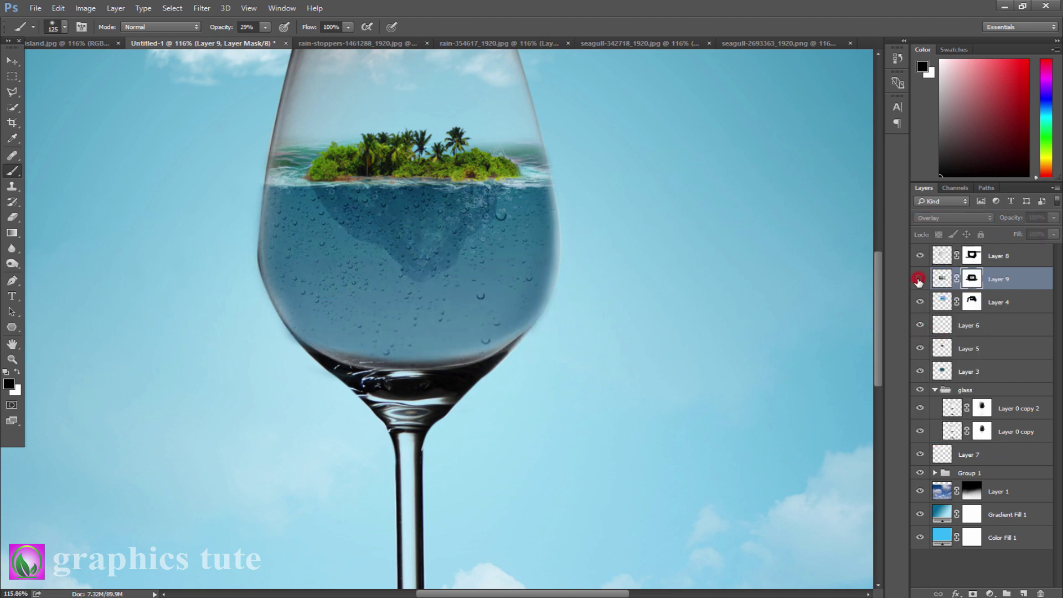
left_click(921, 279)
left_click(11, 359)
left_click_drag(399, 340, 391, 337)
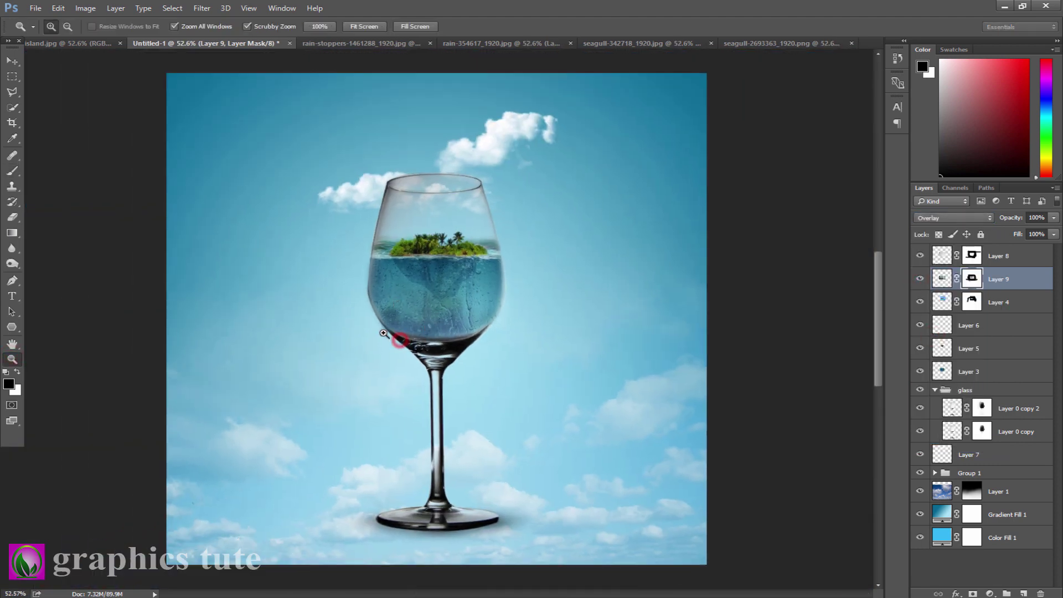
mouse_move(475, 355)
left_mouse_down()
mouse_move(467, 349)
mouse_move(486, 351)
mouse_move(469, 351)
left_mouse_up()
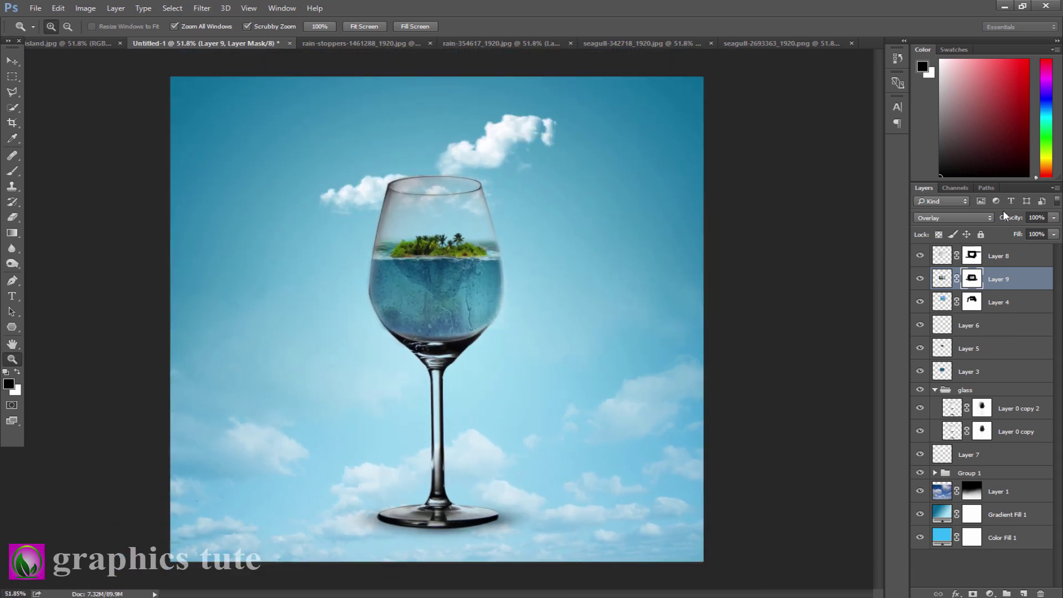
- Add a new empty layer above Layer 8, at the top of the layer stack
left_click(1010, 257)
left_click(1024, 593)
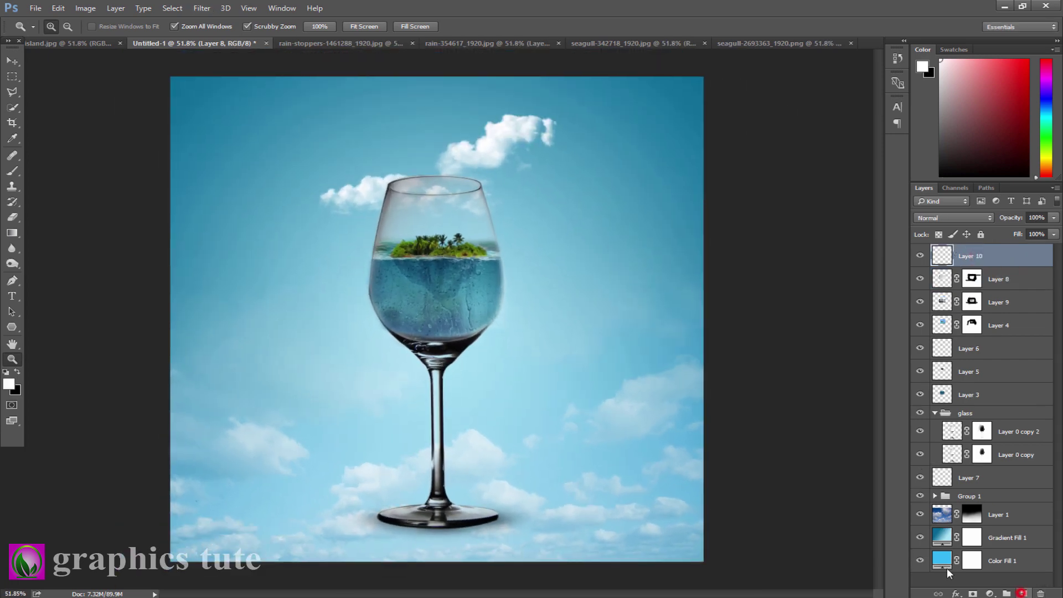
left_click_drag(437, 343, 472, 383)
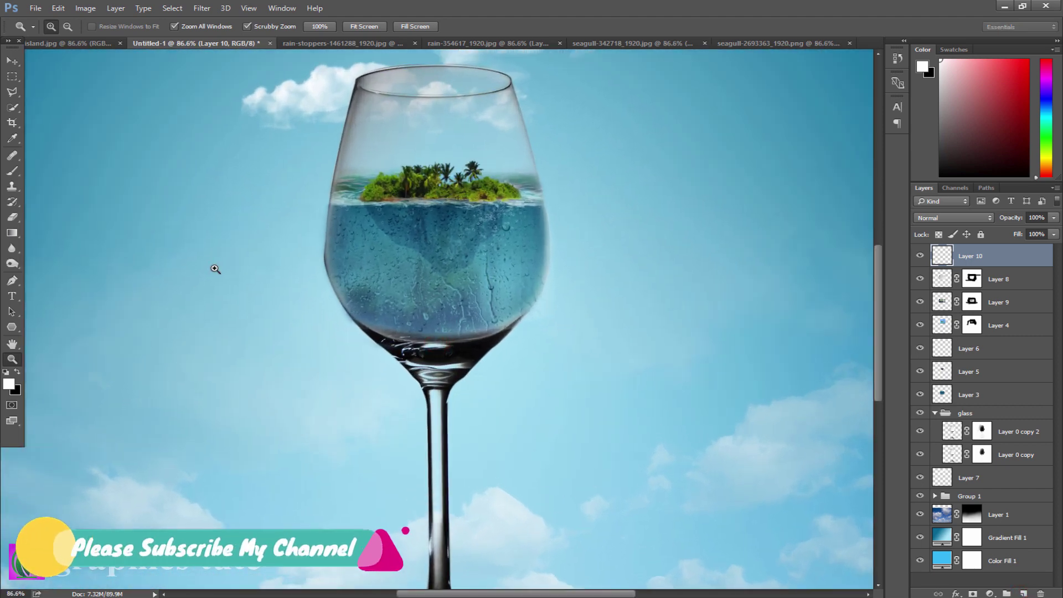
left_click_drag(339, 428, 308, 375)
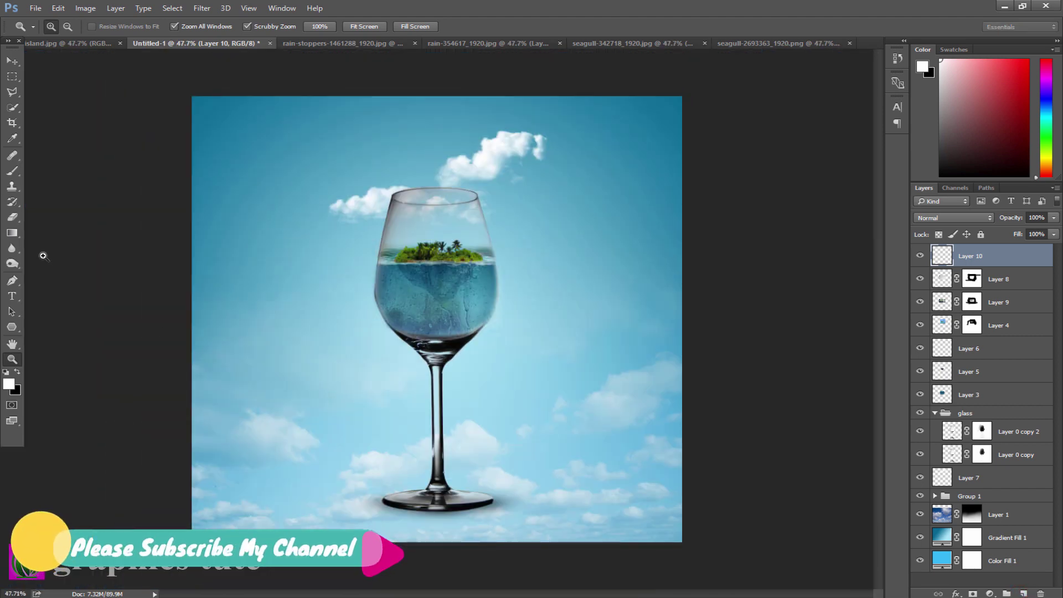
- Draw a radial gradient with the transparent rainbow preset on the new layer, forming a large rainbow ring around the glass
left_click(12, 233)
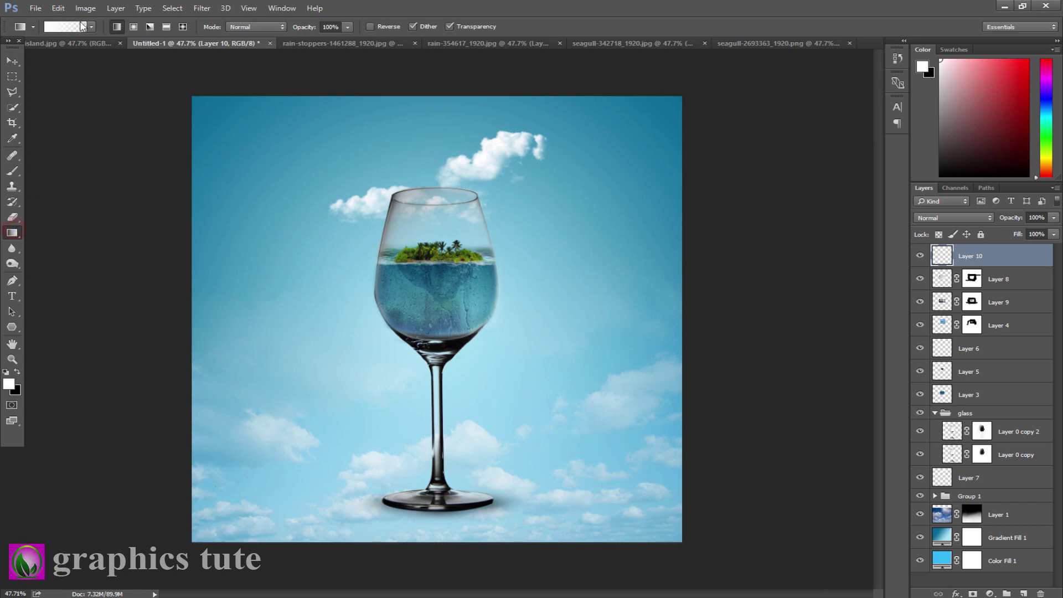
left_click(91, 28)
left_click(47, 100)
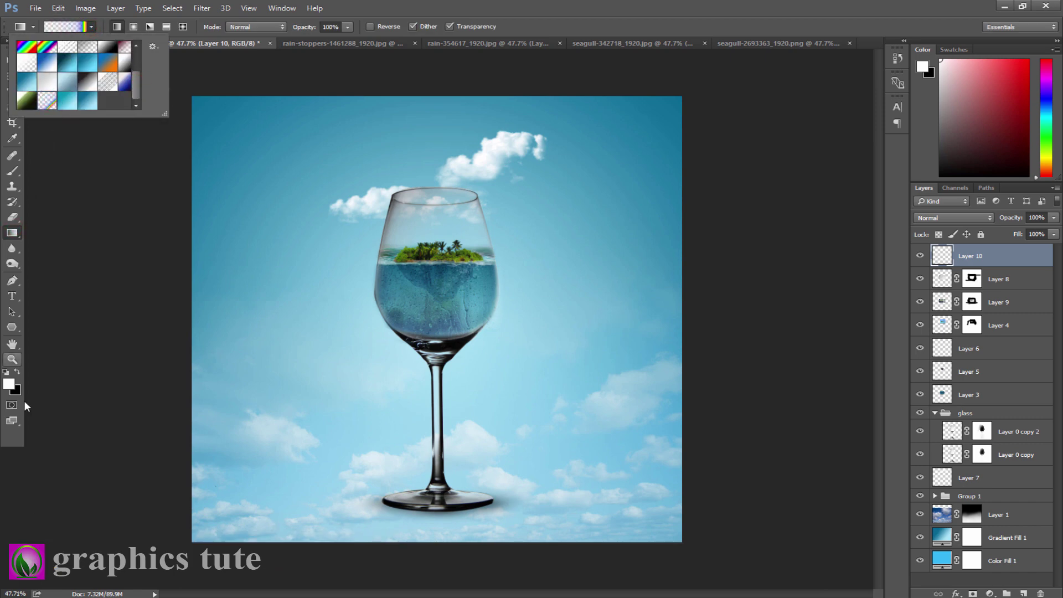
left_click(17, 371)
left_click(91, 28)
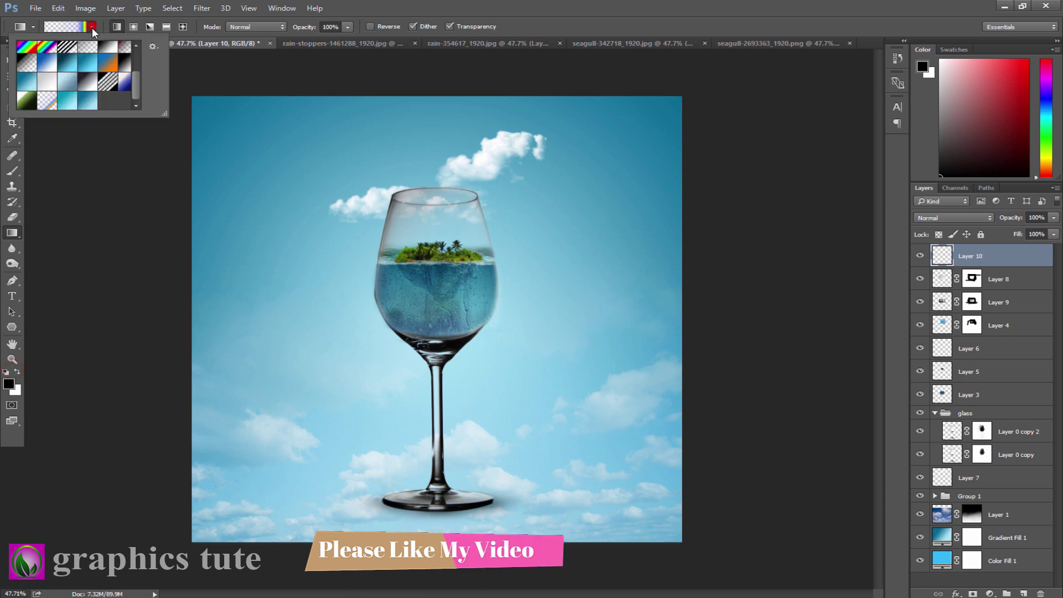
left_click(542, 26)
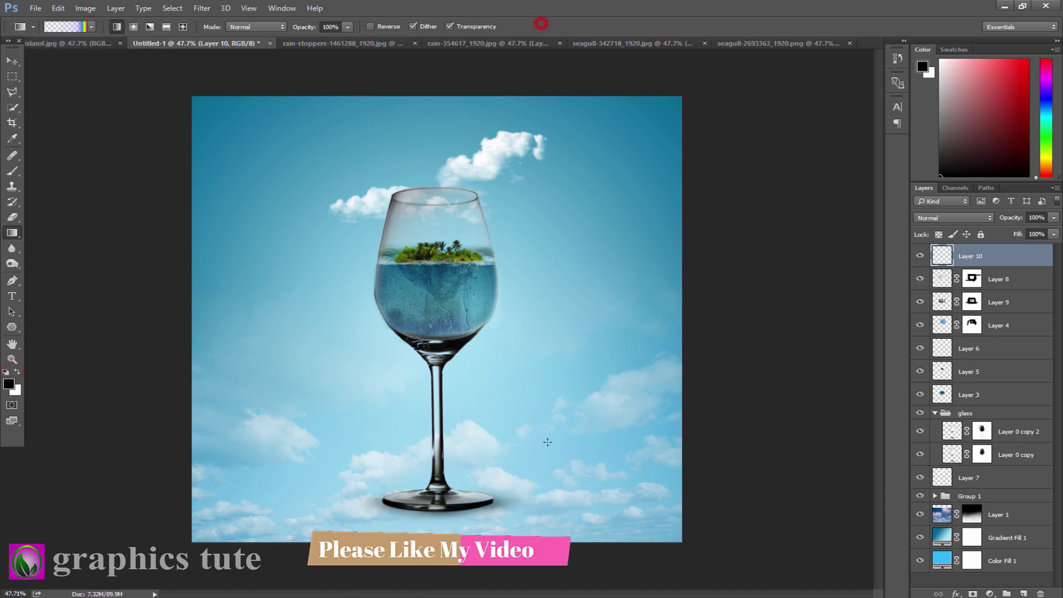
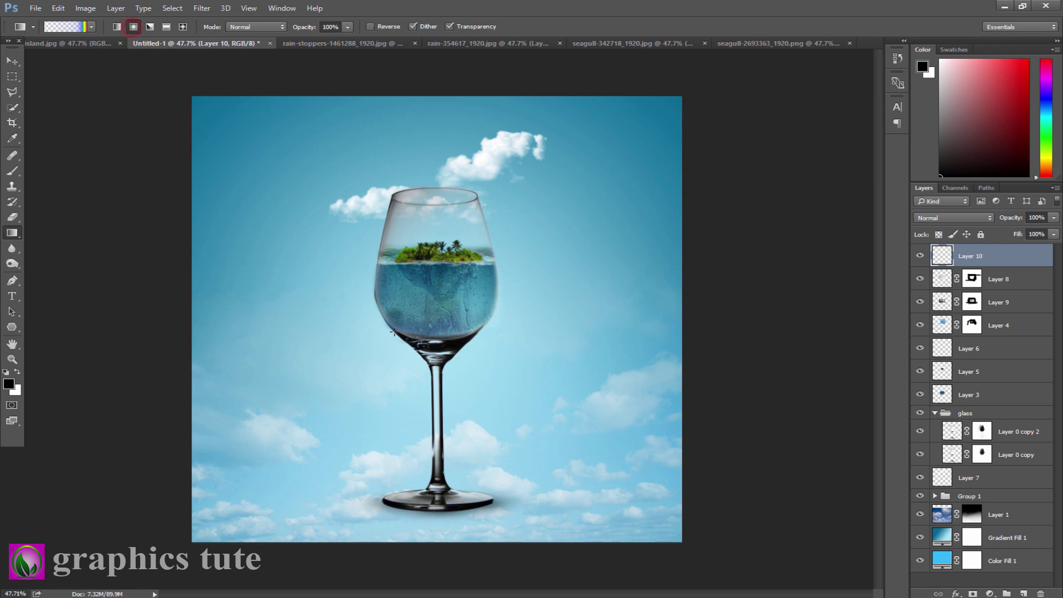
left_click_drag(595, 329, 616, 333)
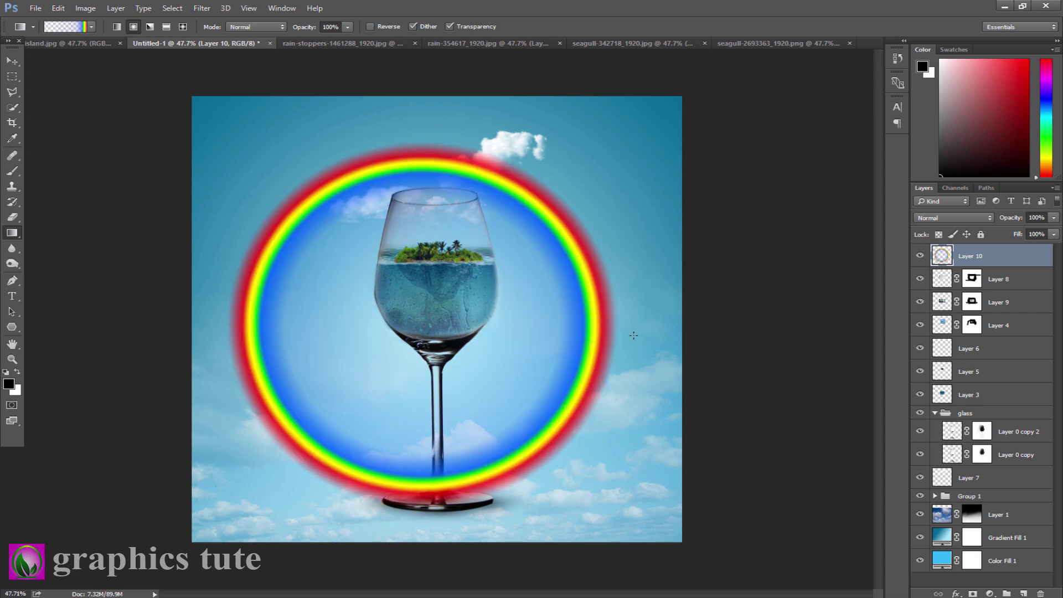
- Scale the rainbow ring to about 26% and position it over the right side of the glass's rim
key("v")
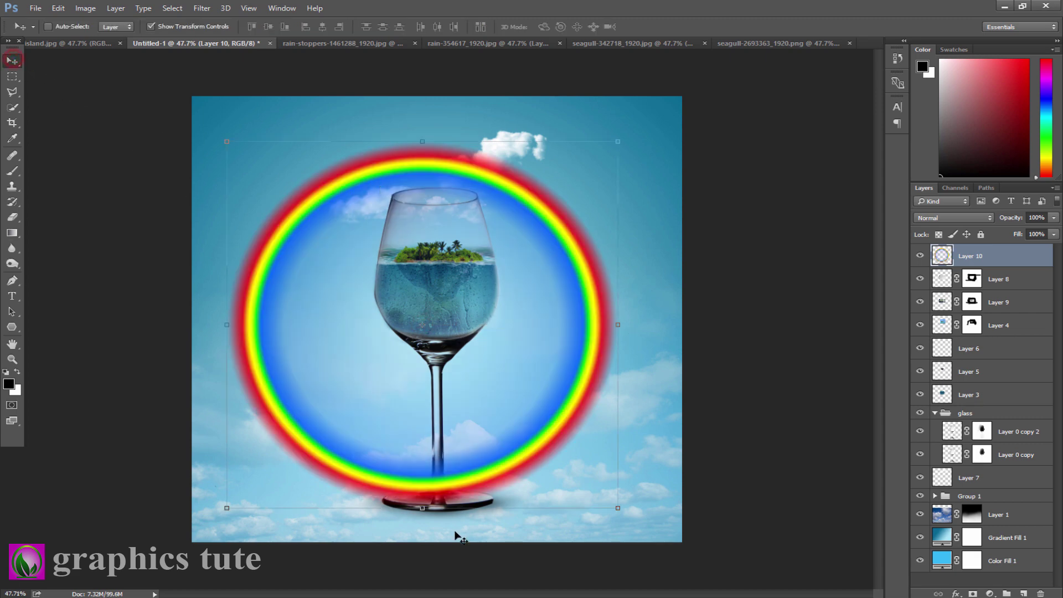
left_click_drag(619, 509, 473, 372)
left_click_drag(448, 307, 500, 187)
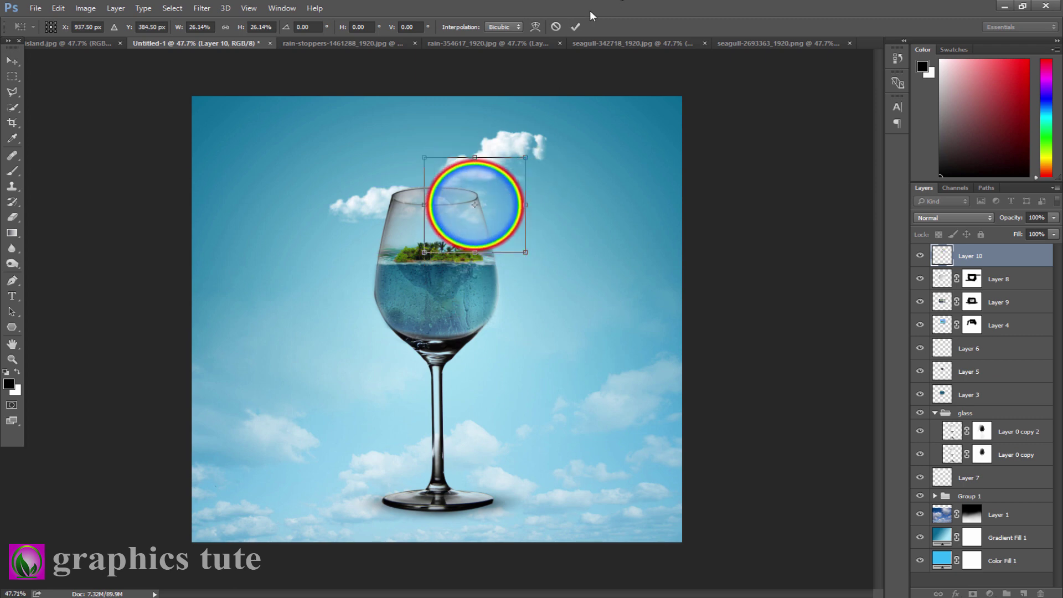
left_click(577, 27)
- Try the Screen blend mode on the rainbow layer, then set it to Soft Light
left_click(13, 363)
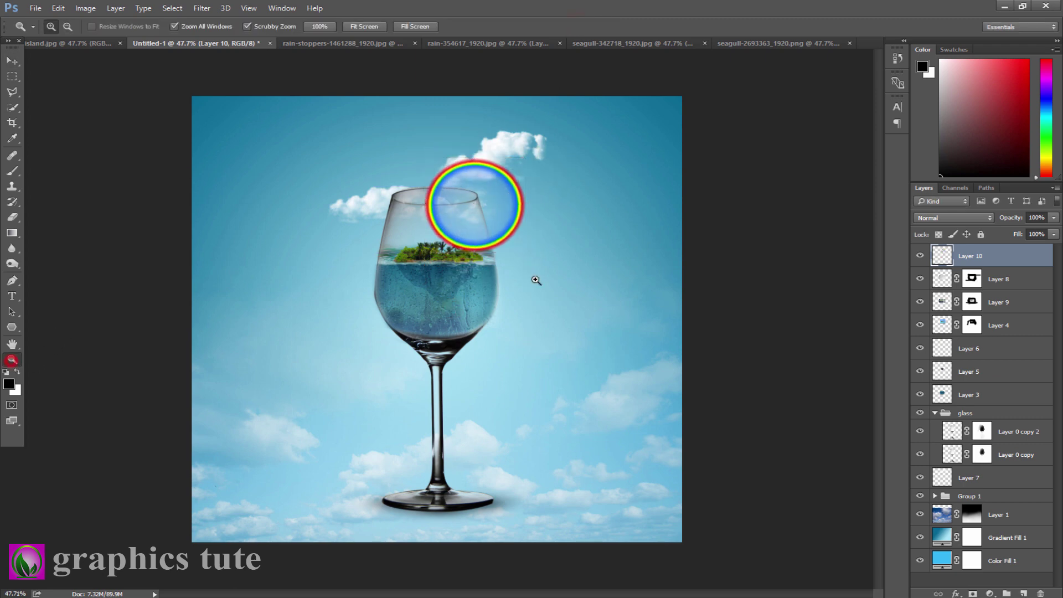
left_click_drag(536, 287, 568, 337)
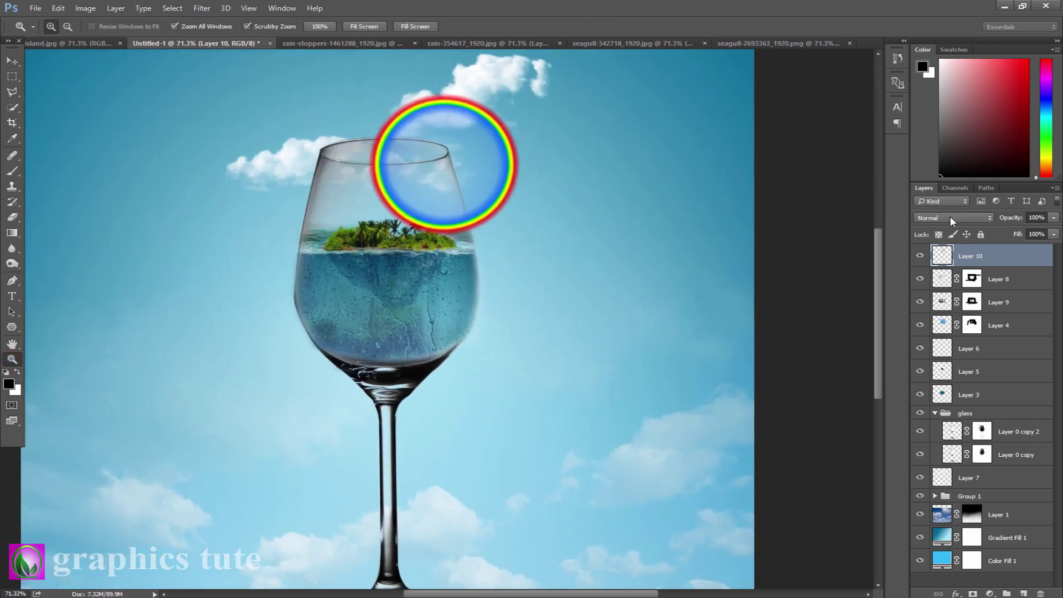
left_click(949, 216)
left_click(938, 302)
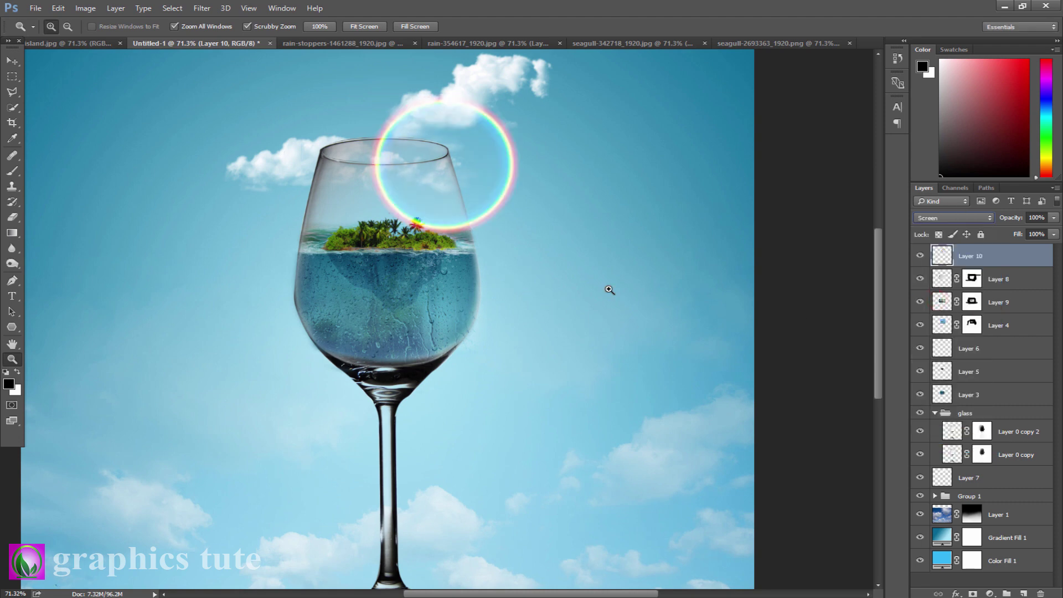
left_click(967, 214)
left_click(935, 341)
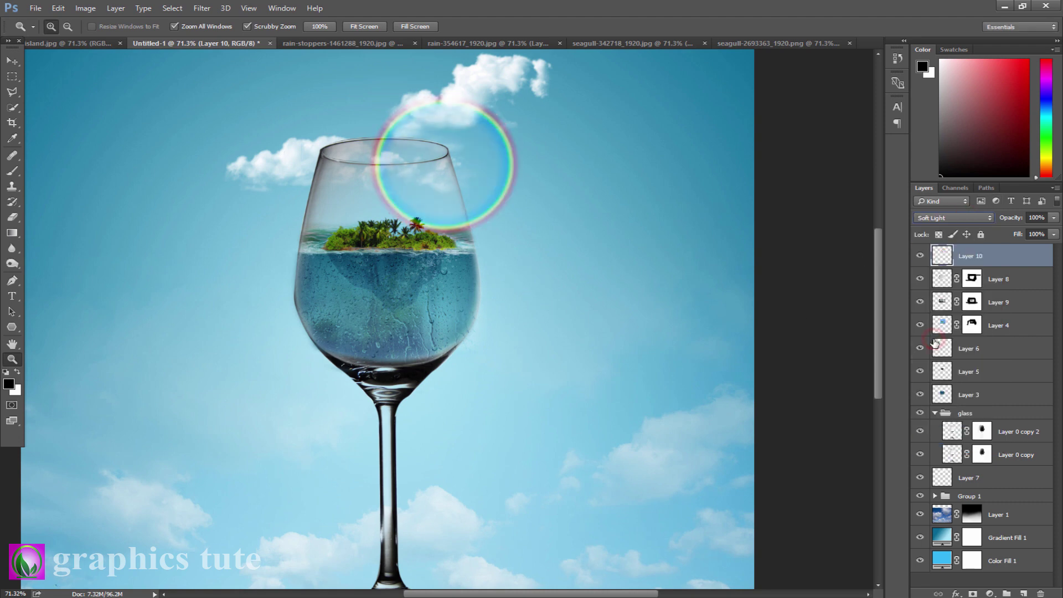
- Mask the rainbow layer and paint out the part of the ring inside the glass, raising the black brush's opacity to 71%
left_click_drag(497, 252, 500, 252)
left_click_drag(527, 177, 528, 229)
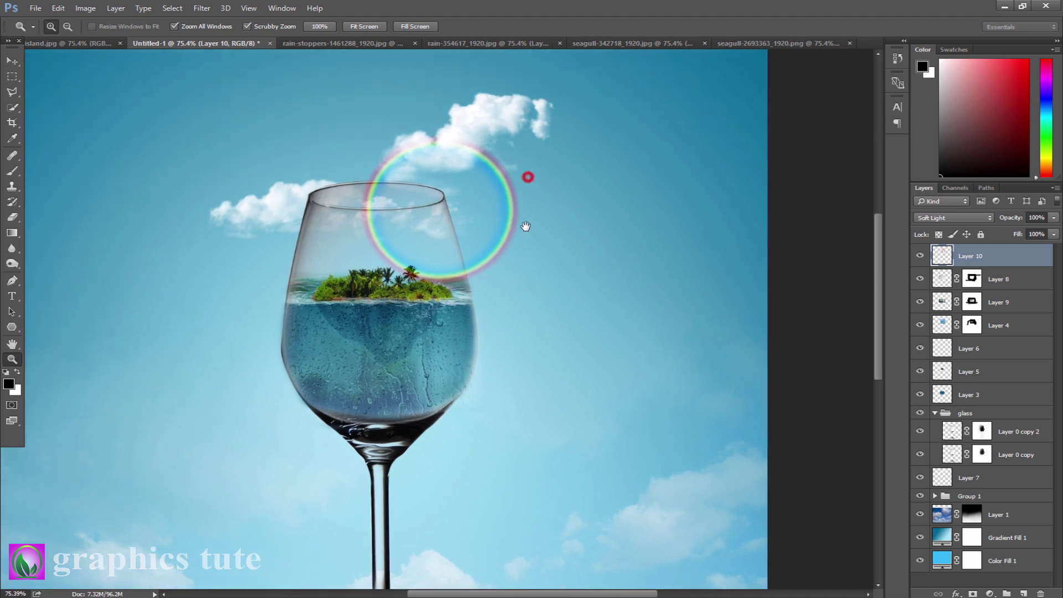
left_click(974, 594)
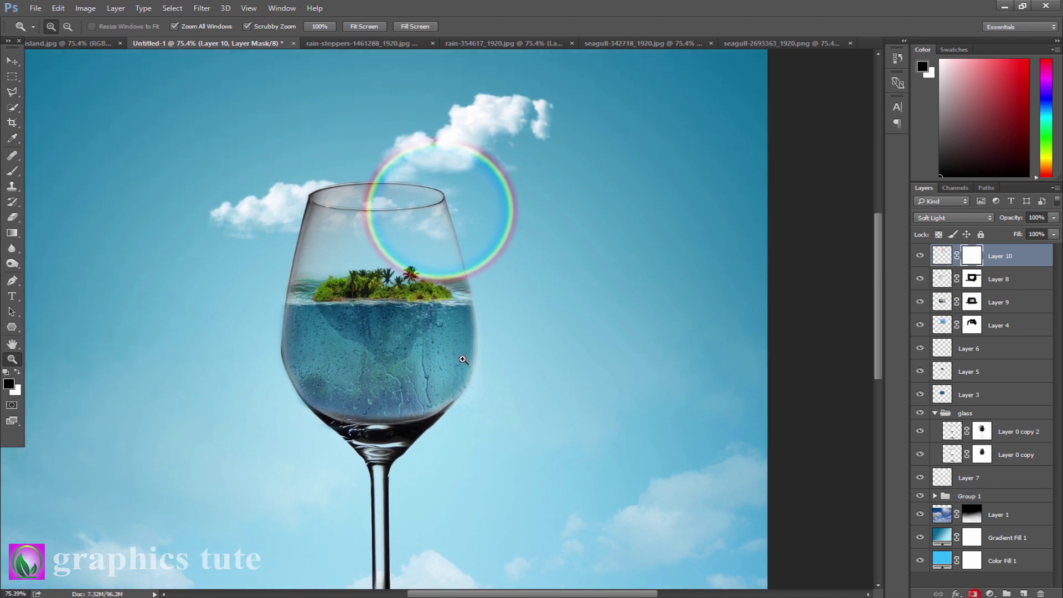
left_click(14, 170)
left_click_drag(388, 285, 402, 273)
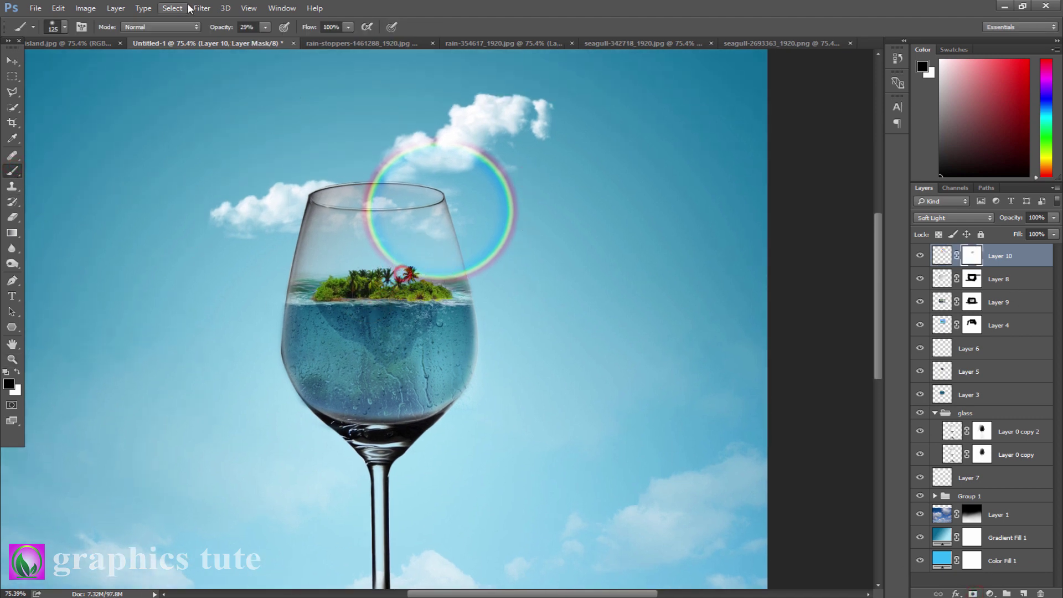
mouse_move(376, 239)
left_mouse_down()
mouse_move(351, 223)
mouse_move(348, 206)
mouse_move(378, 206)
mouse_move(385, 247)
mouse_move(365, 277)
mouse_move(440, 285)
left_mouse_up()
left_click_drag(360, 216, 362, 236)
left_click_drag(443, 282, 445, 290)
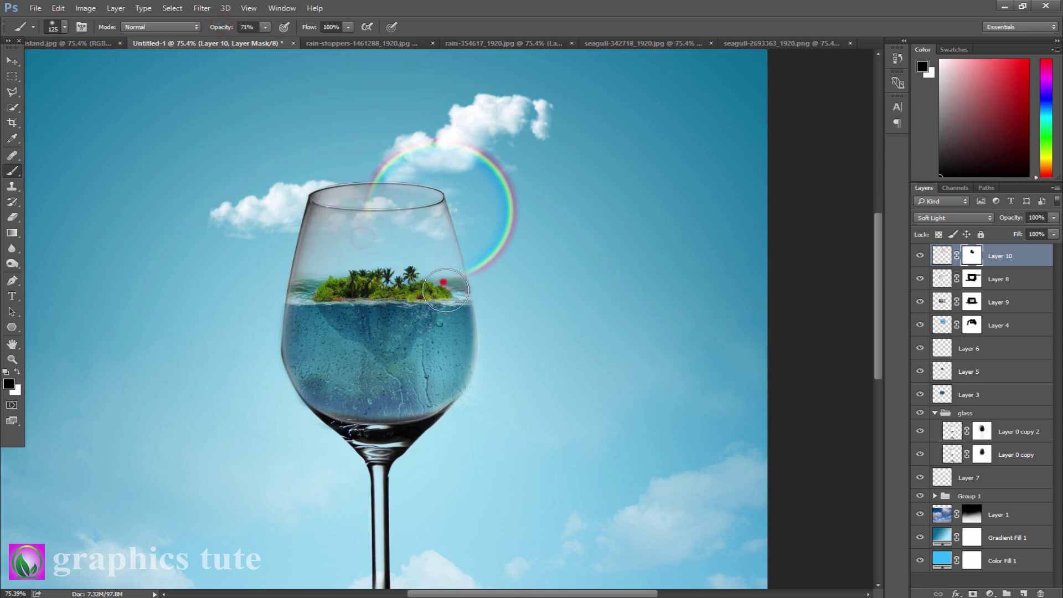
left_click(409, 294)
mouse_move(381, 215)
left_mouse_down()
mouse_move(339, 216)
mouse_move(421, 233)
left_mouse_up()
left_click(369, 247)
- Shrink the rainbow ring slightly so its arc emerges from behind the right side of the glass
left_click(11, 61)
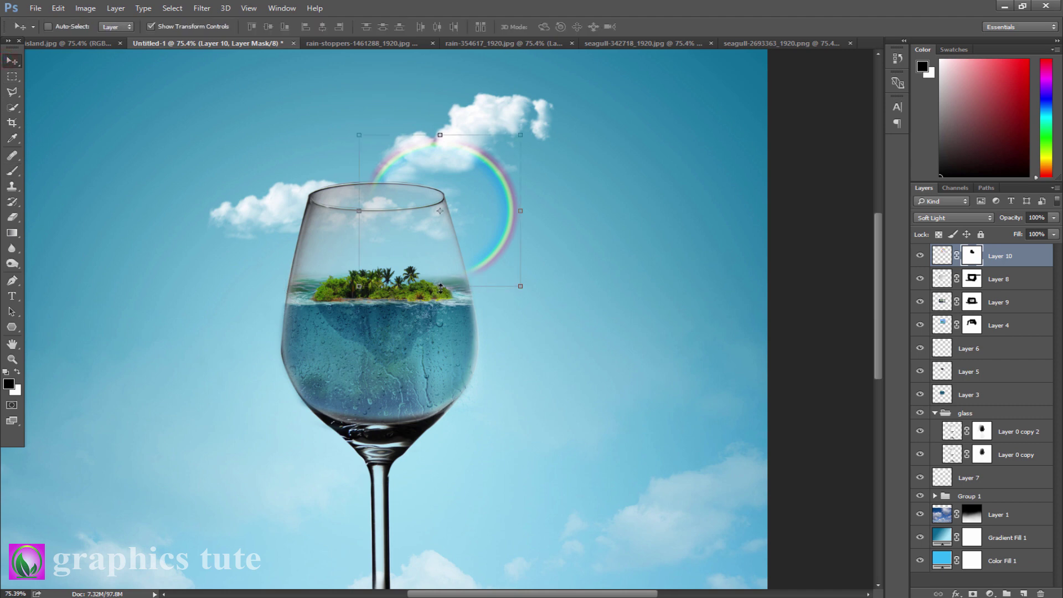
left_click_drag(440, 286, 440, 282)
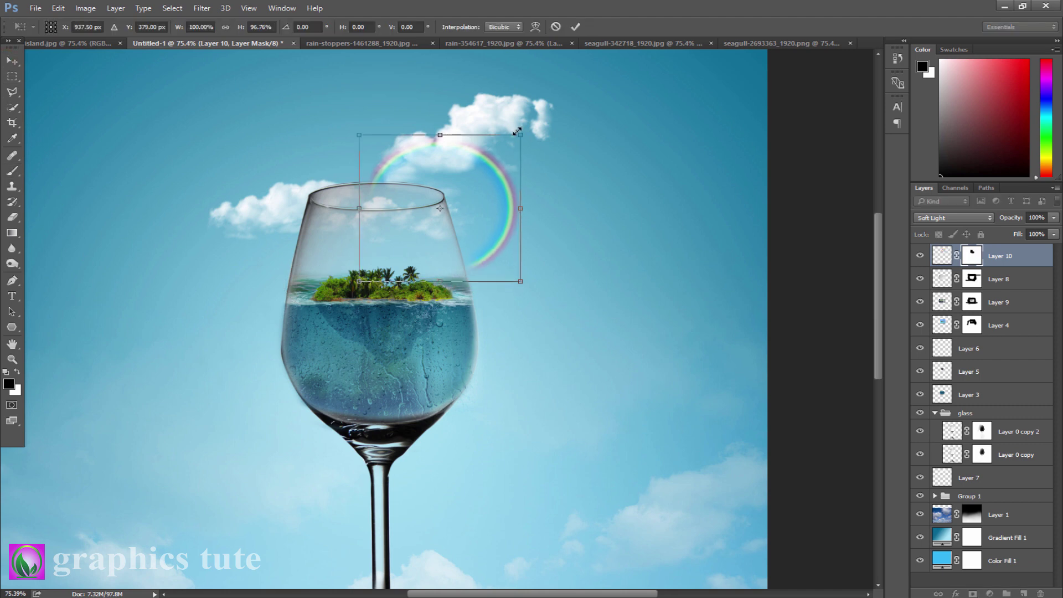
left_click_drag(520, 135, 490, 175)
left_click(576, 26)
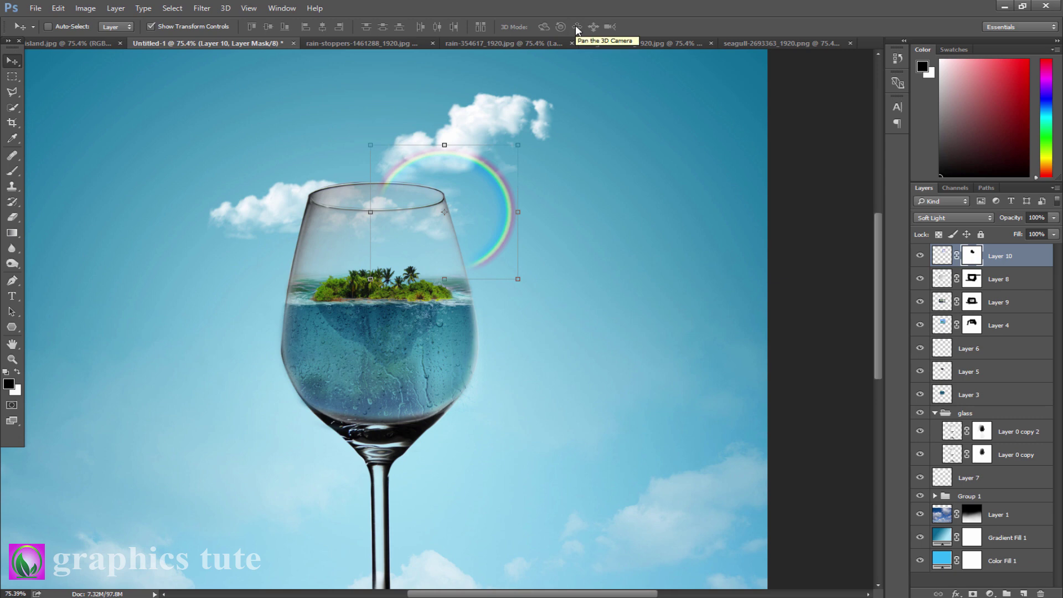
- Close the rain-stoppers-1461288_1920.jpg and rain-354617_1920.jpg images without saving
left_click(13, 356)
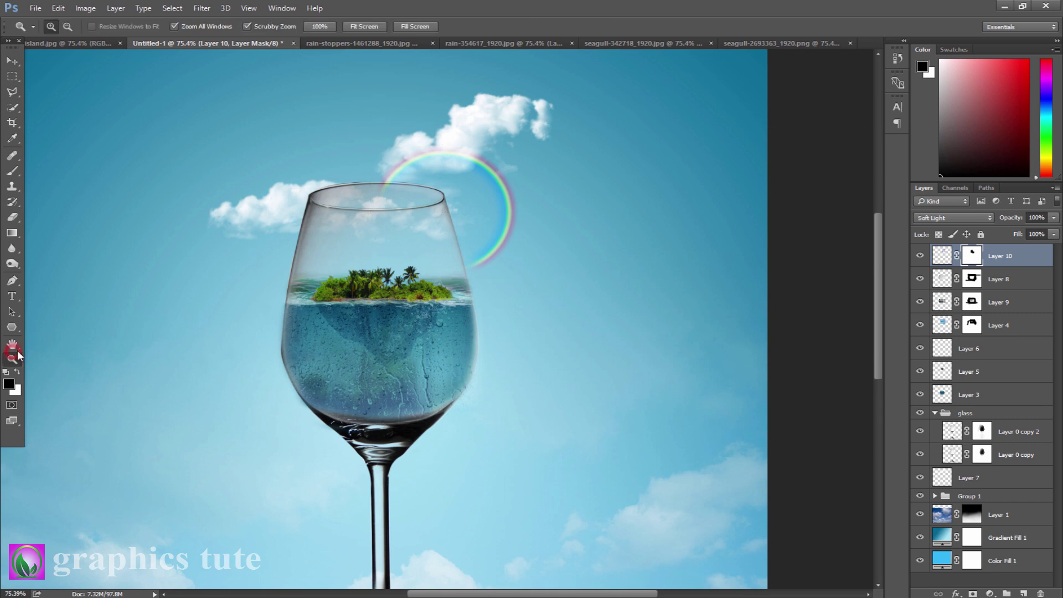
left_click_drag(556, 294, 463, 215)
left_click_drag(452, 331, 513, 364)
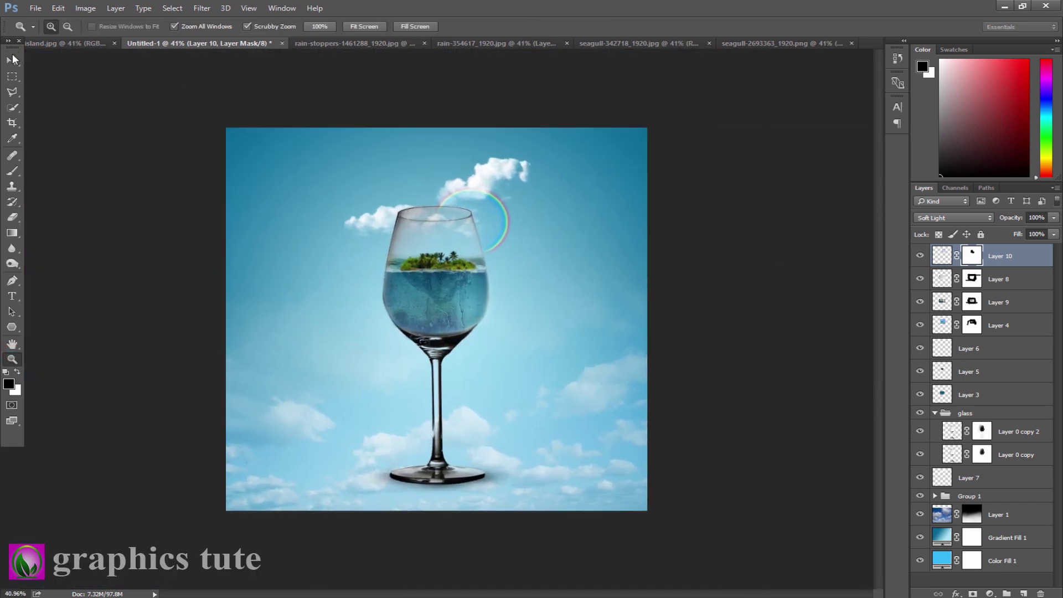
left_click(13, 59)
left_click(402, 44)
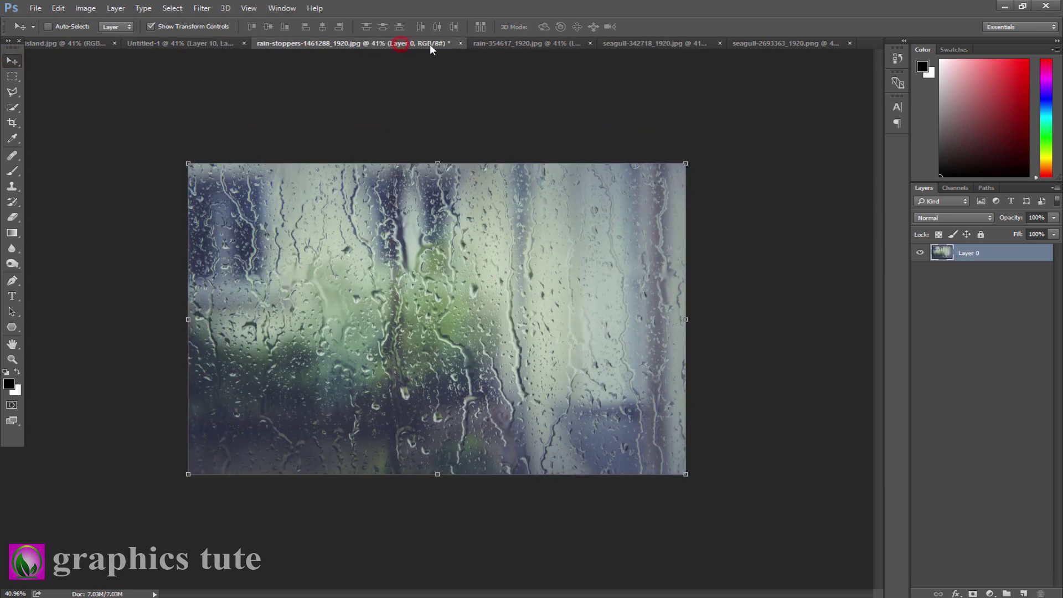
left_click(460, 43)
left_click(536, 231)
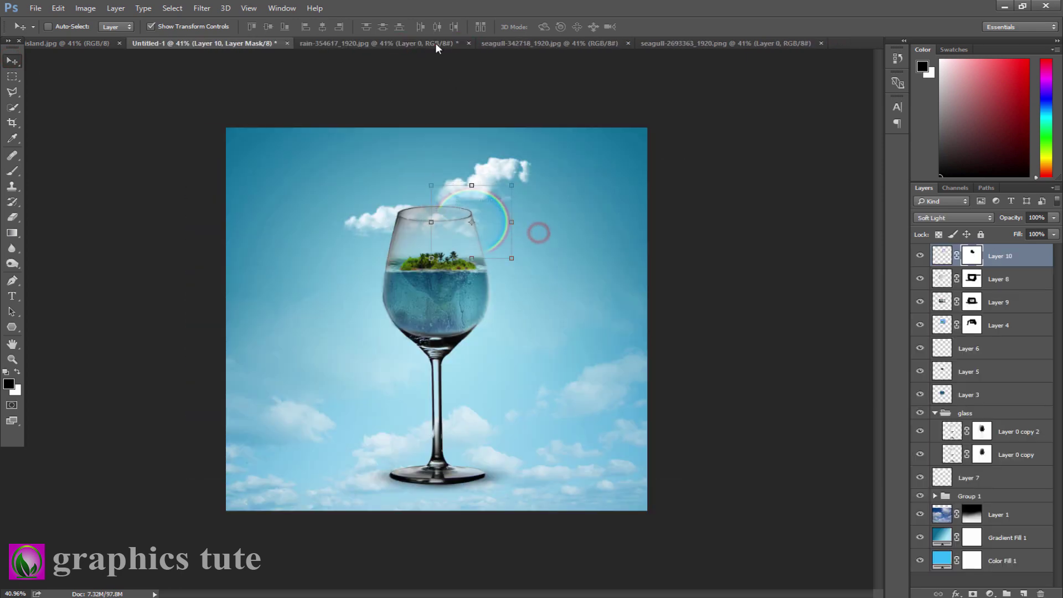
left_click(436, 44)
left_click(469, 43)
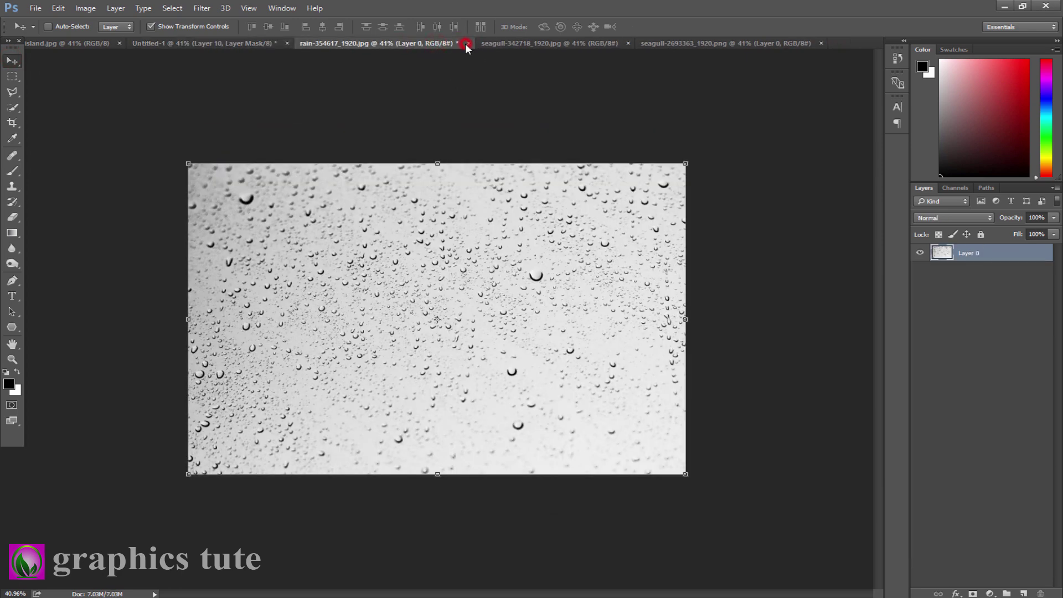
left_click(531, 230)
- Unlock the background of seagull-342718_1920.jpg, select the blue sky with the Magic Wand at tolerance 32 and invert the selection
left_click(417, 43)
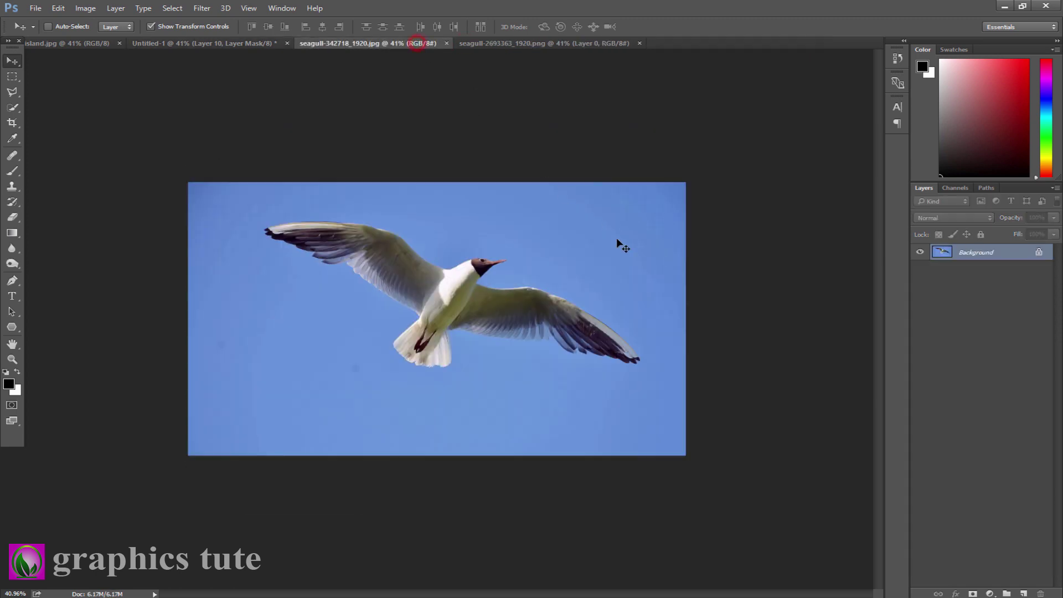
left_click(1040, 253)
right_click(13, 109)
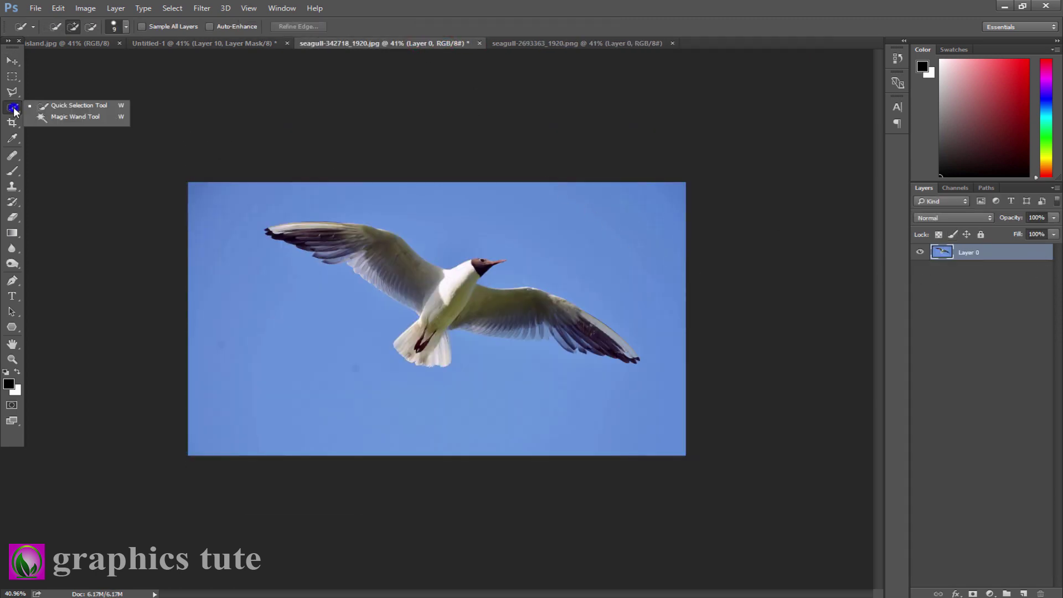
left_click(55, 118)
left_click(295, 321)
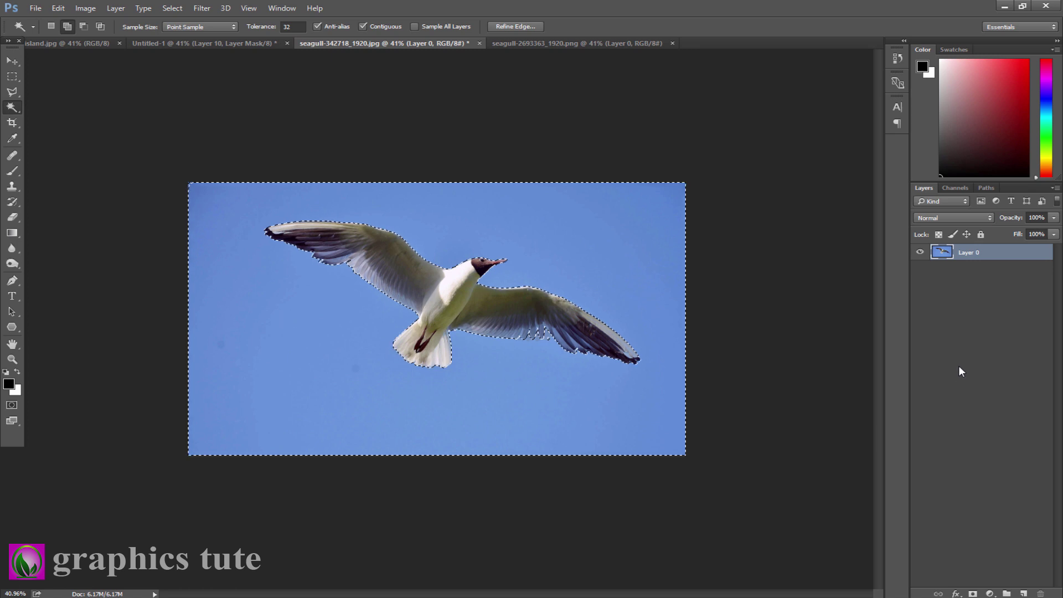
key("ctrl+shift+i")
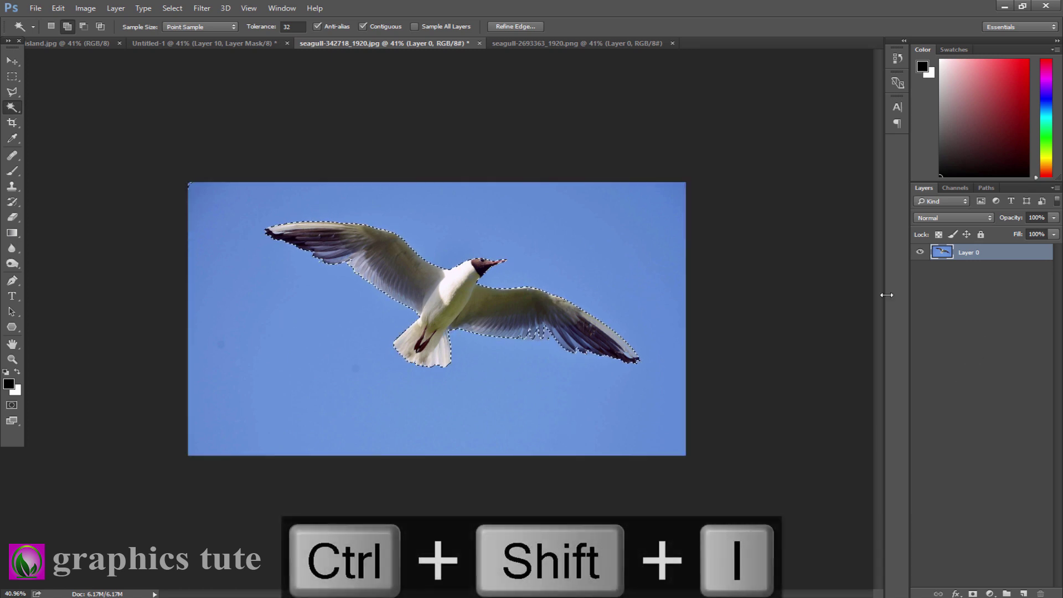
- Bring the selected seagull into the glass composite, scale it to about 17% and place it in the sky above the left cloud
left_click(13, 61)
left_click_drag(380, 260, 351, 198)
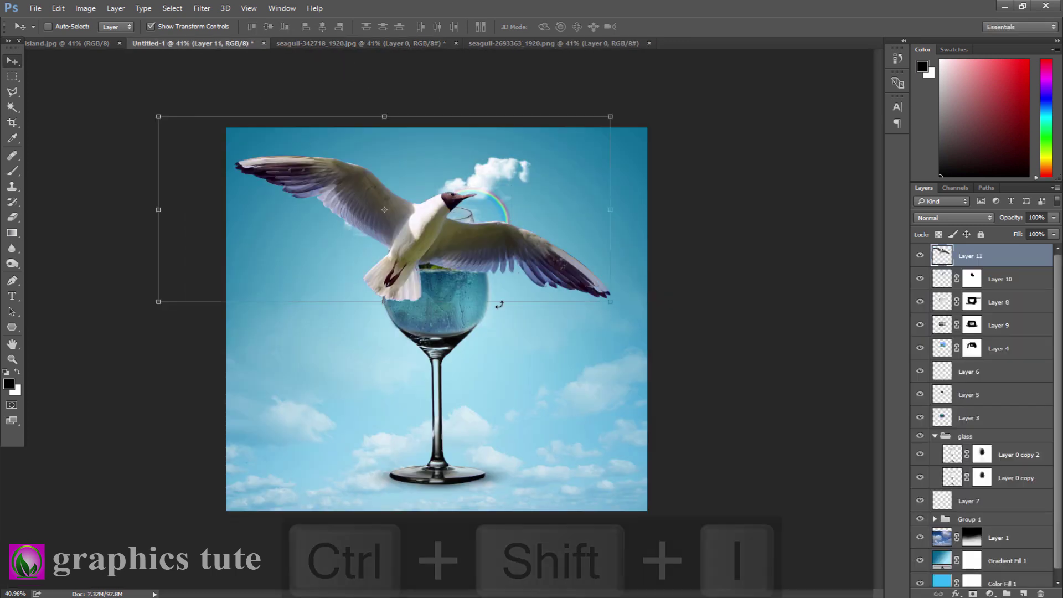
left_click_drag(611, 114, 382, 170)
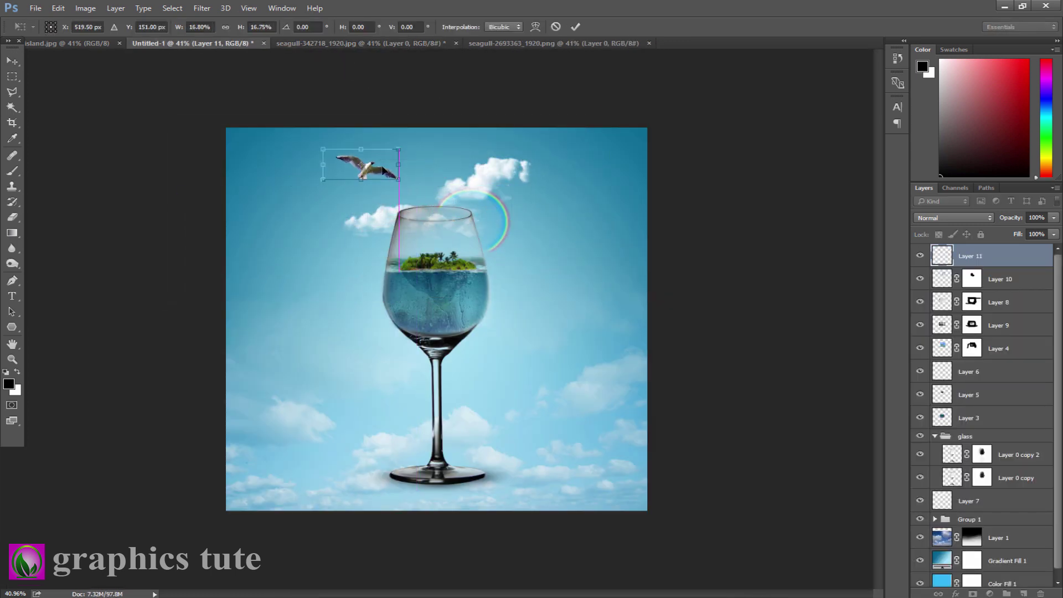
left_click(576, 26)
- Bring the seagull from seagull-2693363_1920.png into the glass composite, scale it to about 14% and place it beside the upper cloud
left_click(559, 43)
left_click_drag(390, 275, 616, 271)
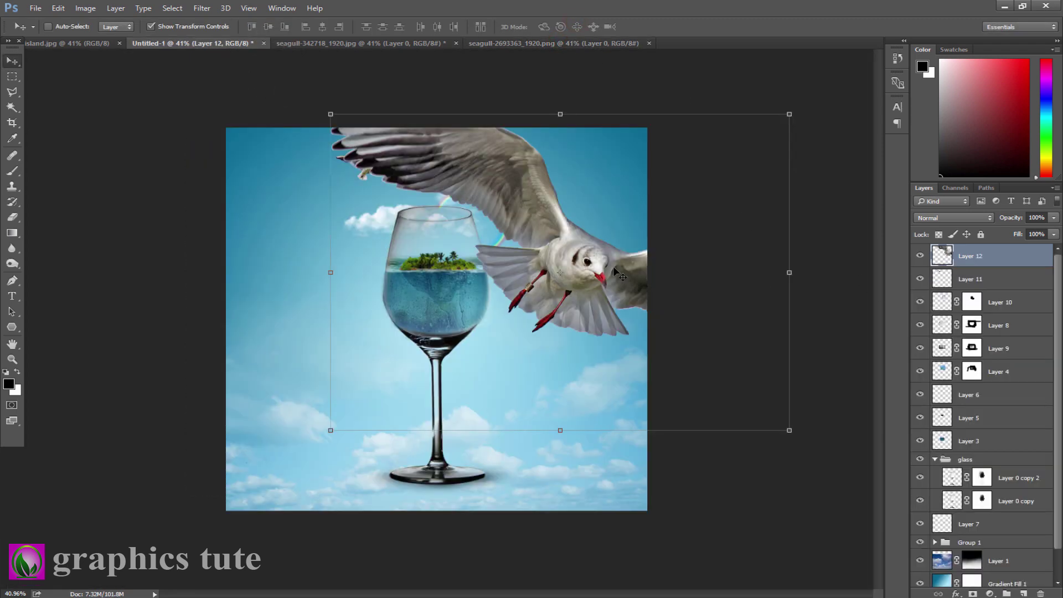
left_click_drag(791, 111, 582, 236)
left_click_drag(578, 276, 572, 180)
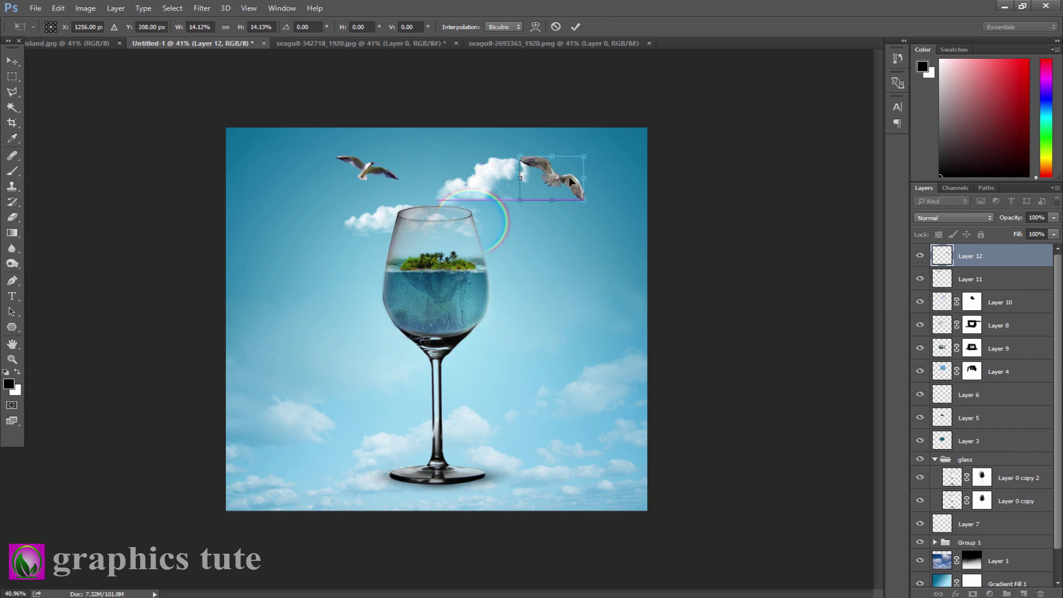
left_click(578, 27)
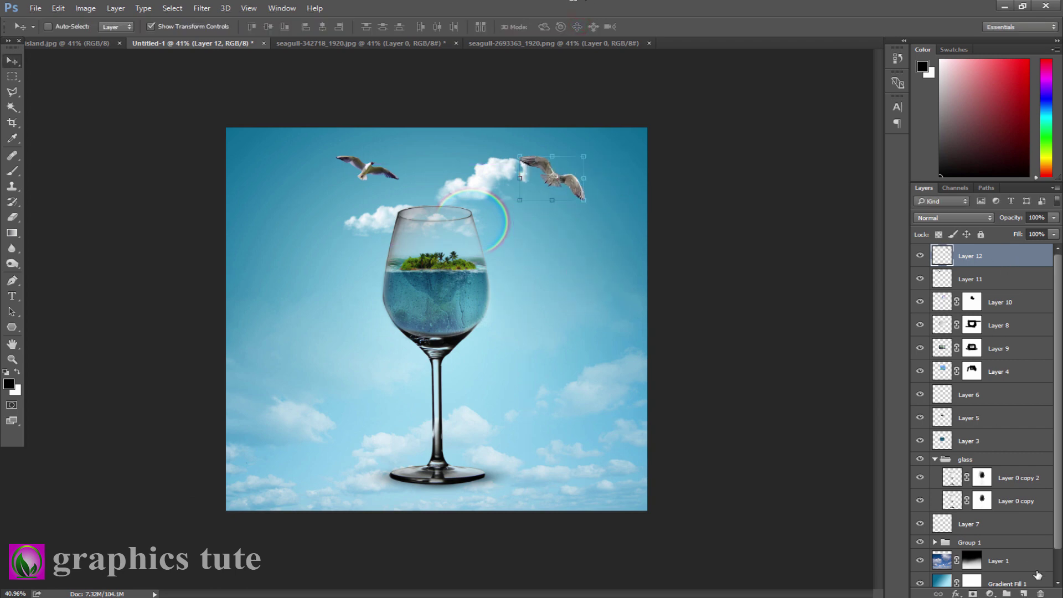
- Add a Brightness/Contrast adjustment layer above the seagulls with brightness set to -25
left_click(990, 594)
left_click(986, 382)
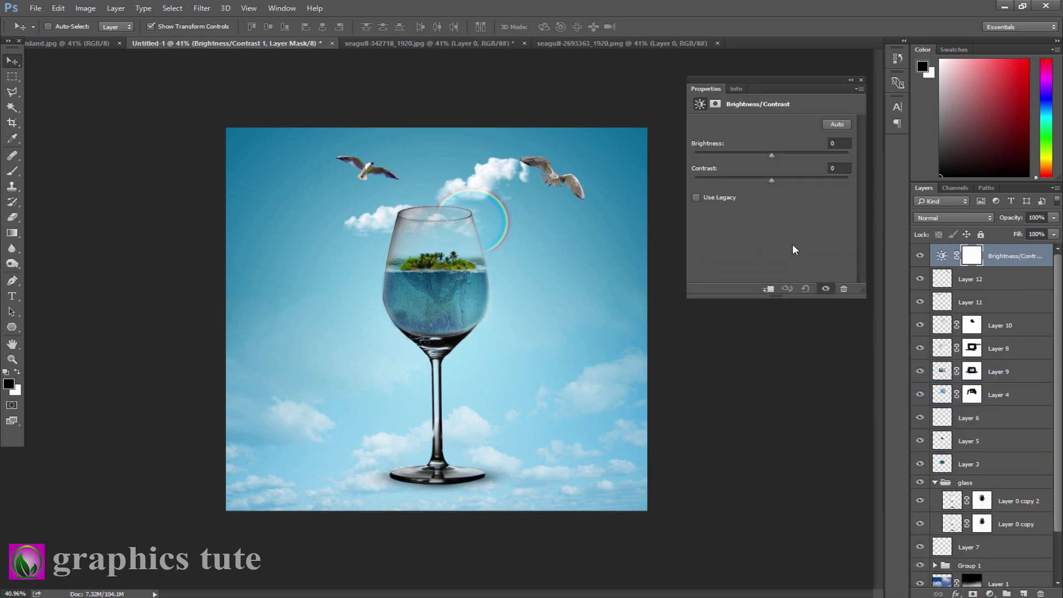
left_click_drag(769, 157, 760, 158)
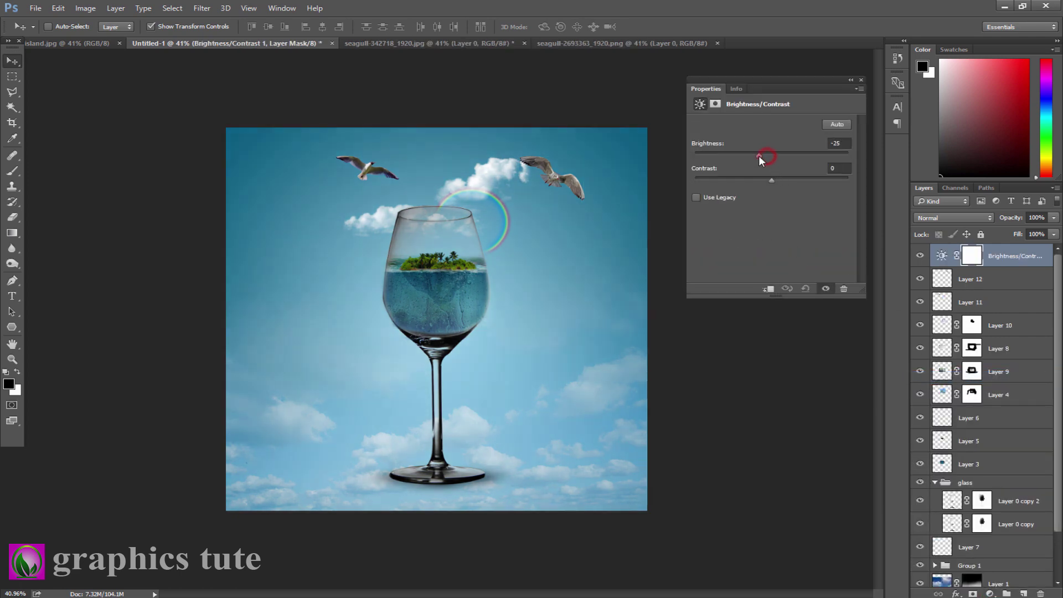
left_click(860, 80)
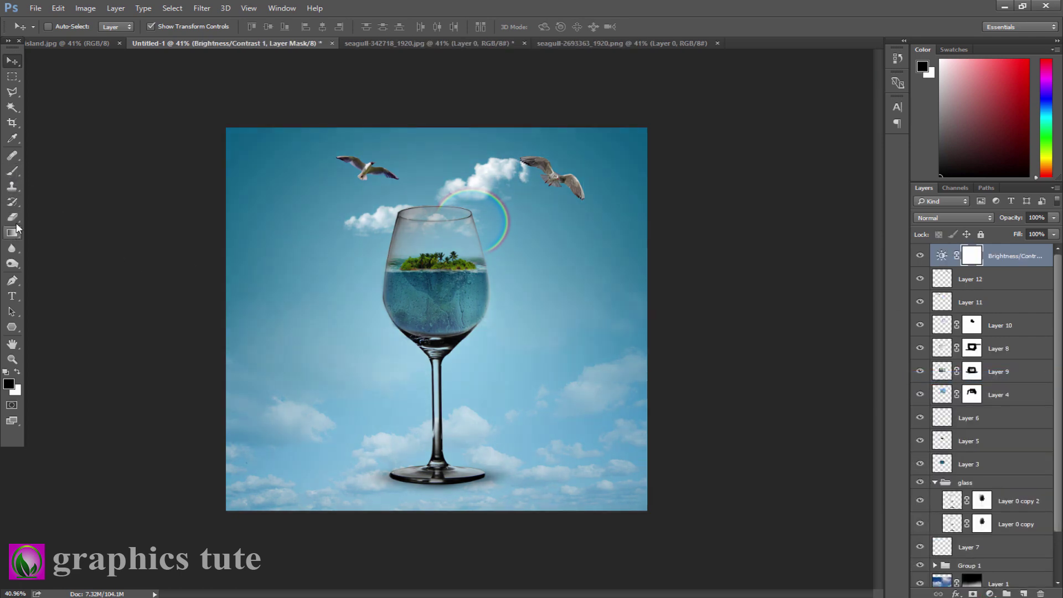
- Fade the Brightness/Contrast mask with two diagonal black-to-transparent radial gradients and compare the image with the adjustment off and on
left_click(13, 232)
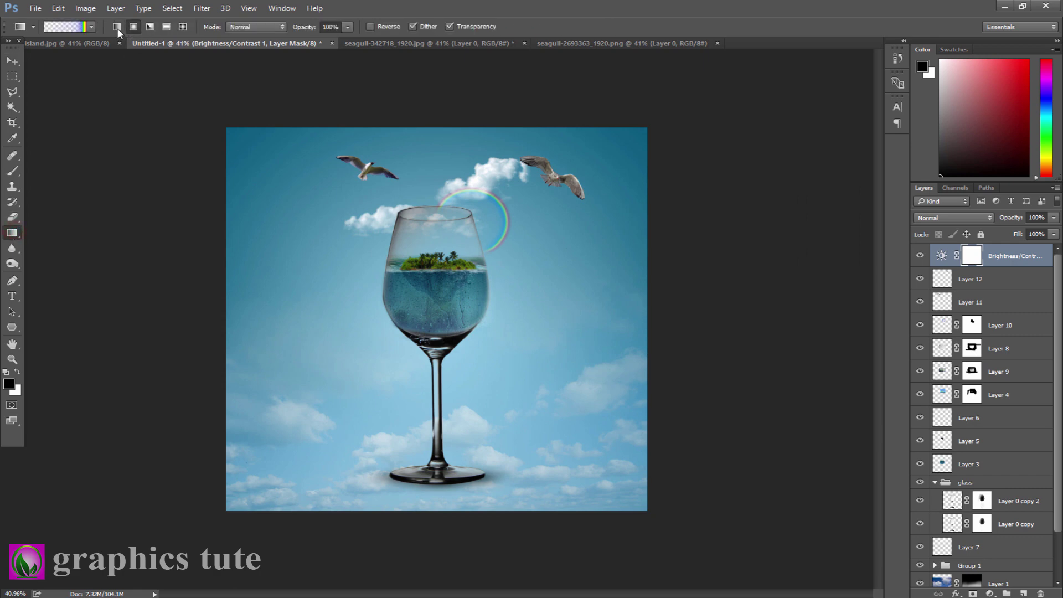
left_click(65, 27)
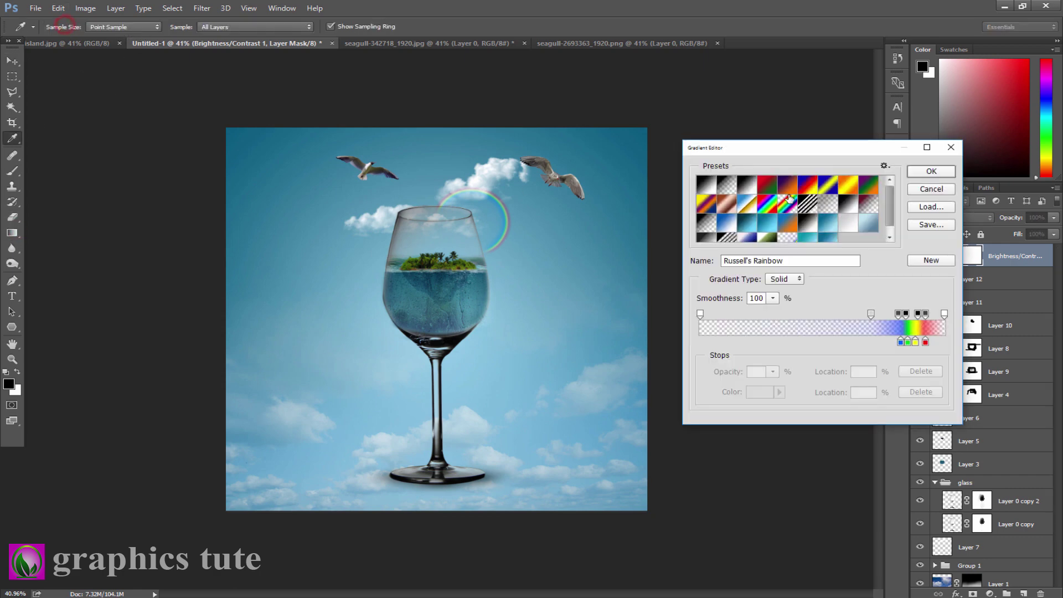
left_click(734, 188)
left_click(941, 169)
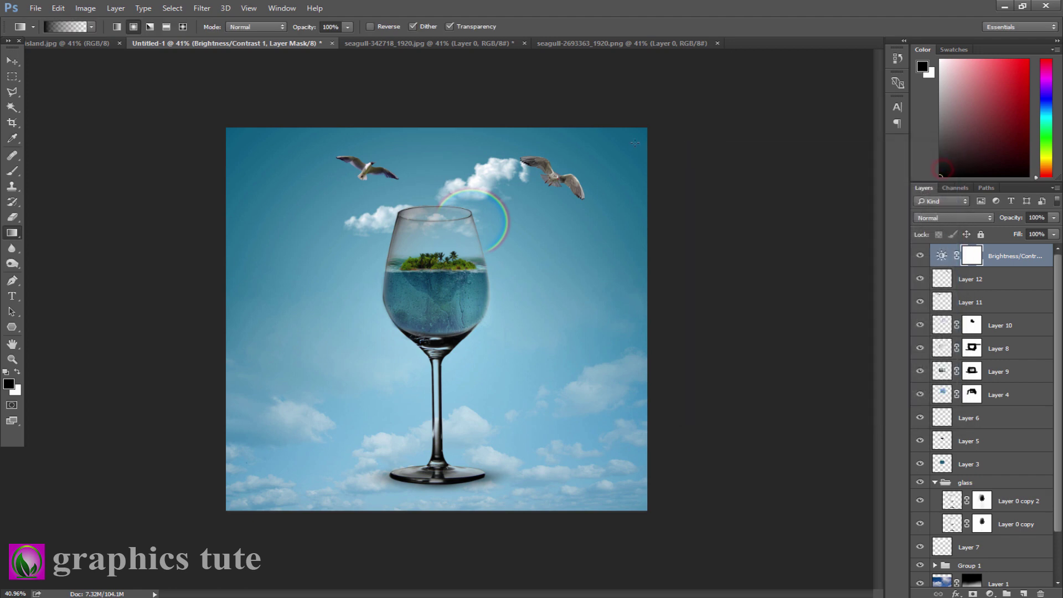
left_click_drag(372, 332, 88, 570)
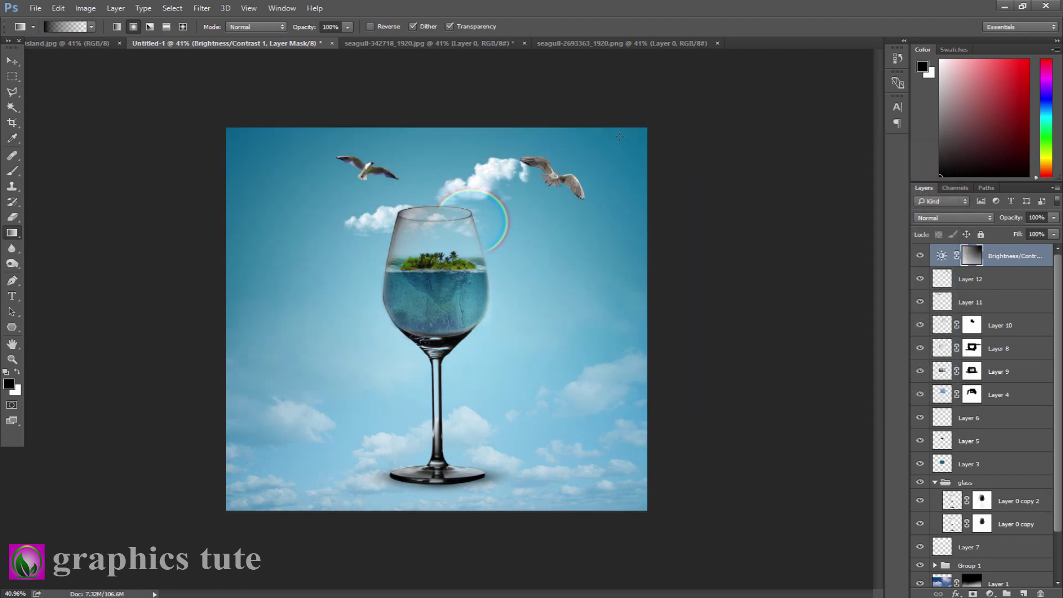
left_click_drag(621, 136, 225, 574)
left_click(920, 255)
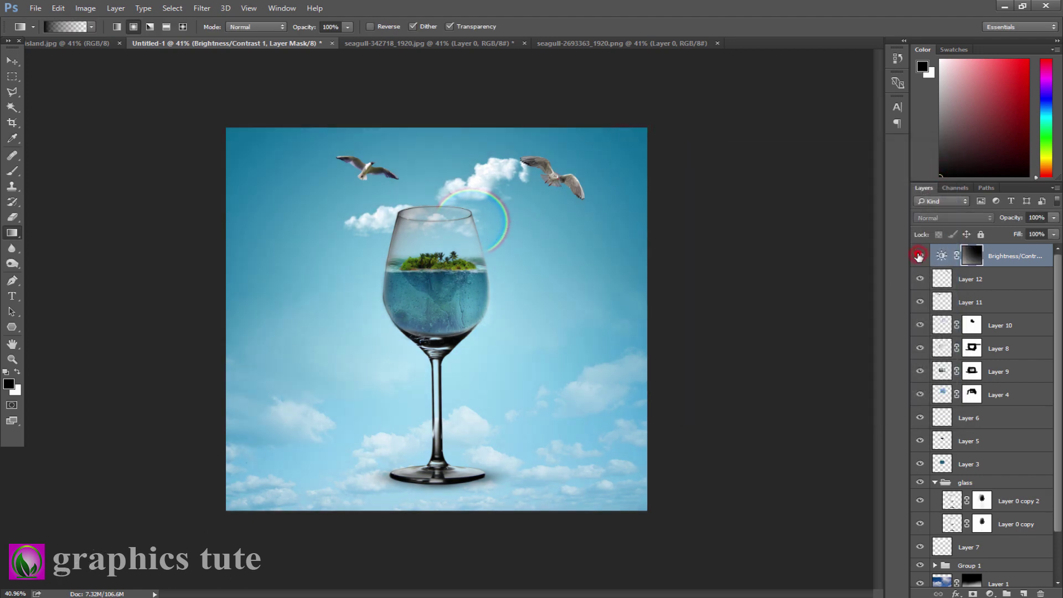
left_click(920, 256)
- Add a Color Balance adjustment layer shifting the midtones toward red and compare the image with it off and on
left_click(992, 594)
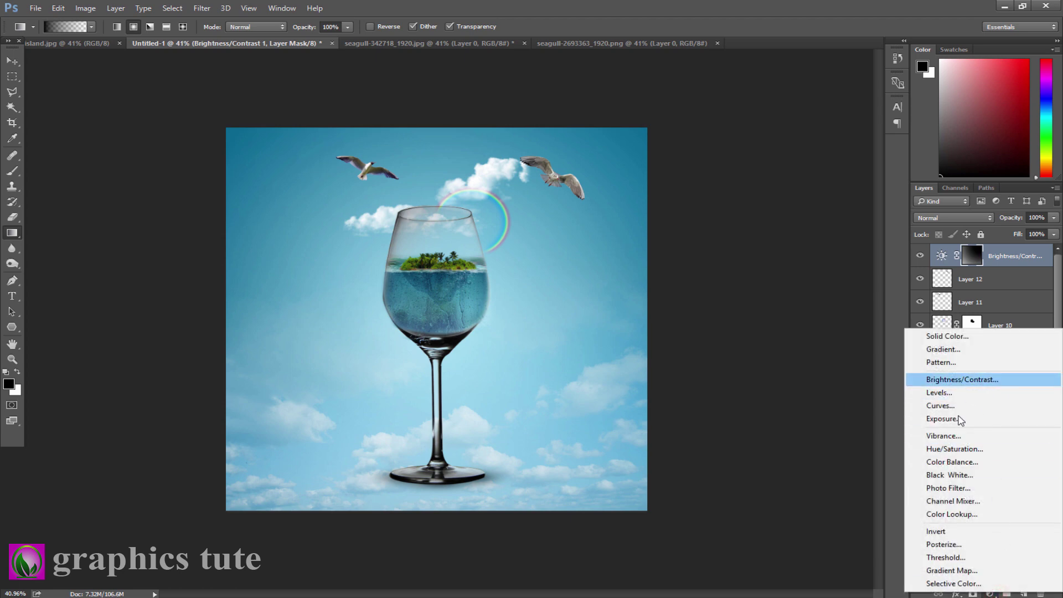
left_click(978, 461)
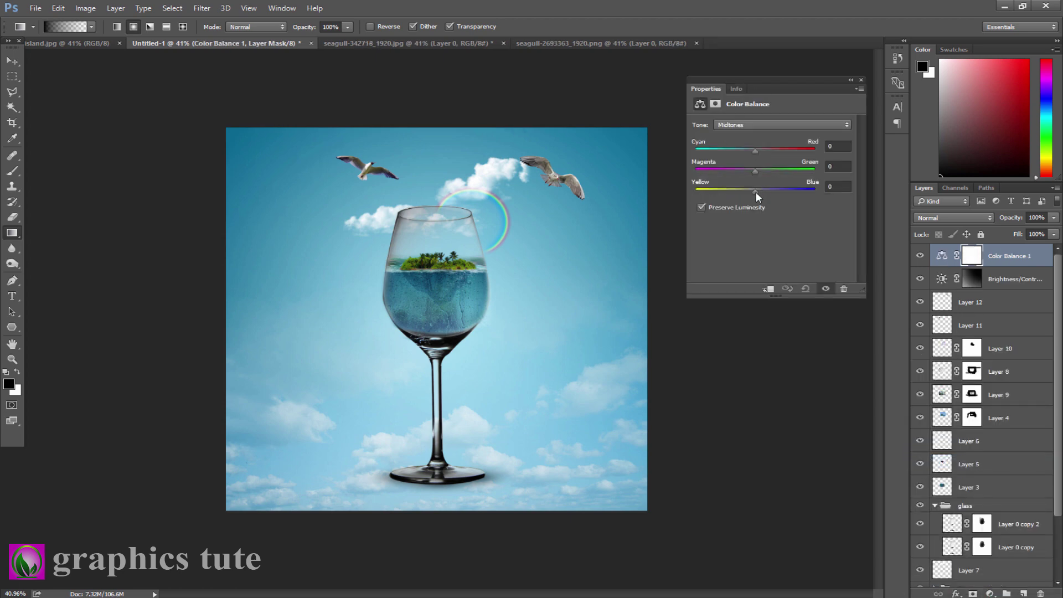
left_click_drag(756, 191, 751, 177)
left_click_drag(759, 149, 770, 155)
left_click(862, 80)
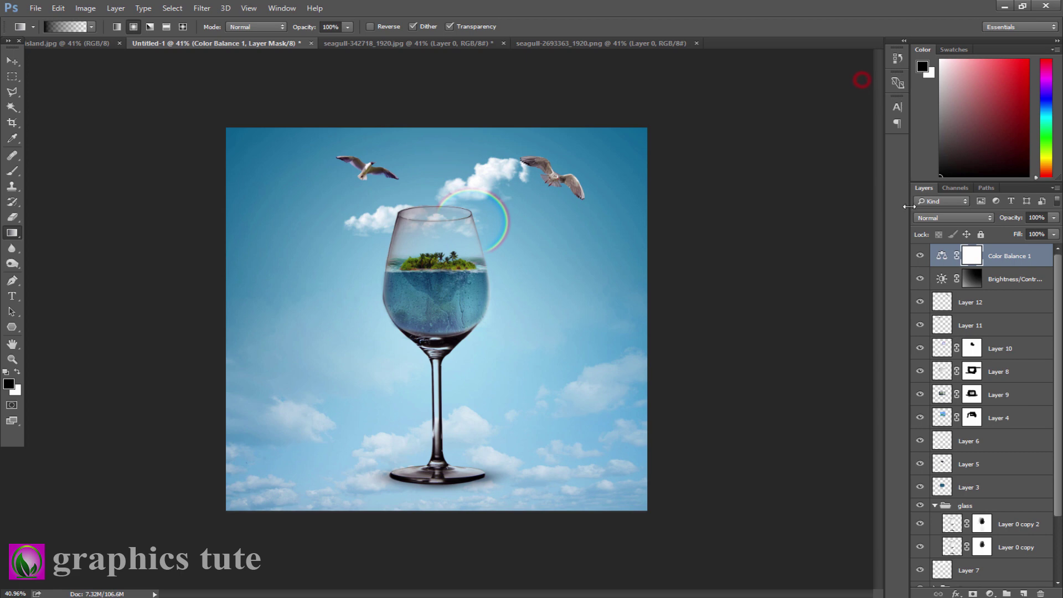
left_click(919, 256)
left_click(919, 255)
left_click(919, 255)
left_click(919, 255)
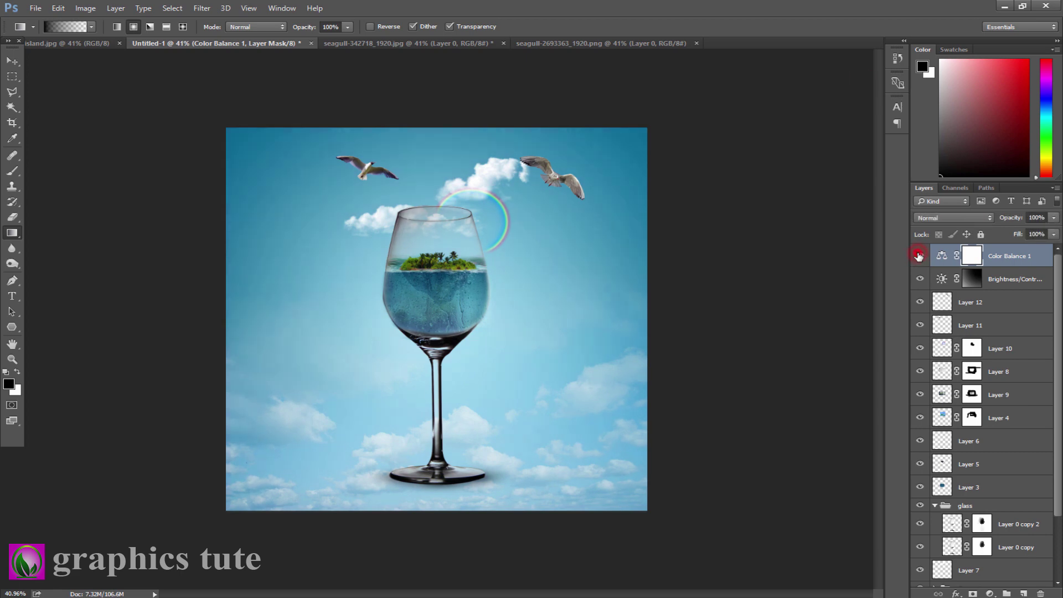
- Stamp all visible layers into a new top layer and set its blend mode to Linear Light
key("ctrl+shift+alt+e")
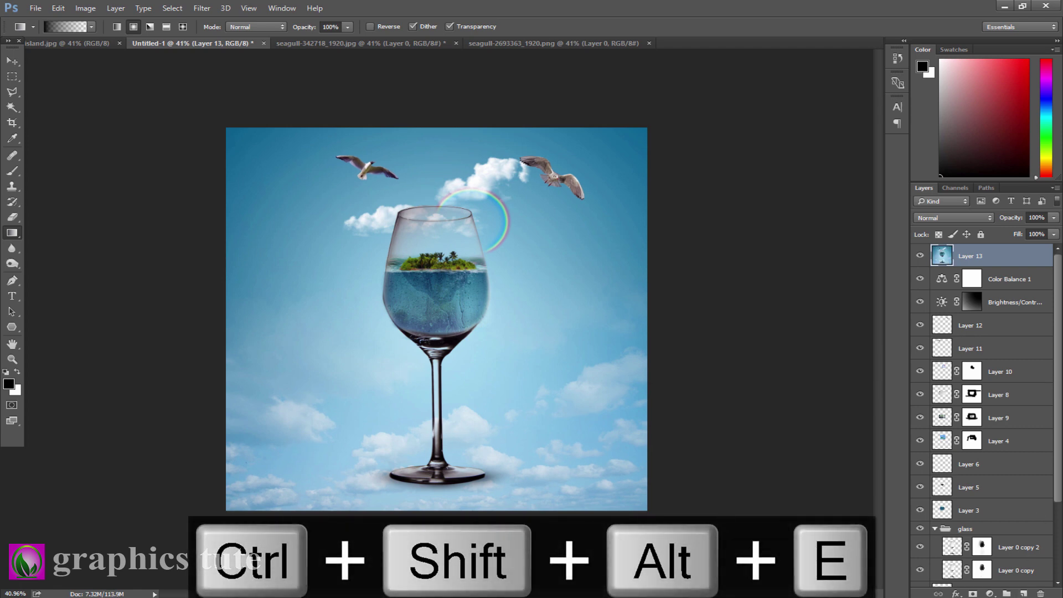
left_click(952, 218)
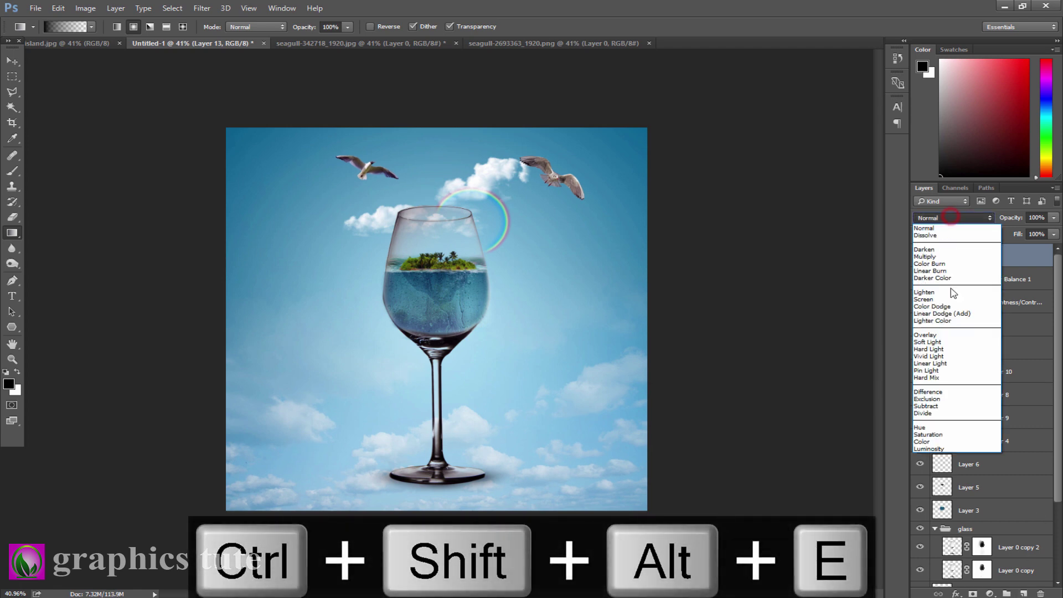
left_click(936, 374)
- Sharpen the composite by applying a High Pass filter with a 0.4-pixel radius to the stamped layer
left_click(209, 7)
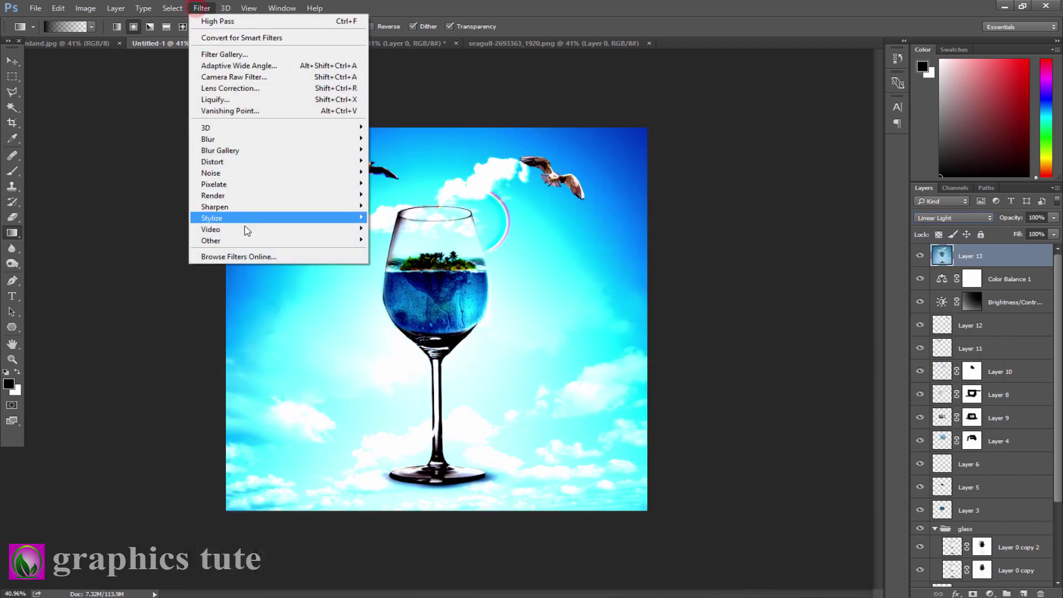
mouse_move(335, 242)
left_click(413, 256)
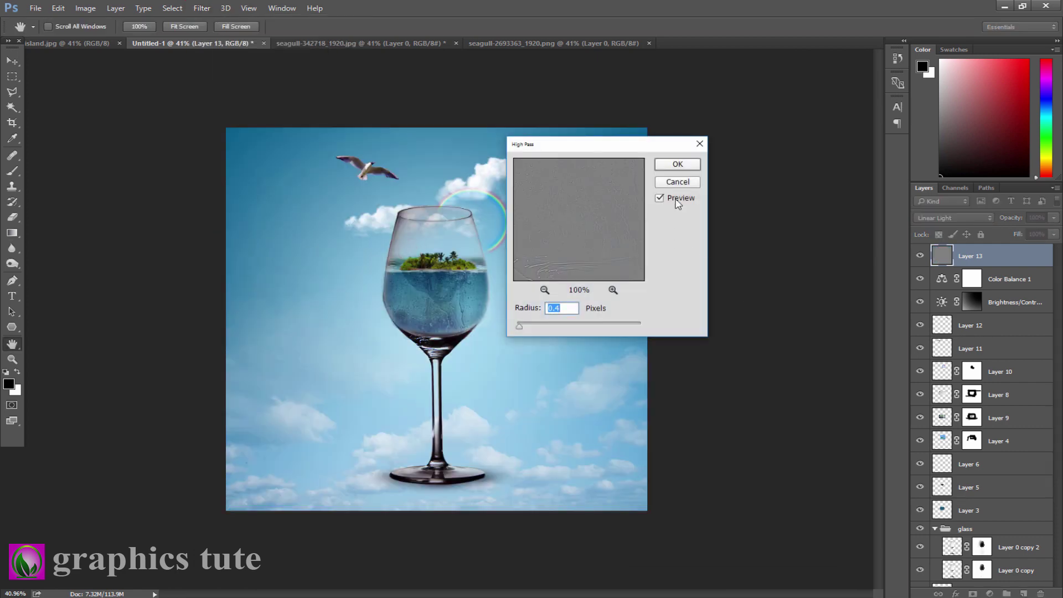
left_click(679, 164)
key("g")
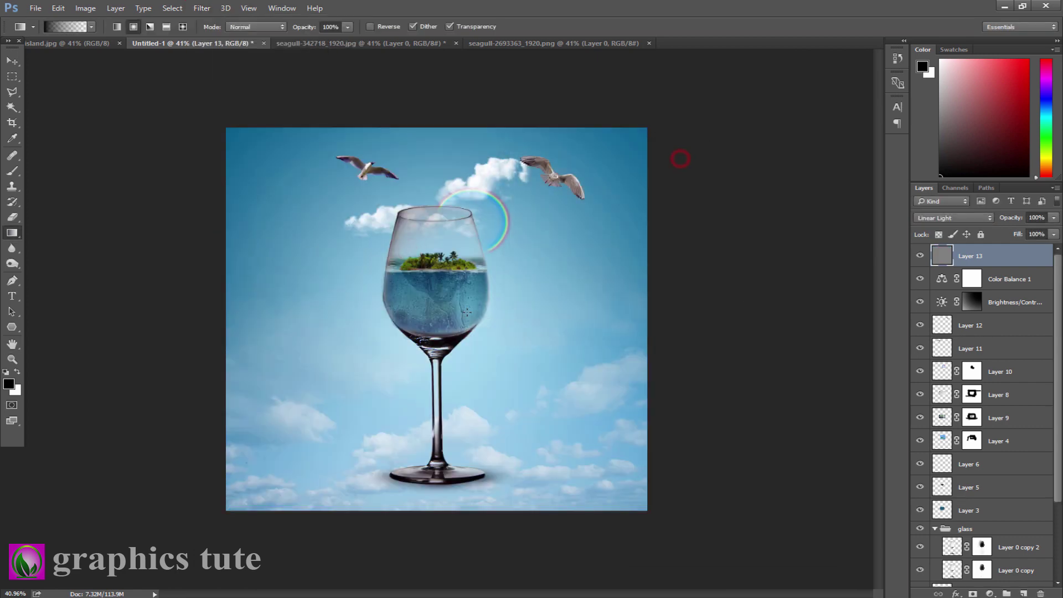
left_click(12, 361)
mouse_move(462, 271)
left_mouse_down()
mouse_move(510, 326)
mouse_move(470, 289)
left_mouse_up()
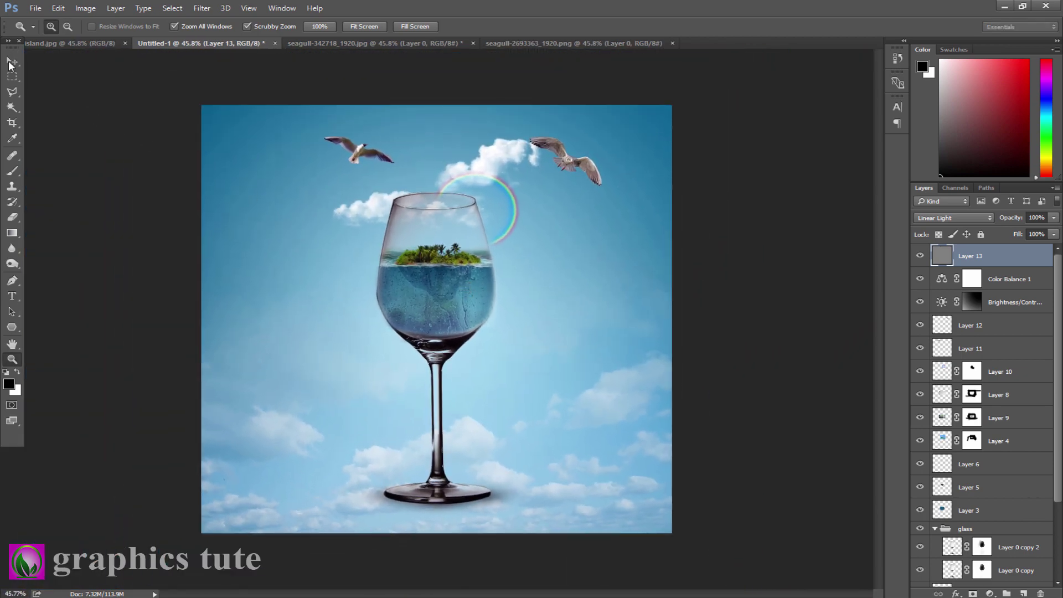